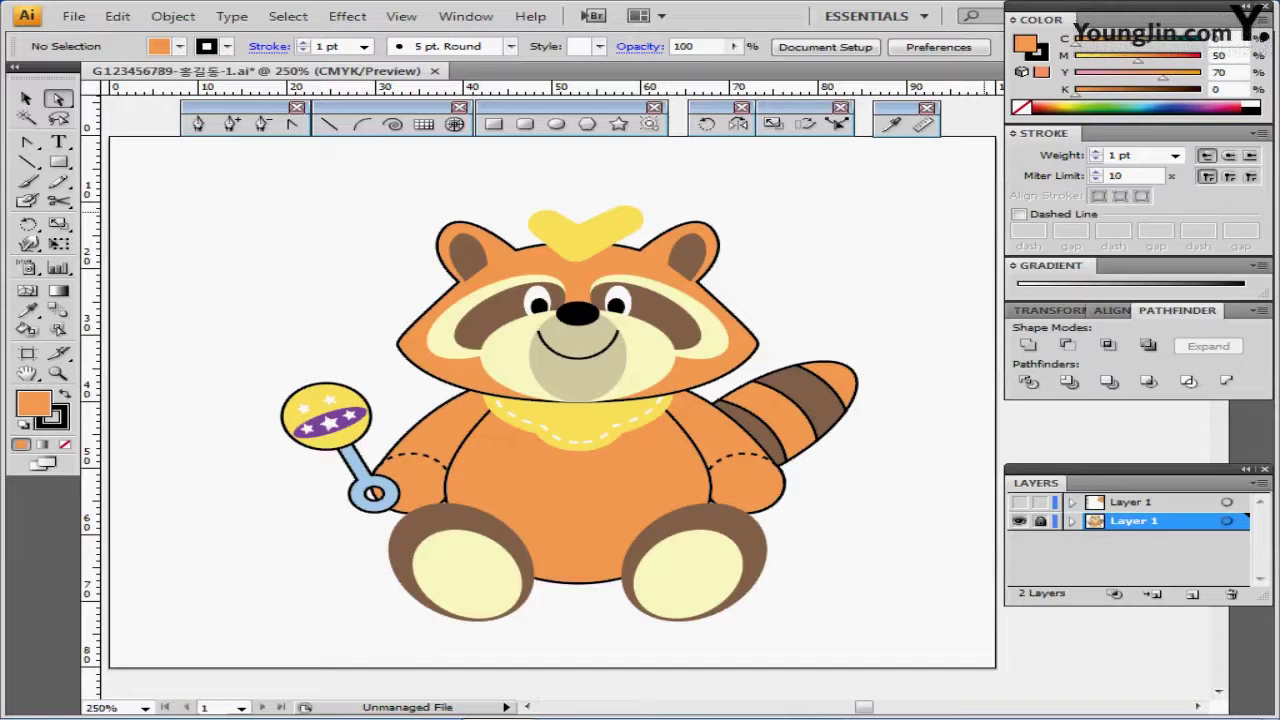
Step: Hide the finished raccoon layer, show and activate the layer holding the orange half face, and display the guides
click(1019, 521)
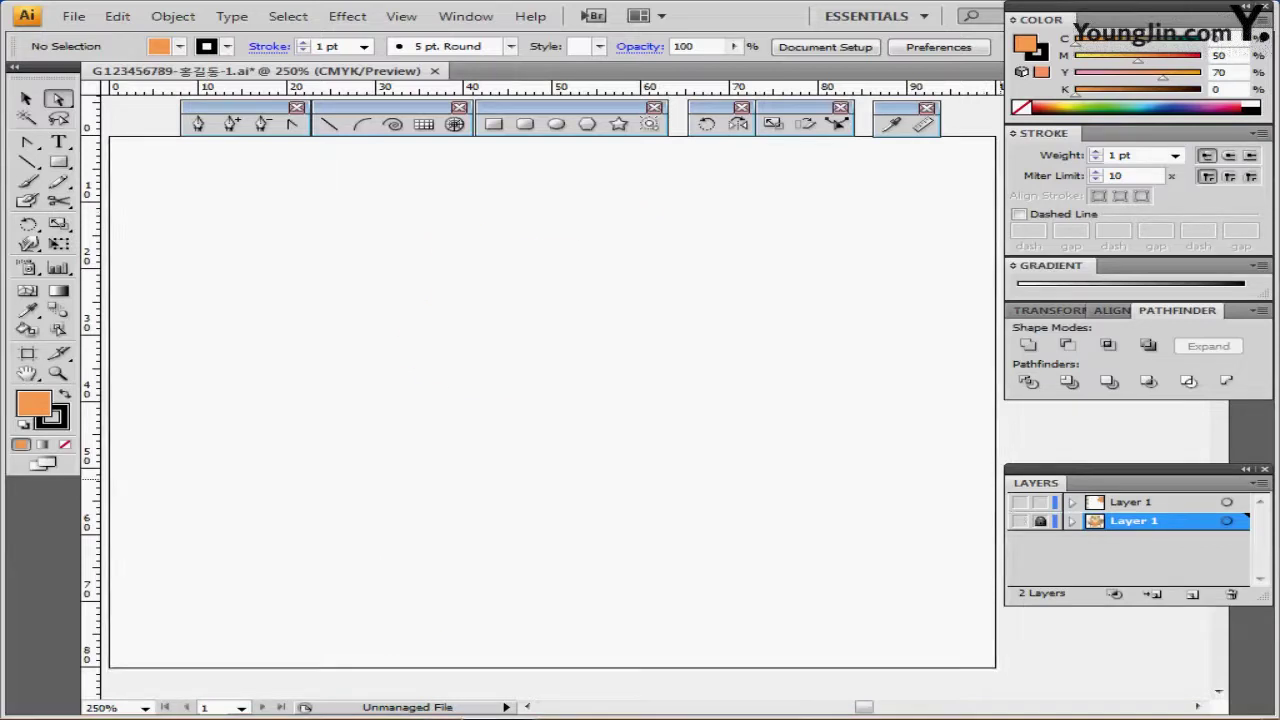
click(1019, 502)
click(1134, 502)
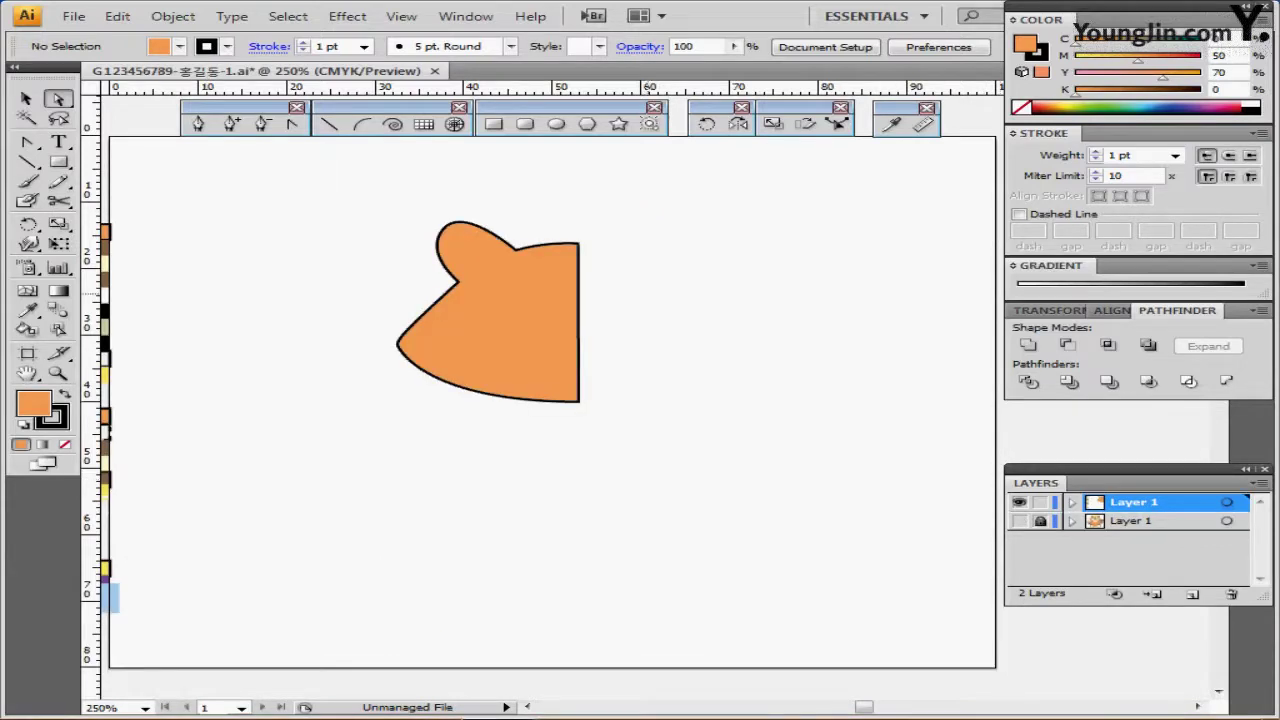
key(ctrl+semicolon)
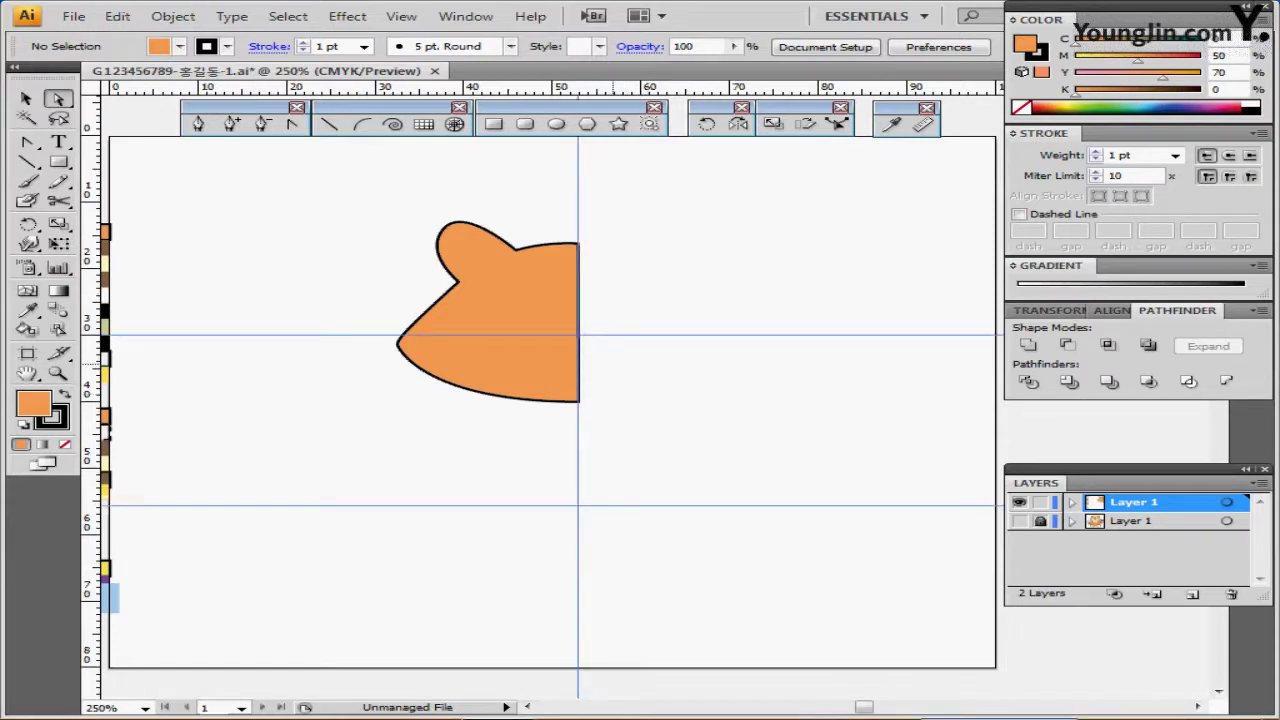
key(ctrl+equal)
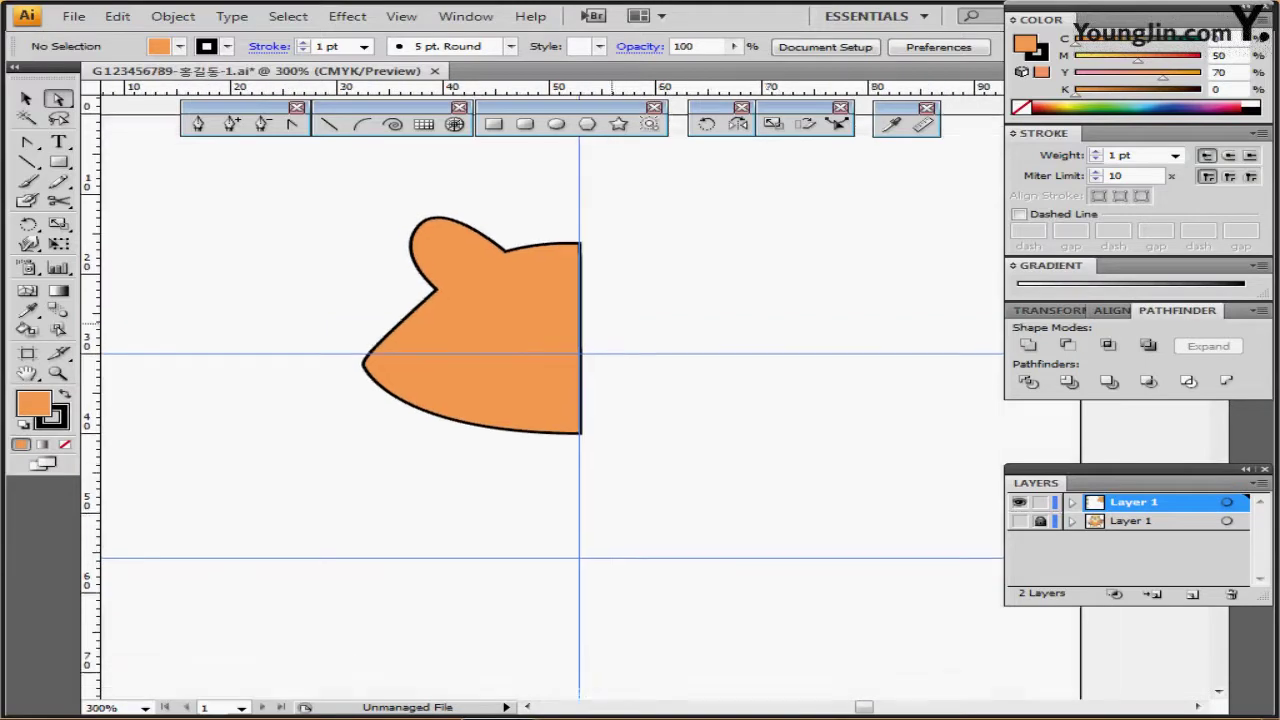
Step: Select the half face's anchor points along its straight centre edge and average them on the Vertical axis
key(ctrl+a)
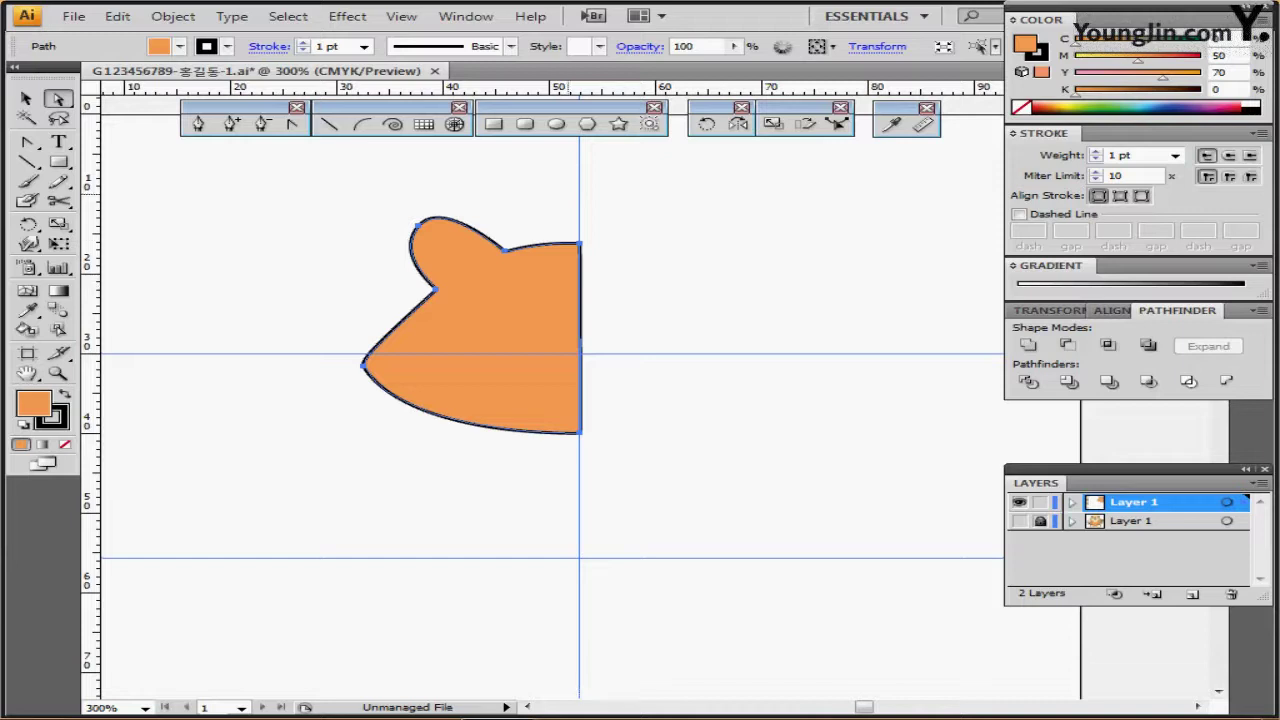
drag(618, 220, 548, 470)
click(650, 234)
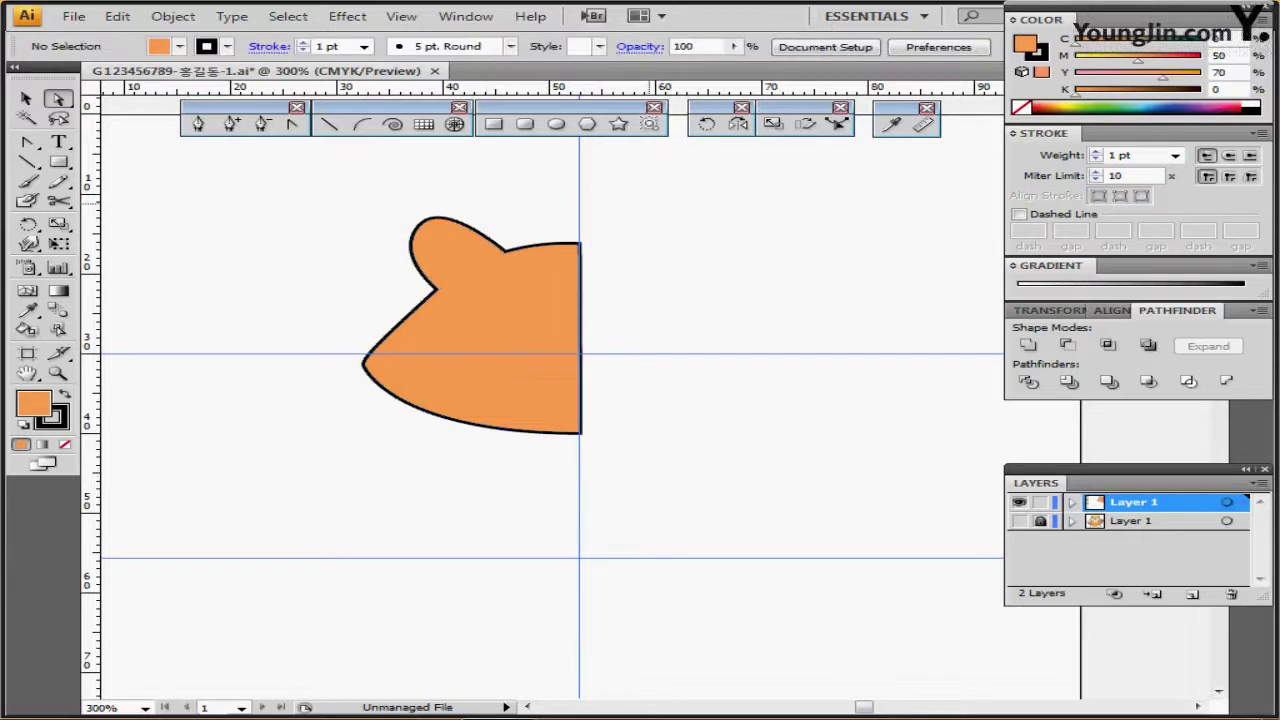
drag(648, 204, 561, 472)
right_click(661, 196)
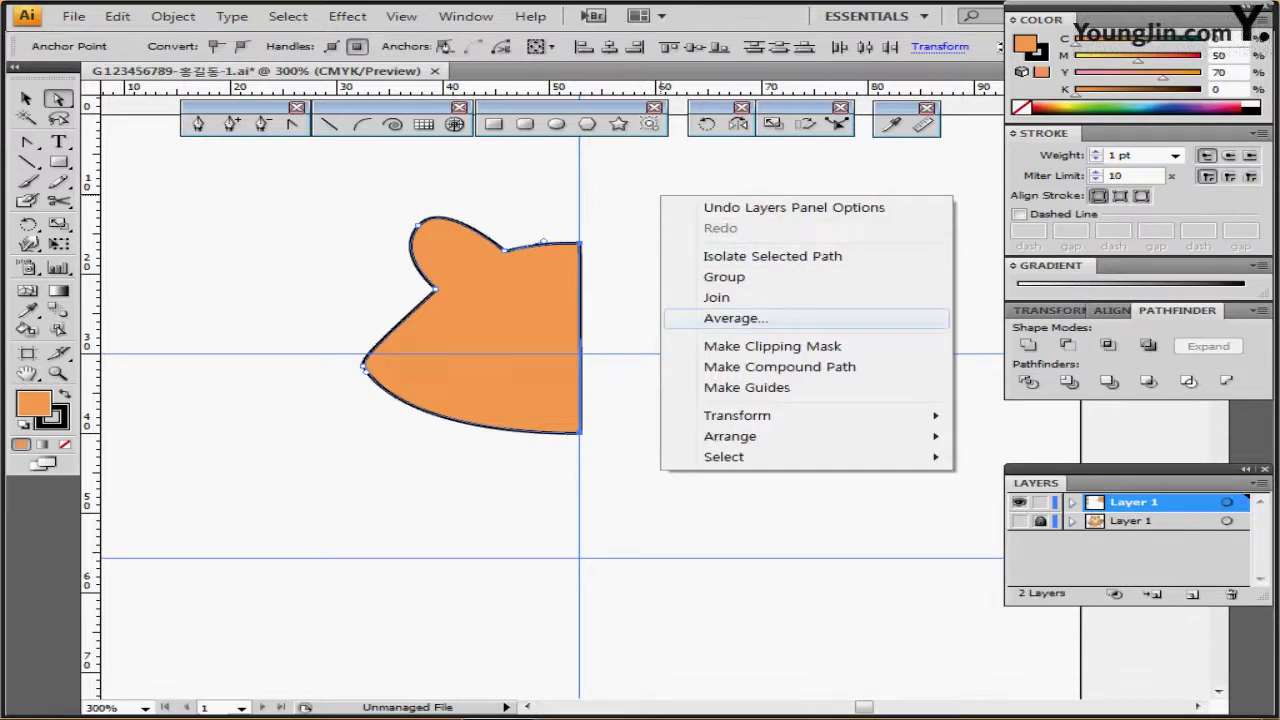
click(735, 318)
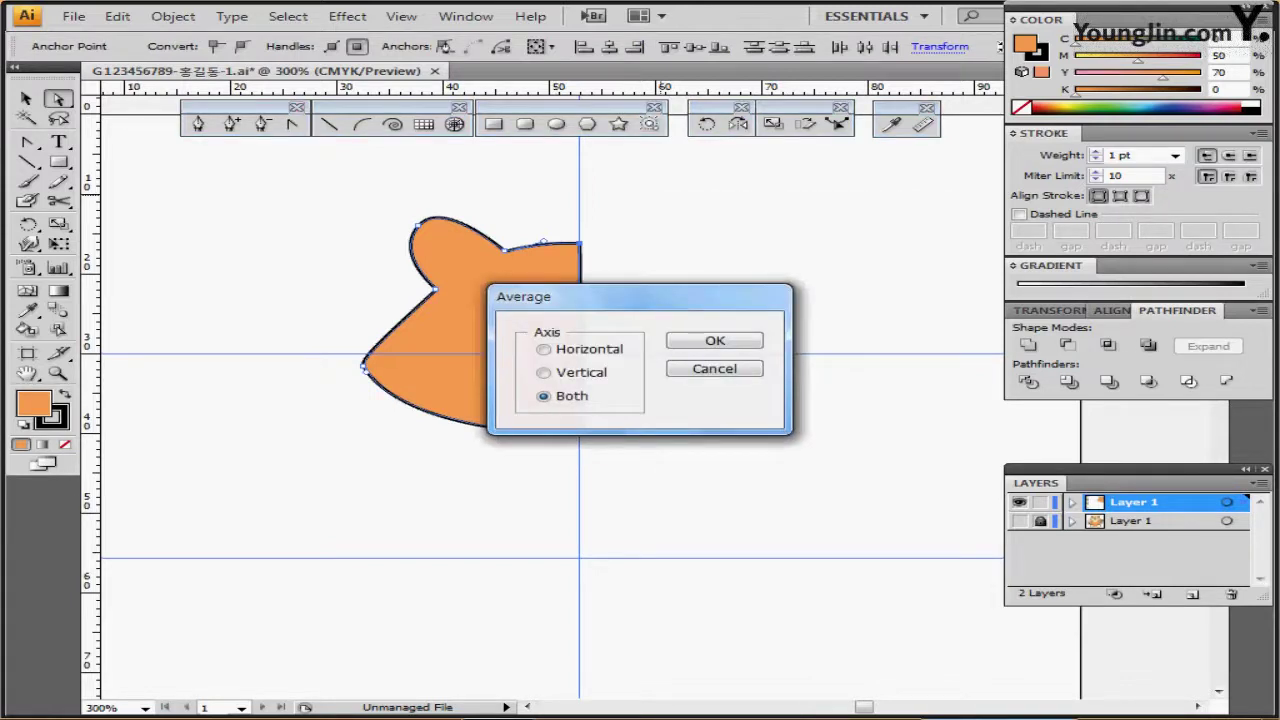
click(543, 372)
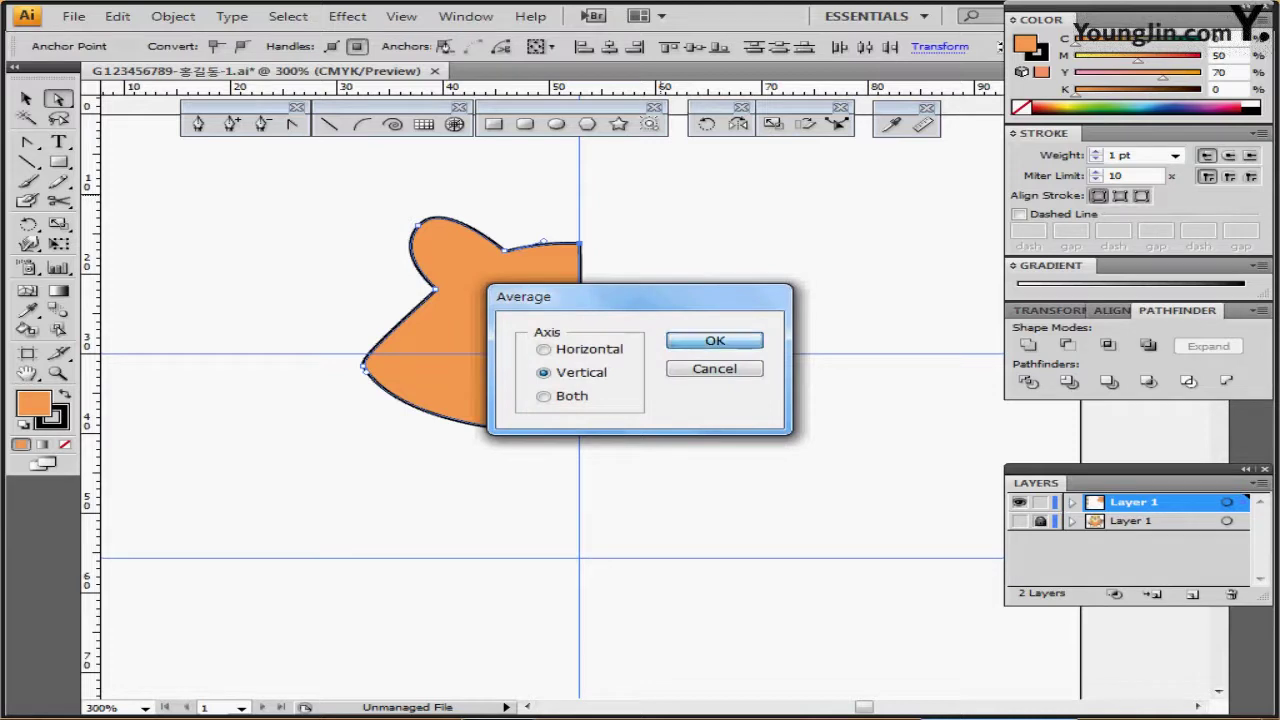
key(Return)
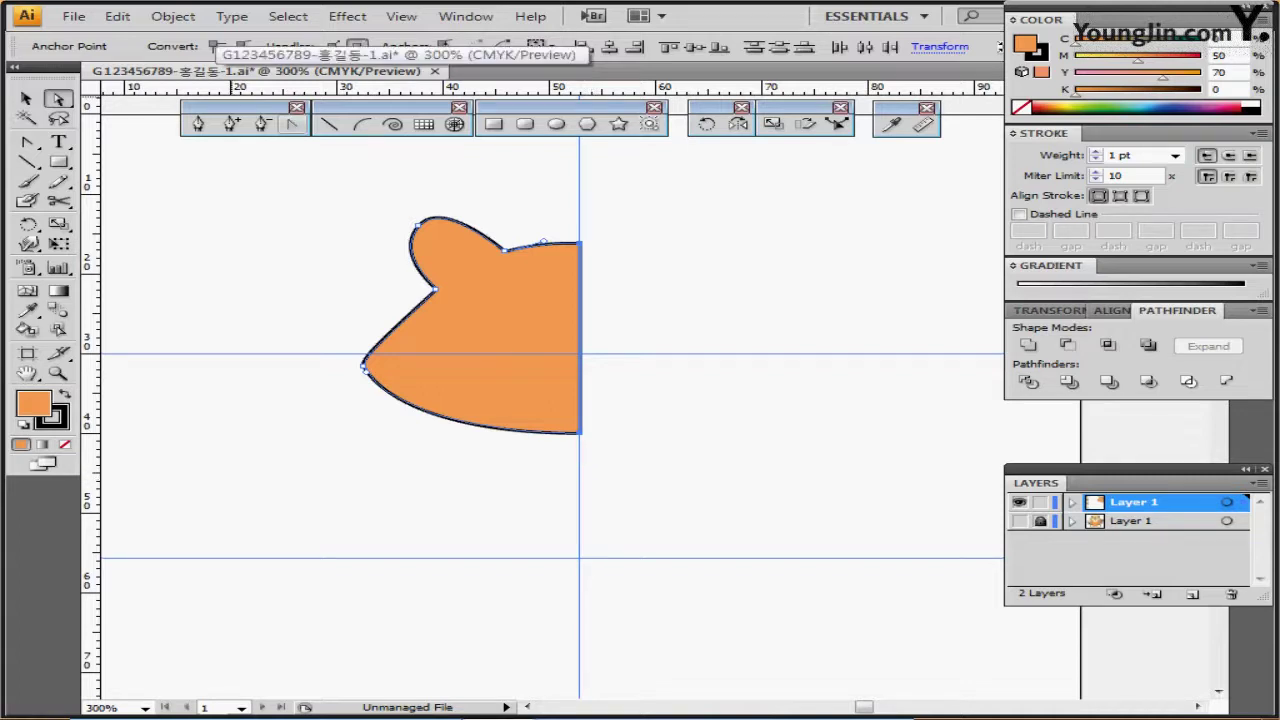
Step: Show all hidden objects to bring back the brown inner-ear shape on the half face
key(ctrl+alt+3)
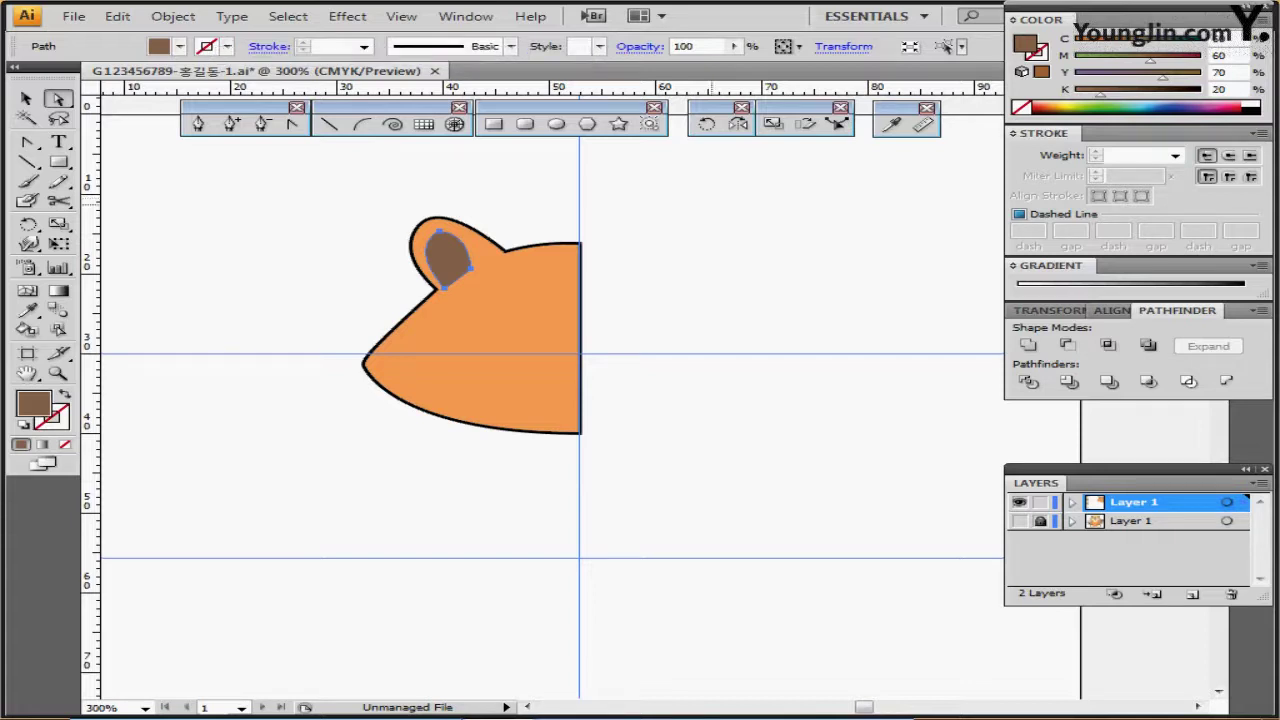
drag(711, 347, 629, 336)
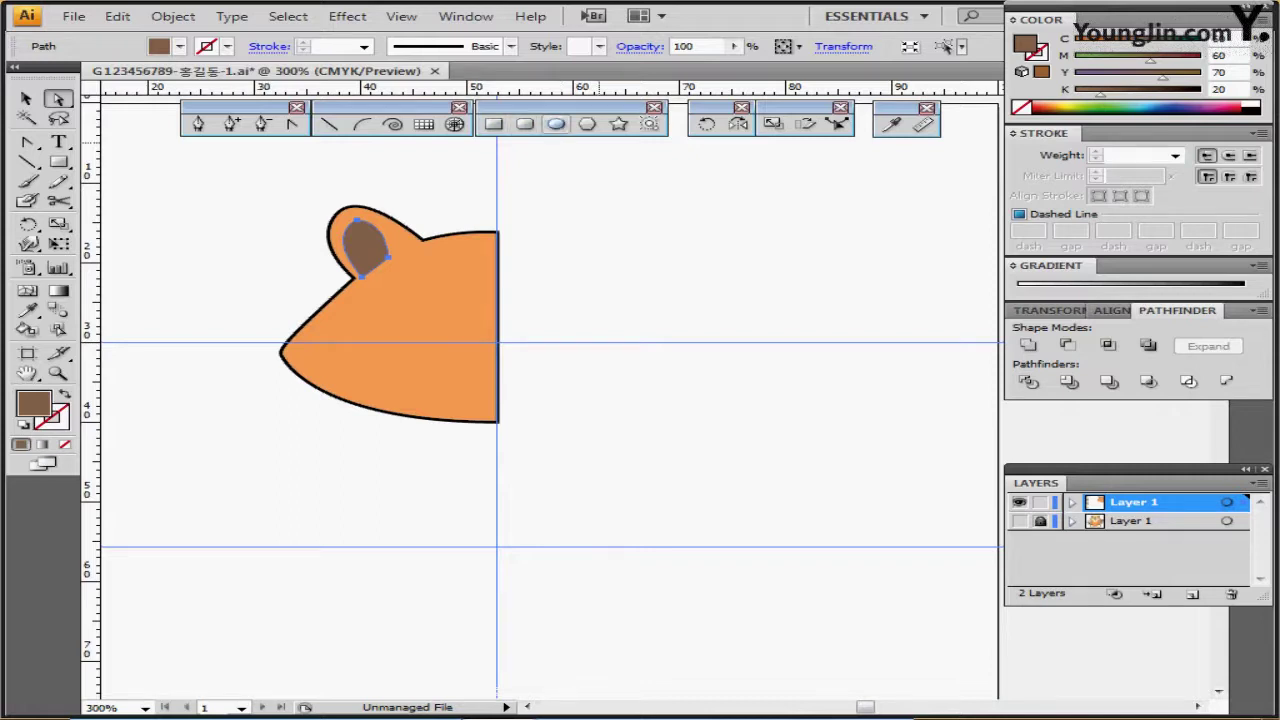
Step: Create an 18 × 9 mm ellipse with the pale yellow swatch's fill and place it in the empty area beside the half face
click(557, 124)
key(ctrl+shift+a)
drag(363, 323, 645, 310)
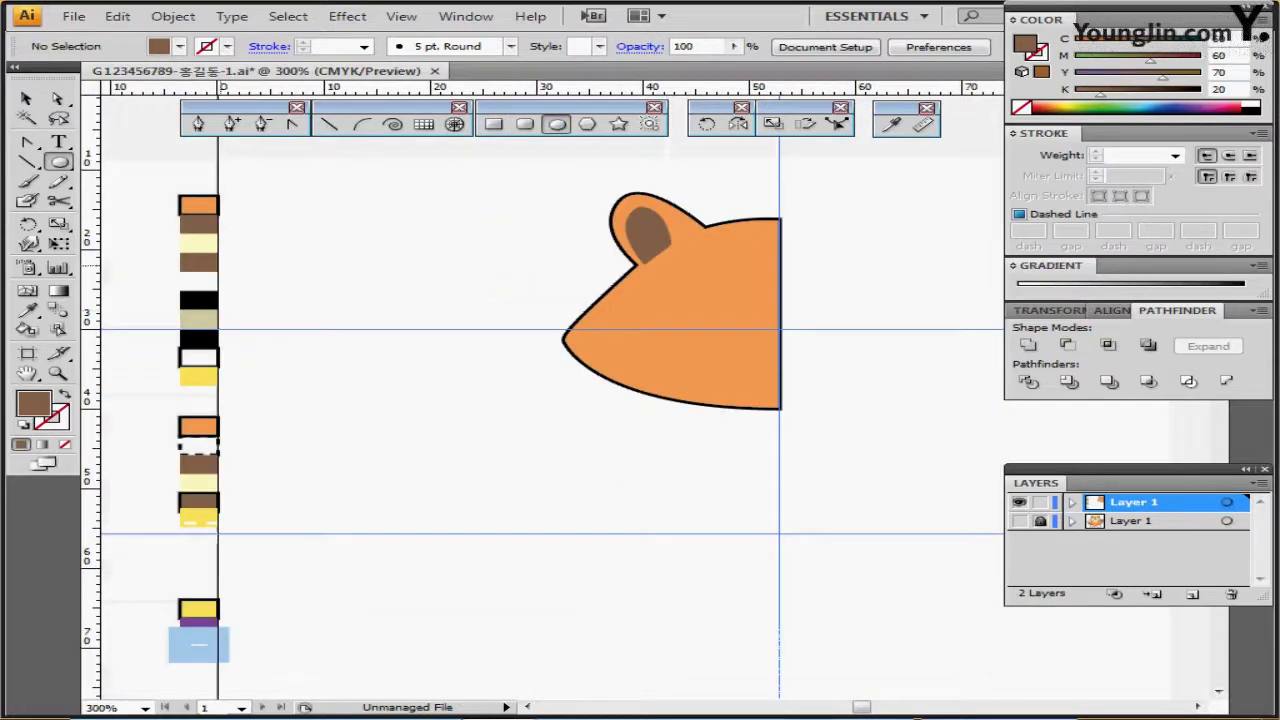
ctrl+click(194, 243)
drag(749, 266, 504, 255)
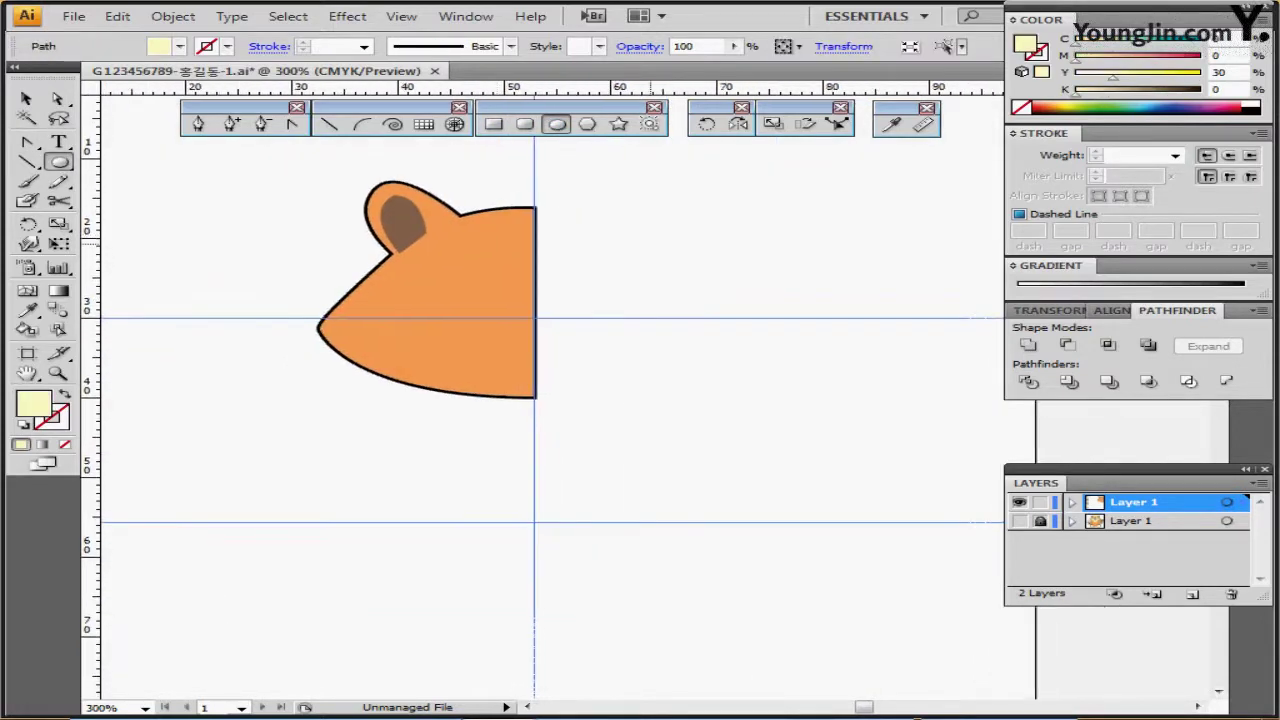
click(504, 264)
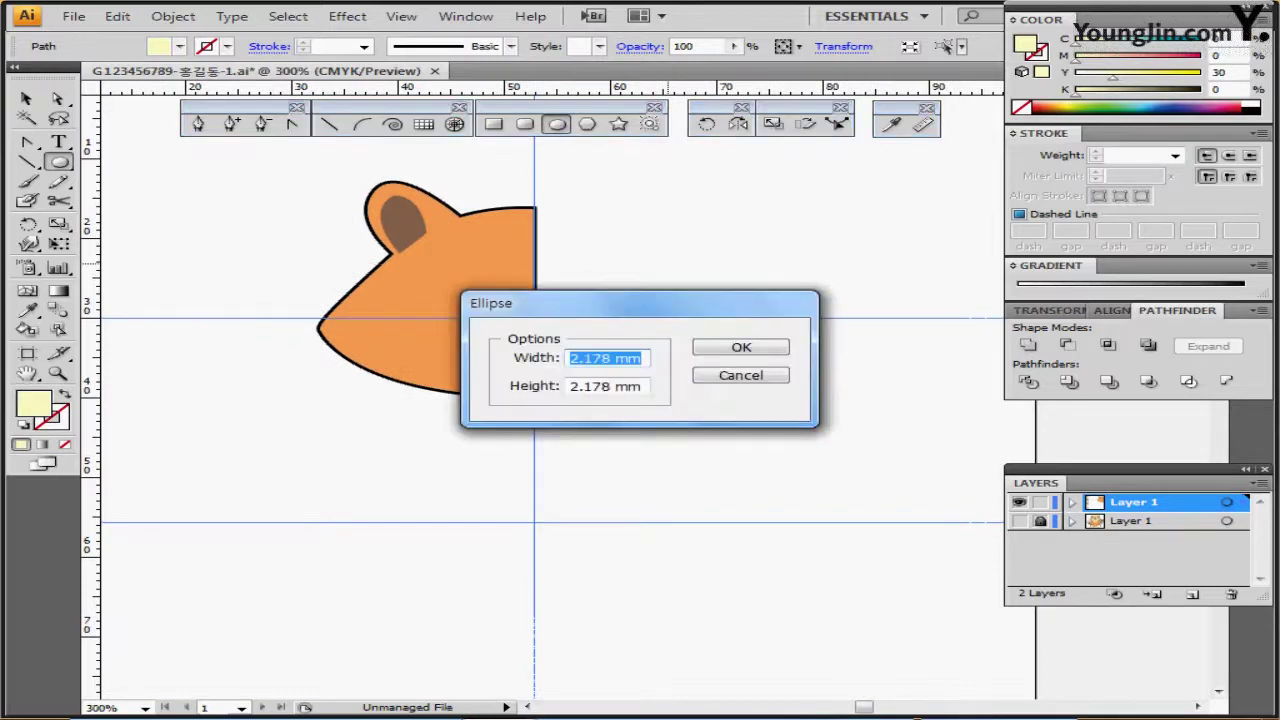
key(Tab)
key(shift+Tab)
text(18)
key(Tab)
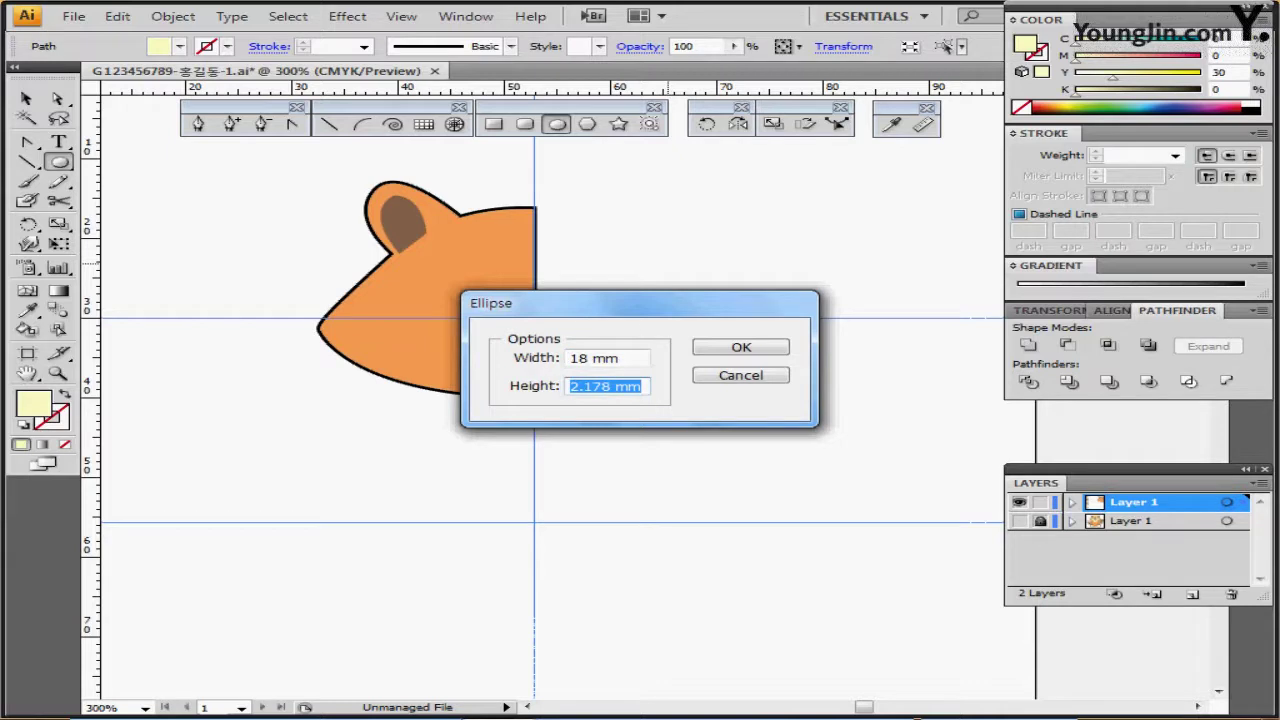
text(7)
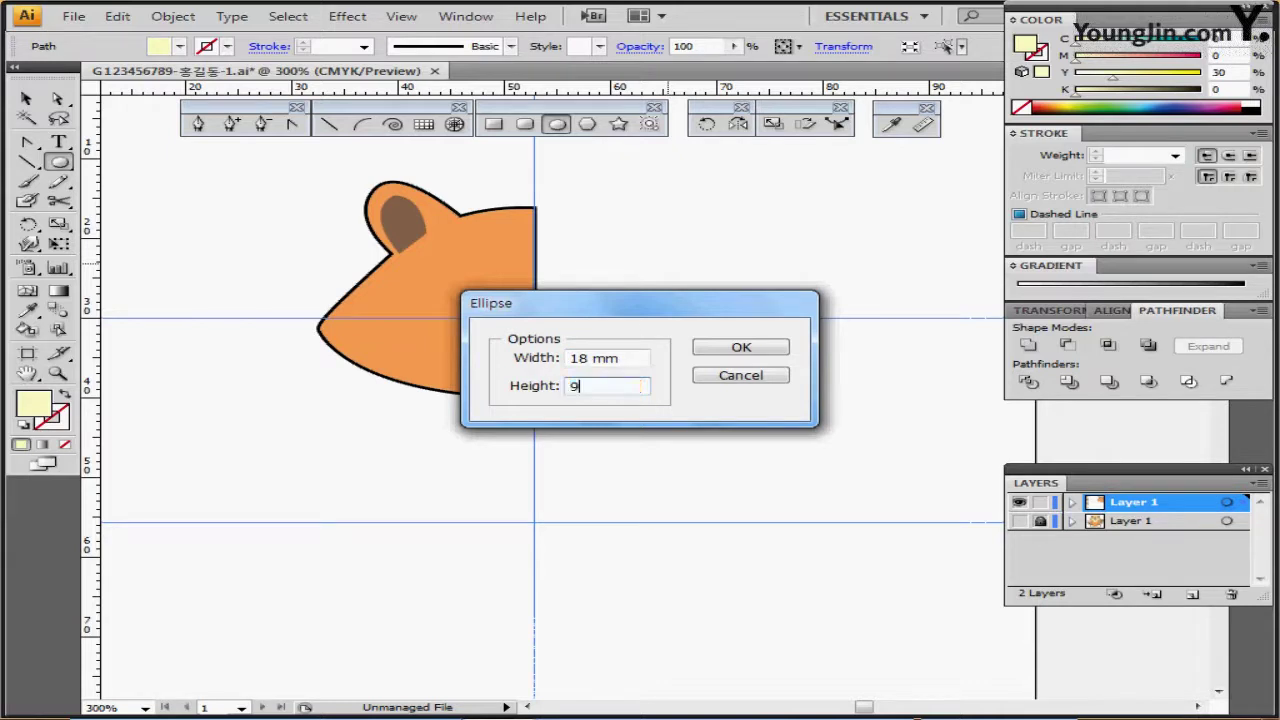
key(Return)
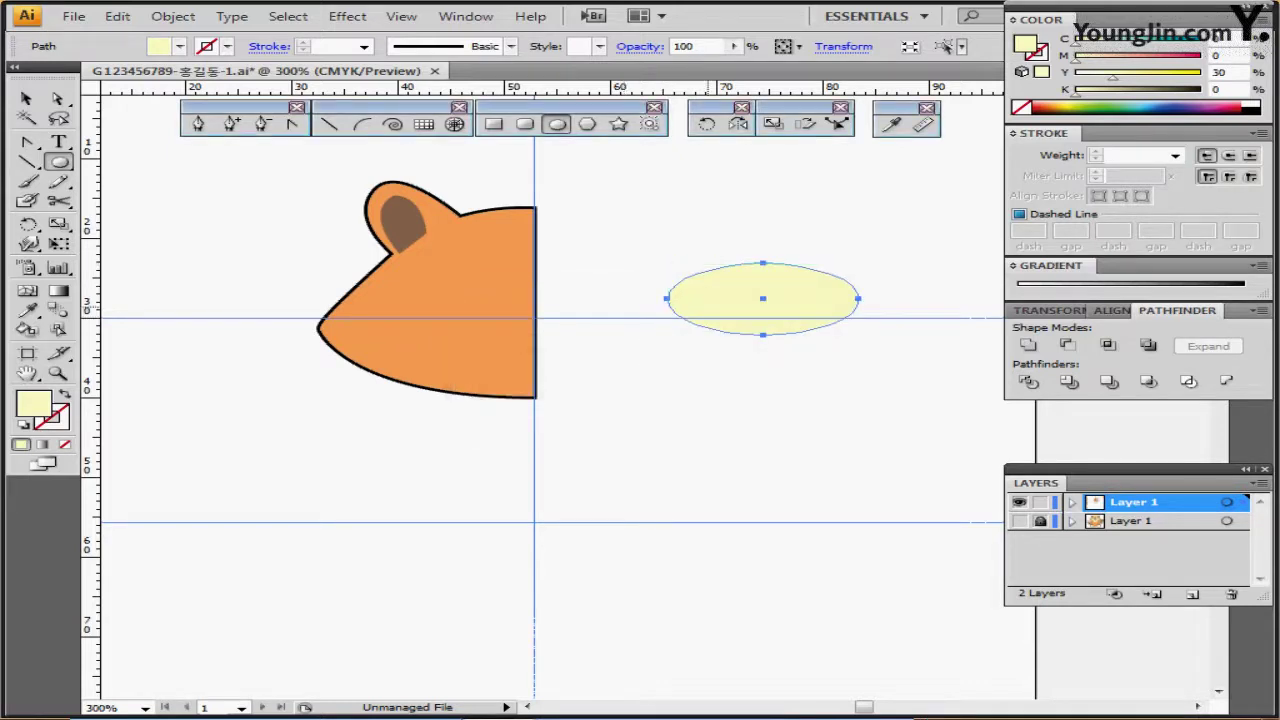
drag(758, 306, 686, 307)
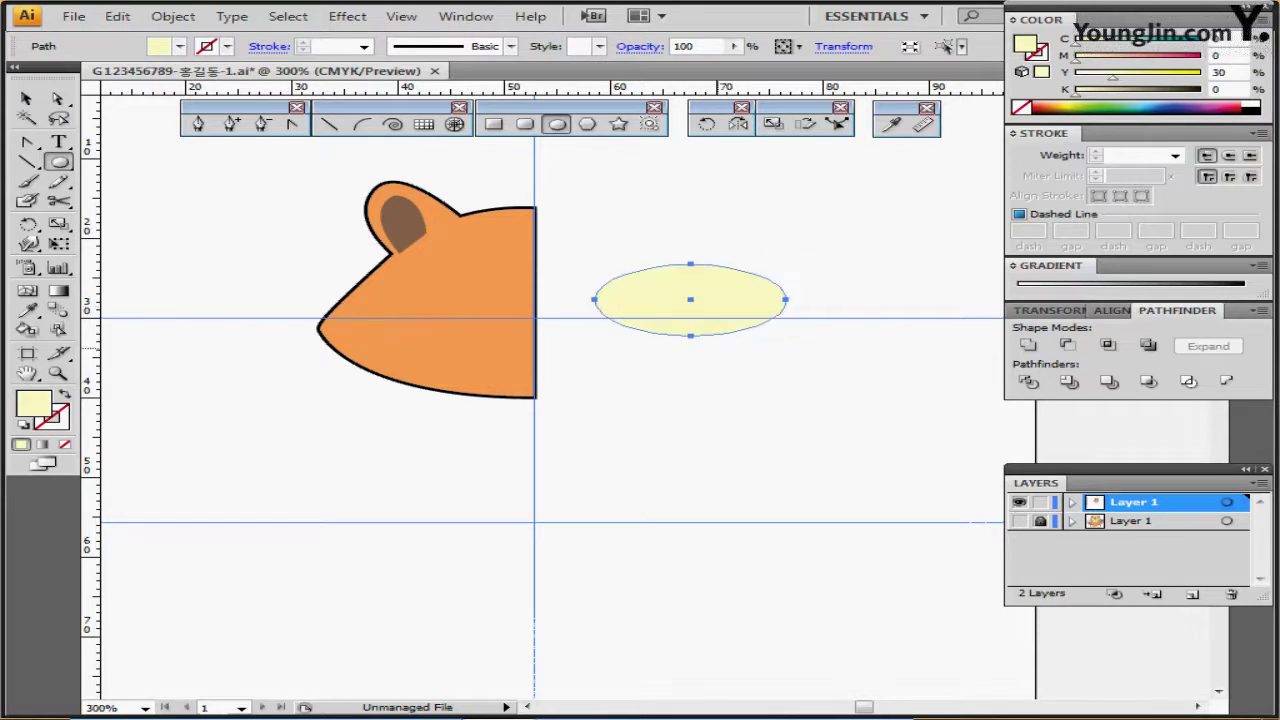
scroll(718, 348, right, 1)
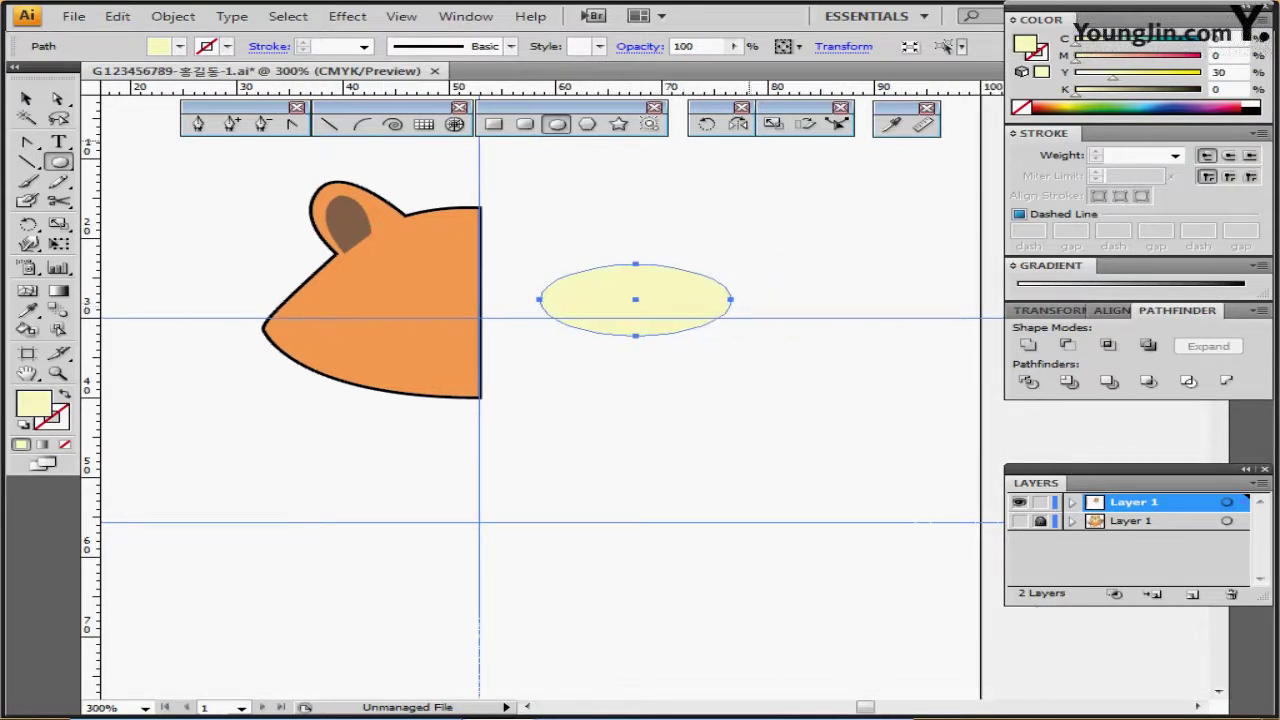
Step: Make a uniformly scaled 80% copy of the pale yellow ellipse, using its right-hand anchor point as the origin
click(773, 124)
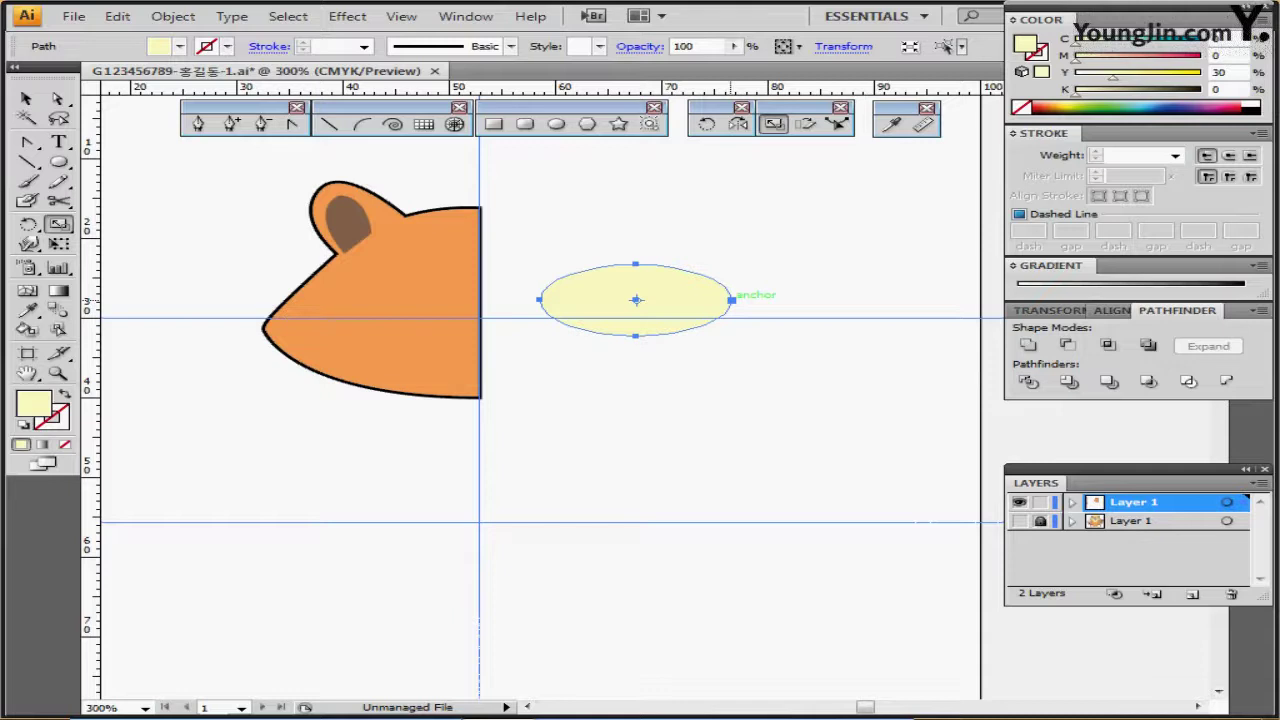
alt+click(732, 299)
drag(680, 237, 732, 363)
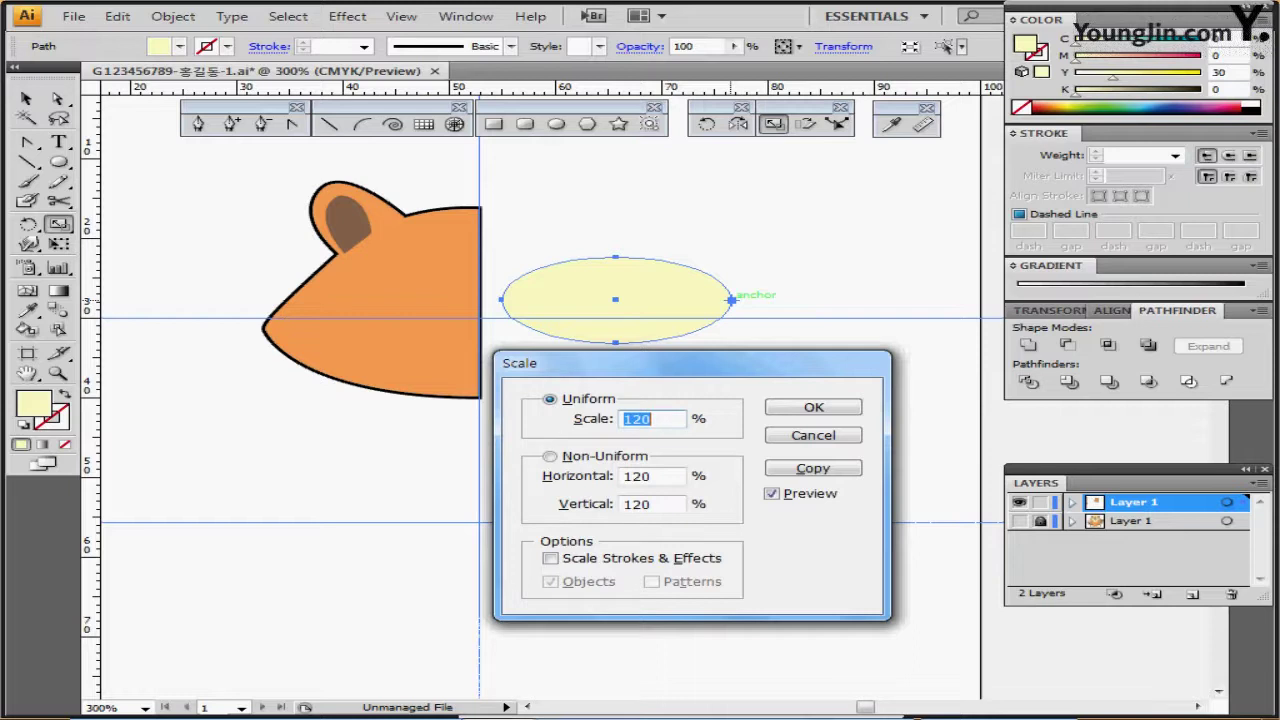
text(80)
key(Return)
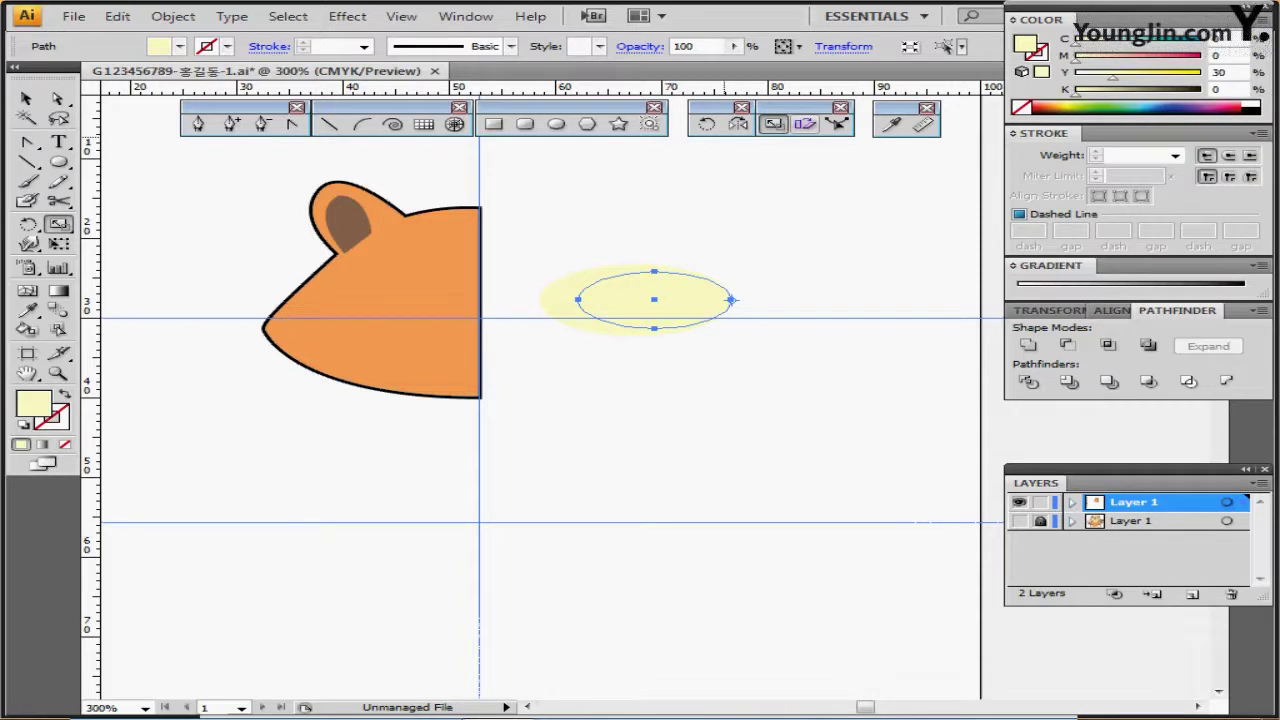
Step: Fill the smaller ellipse with the brown sampled from the colour swatches beside the artboard and deselect it
drag(328, 315, 591, 311)
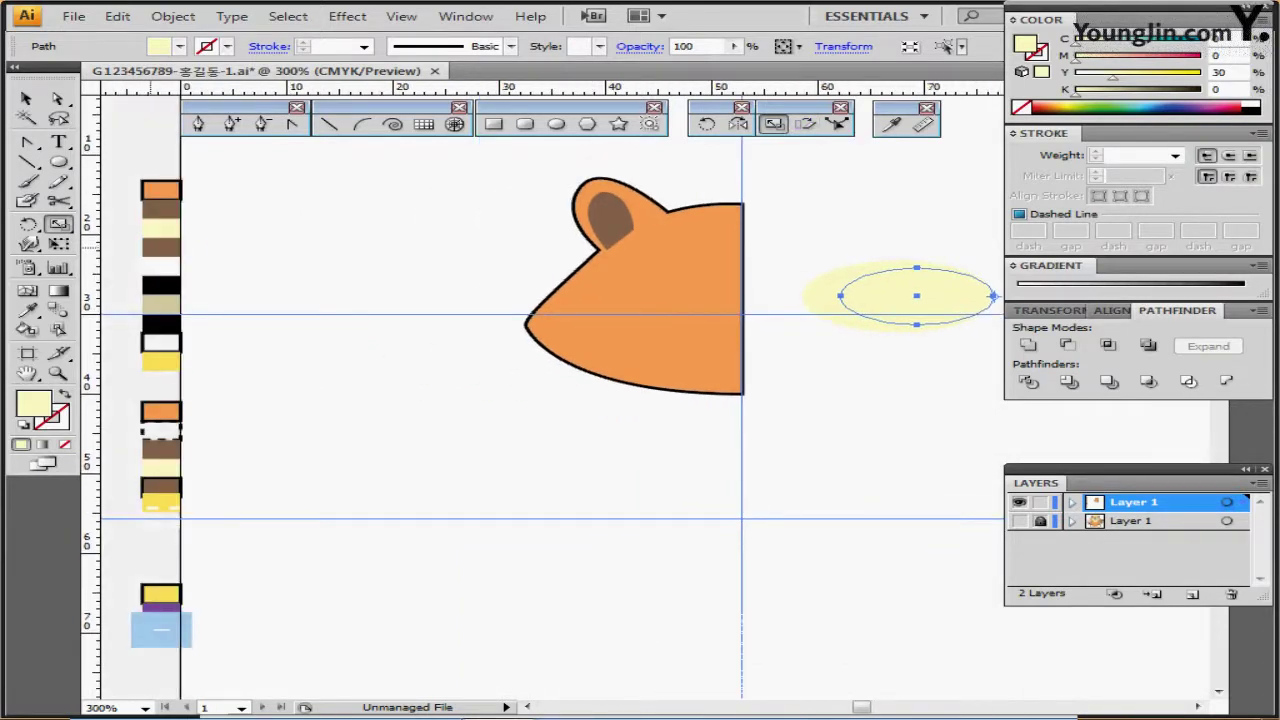
key(i)
click(161, 247)
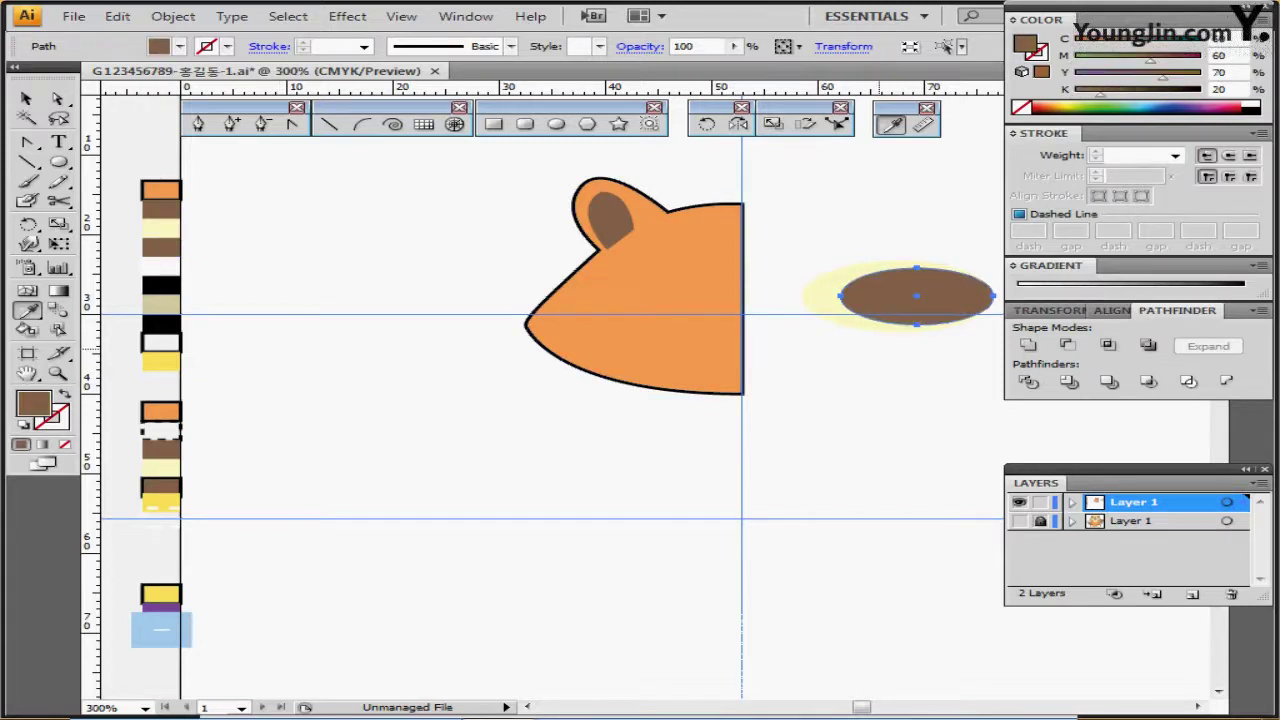
scroll(540, 390, right, 5)
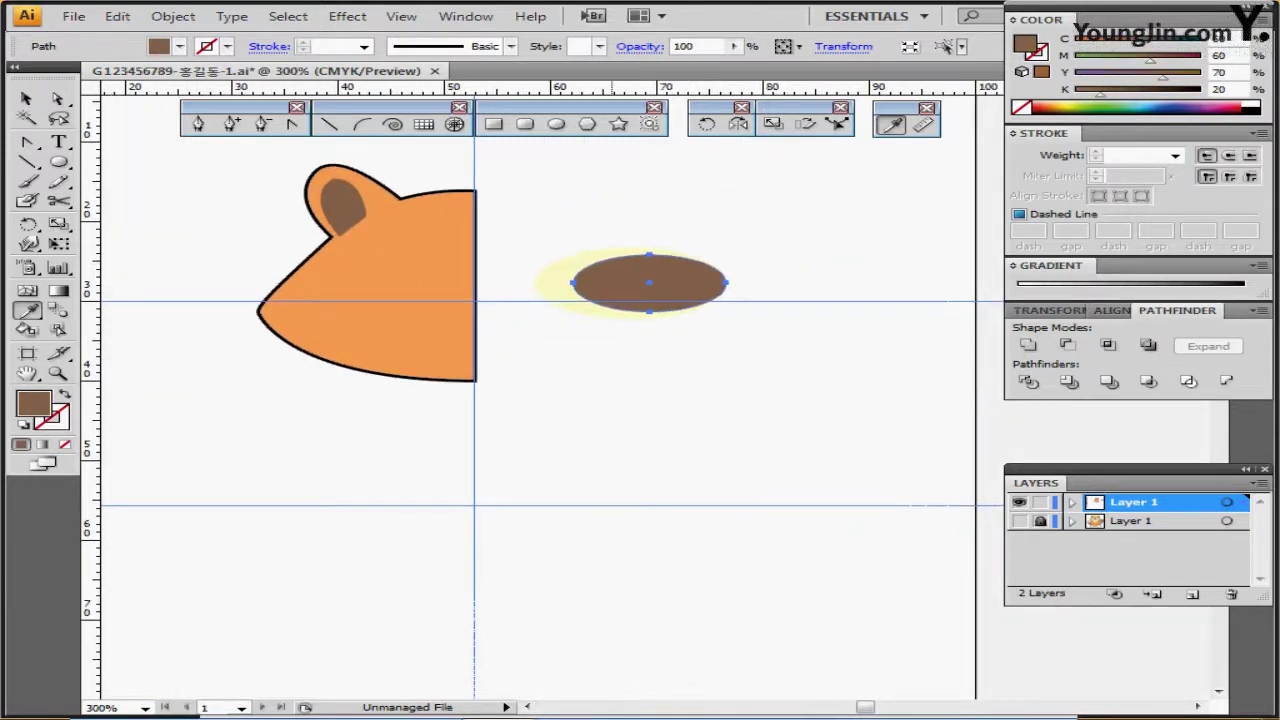
key(ctrl+shift+a)
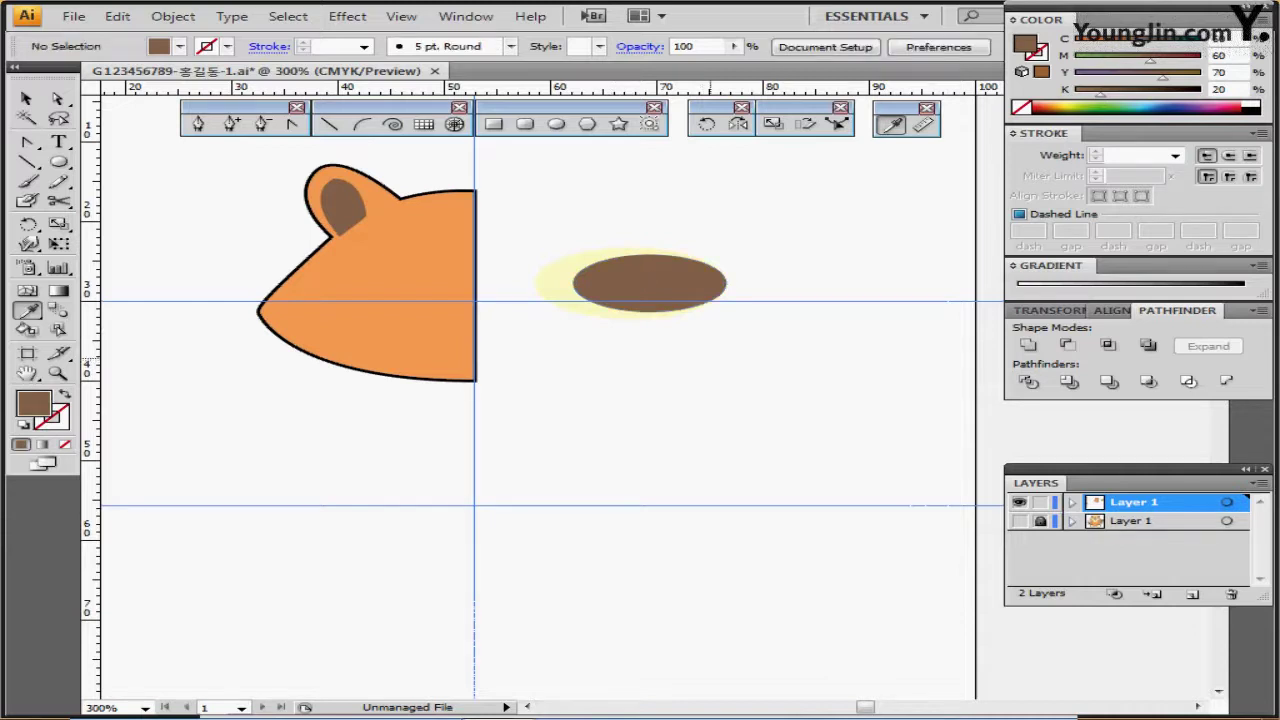
Step: Select both ellipses and rotate them together by 35°
click(27, 98)
drag(598, 210, 724, 357)
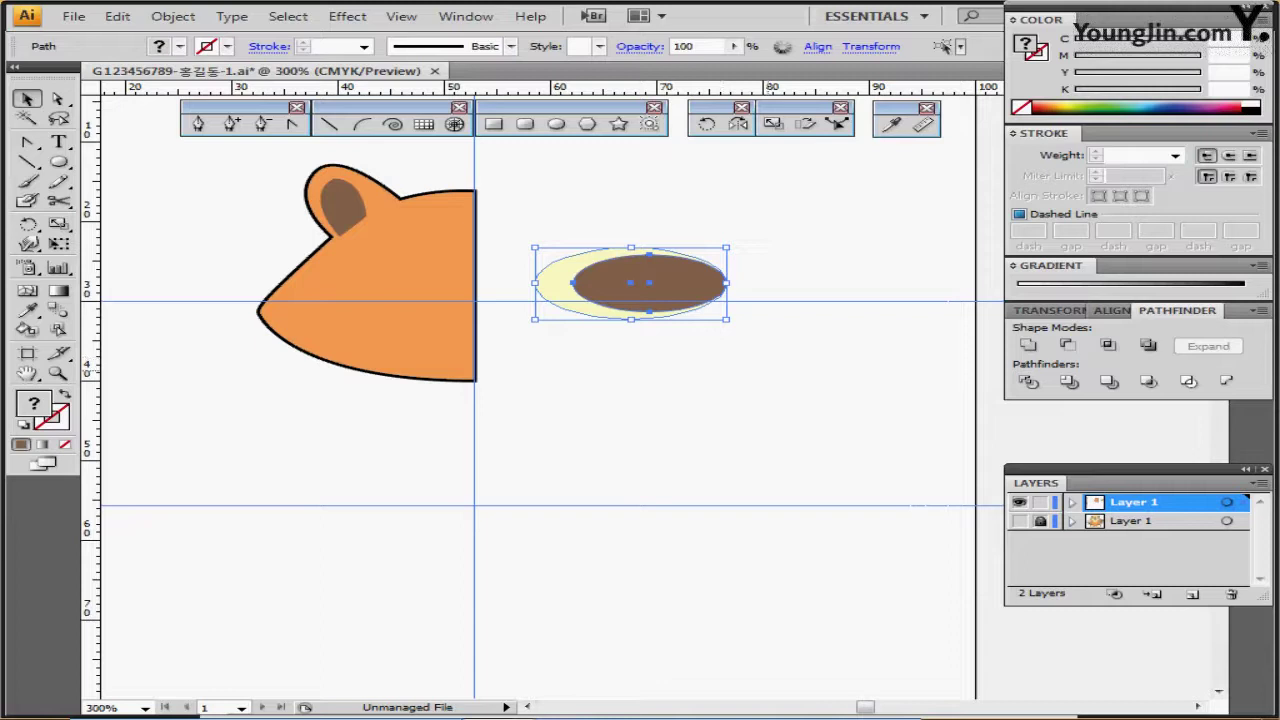
double_click(706, 123)
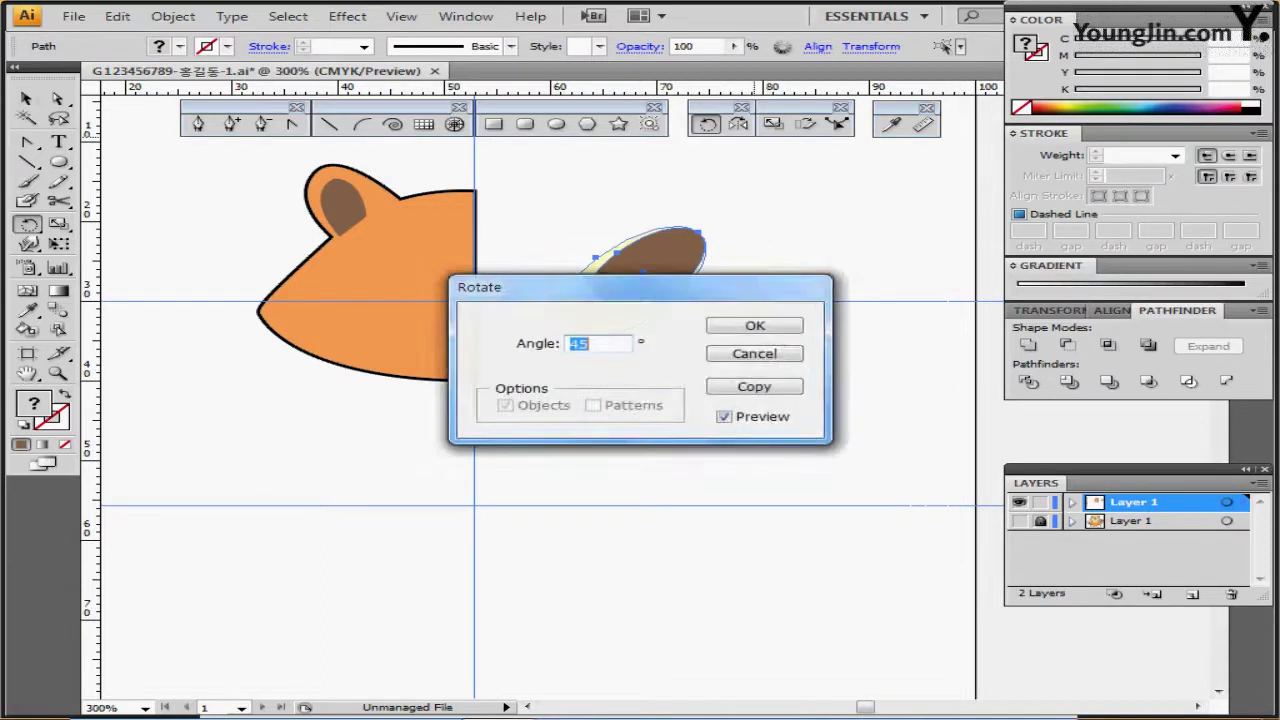
text(35)
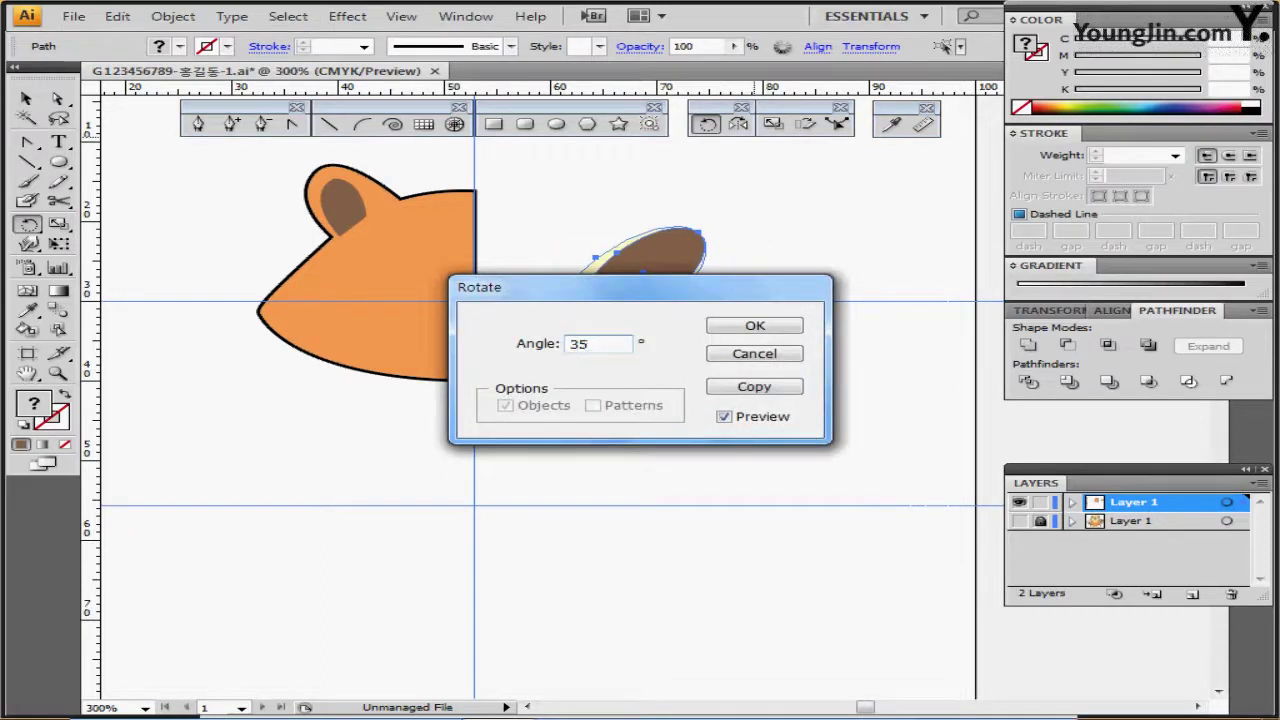
key(Return)
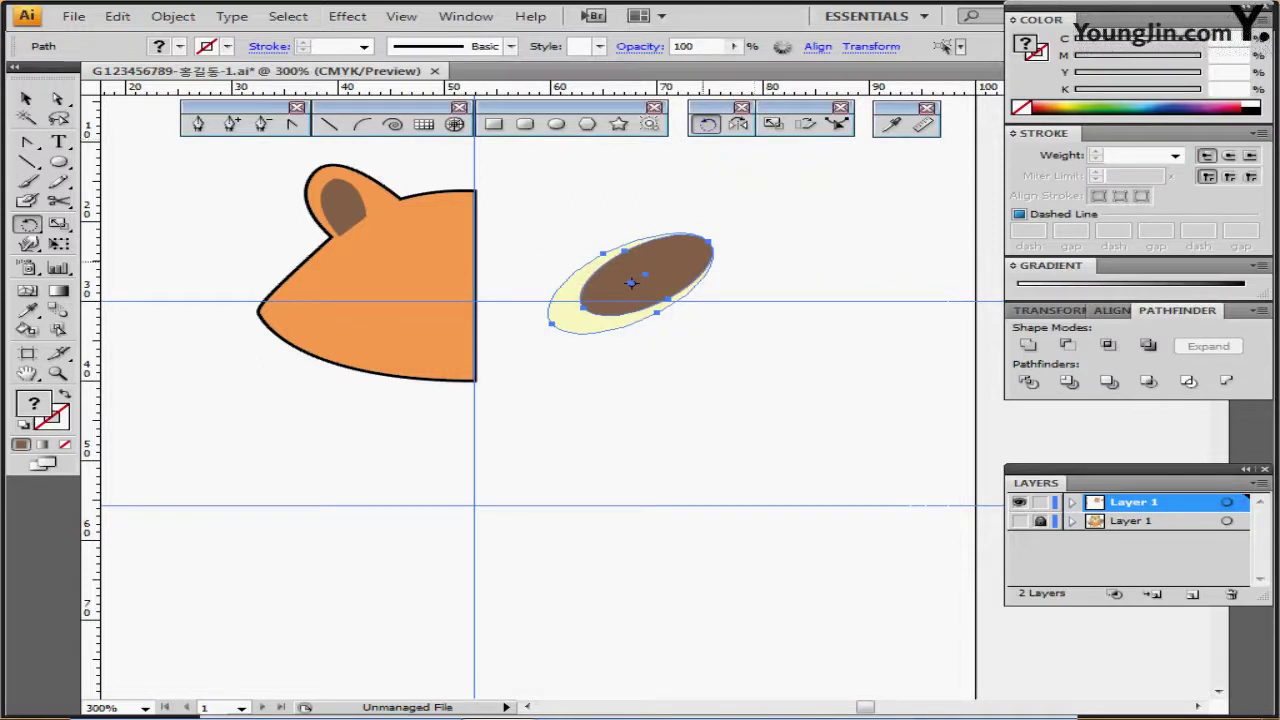
Step: Move both rotated ellipses onto the half face as the eye patch and shift the brown one slightly down within the pale yellow one
drag(630, 283, 387, 279)
key(ctrl+shift+a)
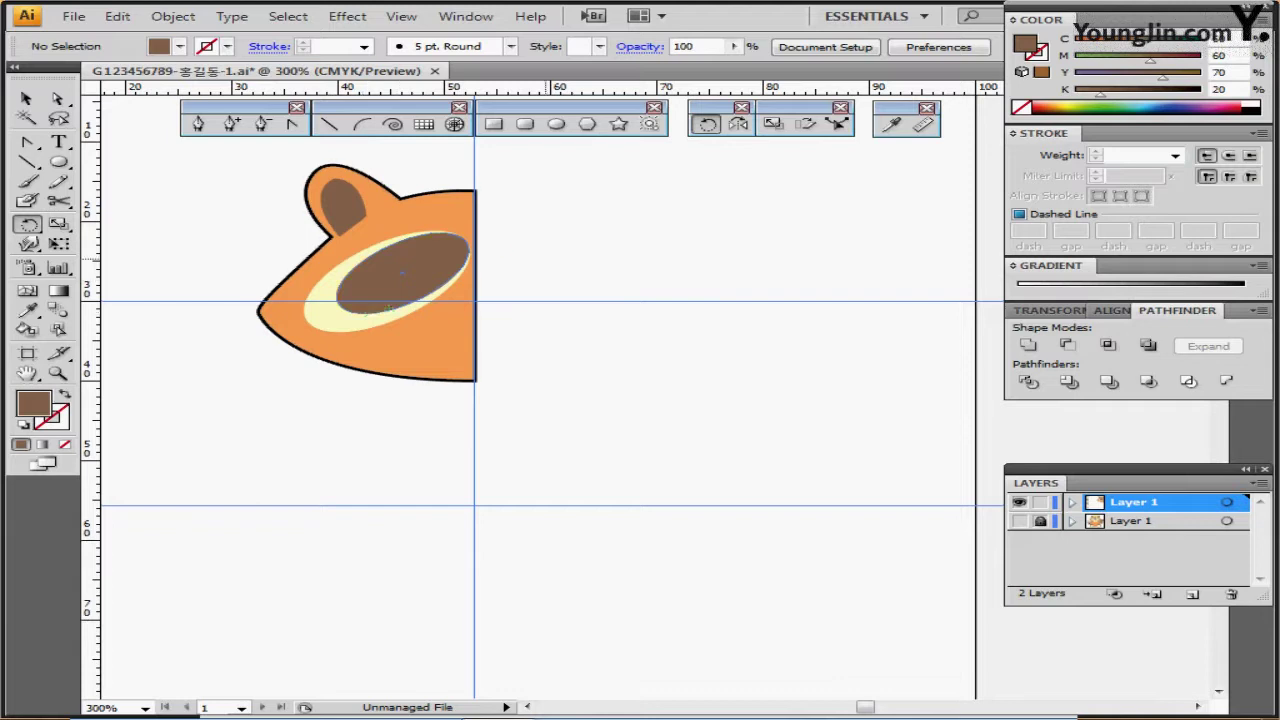
click(401, 272)
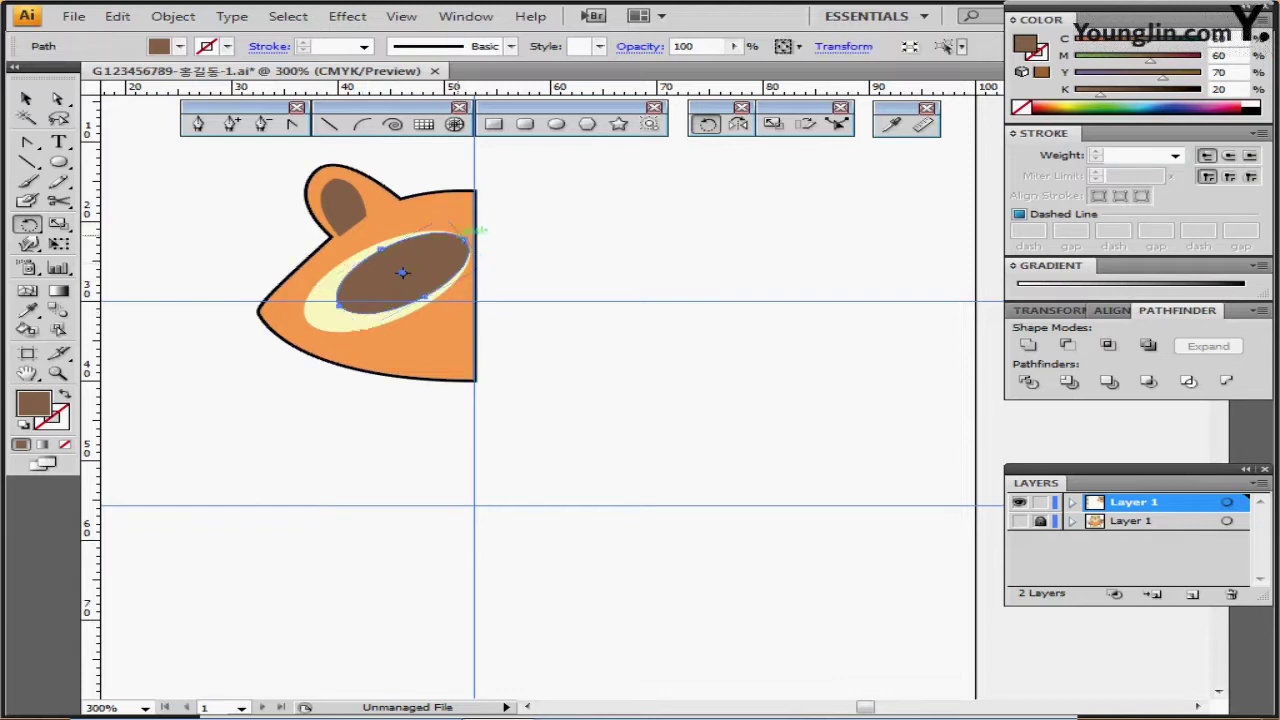
drag(401, 272, 401, 279)
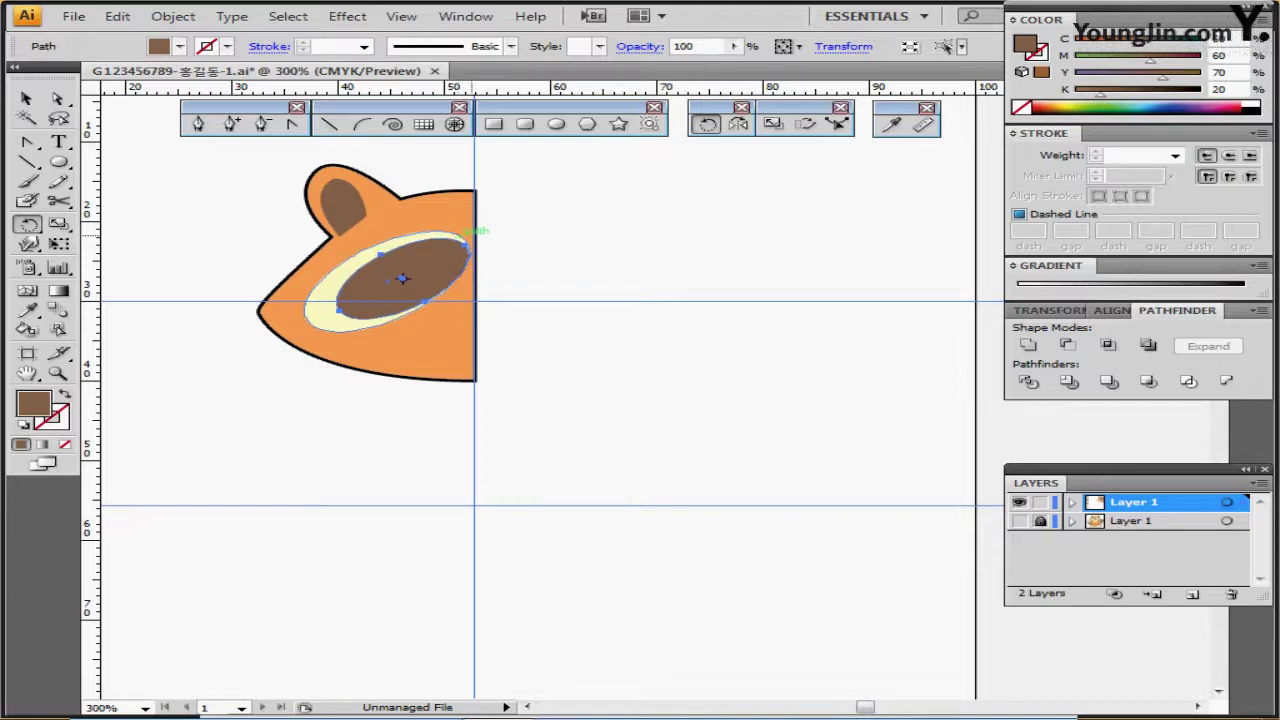
shift+click(467, 238)
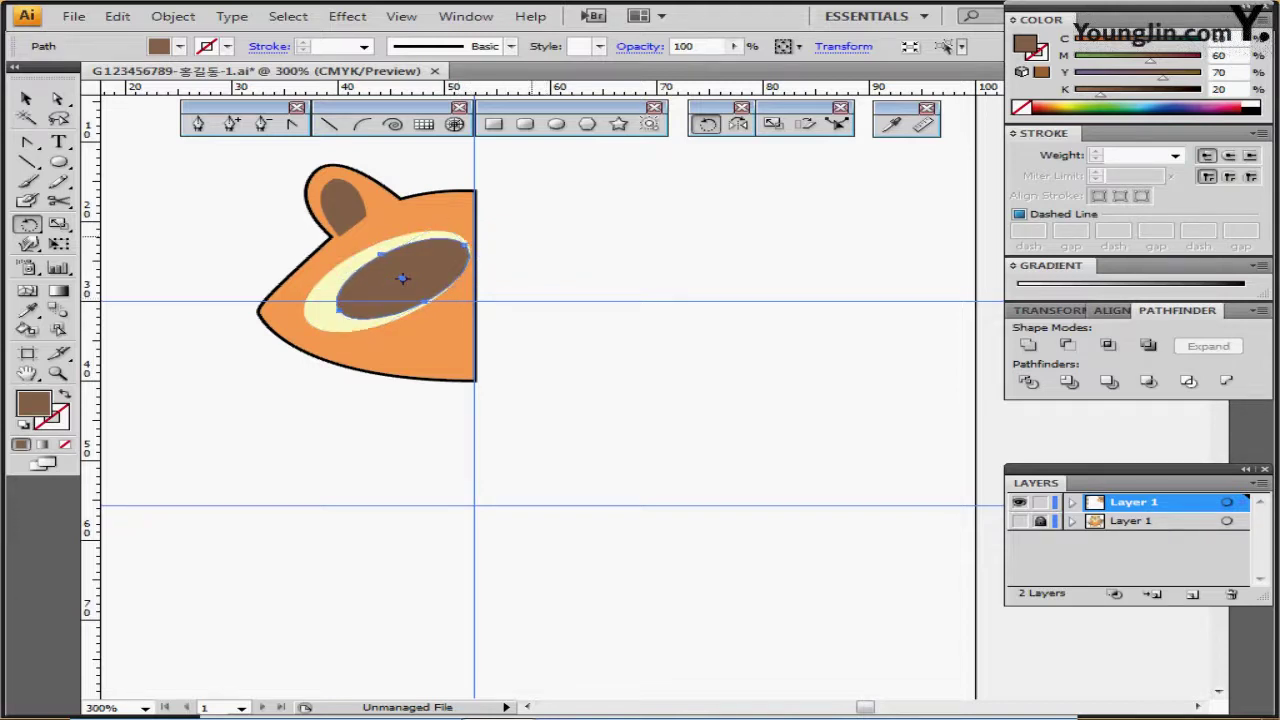
Step: Draw a white, strokeless upright eye ellipse on the brown patch, with a smaller pupil ellipse inside its lower part
drag(541, 236, 546, 266)
click(556, 124)
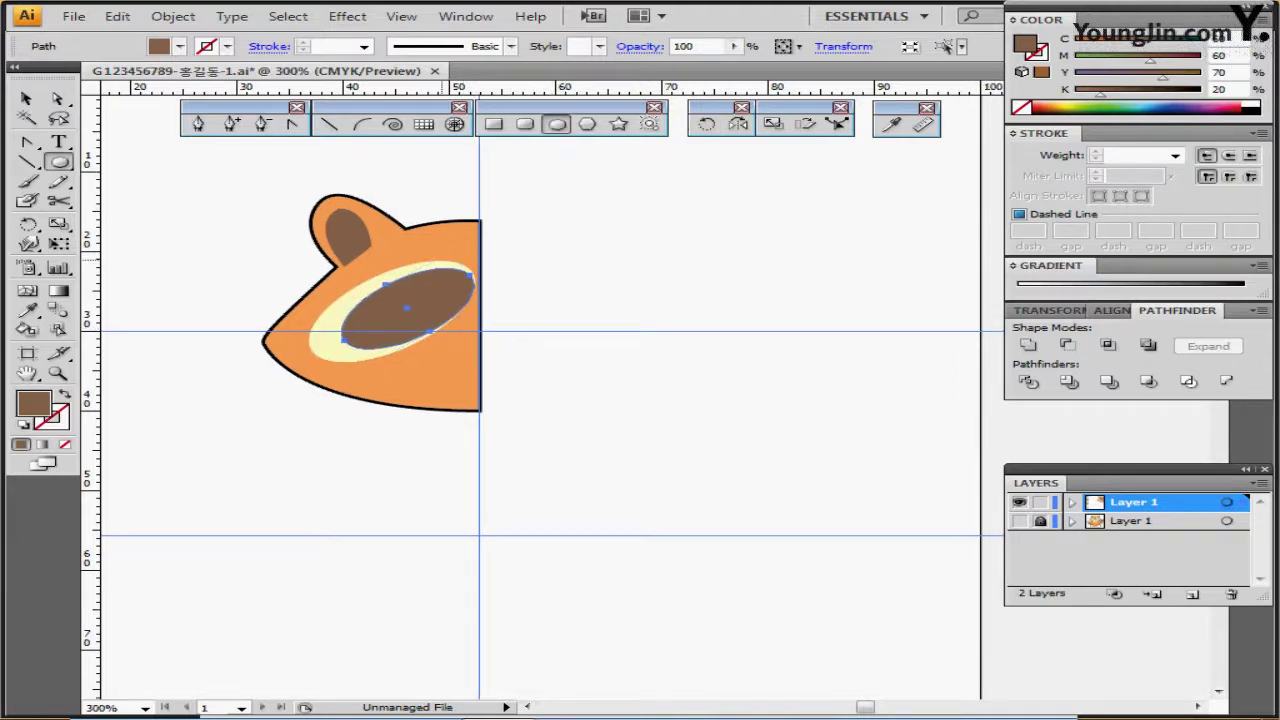
ctrl+click(443, 260)
drag(484, 428, 523, 313)
ctrl+click(330, 298)
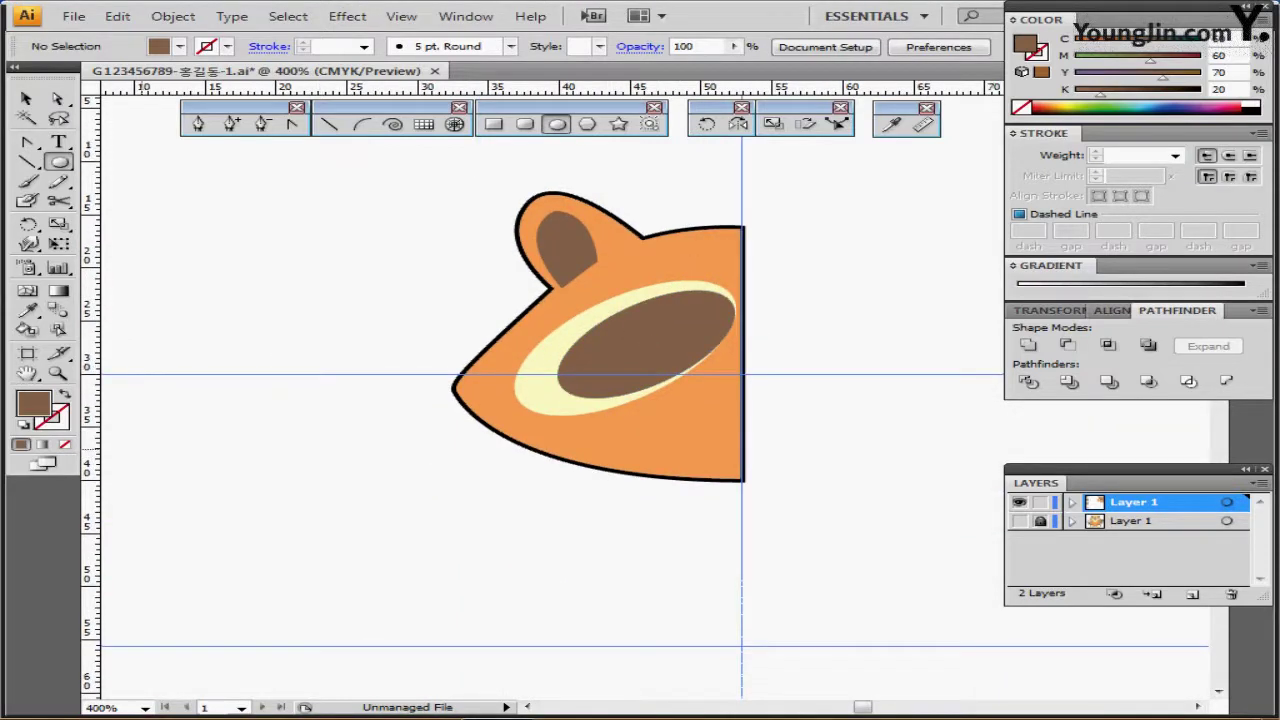
key(d)
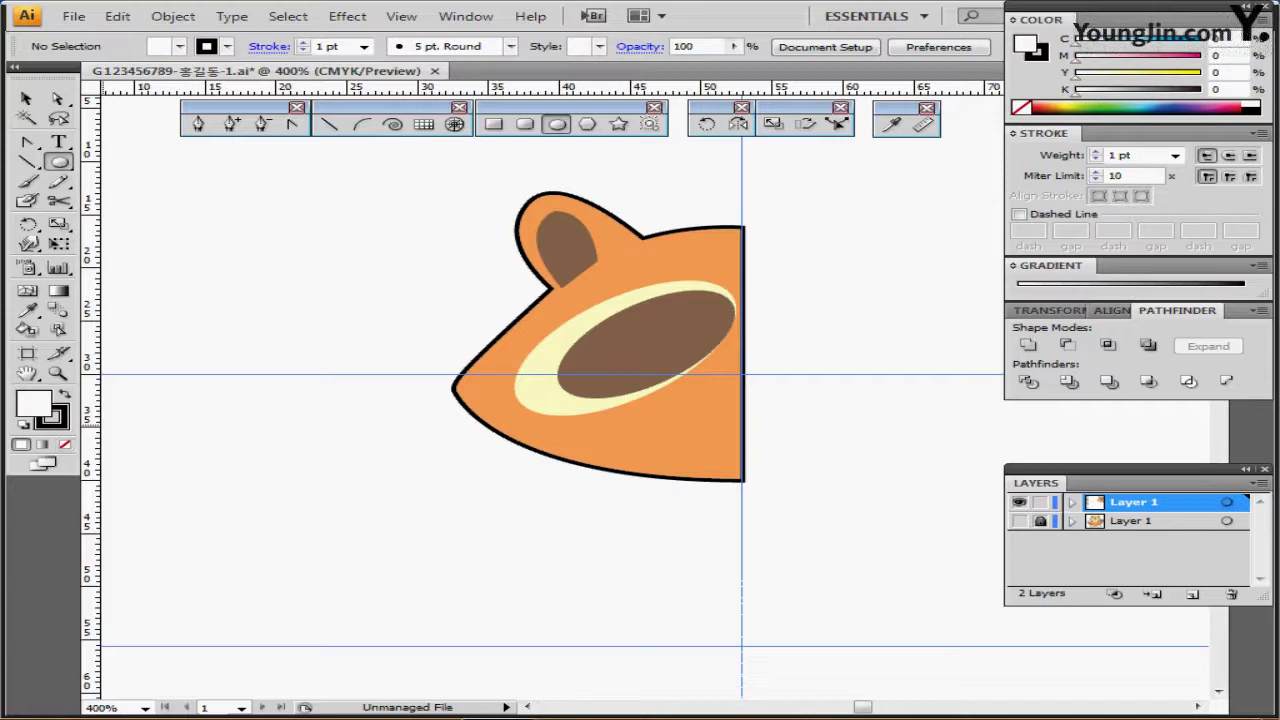
key(x)
key(slash)
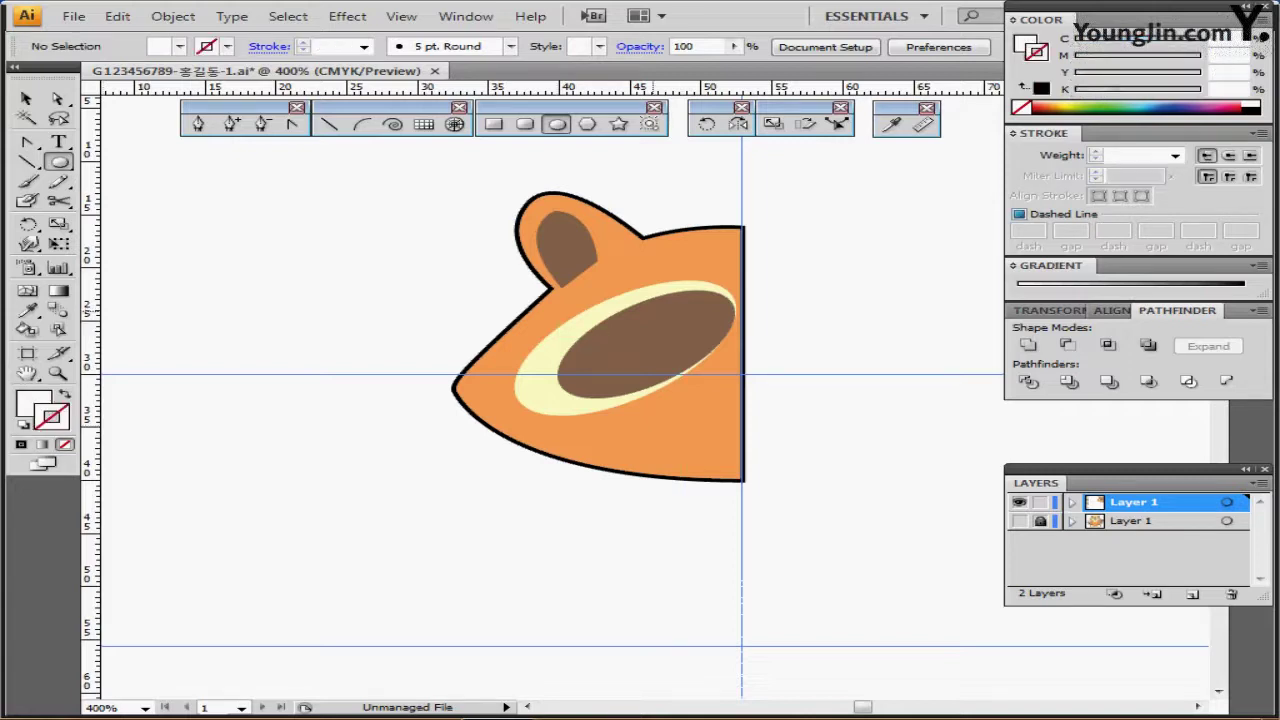
mouse_move(646, 328)
mouse_down()
mouse_move(708, 348)
mouse_move(713, 358)
mouse_move(691, 367)
mouse_move(669, 338)
mouse_move(708, 322)
mouse_move(697, 360)
mouse_up()
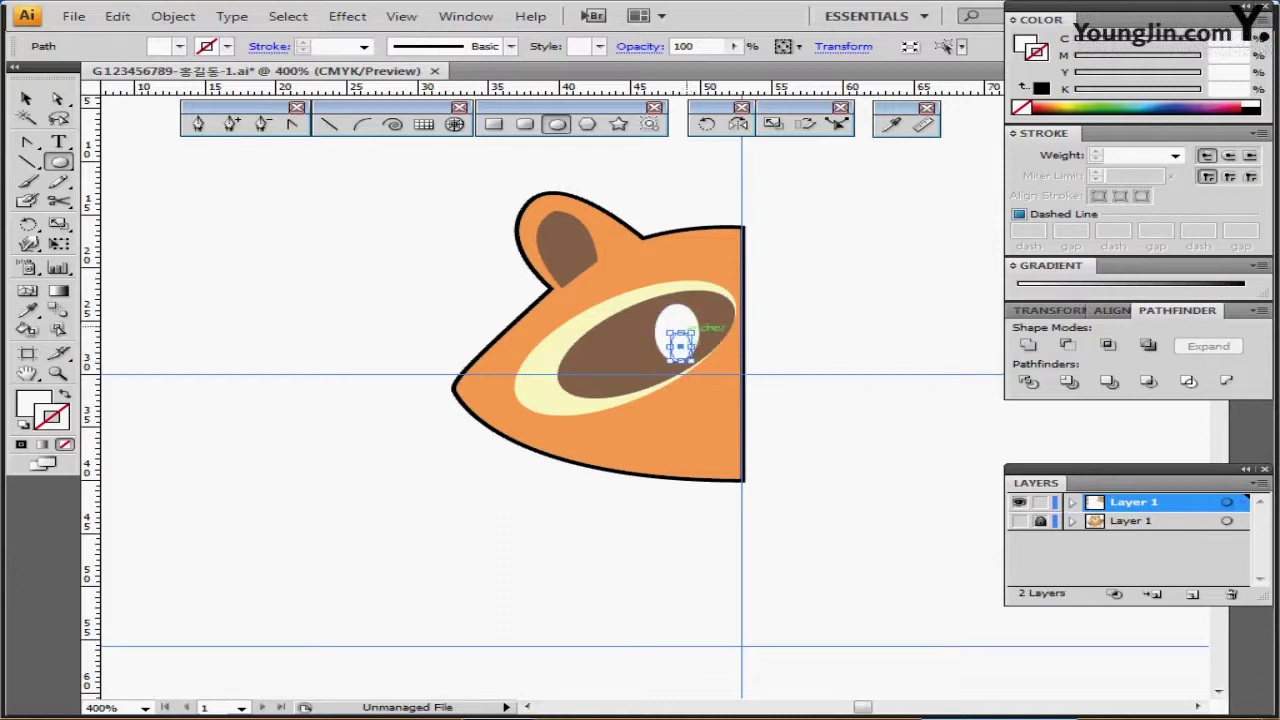
Step: Fill the small pupil ellipse with black, nudge it slightly upward within the white of the eye, and deselect it
click(1251, 110)
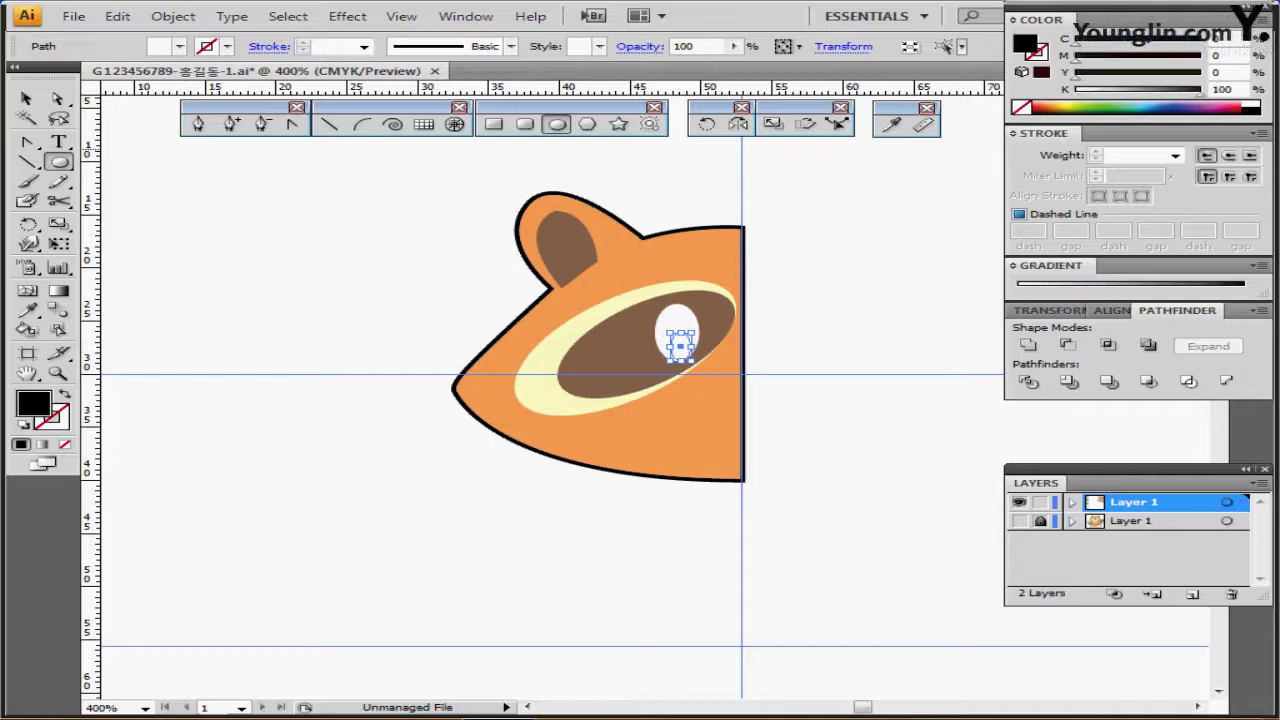
key(Up)
key(Up)
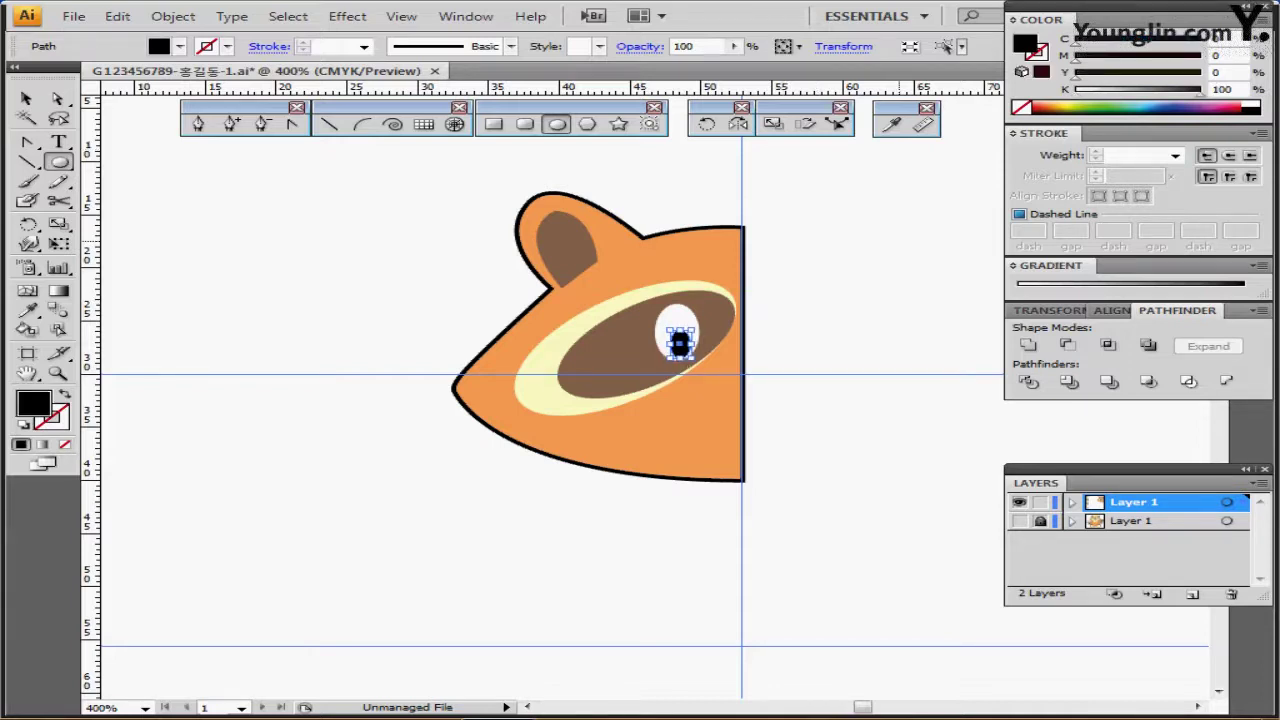
key(Up)
key(Up)
key(ctrl+shift+a)
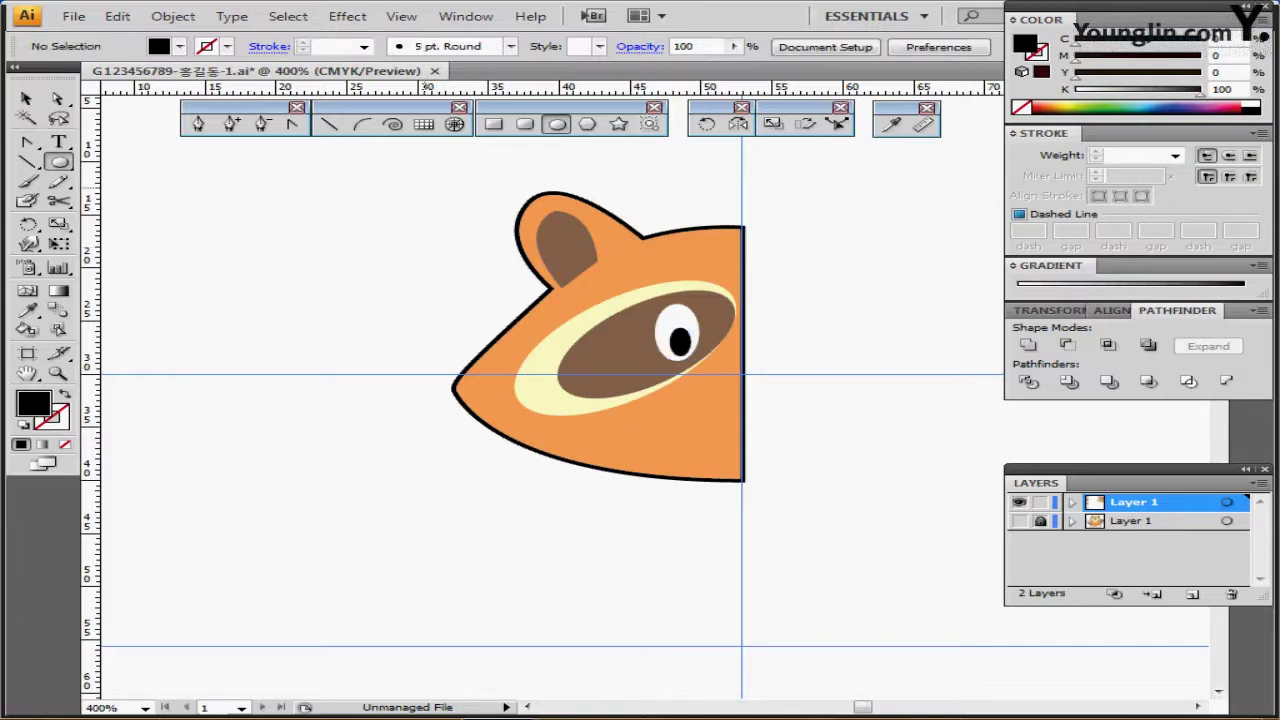
Step: Select the whole half face and make a mirrored copy of it across the vertical guide
key(ctrl+a)
scroll(540, 400, right, 3)
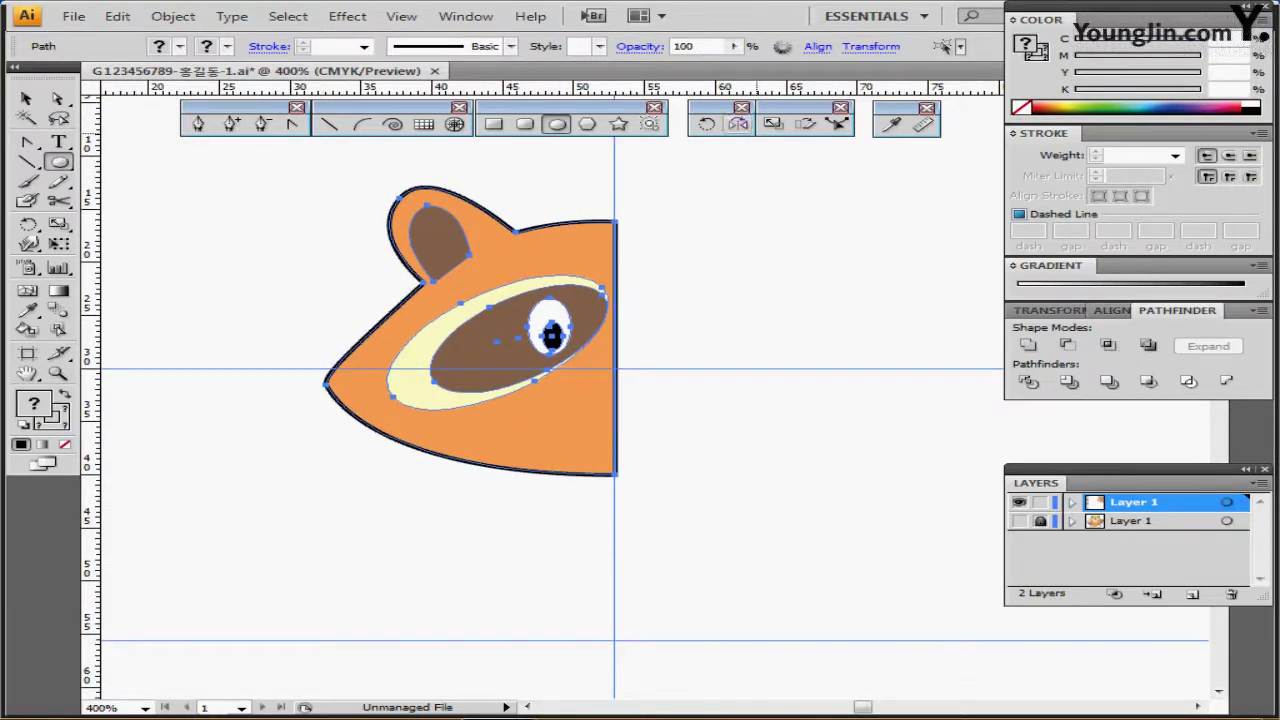
click(739, 124)
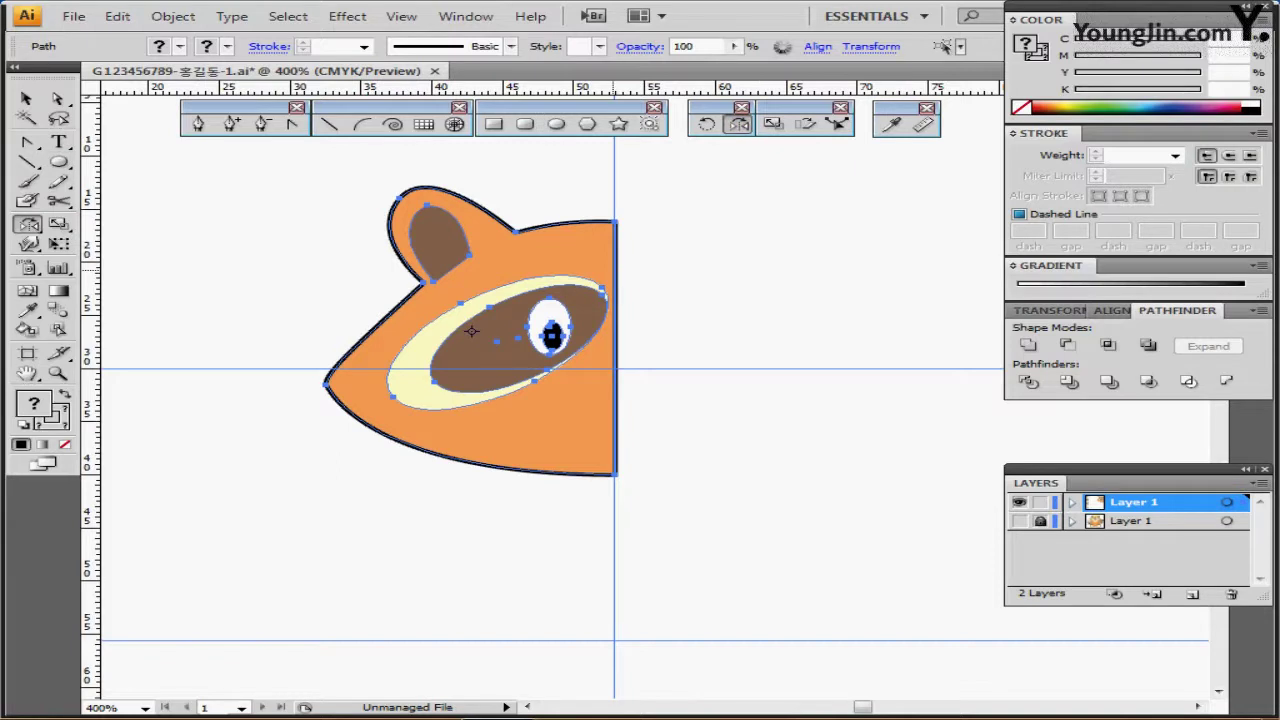
click(613, 270)
drag(440, 322, 760, 350)
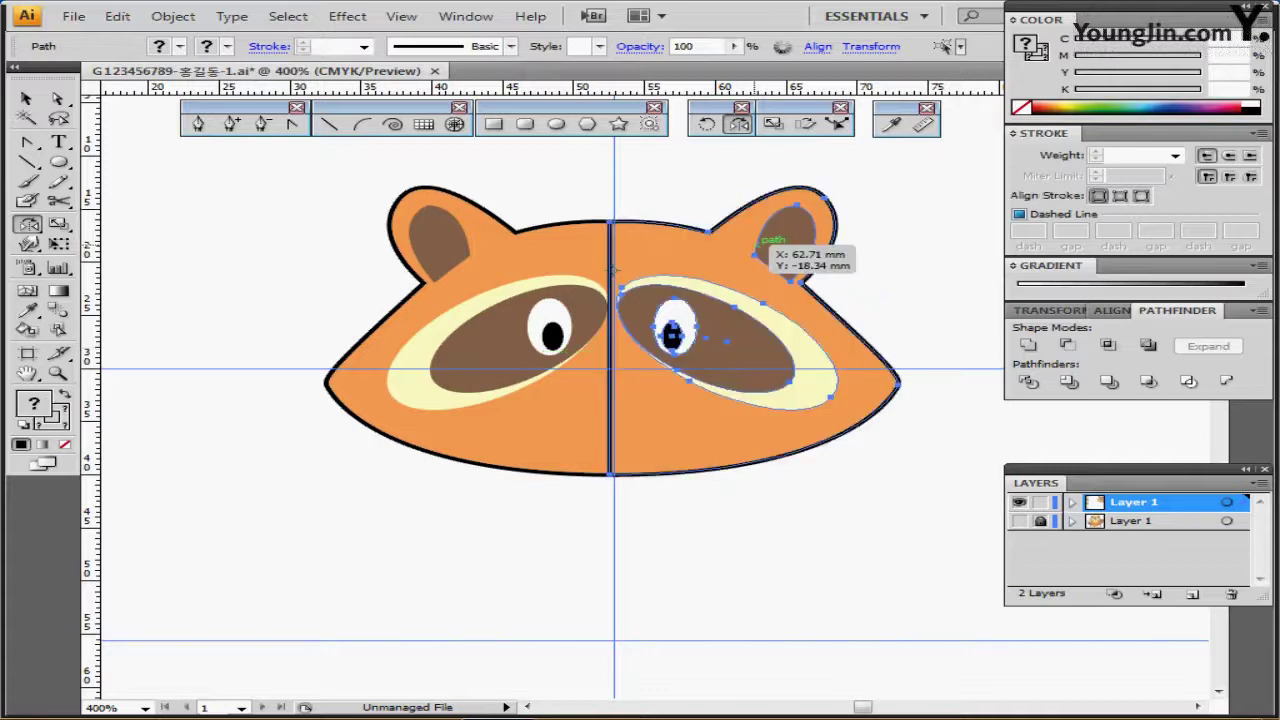
Step: Nudge the mirrored half face to the right until its straight edge meets the original half at the vertical guide
key(Right)
key(Right)
key(Right)
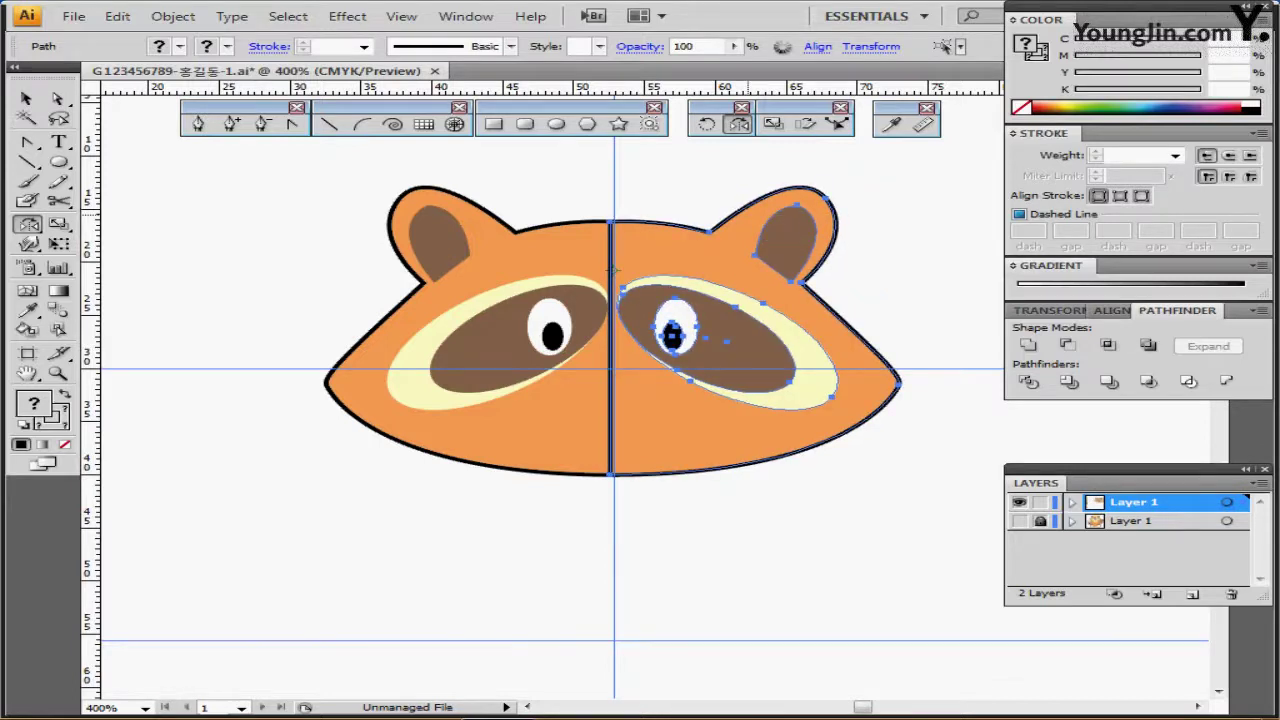
key(Right)
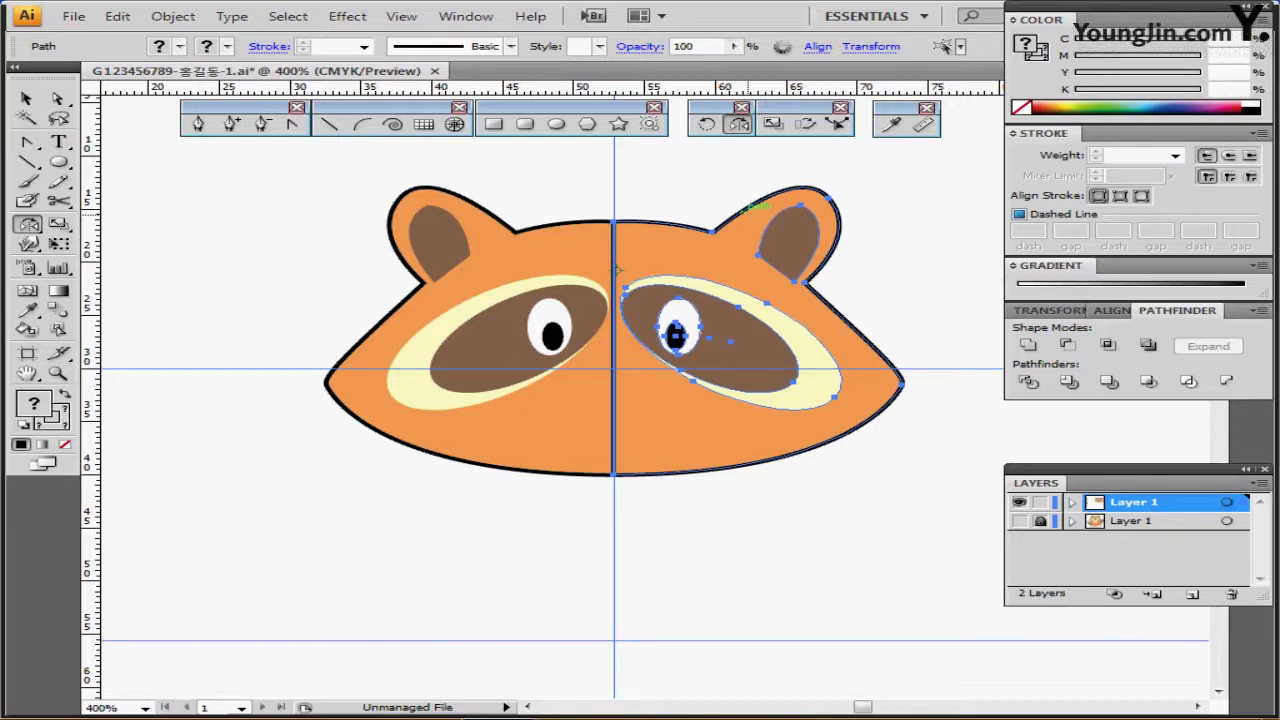
drag(617, 269, 617, 269)
Step: Unite the two orange face halves into one shape and send it behind the eyes and inner ears
key(ctrl+y)
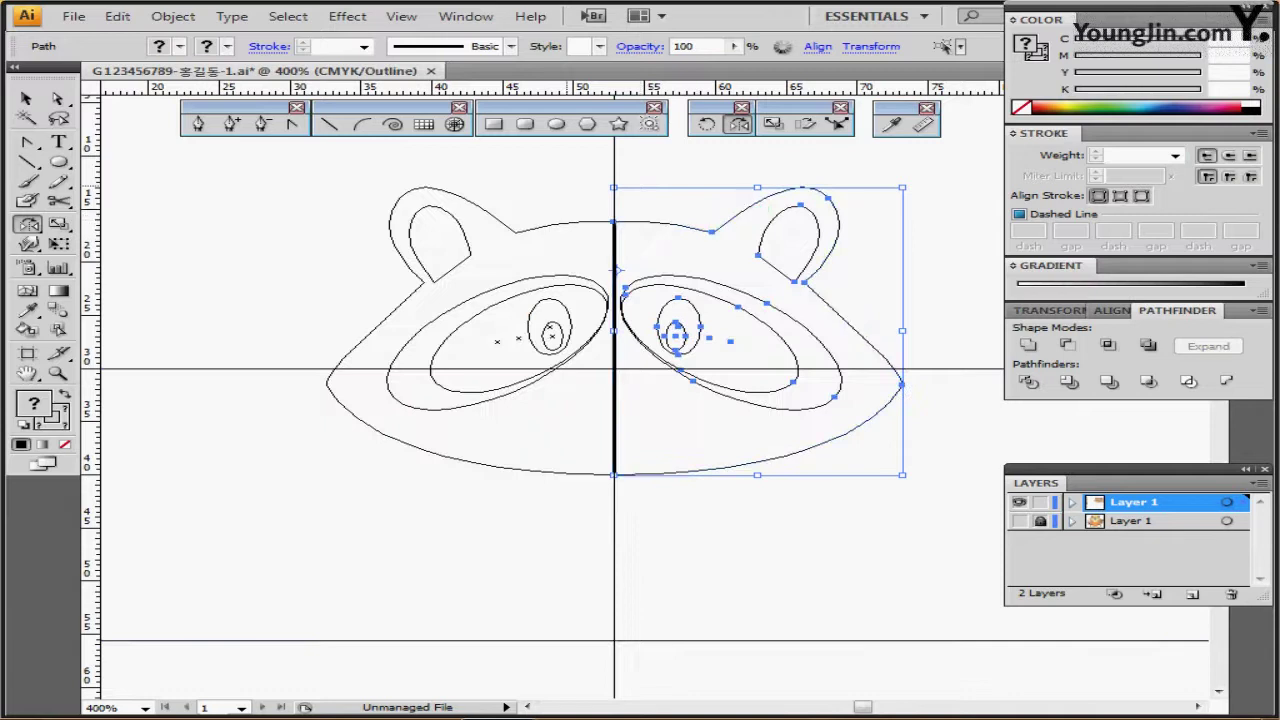
key(ctrl+shift+a)
ctrl+click(639, 303)
ctrl+click(650, 325)
drag(622, 318, 636, 236)
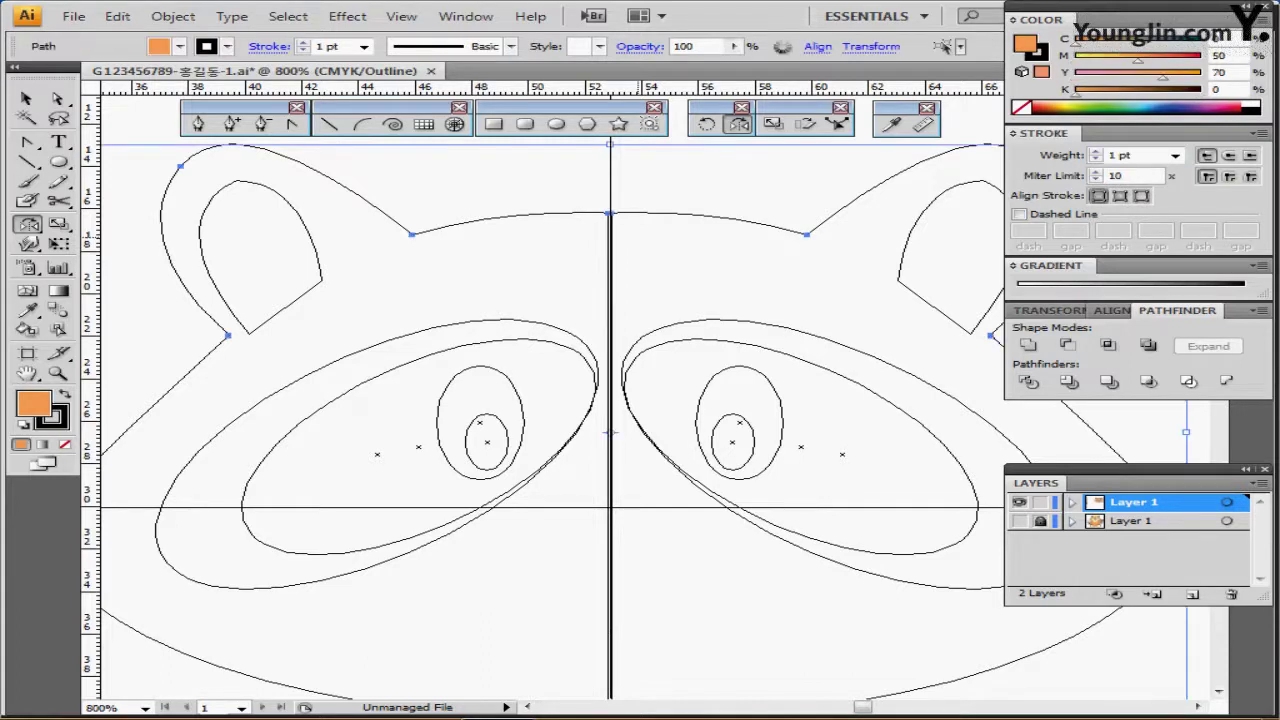
key(ctrl+y)
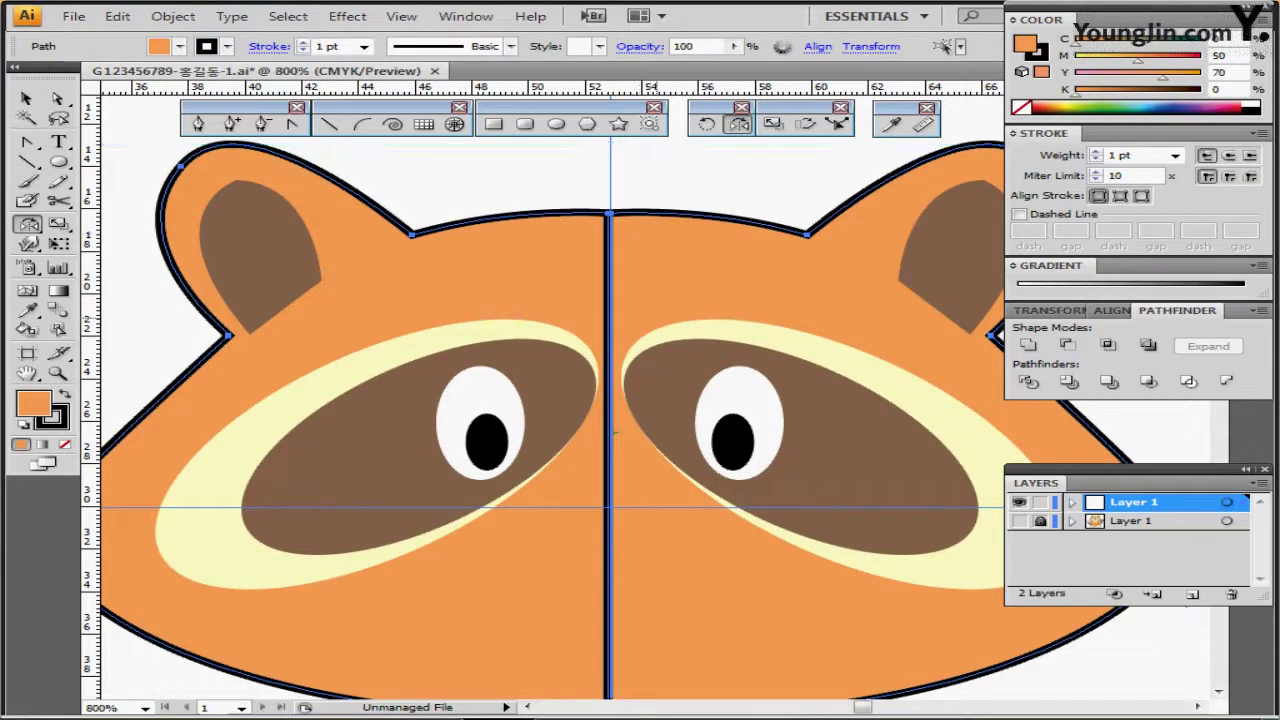
scroll(635, 640, down, 1)
drag(635, 640, 641, 510)
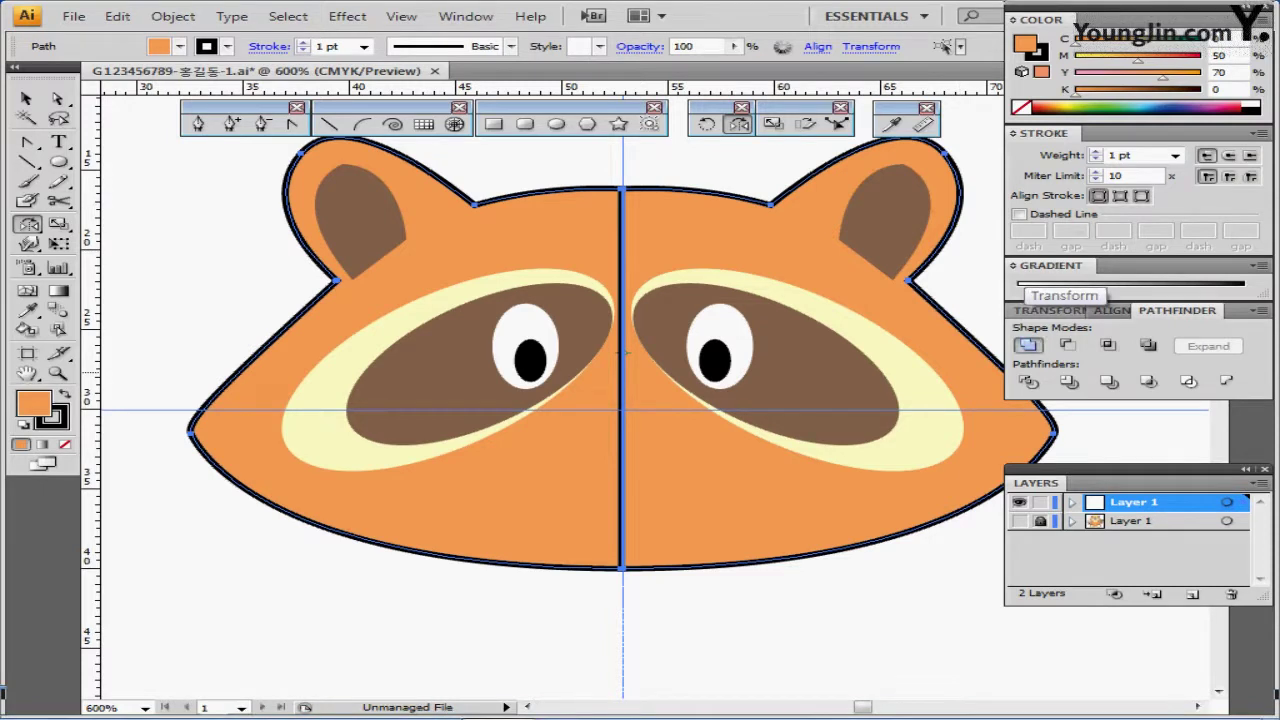
click(1027, 345)
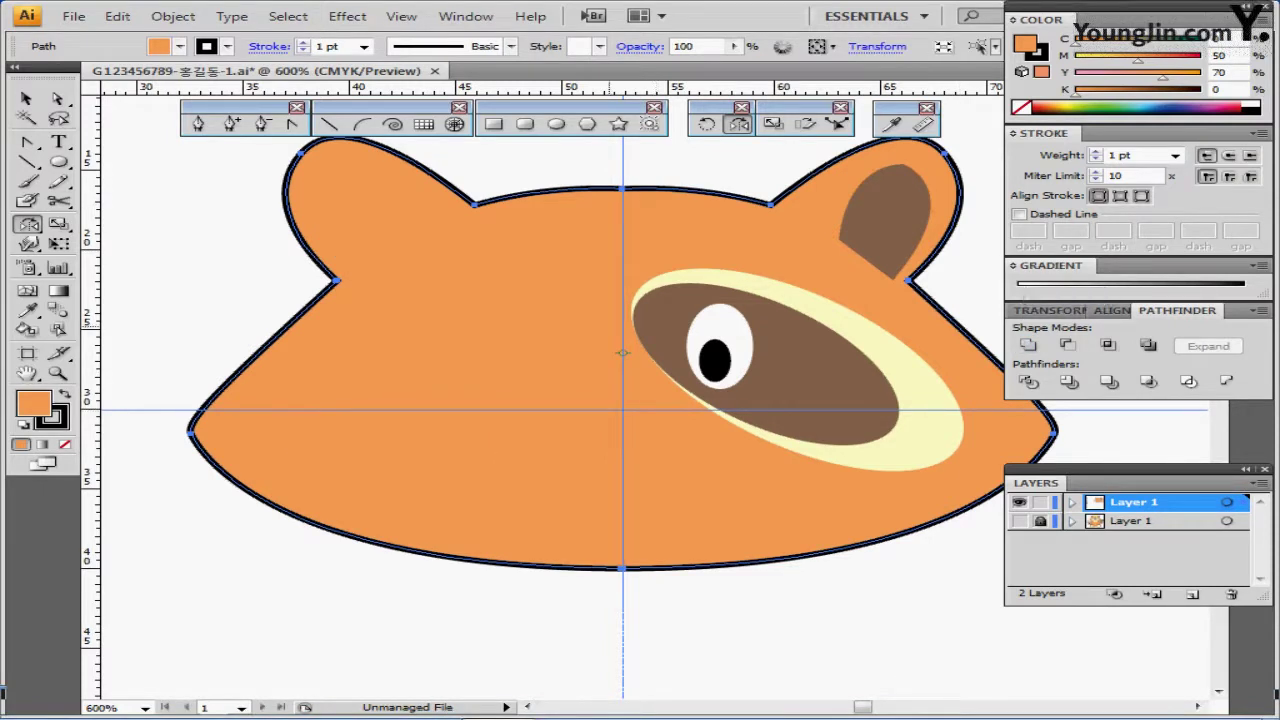
key(ctrl+z)
key(a)
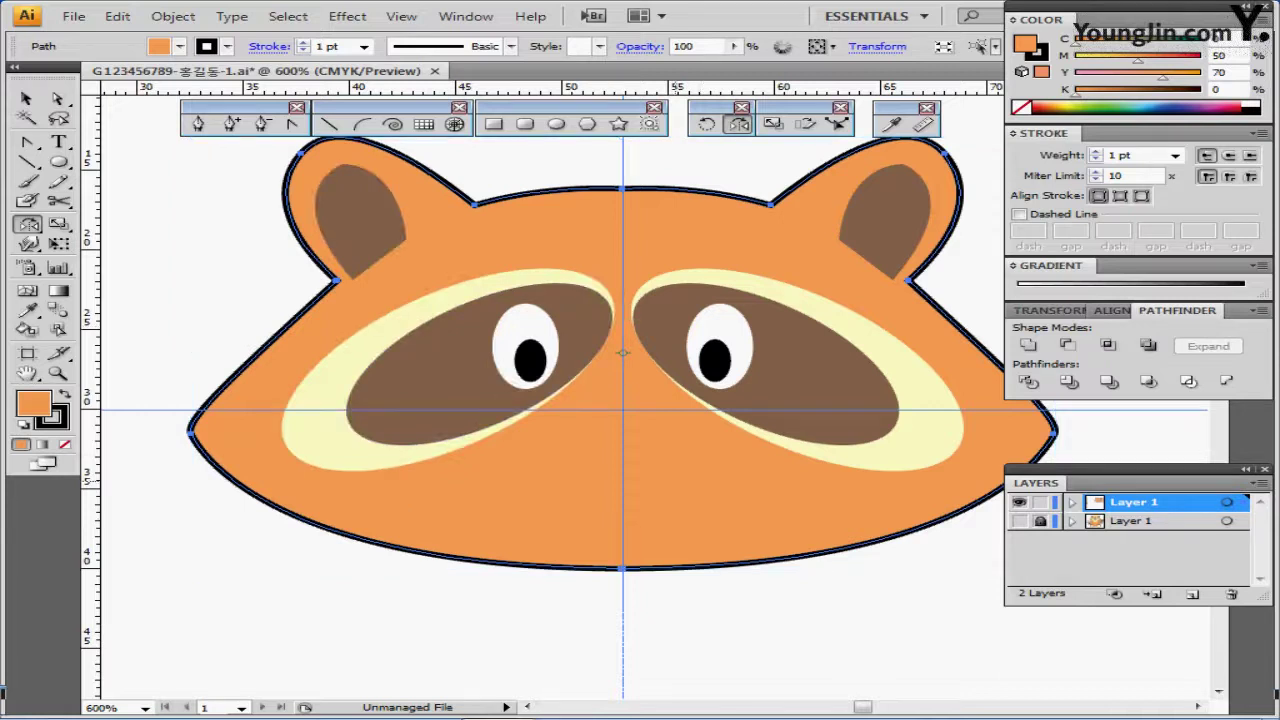
Step: Take the white fill without stroke from the white colour swatch beside the artboard
key(ctrl+minus)
drag(640, 400, 519, 381)
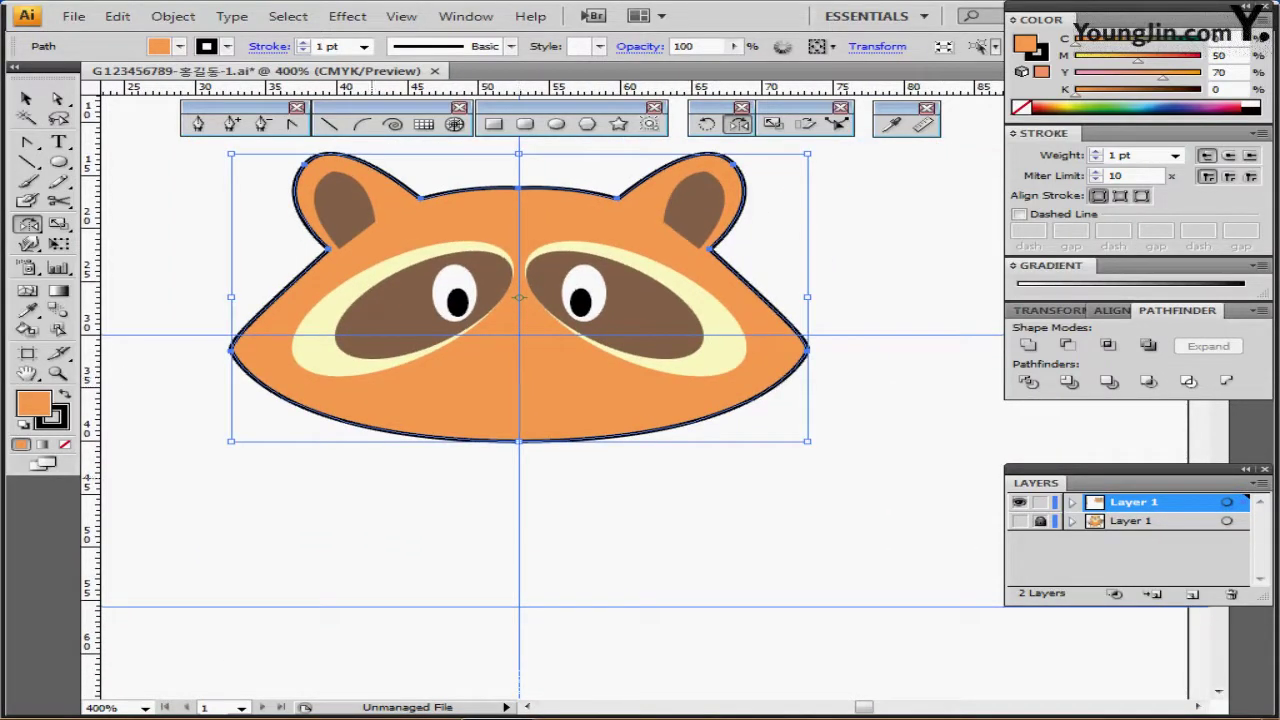
ctrl+click(372, 478)
drag(238, 416, 477, 420)
key(ctrl+minus)
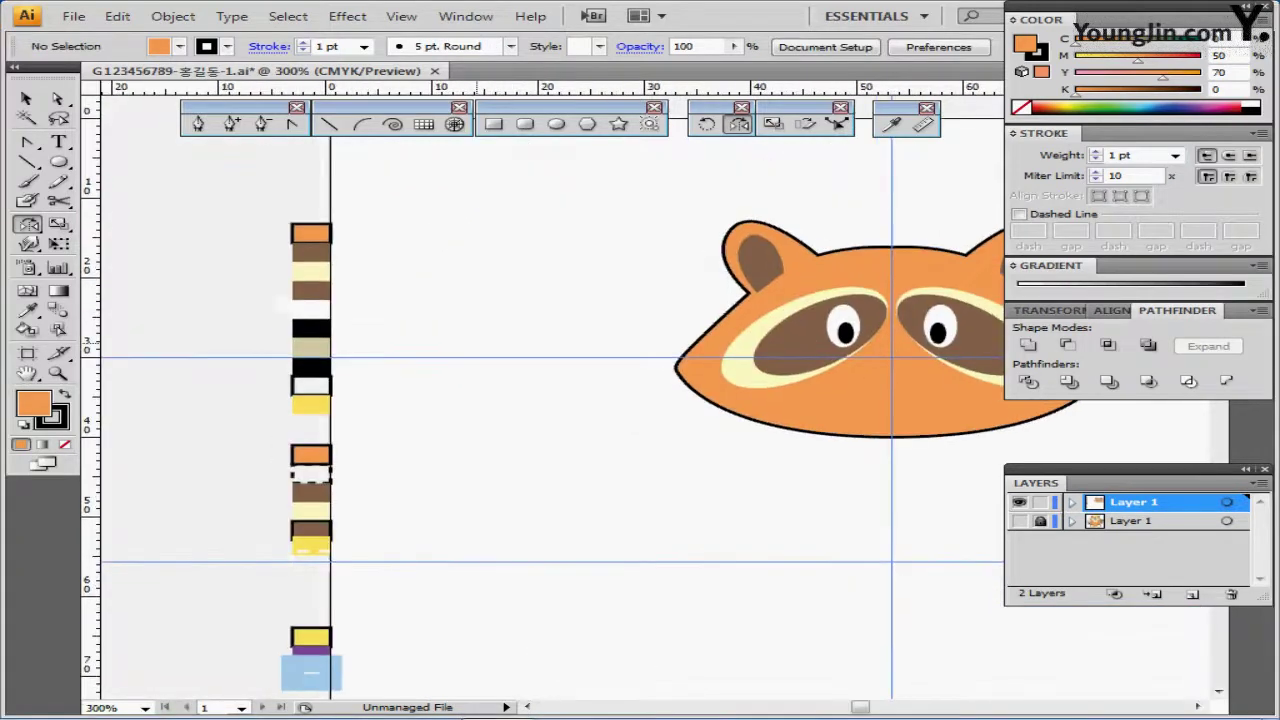
drag(477, 341, 322, 281)
ctrl+click(156, 247)
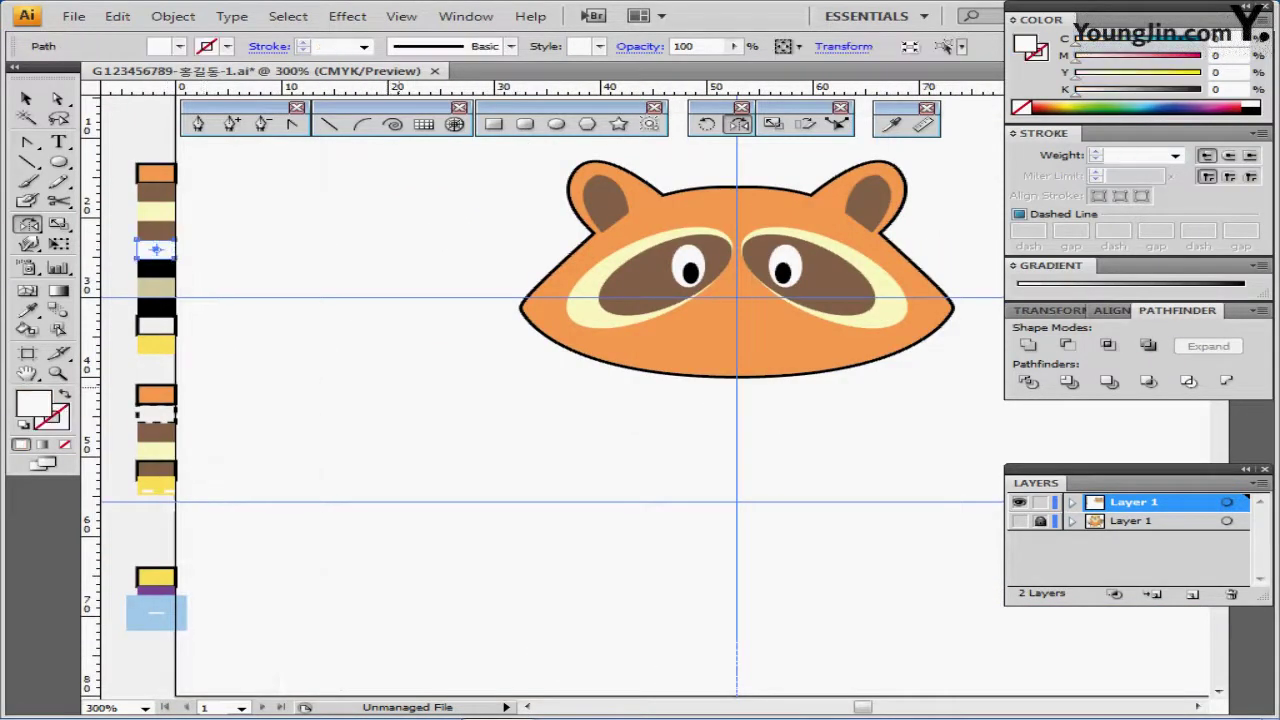
scroll(640, 400, right, 2)
scroll(640, 400, up, 1)
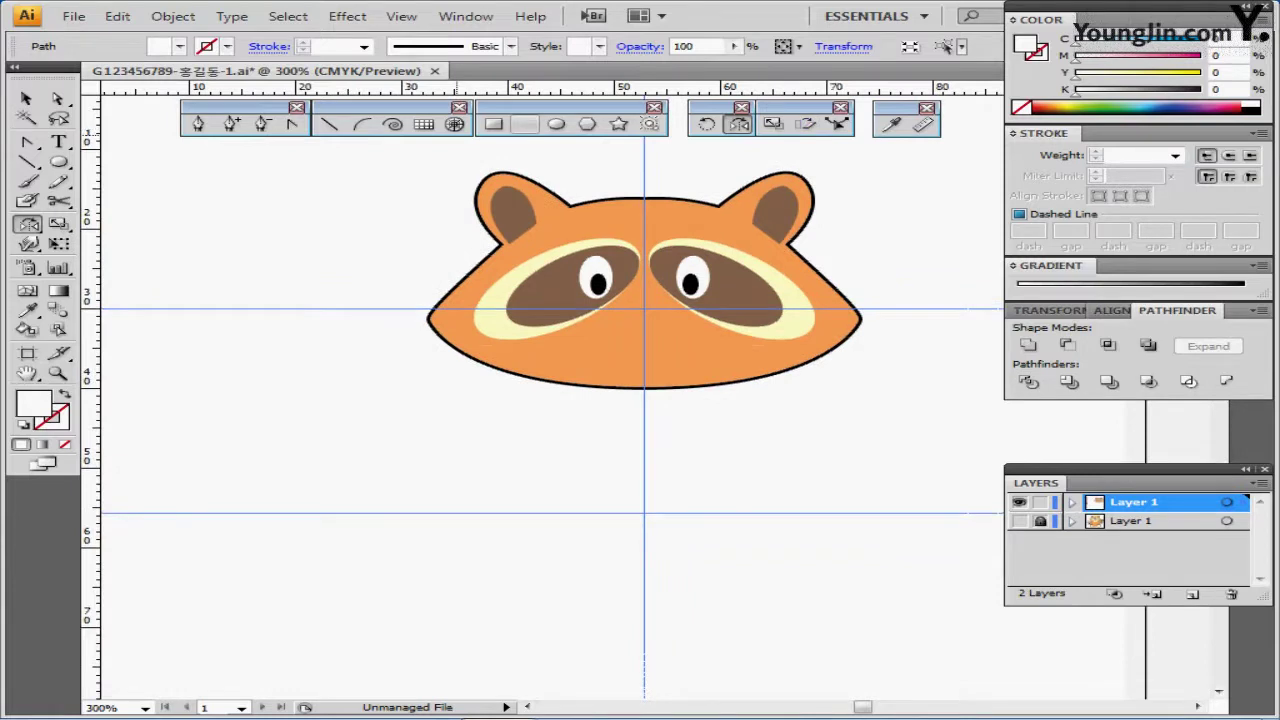
Step: Create a 22 mm wide and 14 mm high ellipse centred on the vertical guide over the lower face
key(l)
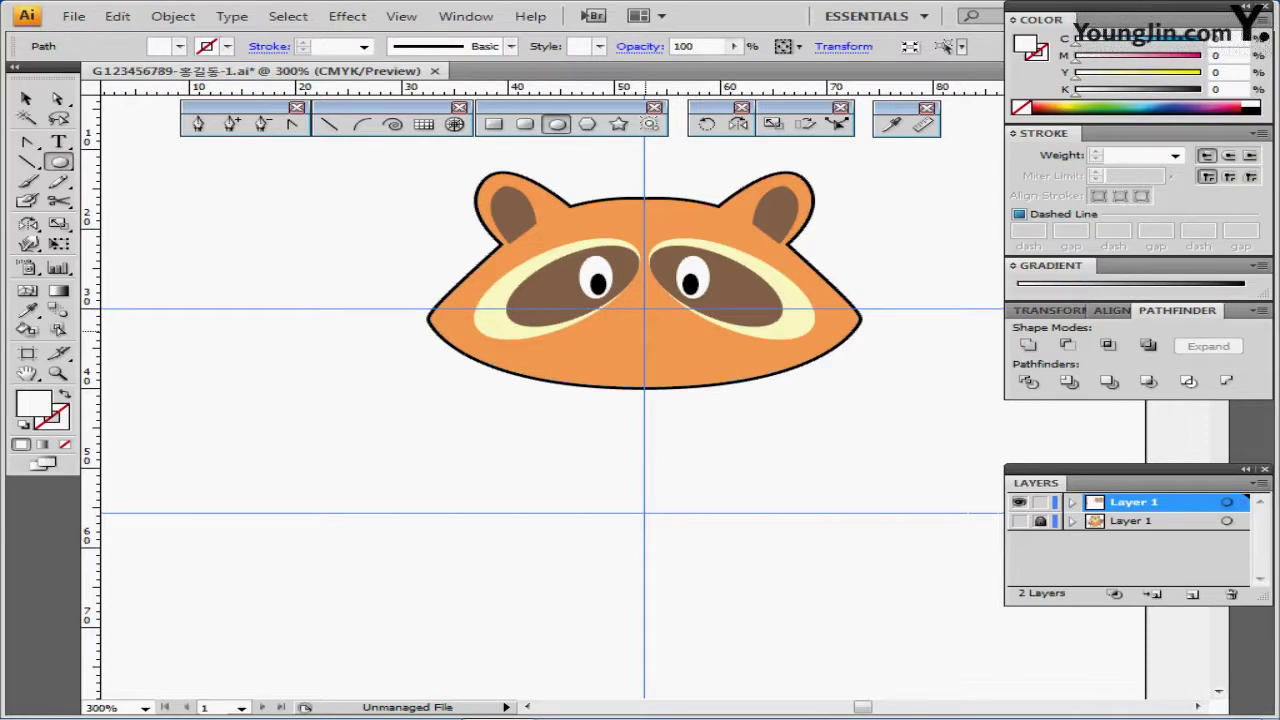
click(644, 330)
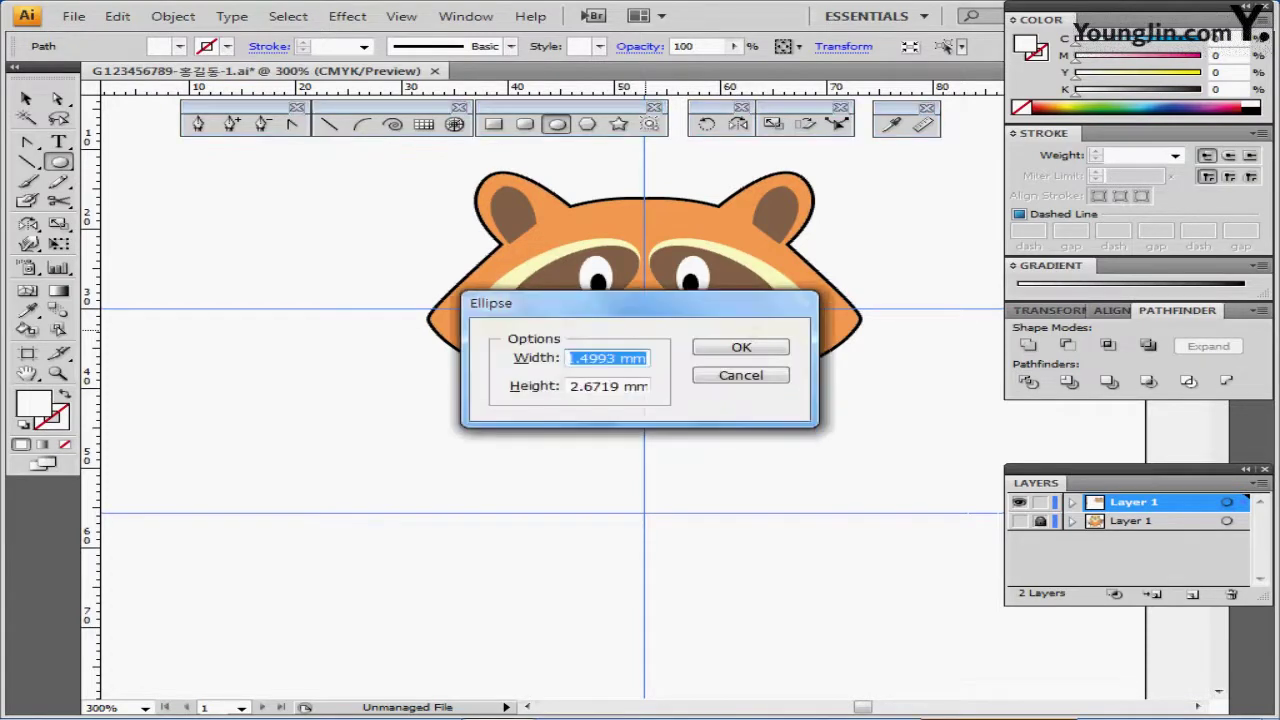
text(22)
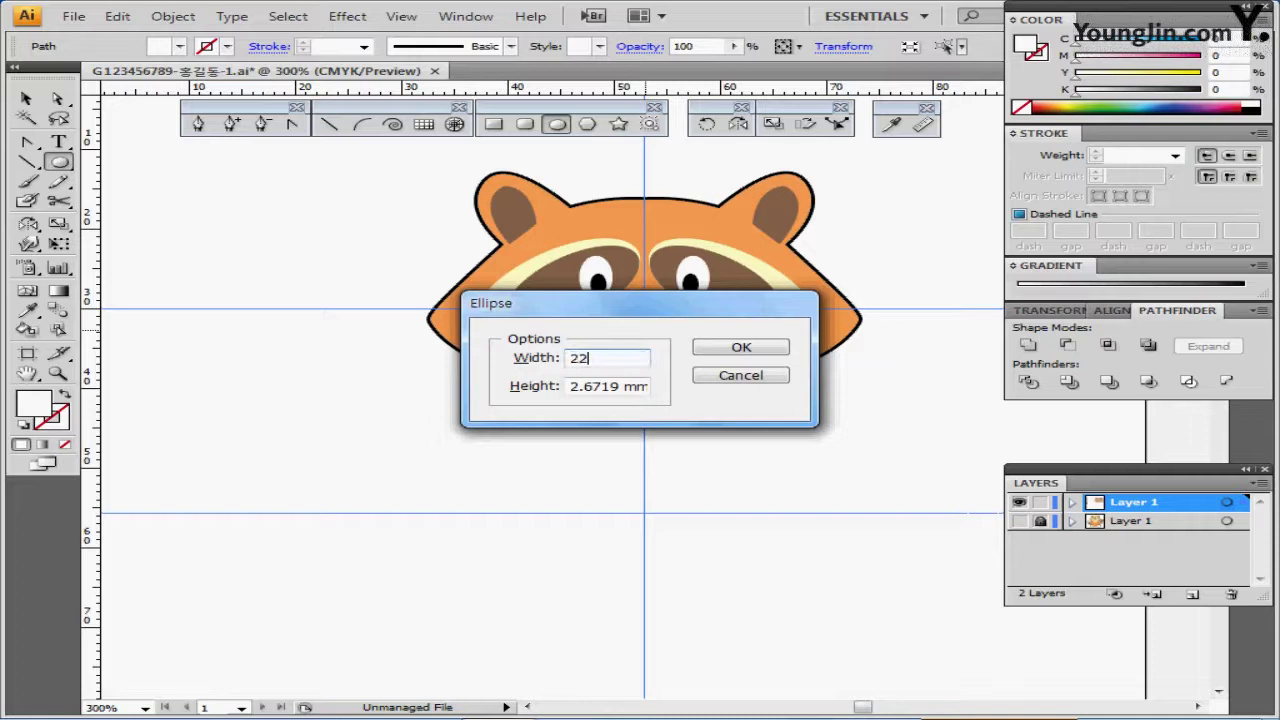
key(Tab)
text(14)
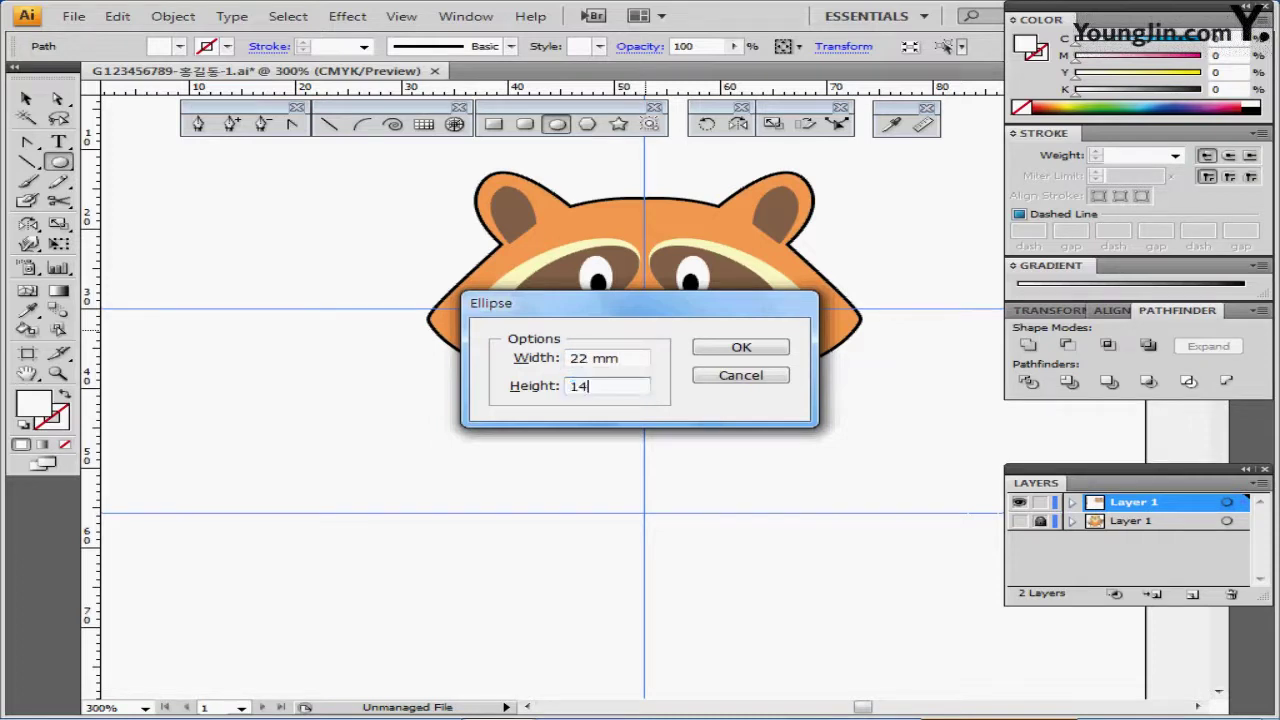
key(Return)
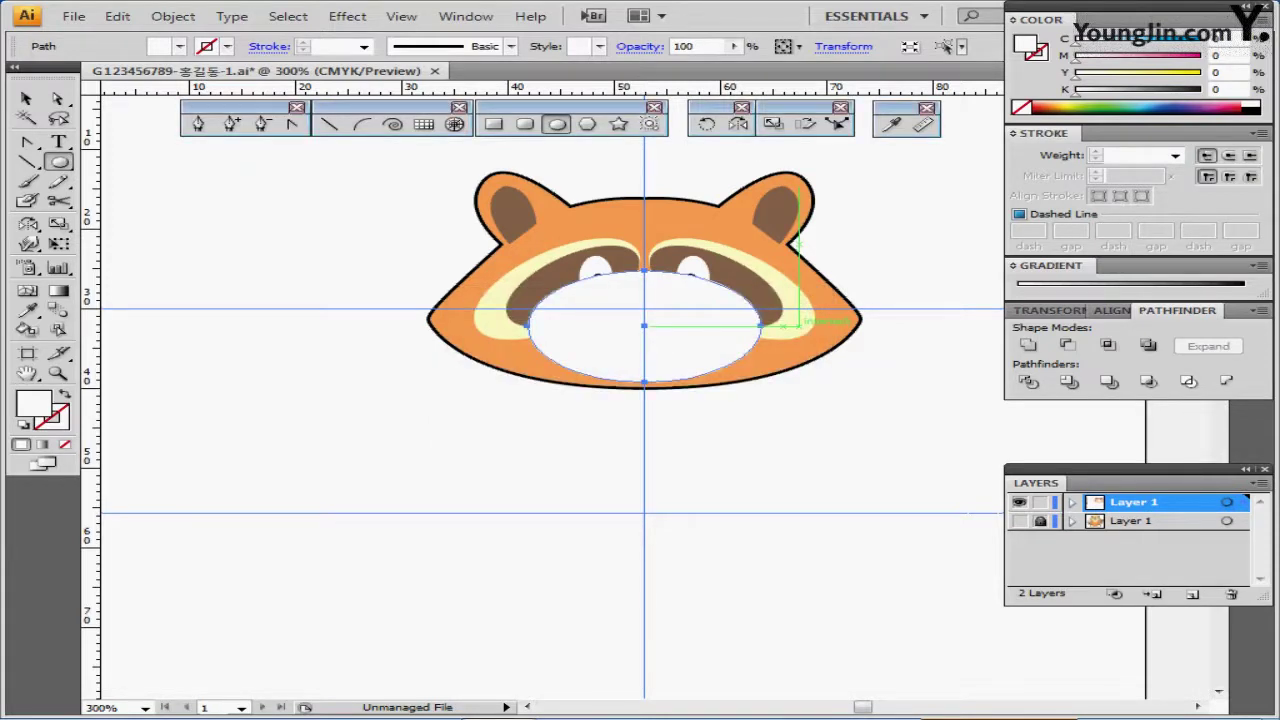
Step: Nudge the white muzzle ellipse down to the lower edge of the face
key(Down)
key(Down)
key(Down)
key(Down)
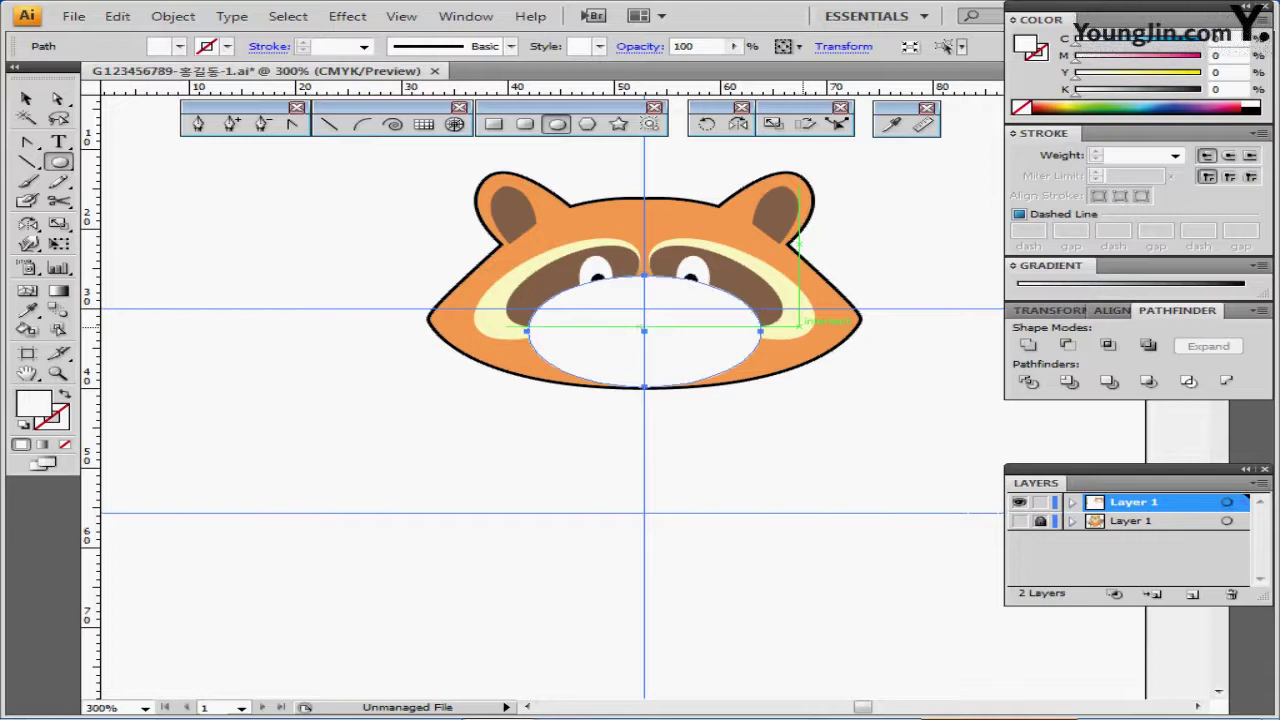
key(Down)
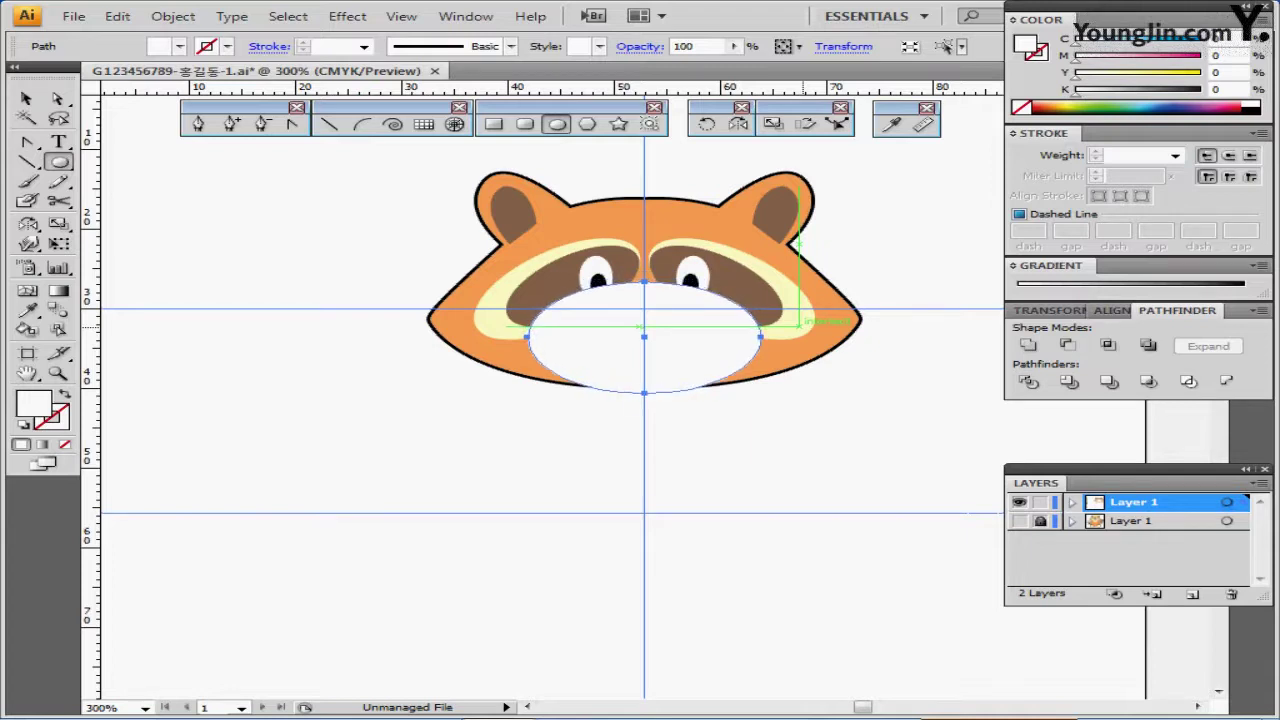
key(Up)
key(Up)
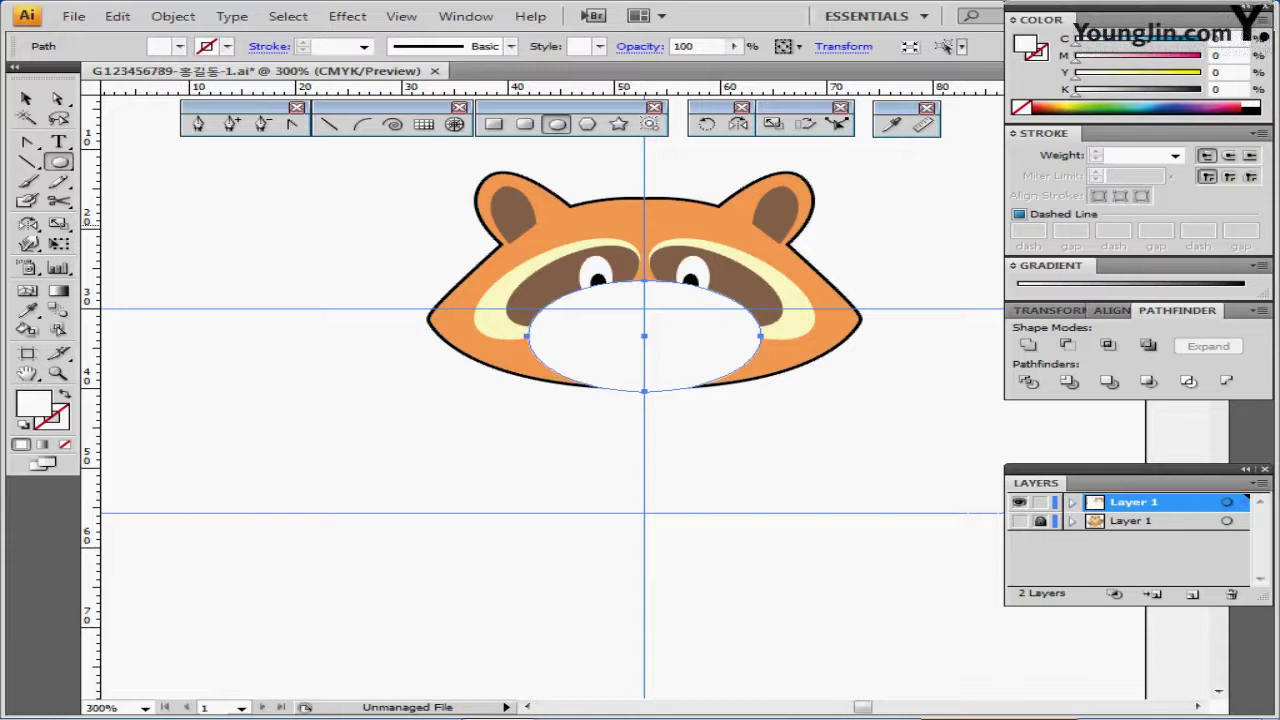
Step: Fill the muzzle ellipse with pale yellow by setting its yellow value to 30%
double_click(1217, 72)
text(30)
key(Return)
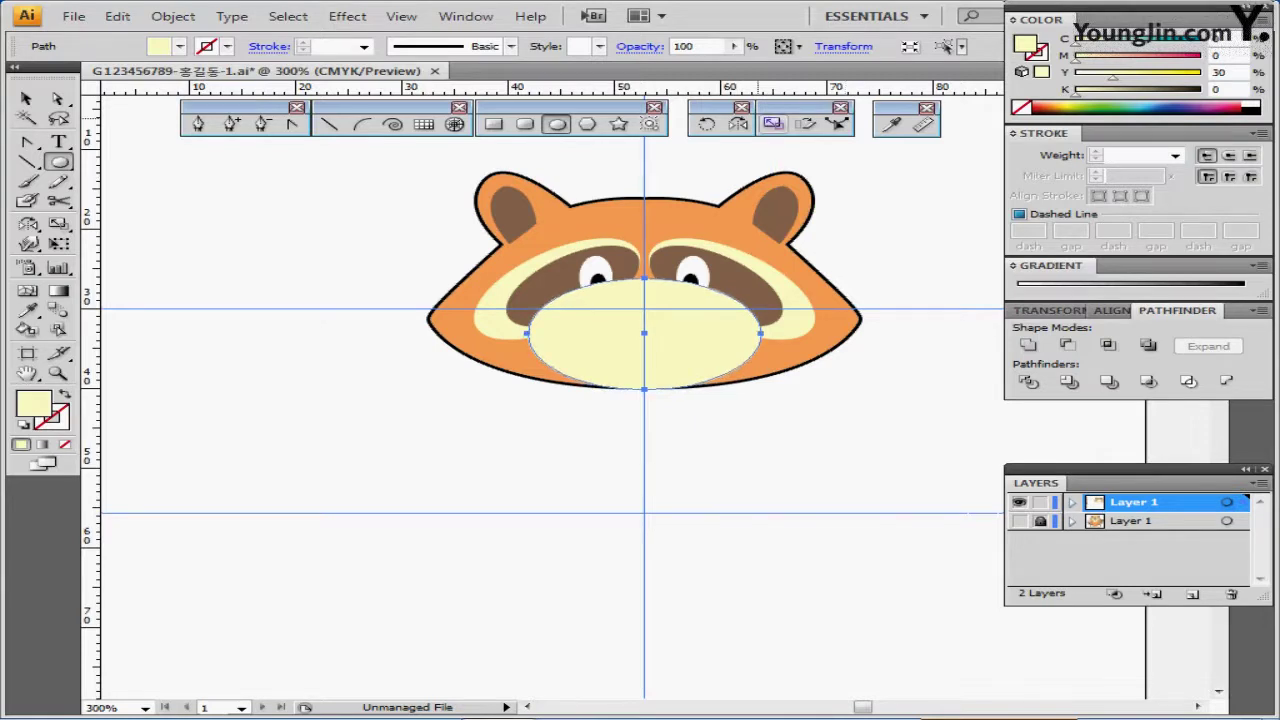
Step: Create a copy of the muzzle ellipse scaled non-uniformly to 50% horizontally and 100% vertically
double_click(773, 124)
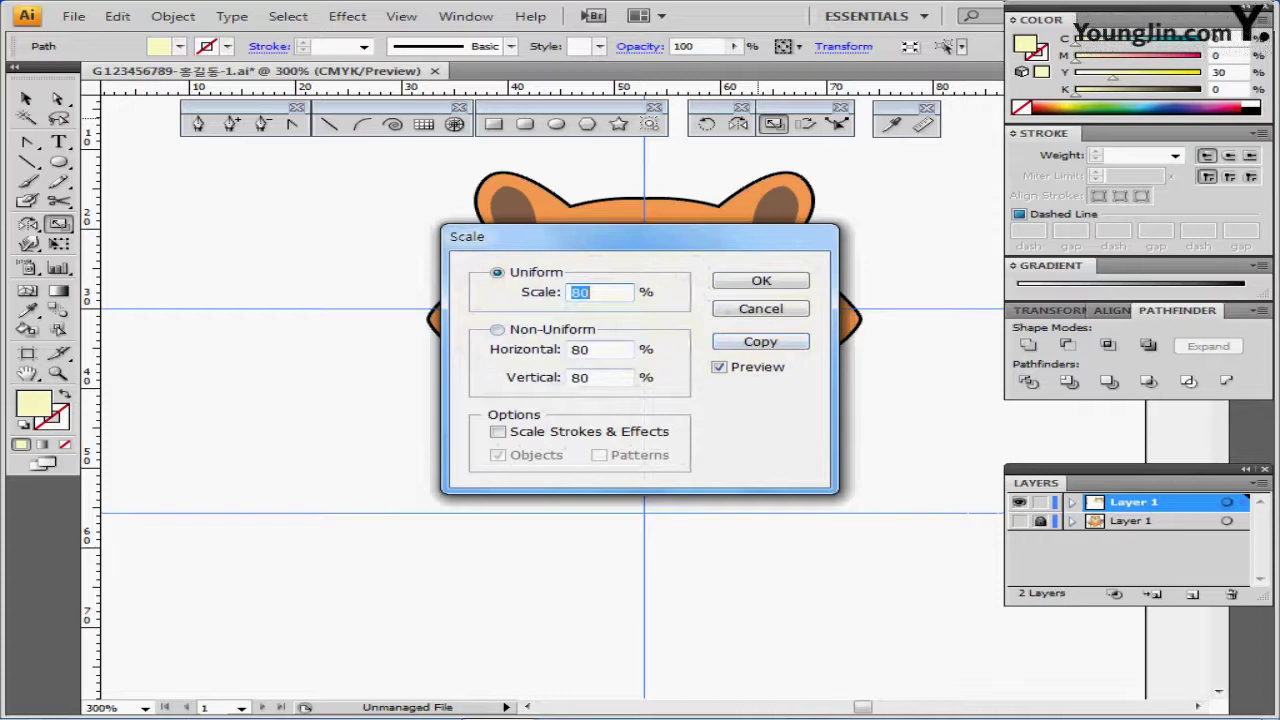
click(498, 329)
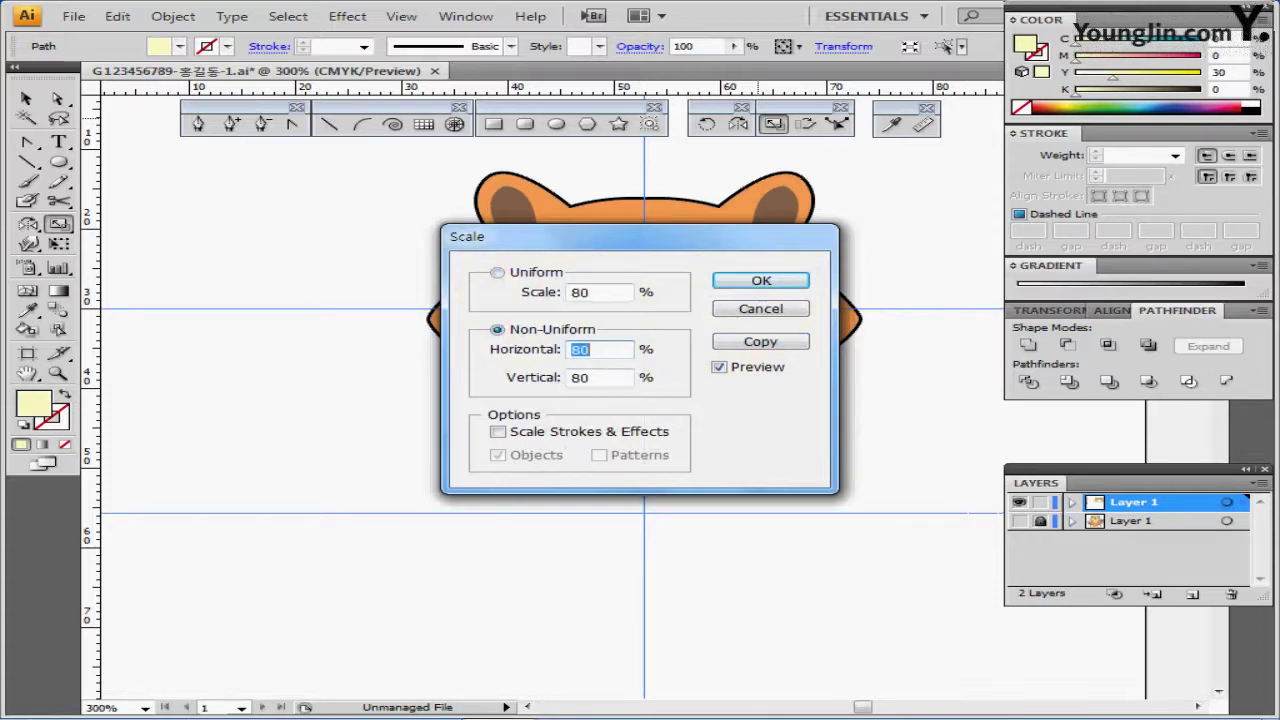
text(50)
key(Tab)
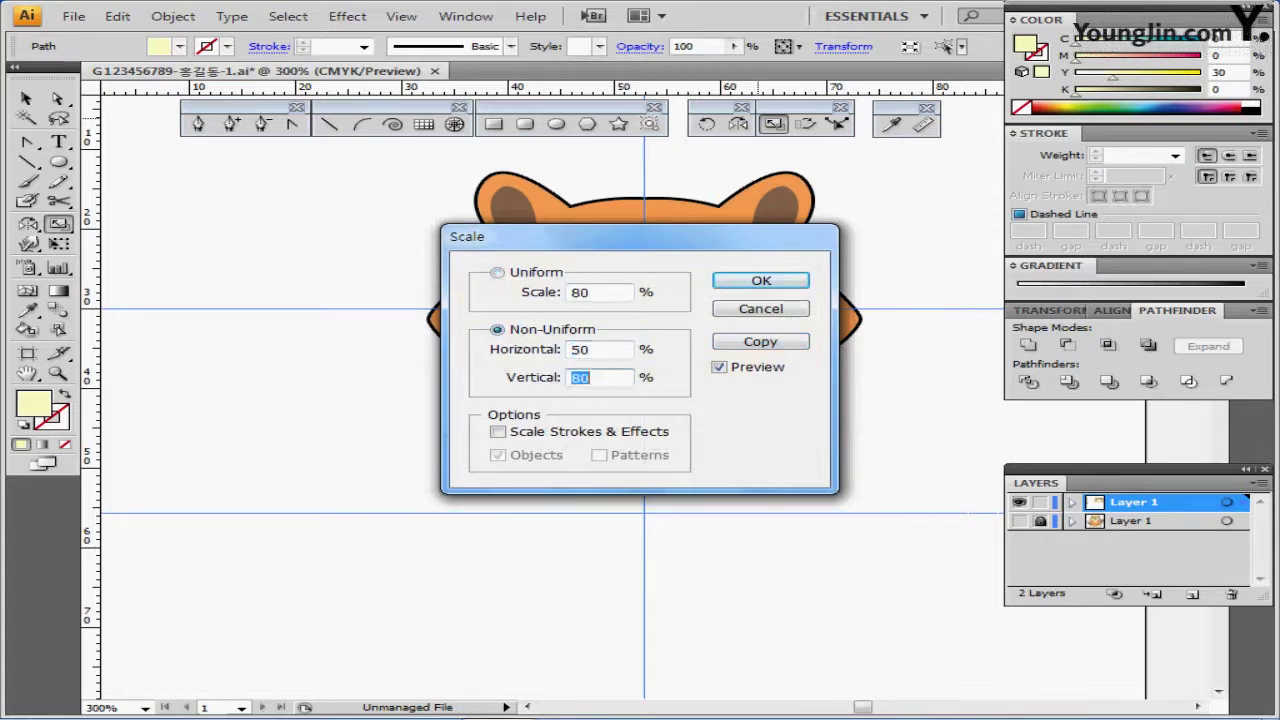
text(100)
click(760, 342)
key(Return)
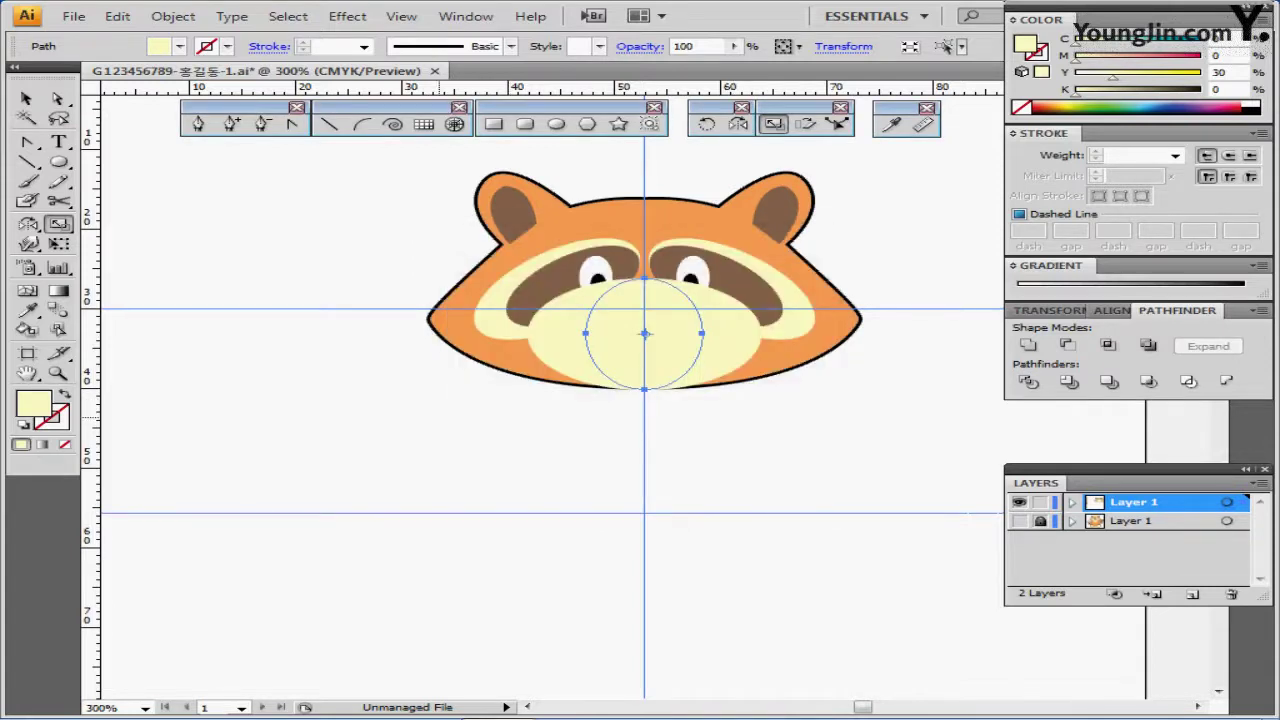
Step: Fill the narrow muzzle copy with beige sampled from the colour swatch beside the artboard, and deselect it
key(ctrl+minus)
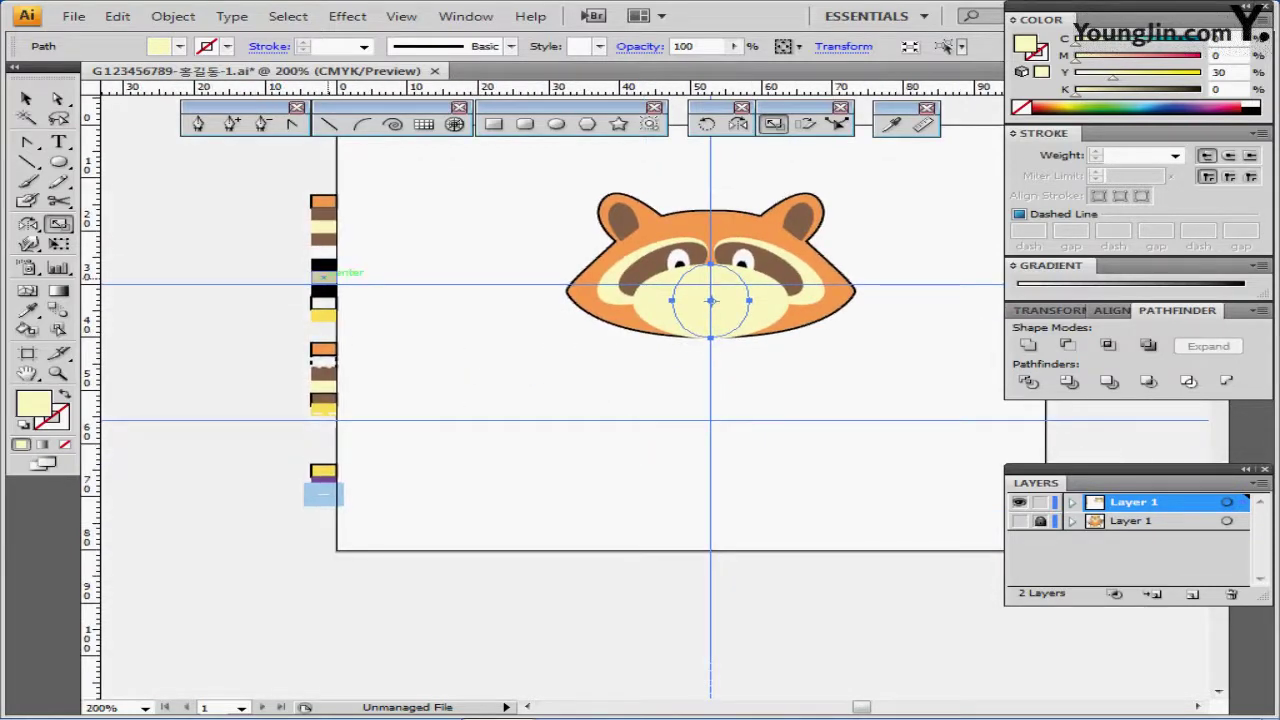
key(i)
click(323, 273)
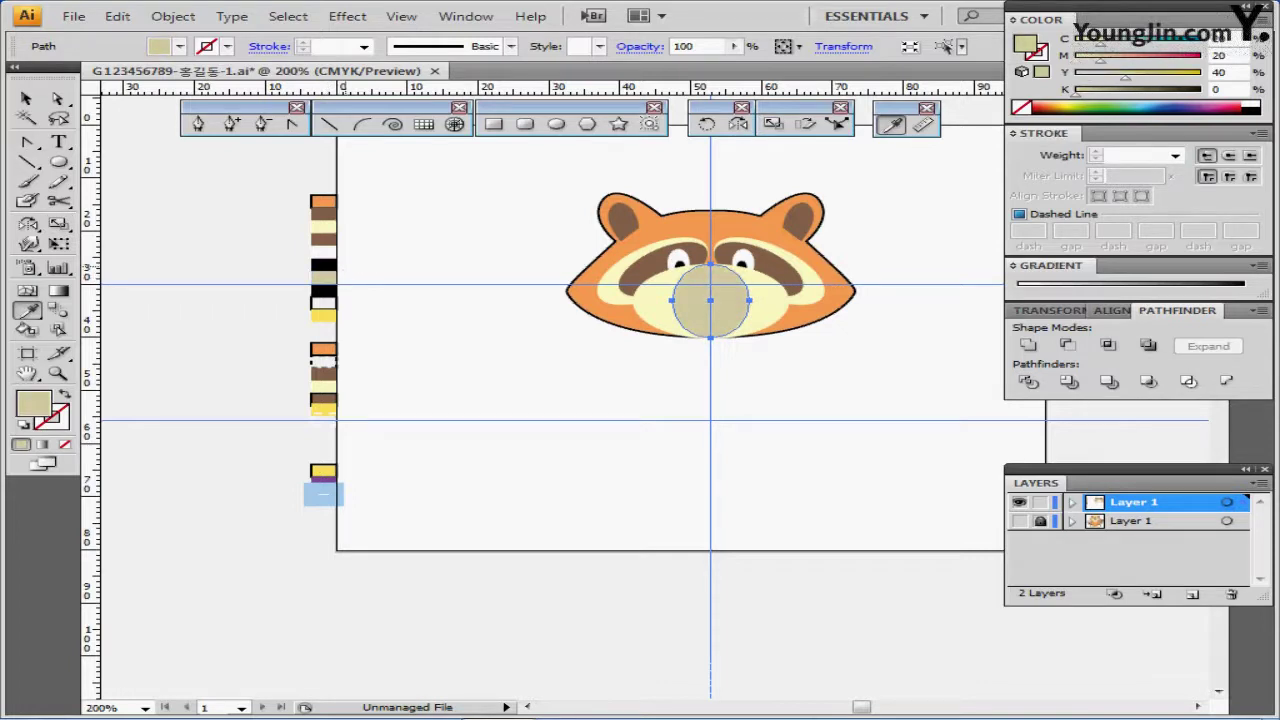
key(ctrl+shift+a)
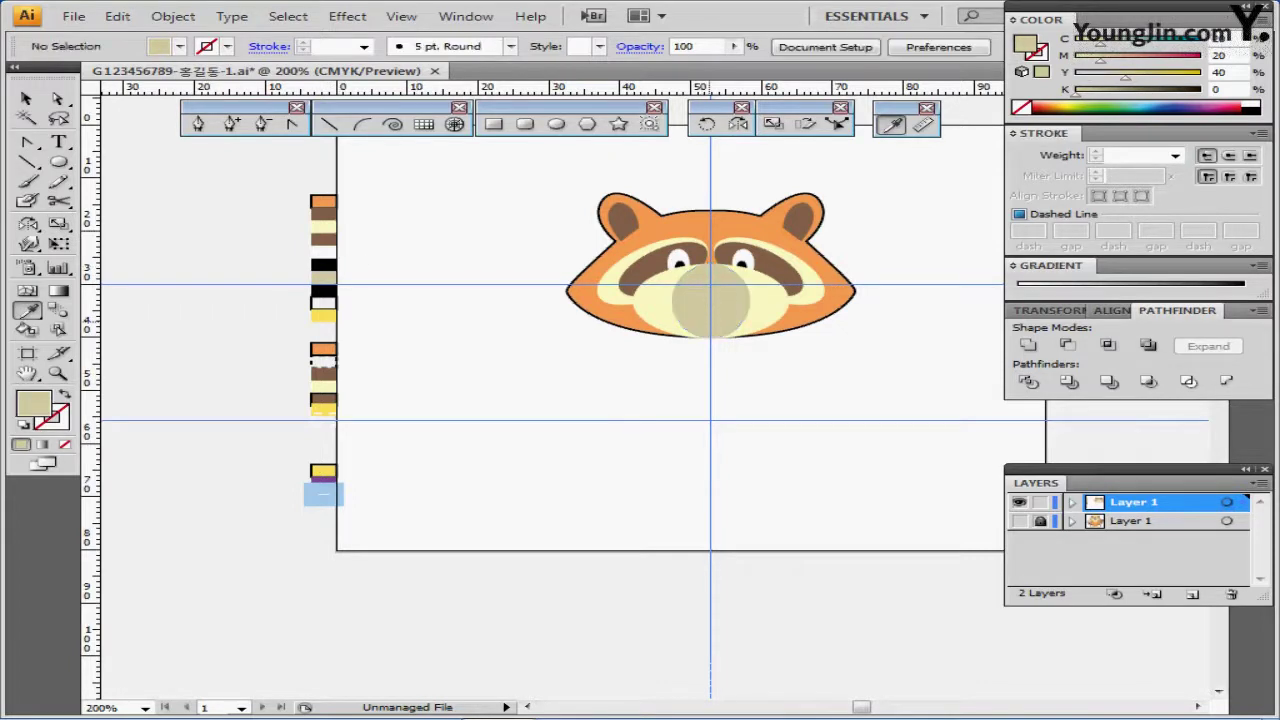
Step: Select both white eye ellipses with their pupils and nudge them up so they overlap the muzzle less
key(ctrl+plus)
key(ctrl+plus)
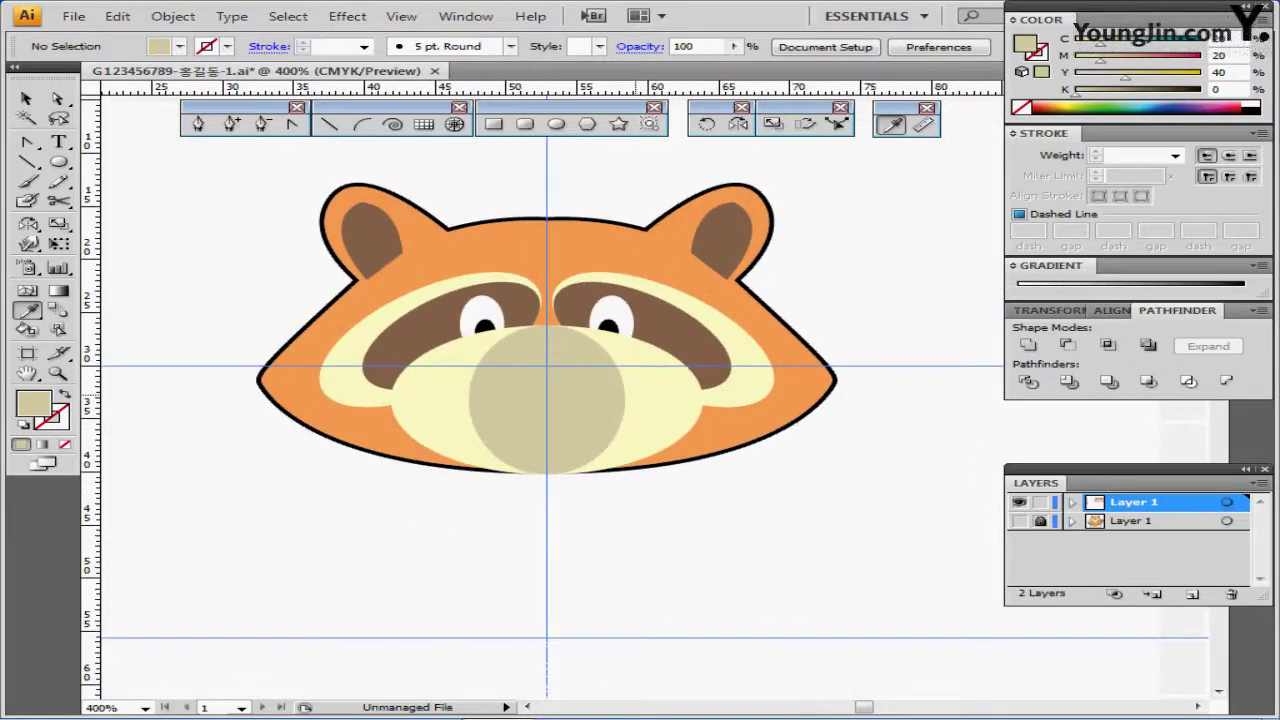
ctrl+click(491, 298)
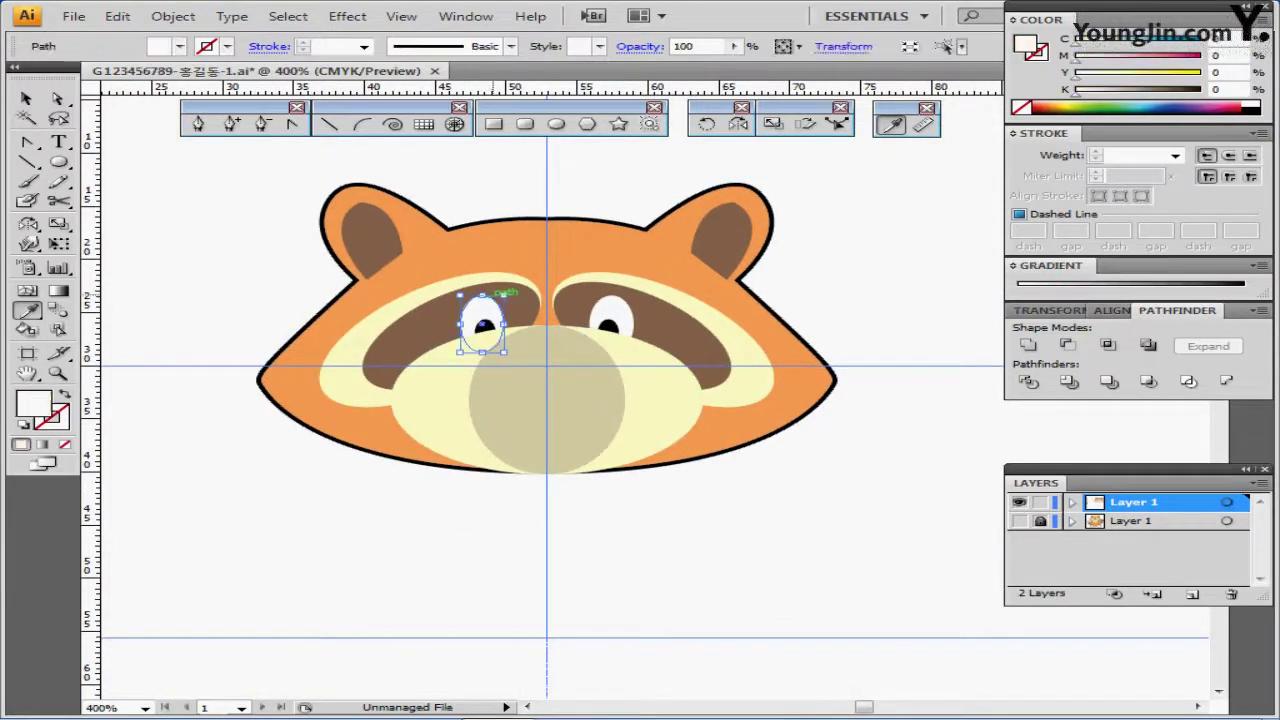
key(ctrl+shift+a)
ctrl+click(493, 317)
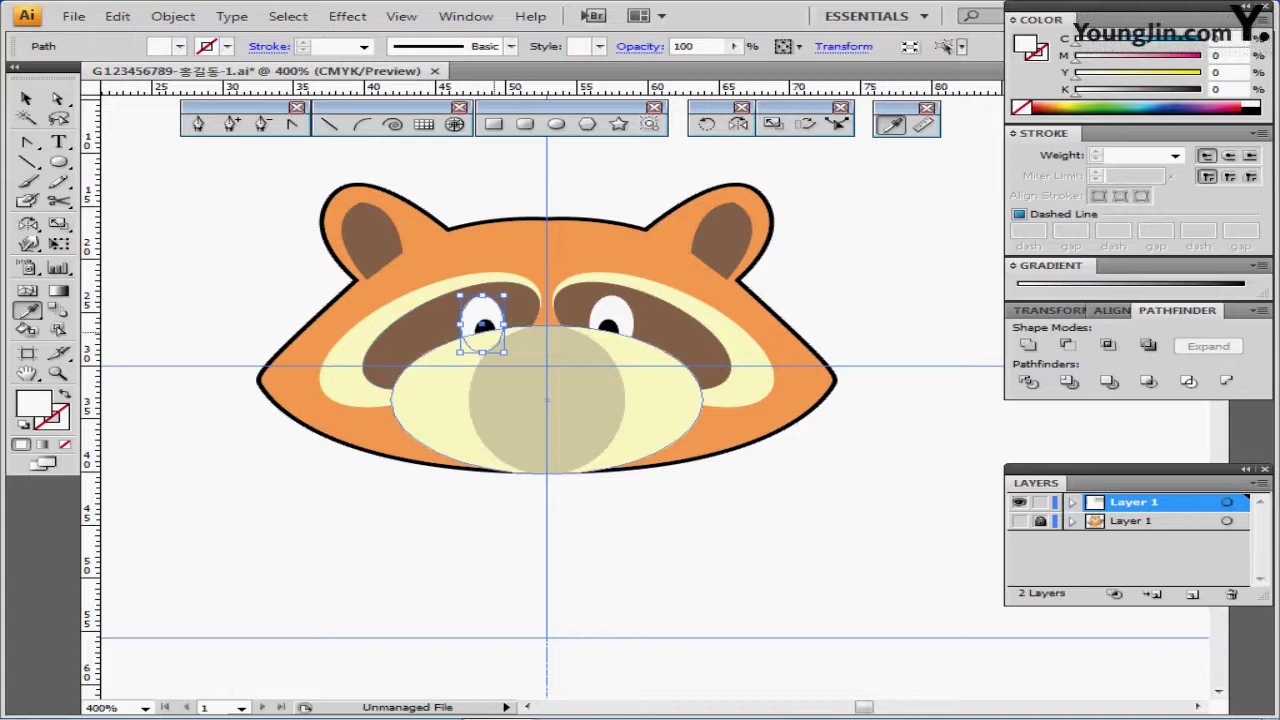
shift+click(485, 340)
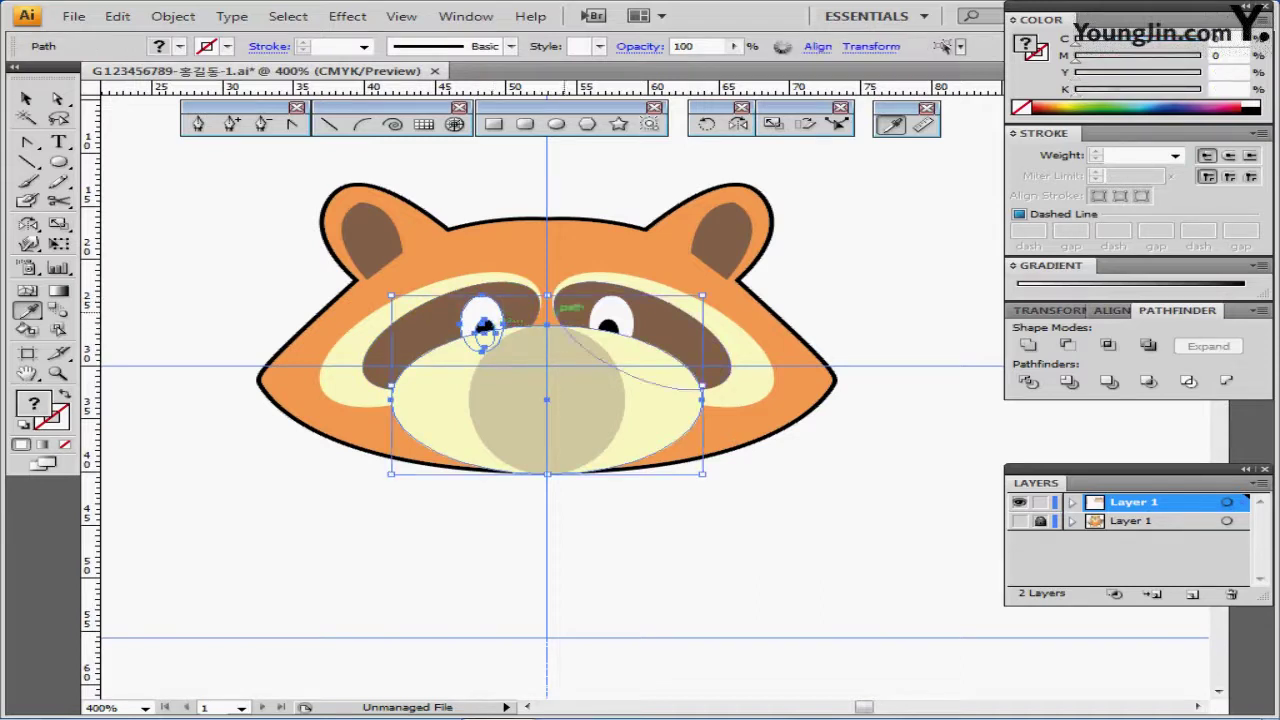
shift+click(602, 340)
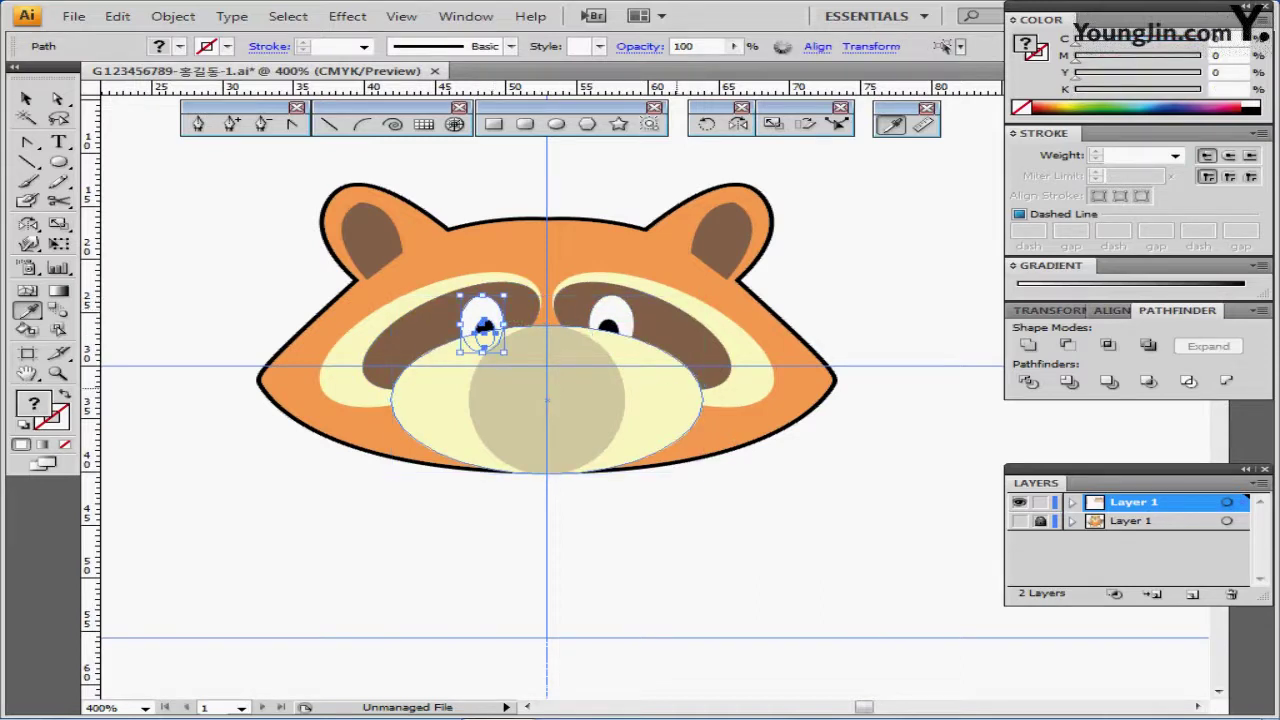
shift+click(628, 322)
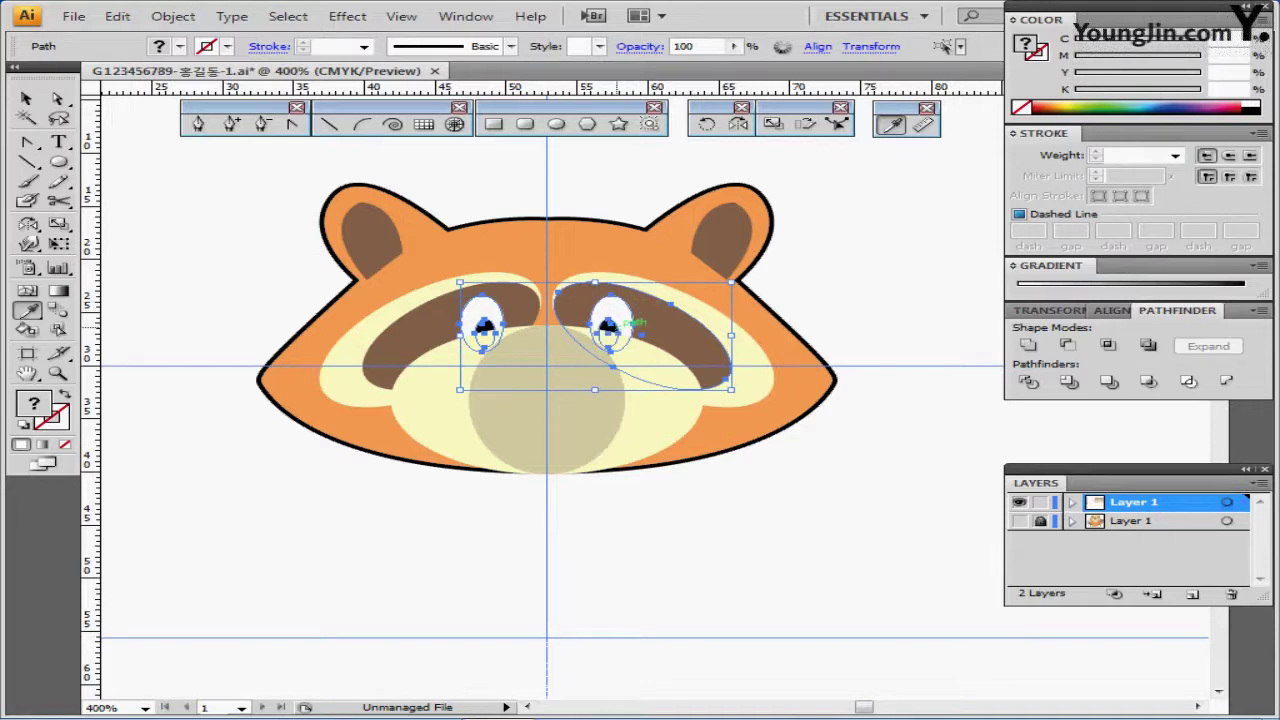
ctrl+shift+click(622, 321)
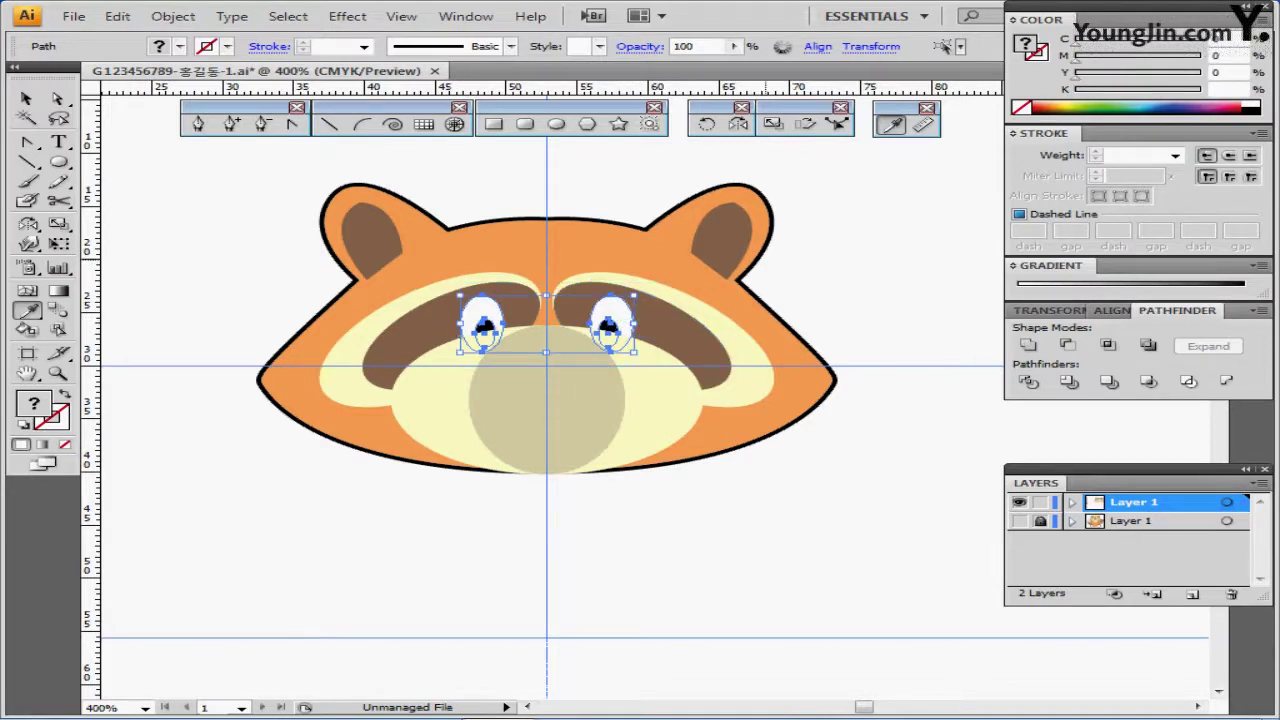
key(Up)
key(Up)
key(Up)
key(Up)
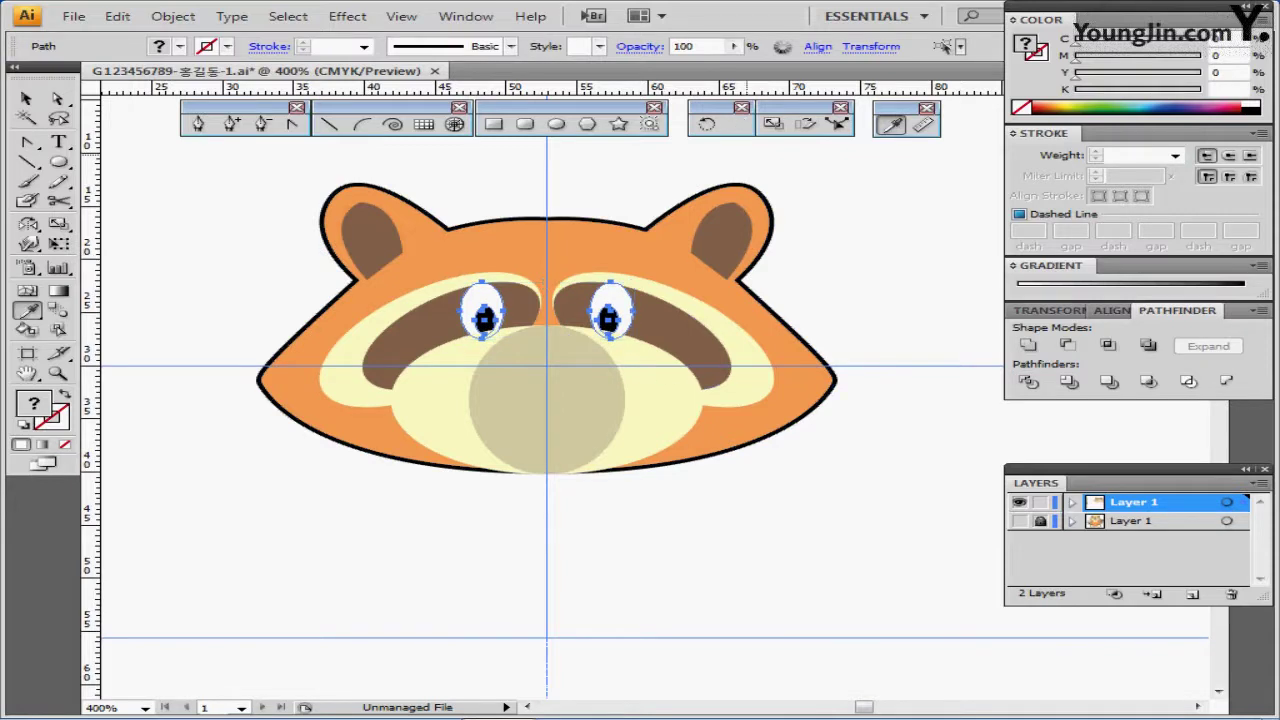
Step: Scale both eyes down slightly about their common centre, flatten them from above, nudge them up and deselect them
click(773, 123)
drag(360, 186, 390, 196)
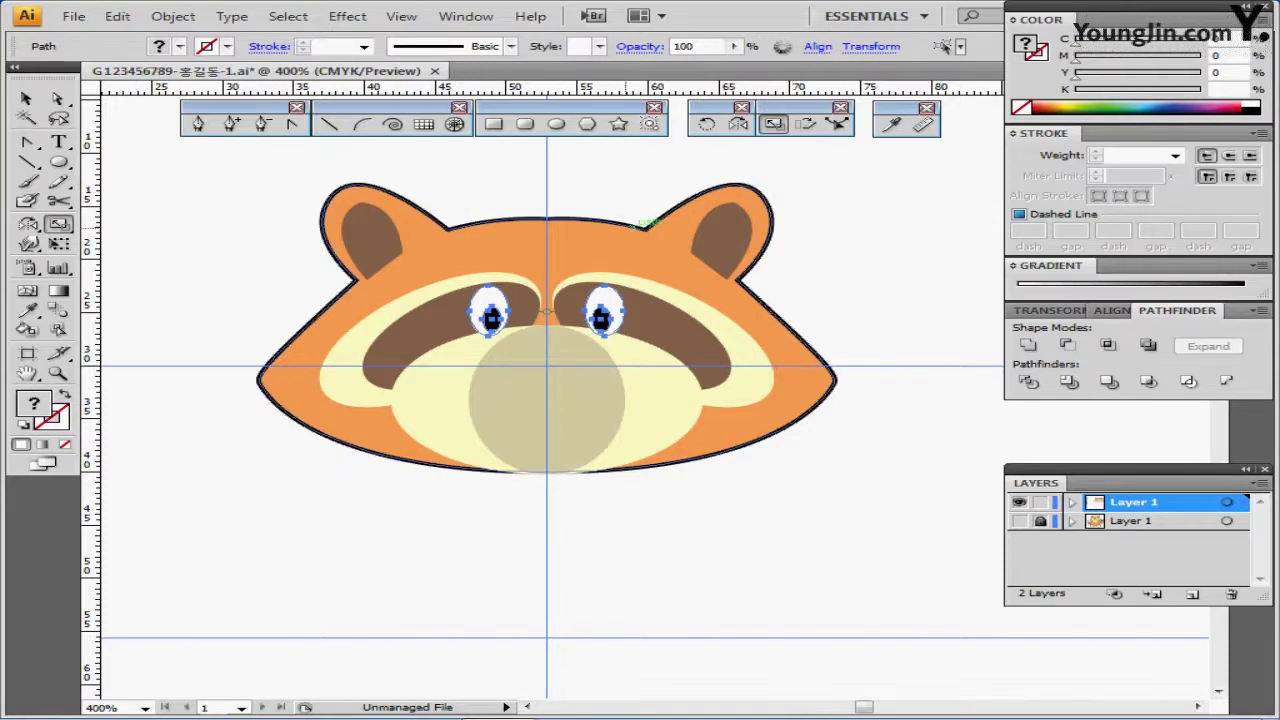
click(650, 124)
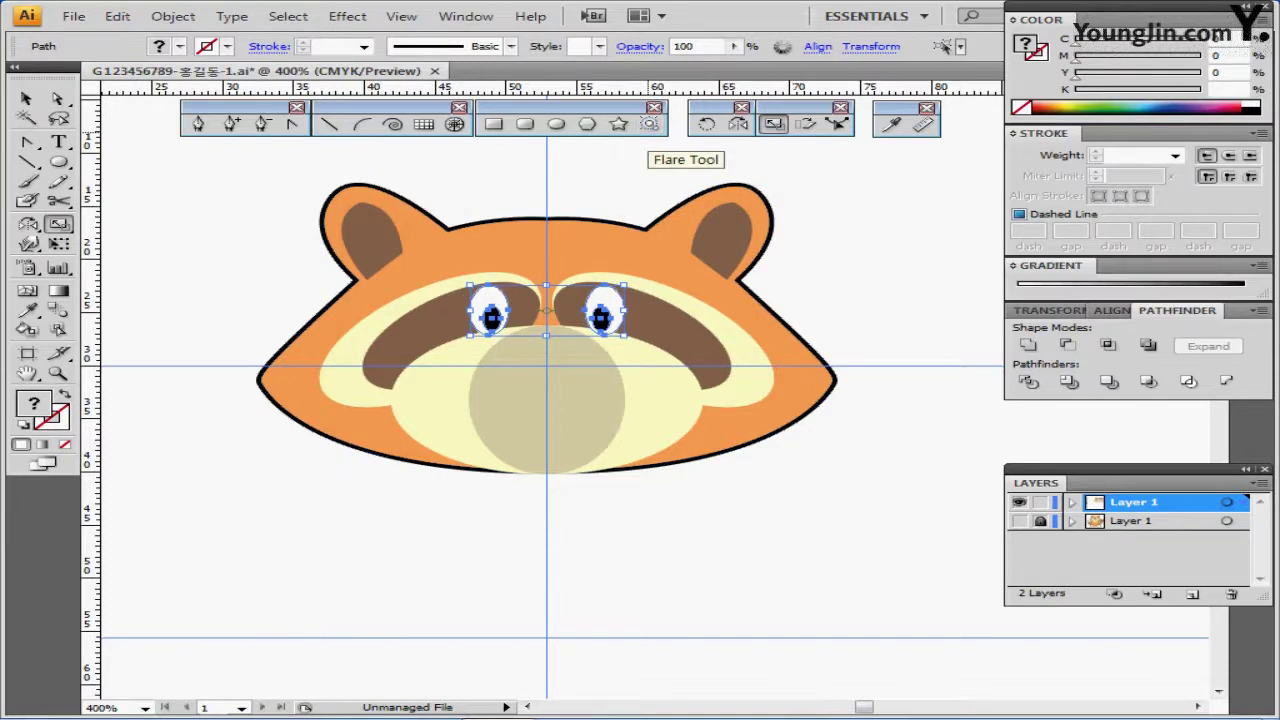
drag(545, 305, 543, 295)
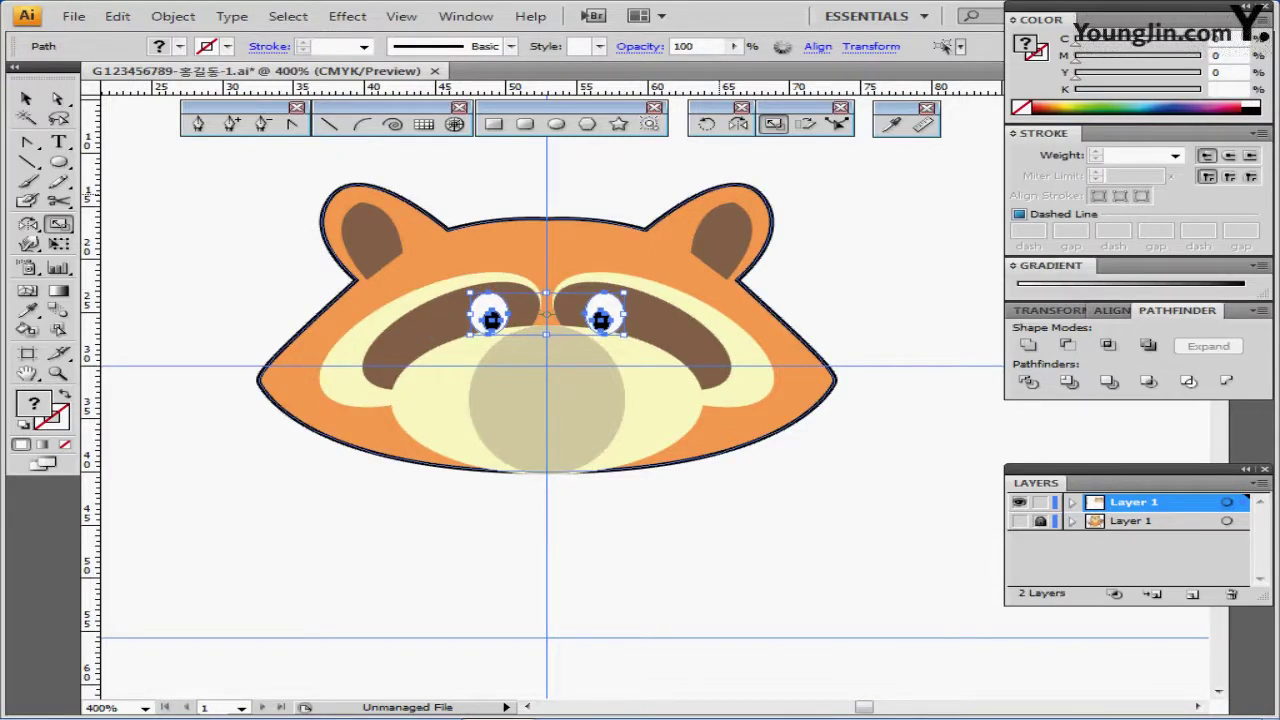
key(Up)
key(Up)
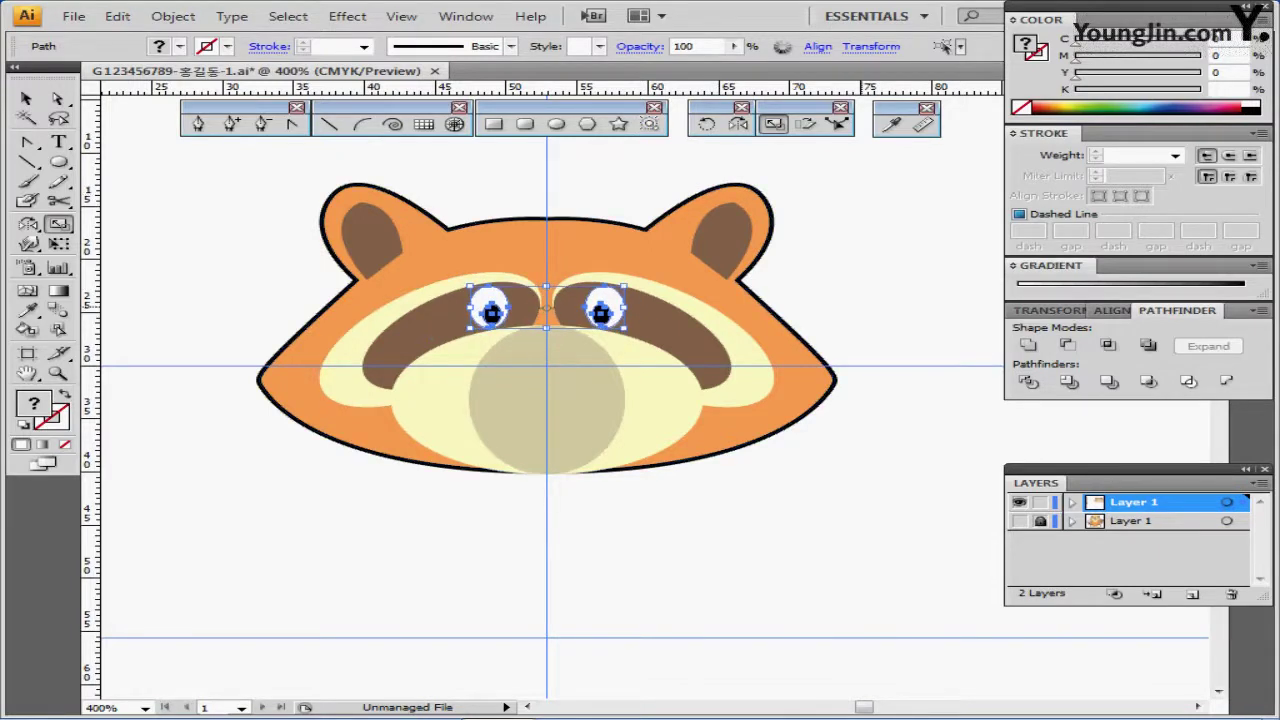
ctrl+click(862, 288)
drag(811, 446, 818, 367)
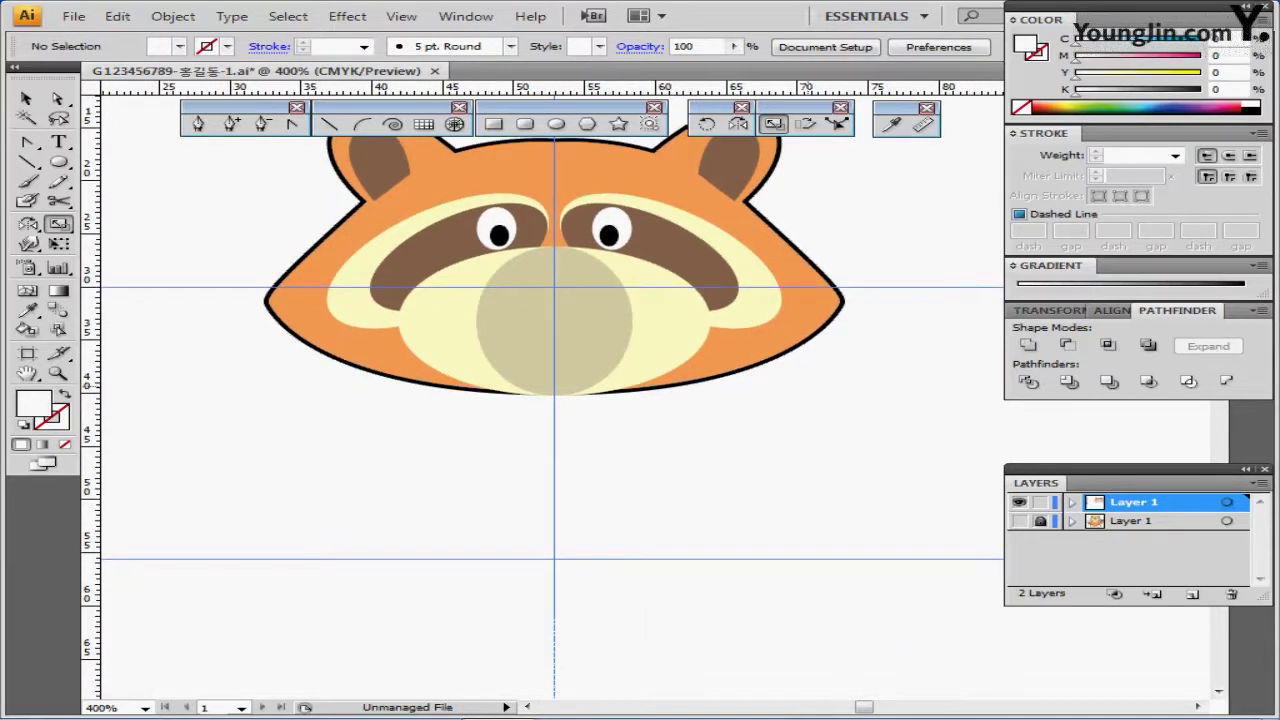
scroll(545, 400, up, 2)
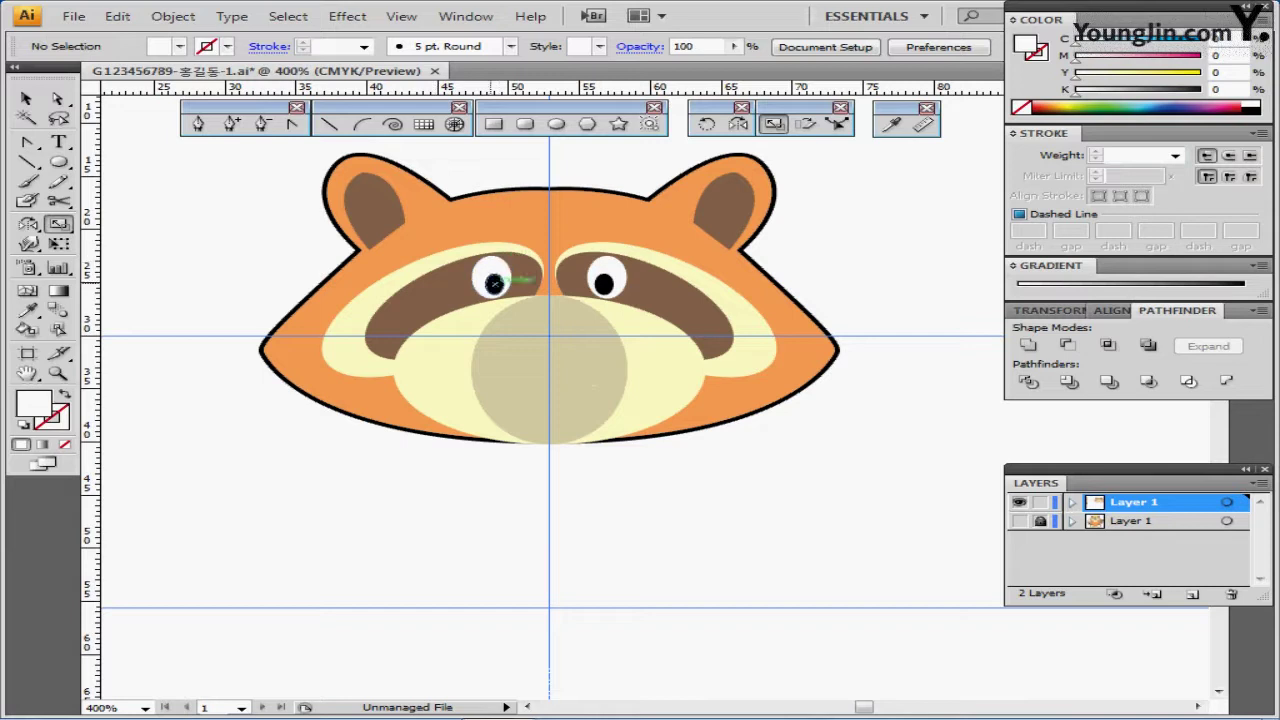
Step: Take the black fill from the pupil and draw a small, wide nose ellipse centred on the vertical guide at the muzzle's upper edge
click(493, 283)
key(ctrl+shift+a)
key(l)
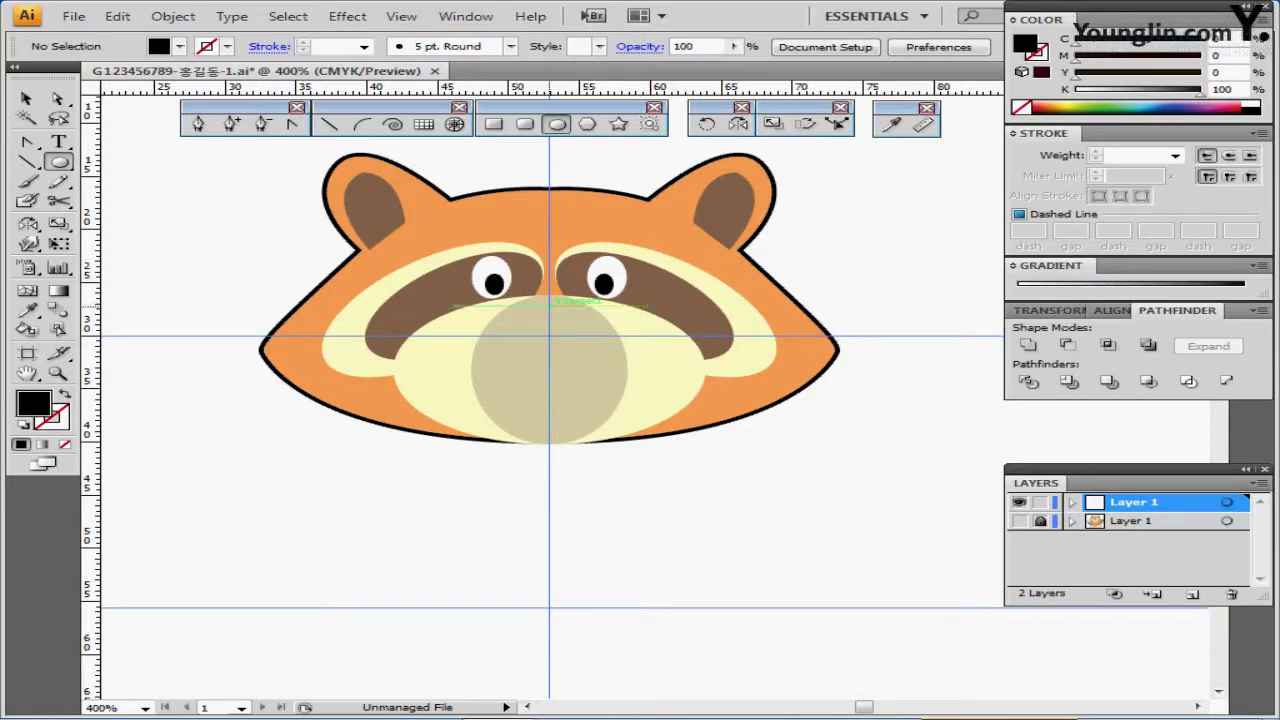
drag(549, 306, 577, 322)
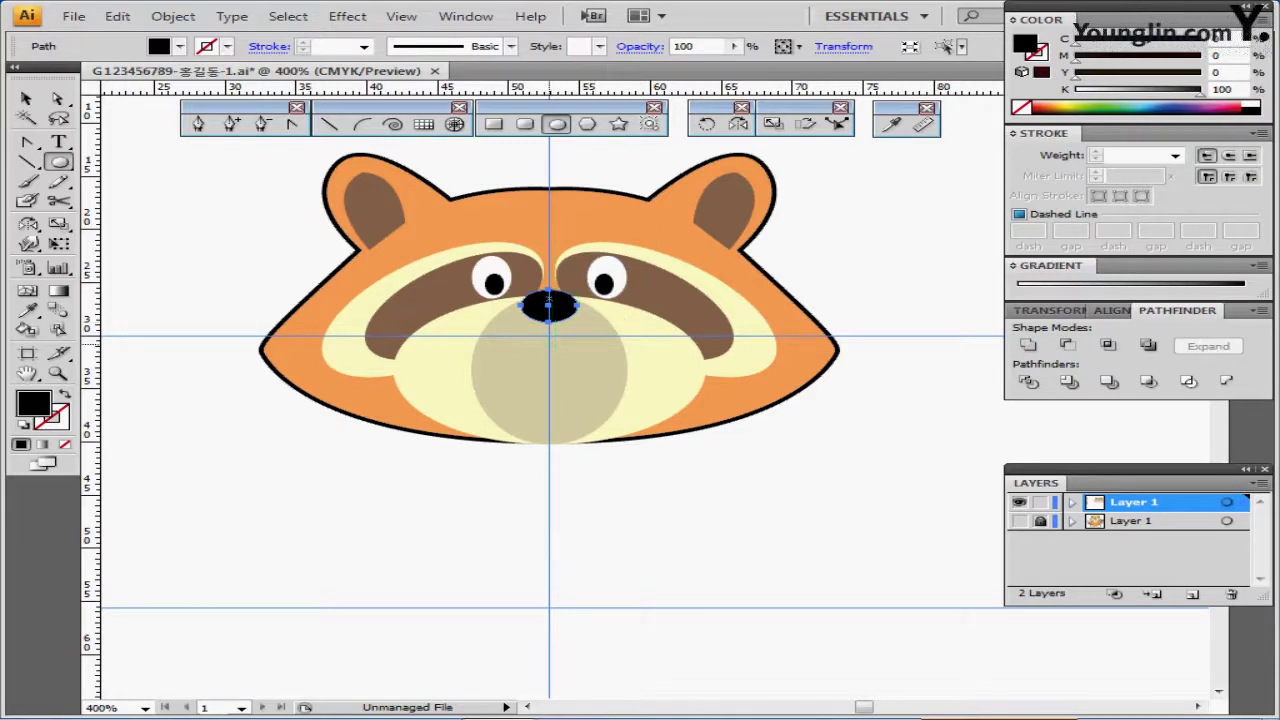
Step: Draw a larger black ellipse for the mouth centred on the vertical guide over the nose, and nudge it up
drag(549, 340, 605, 400)
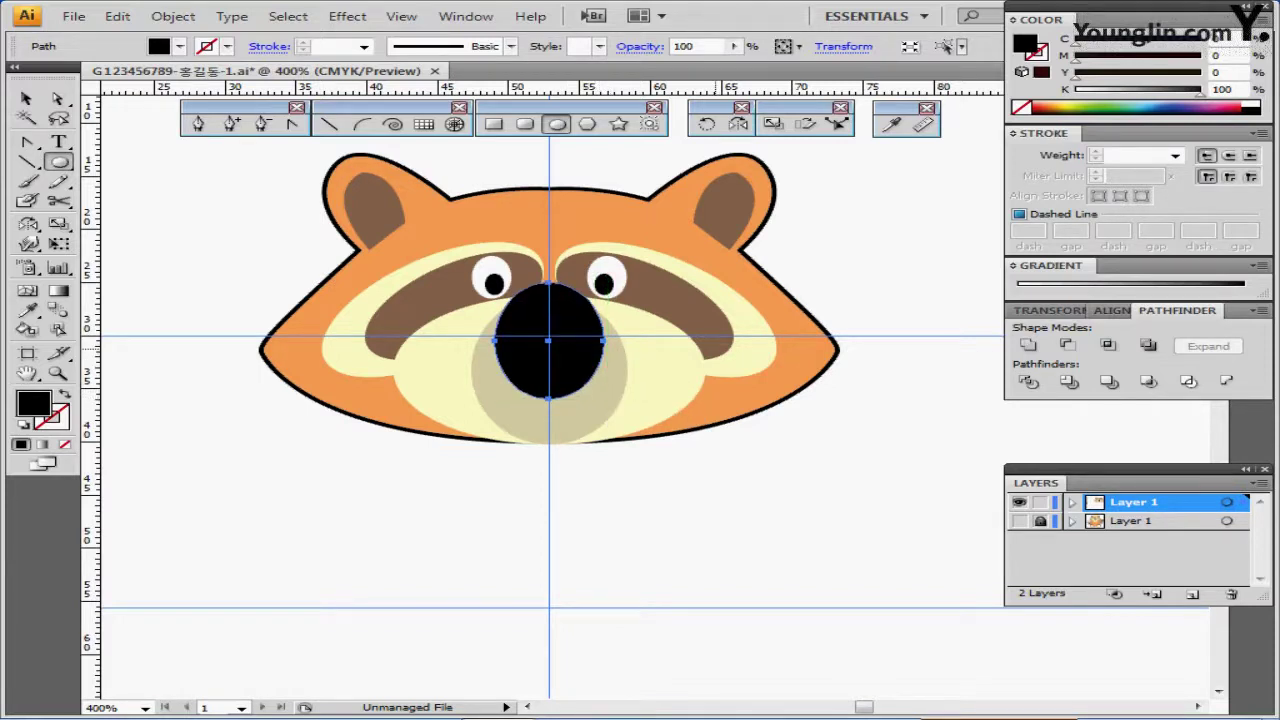
key(Up)
key(Up)
key(Up)
key(Up)
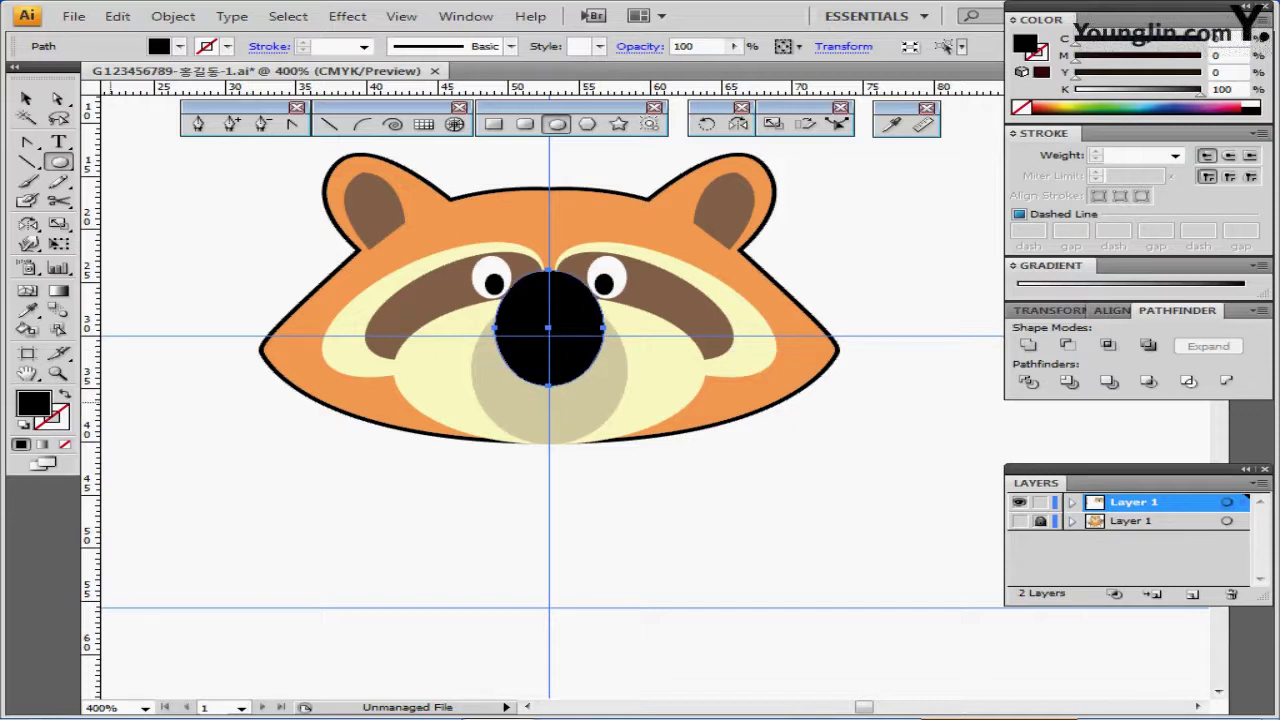
Step: Swap the large ellipse's fill and stroke to make it a 1 pt black outline, and nudge it further up
key(shift+x)
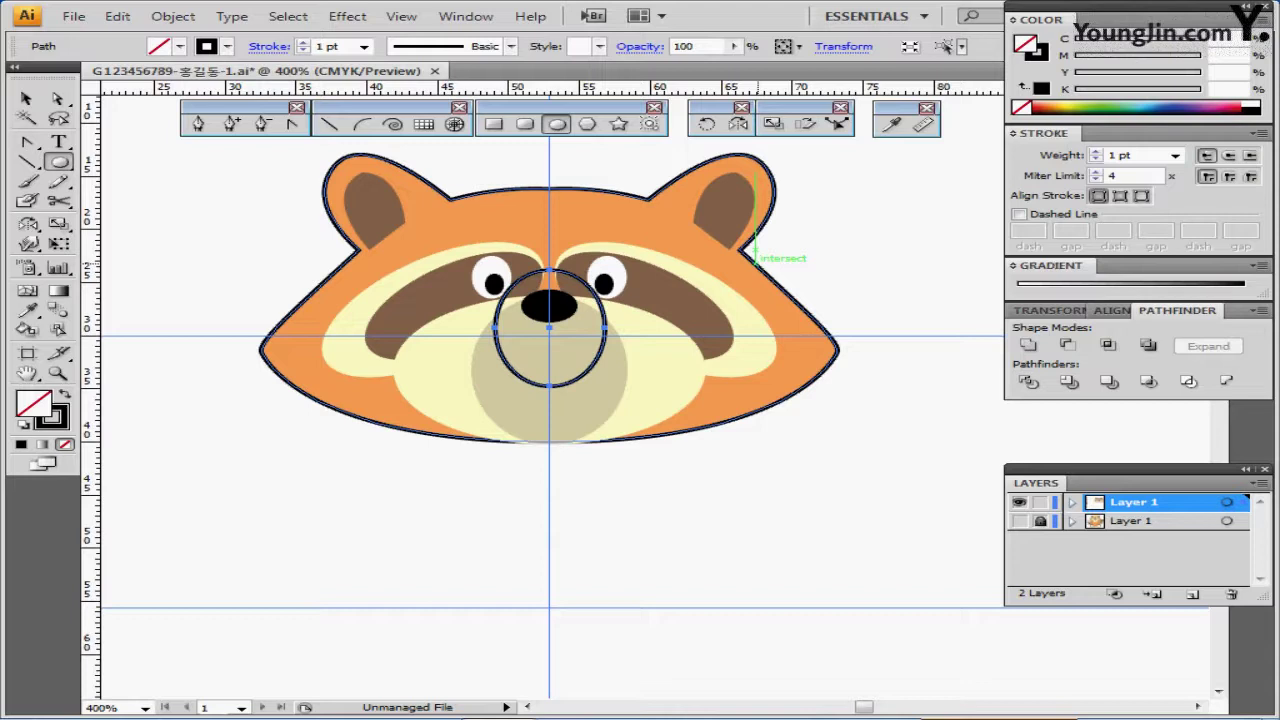
key(Up)
key(Up)
key(Up)
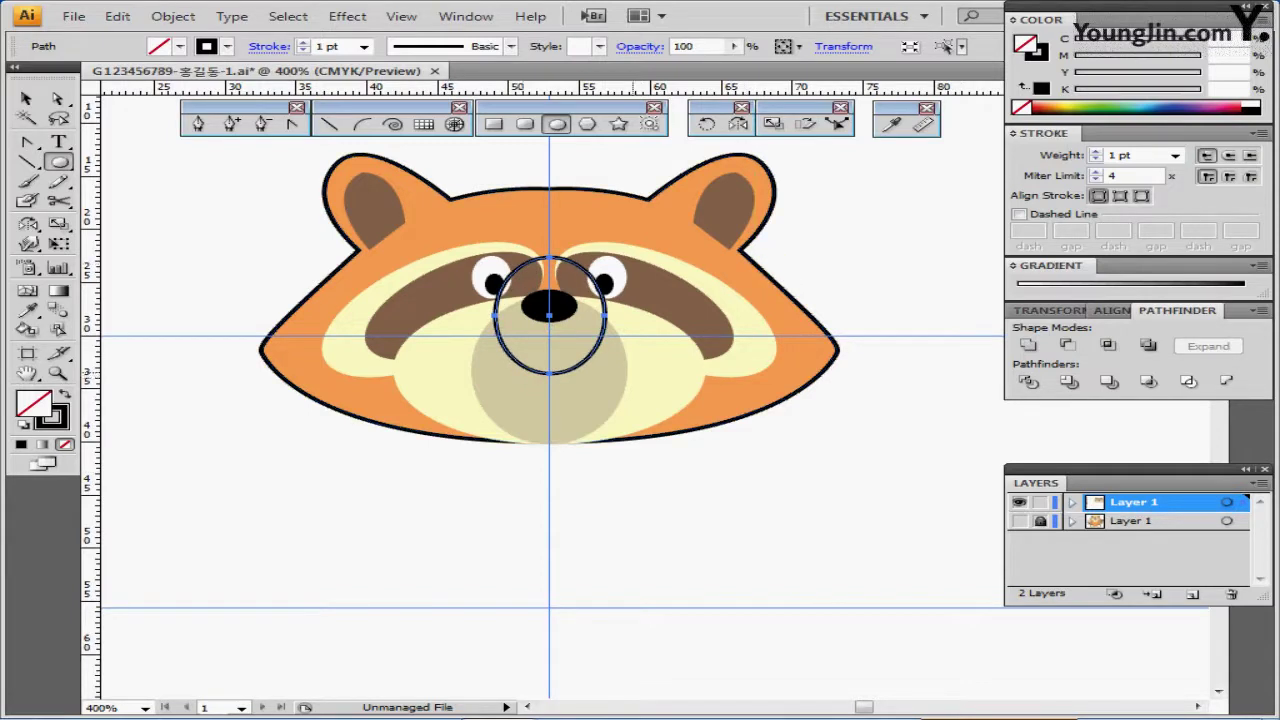
Step: Reduce the mouth ellipse's height by raising its lower edge until the outline is nearly circular
key(ctrl+plus)
key(ctrl+plus)
drag(614, 372, 524, 384)
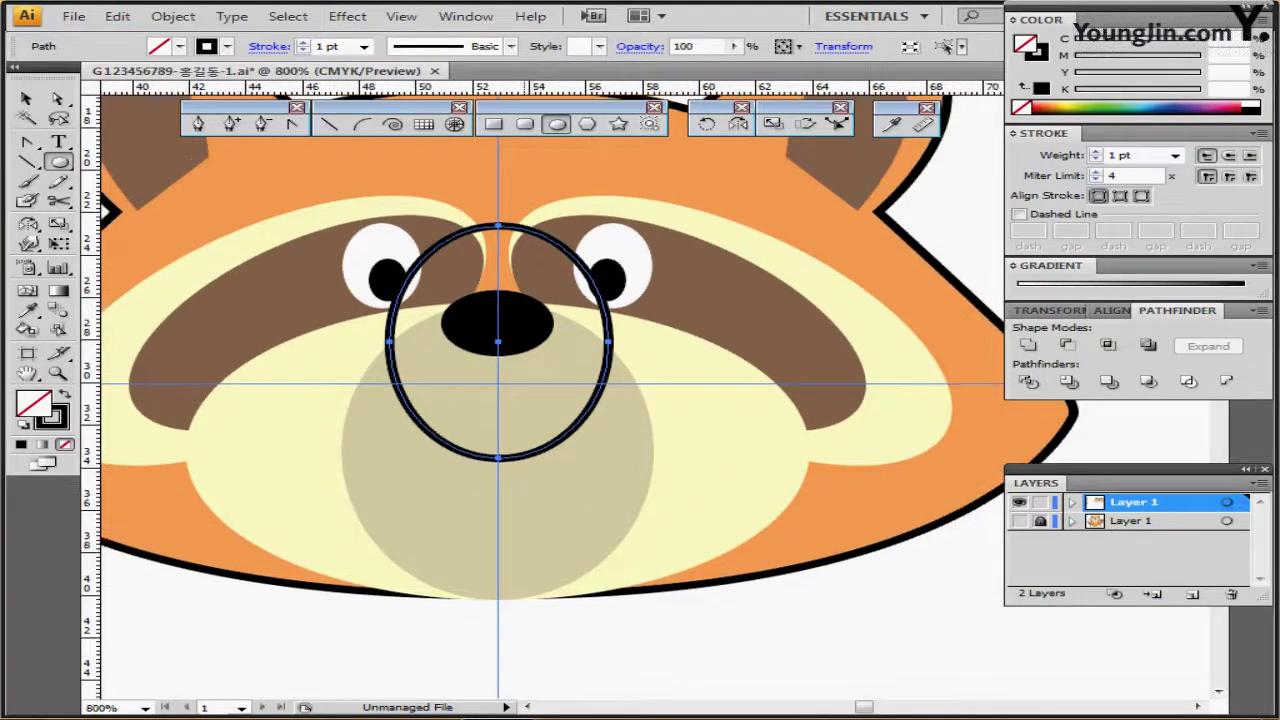
key(ctrl+plus)
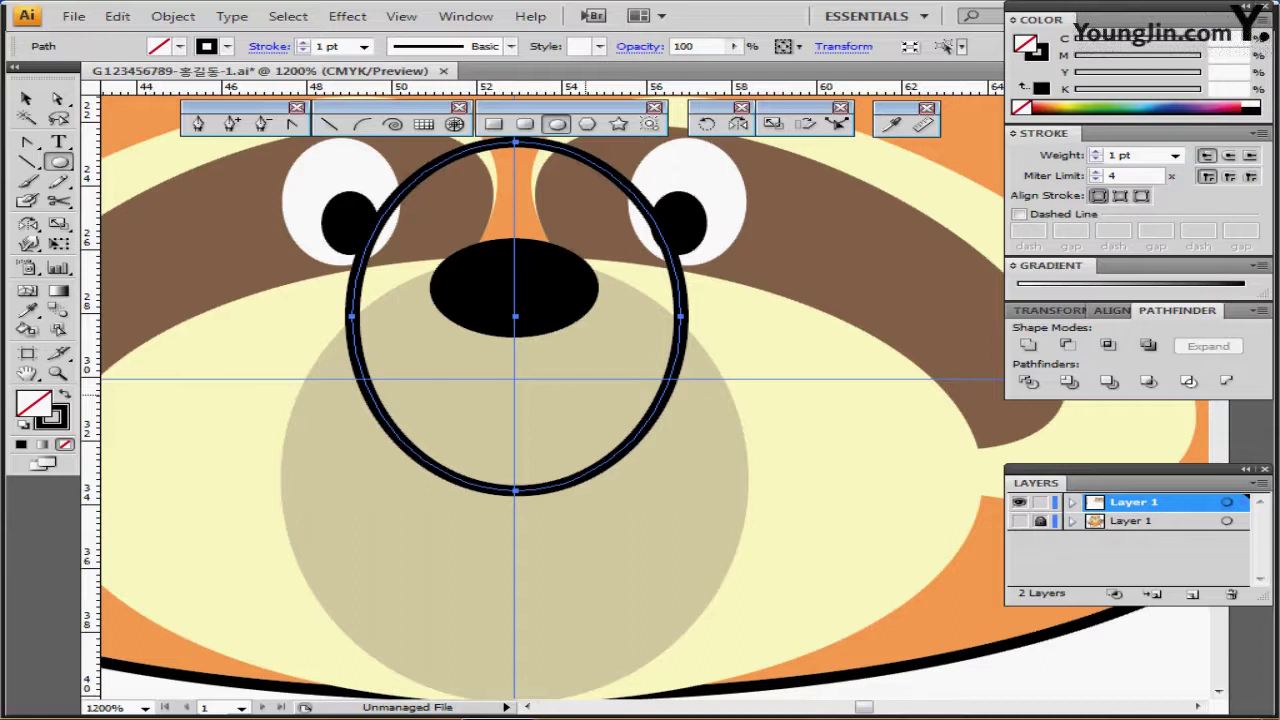
key(ctrl)
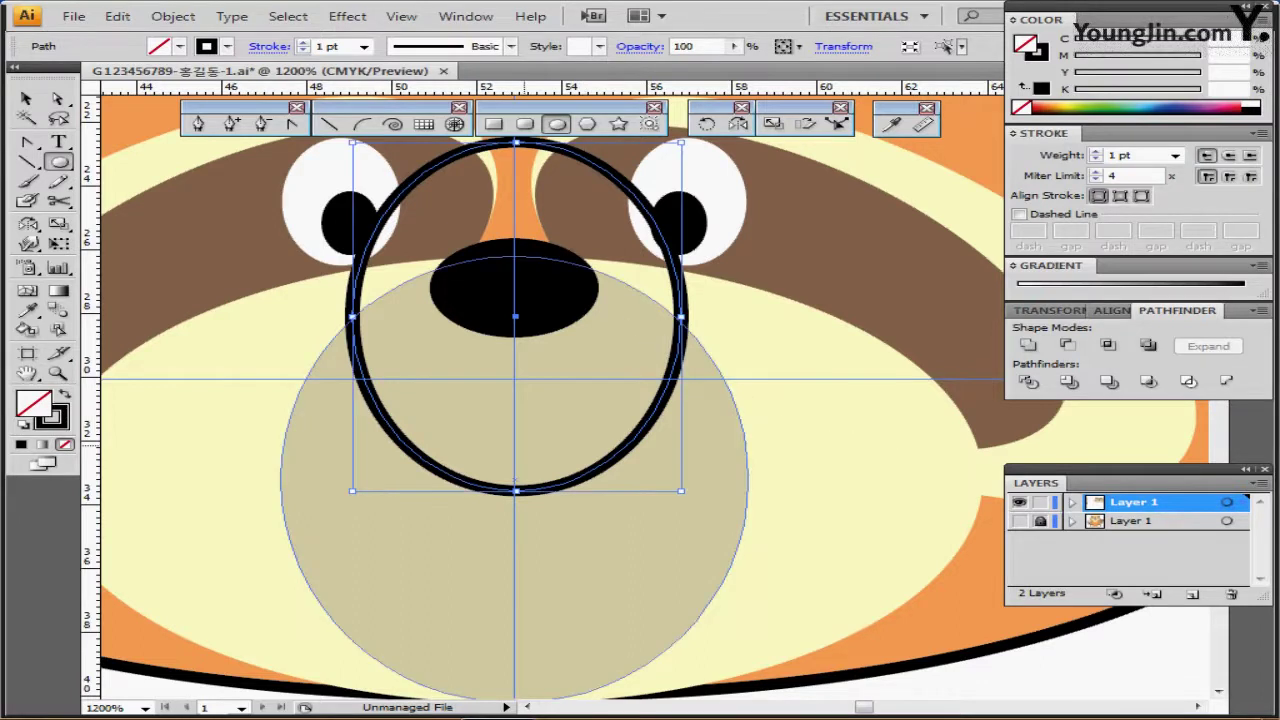
drag(515, 490, 515, 461)
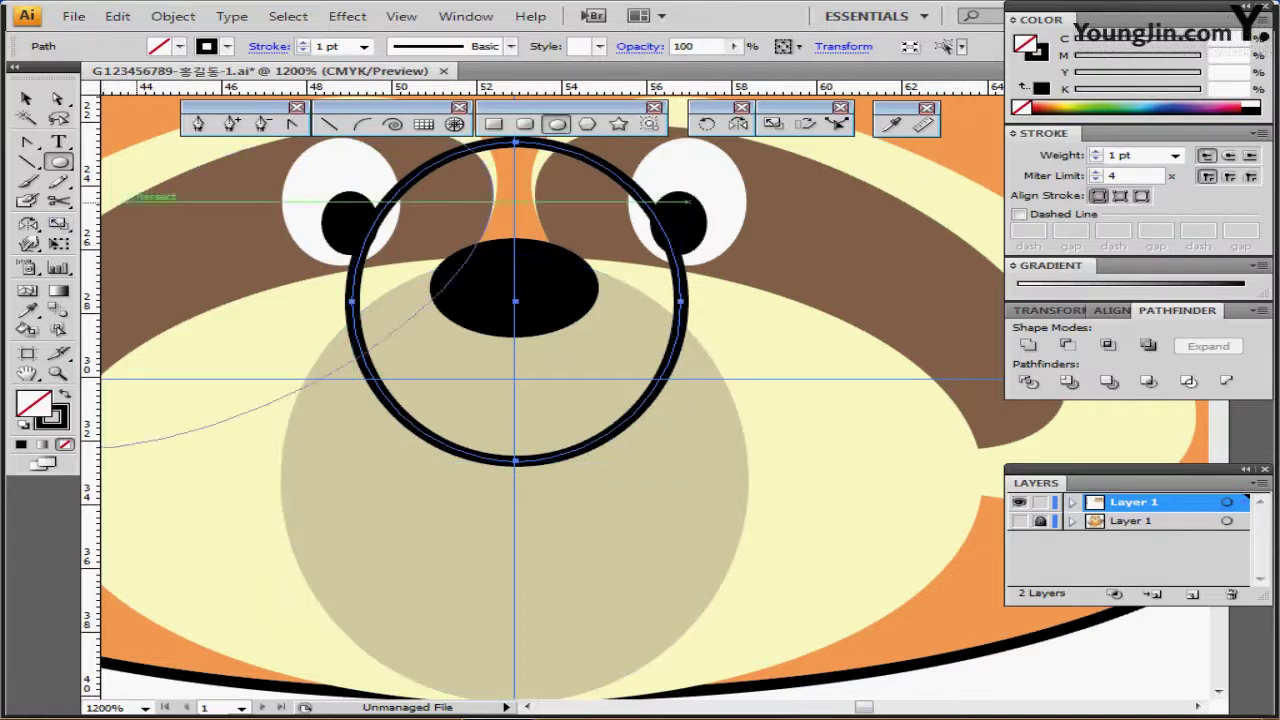
Step: Cut the mouth outline with the Scissors tool at two level points on either side, just above the horizontal guide
click(58, 200)
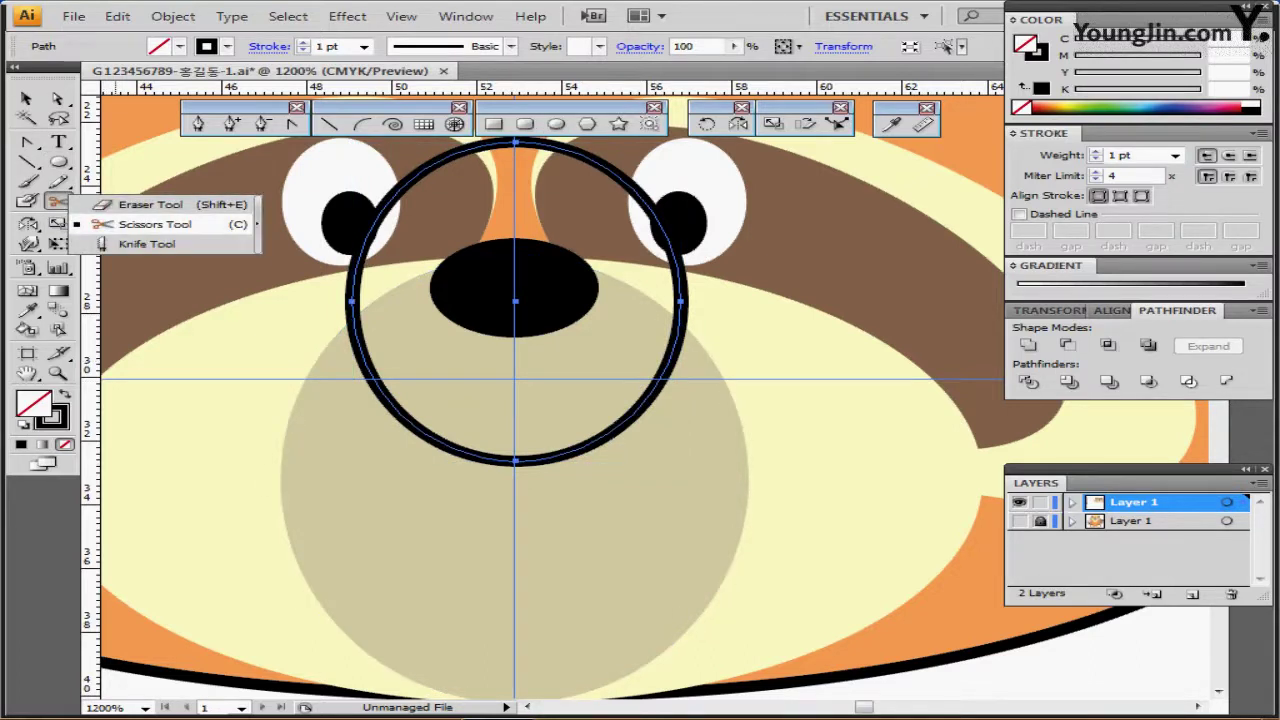
click(150, 224)
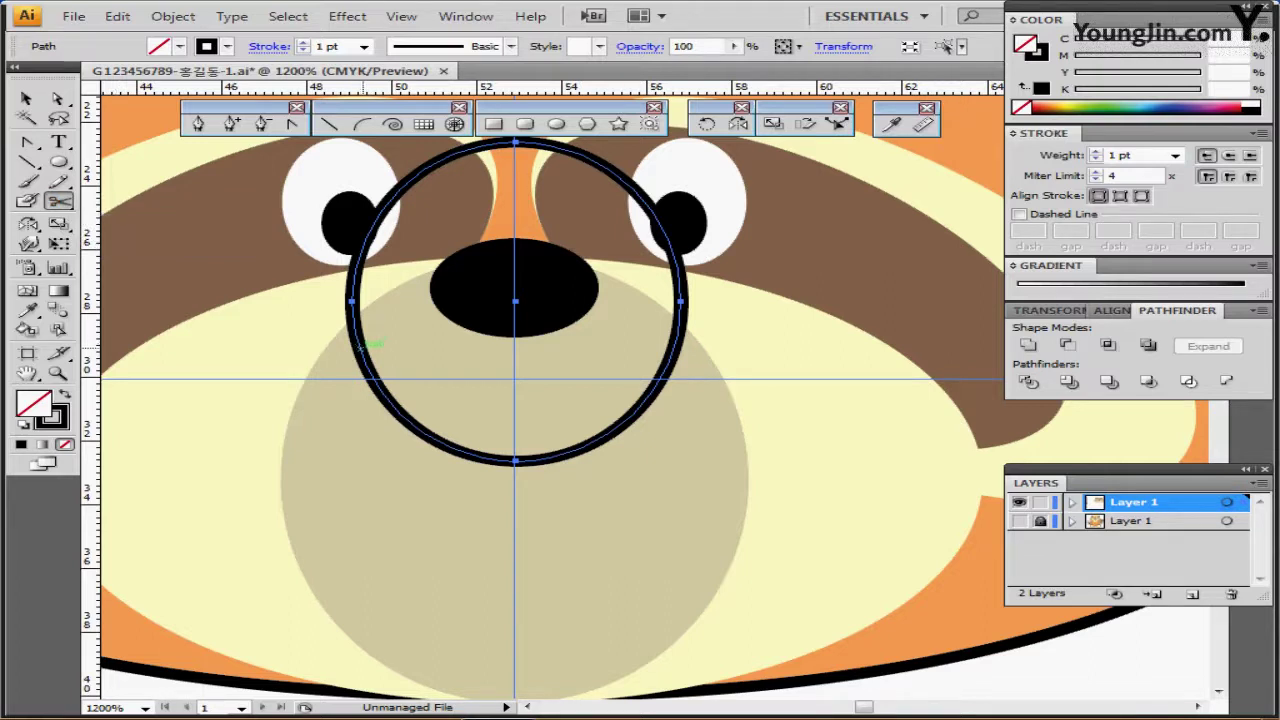
click(357, 340)
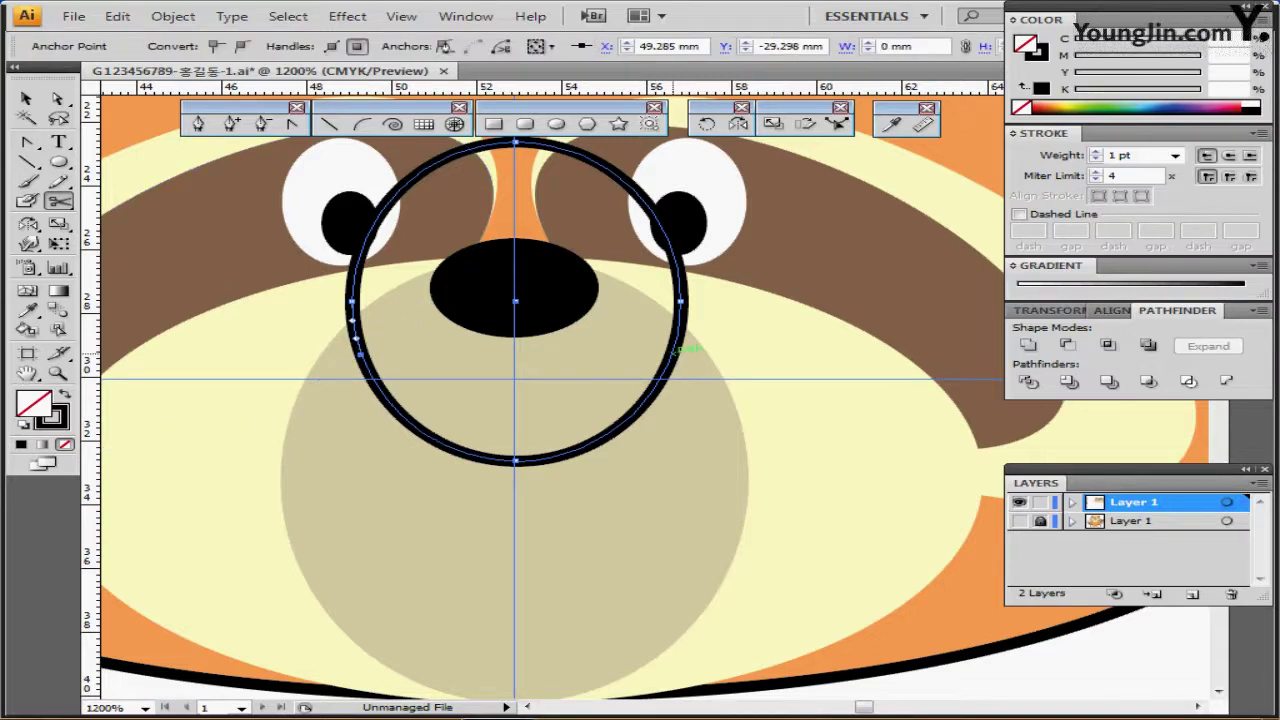
click(673, 354)
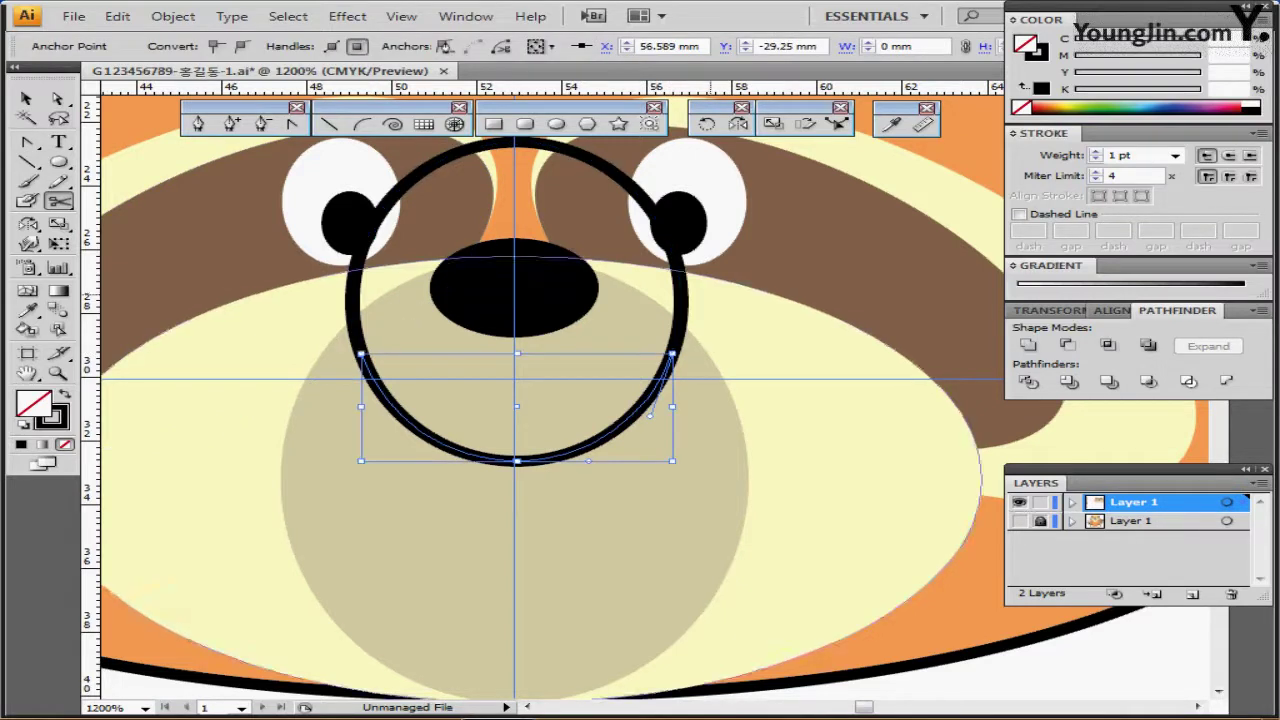
Step: Delete the upper arc of the cut mouth outline, keeping only the lower smile curve
ctrl+click(682, 292)
key(Delete)
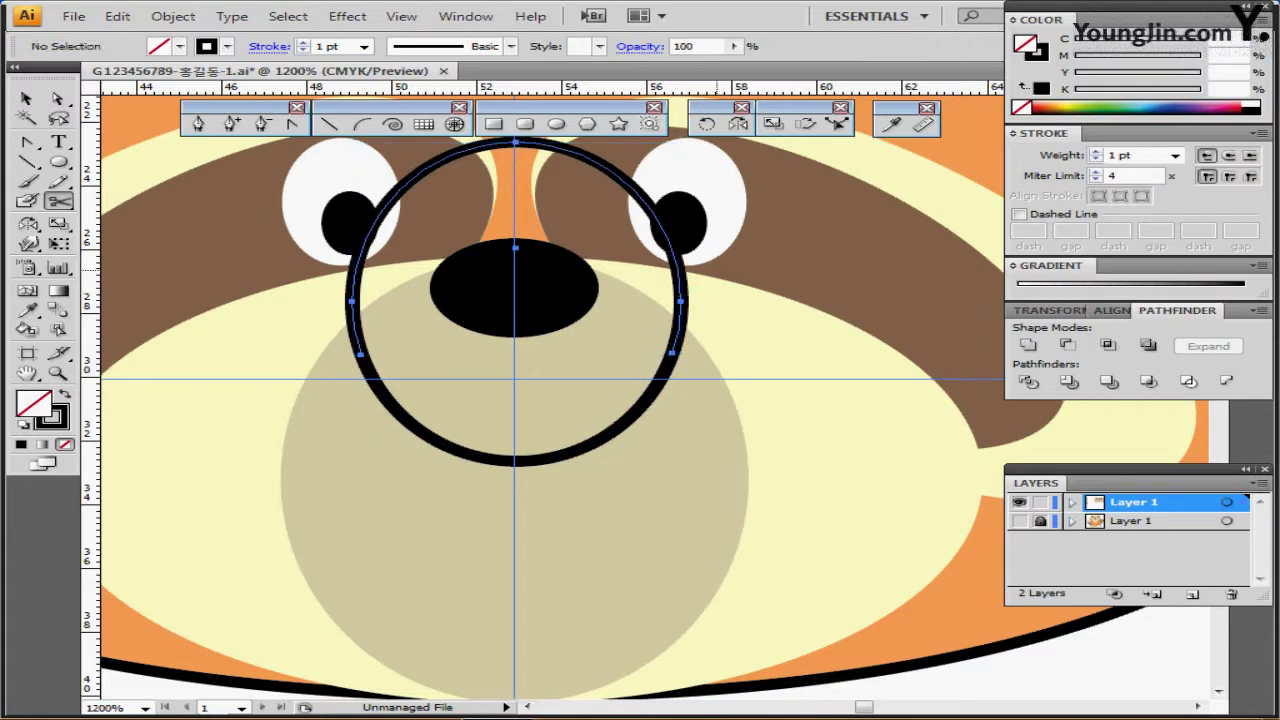
key(Delete)
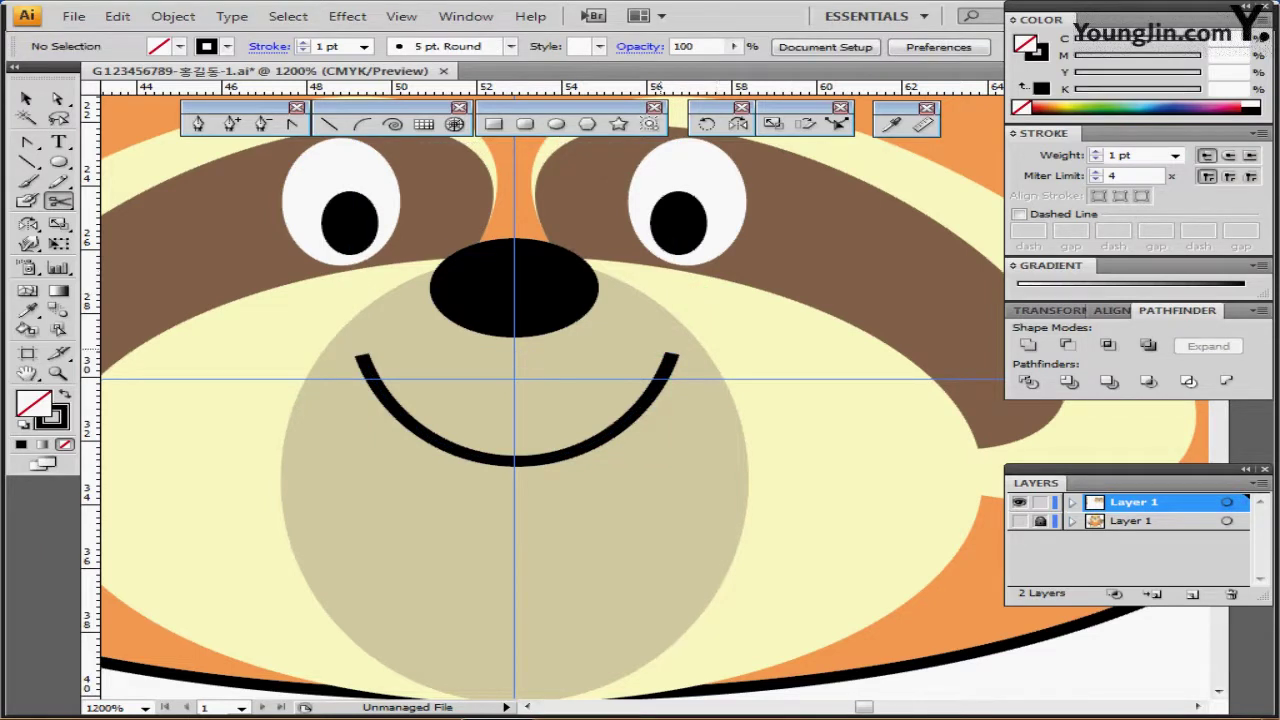
Step: Widen the smile curve evenly on both sides of the vertical guide, and raise its upper edge to just beneath the nose
key(ctrl+minus)
key(ctrl+minus)
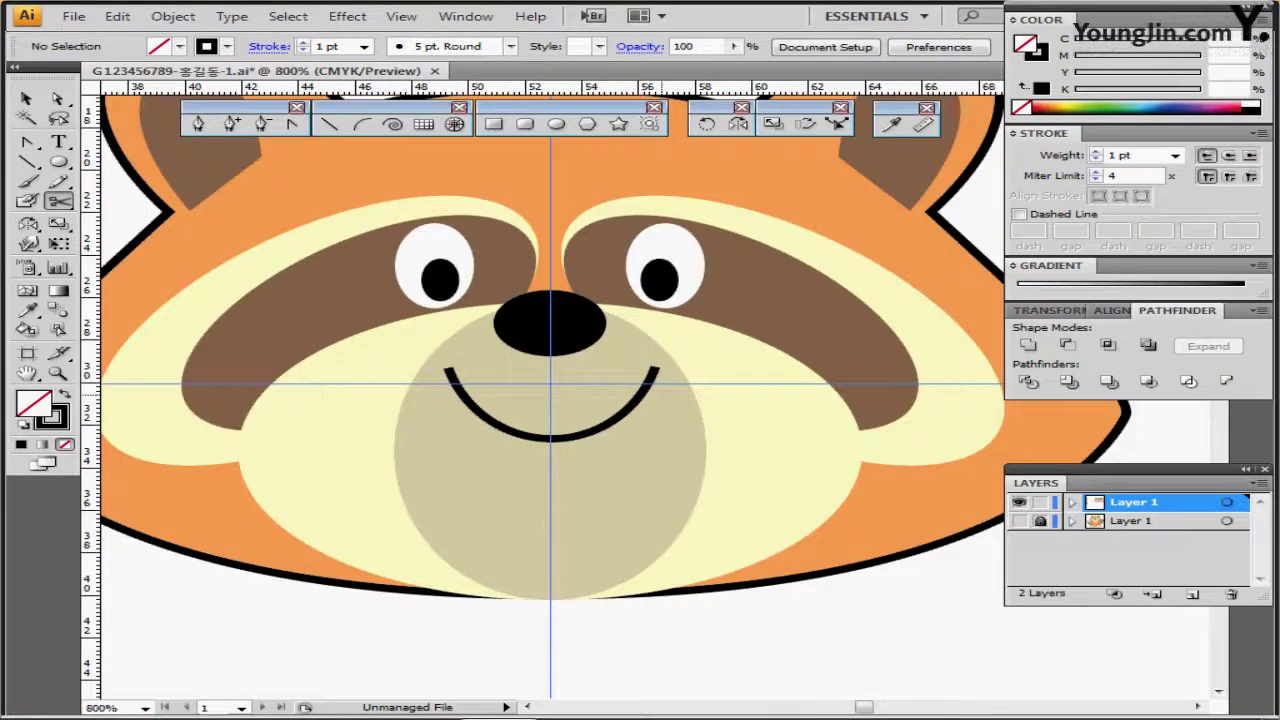
drag(624, 413, 619, 376)
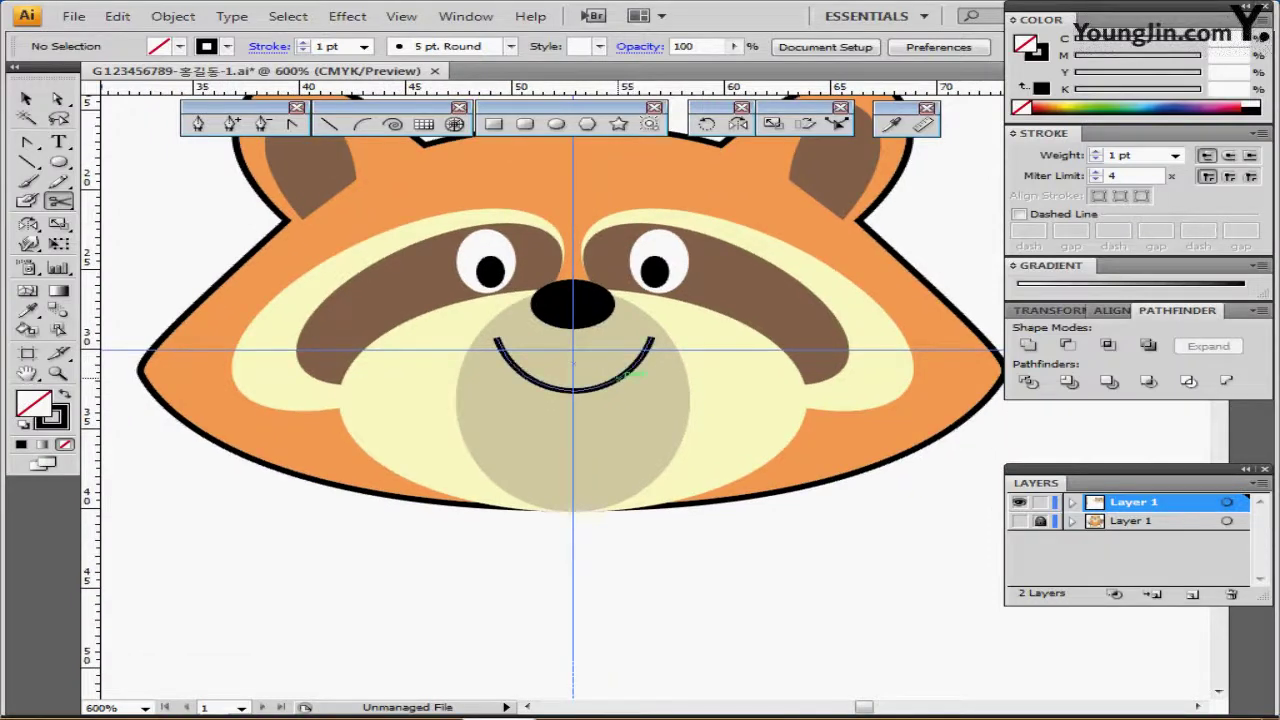
ctrl+click(618, 378)
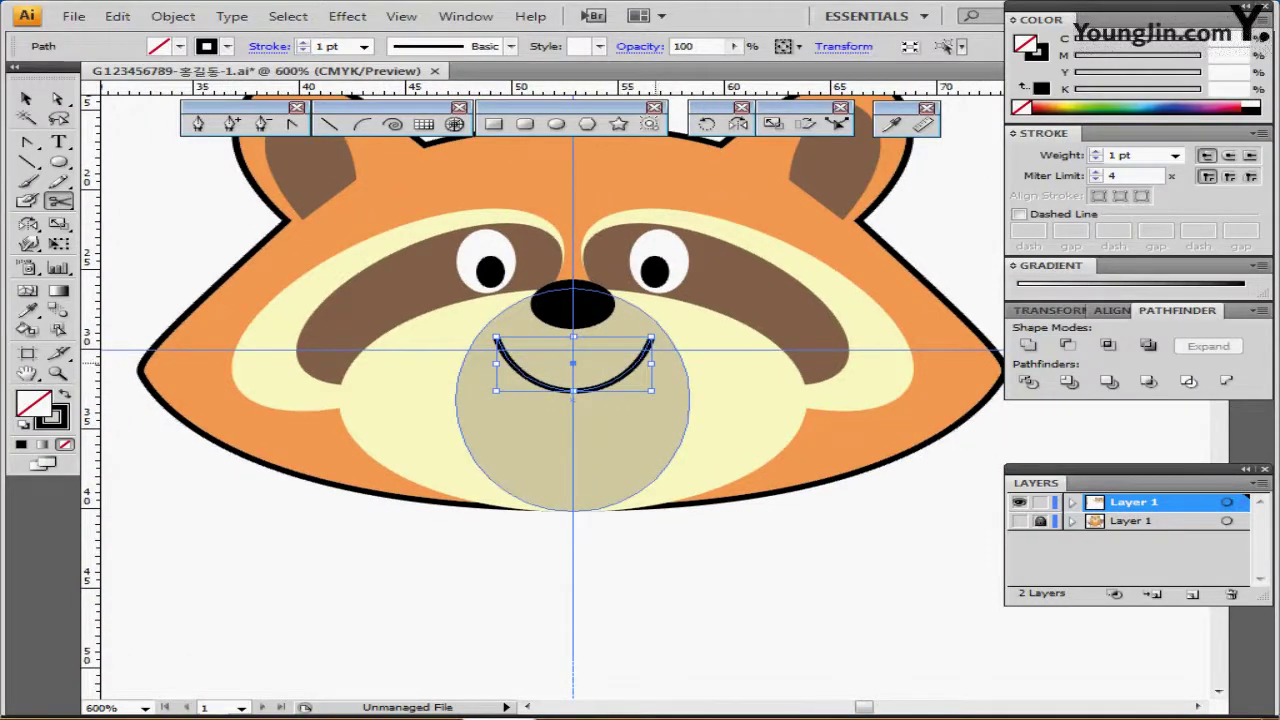
drag(652, 364, 665, 352)
drag(497, 343, 481, 343)
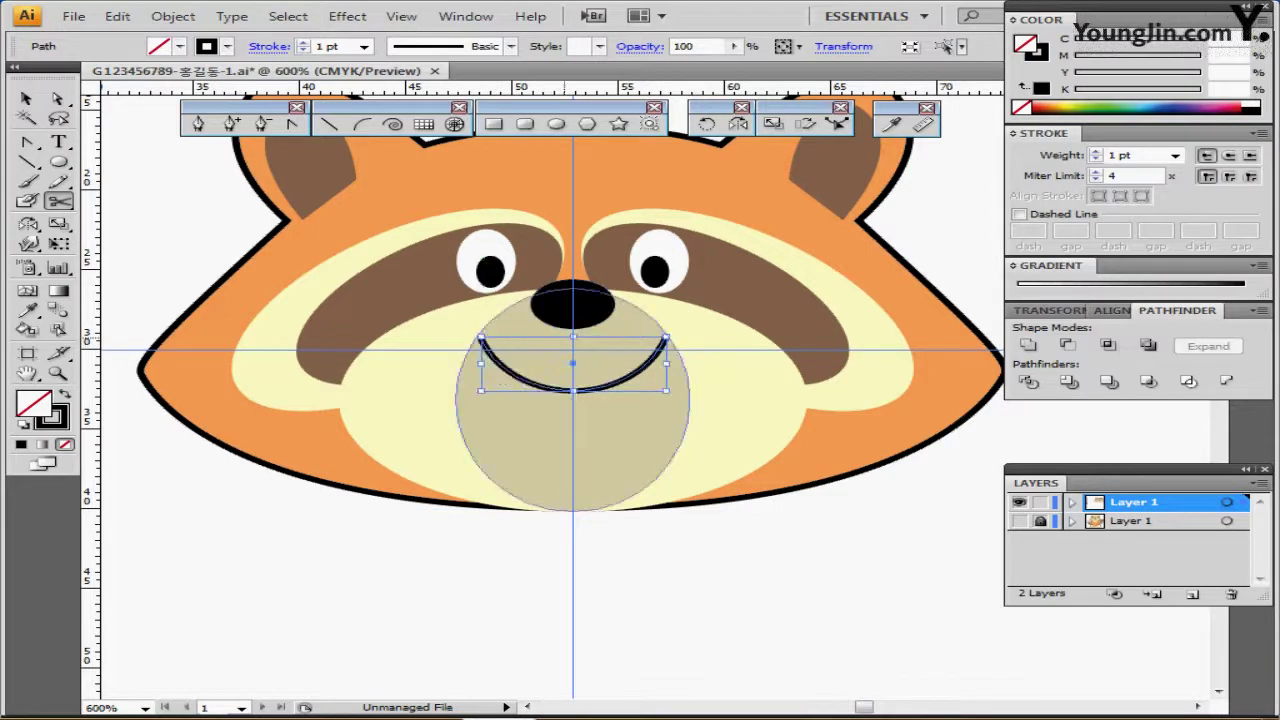
drag(573, 337, 572, 327)
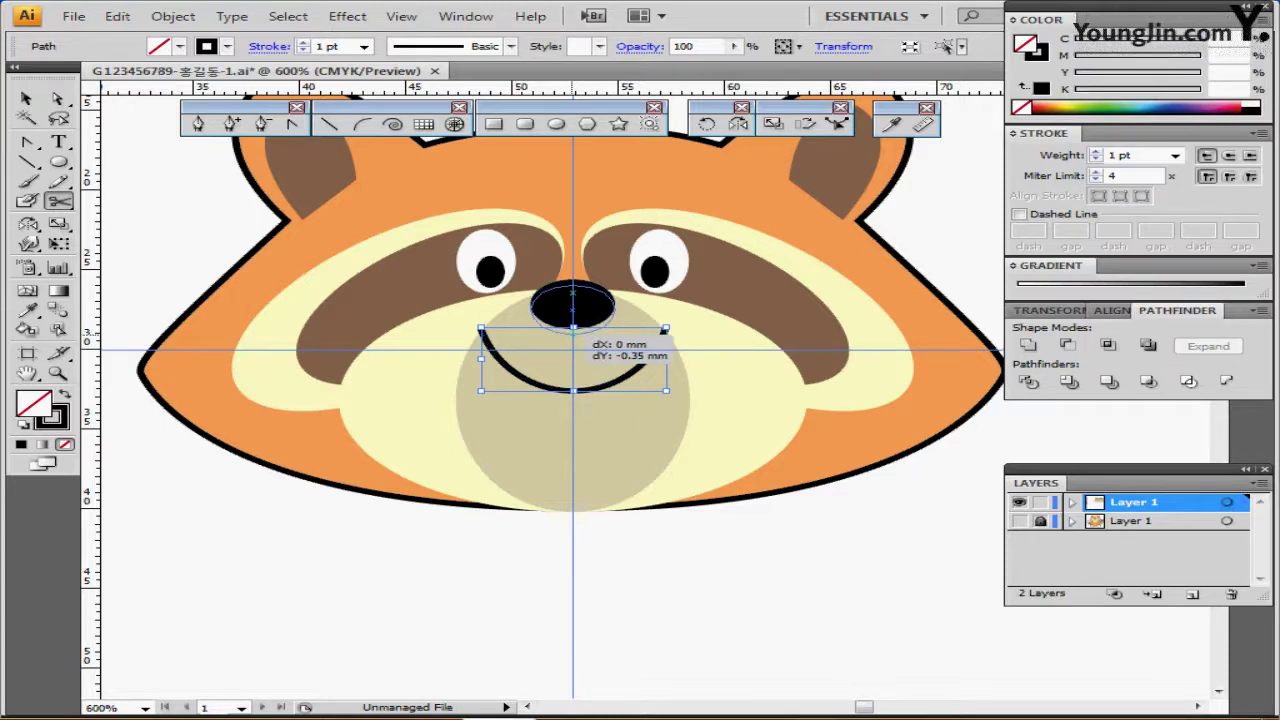
click(572, 303)
ctrl+click(573, 390)
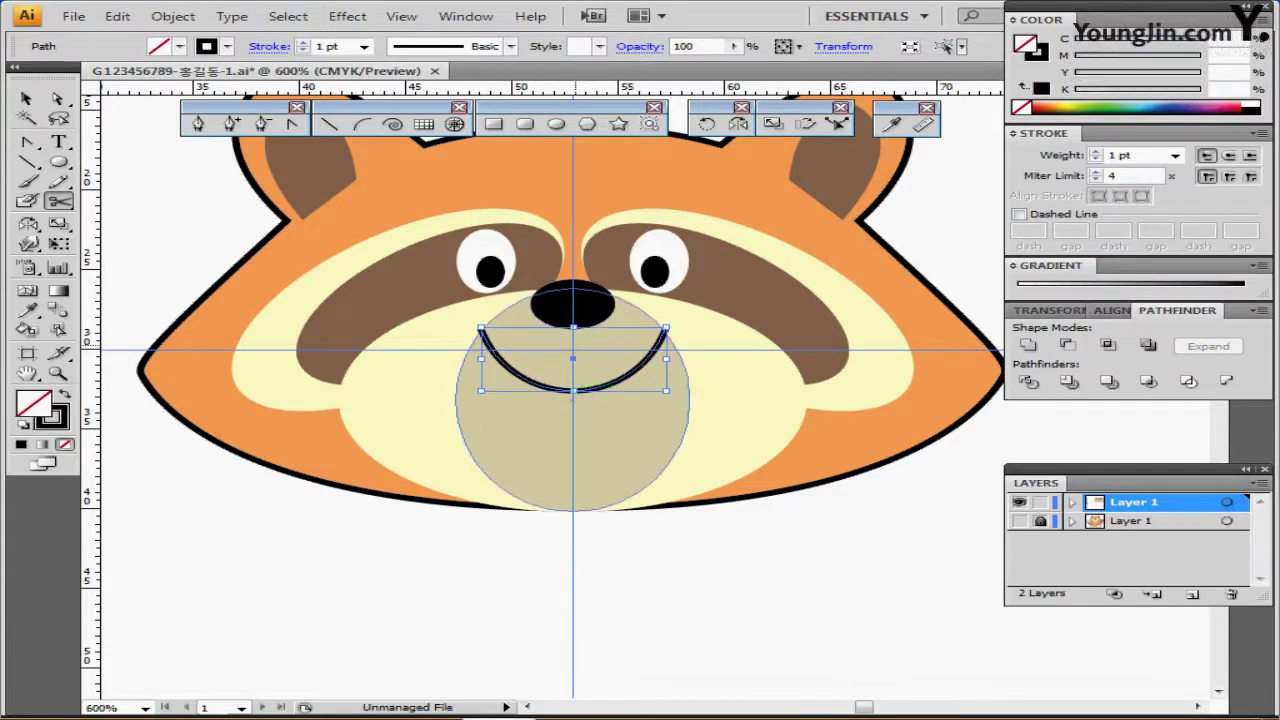
drag(573, 327, 573, 326)
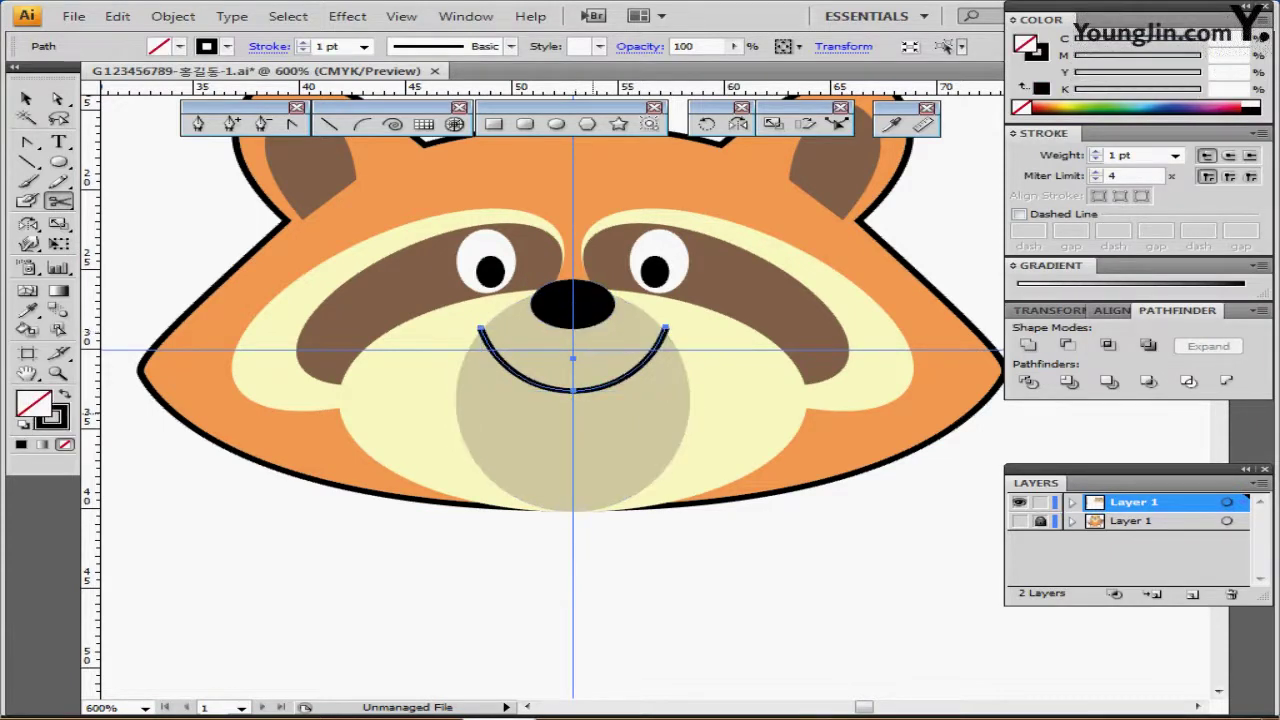
ctrl+alt+click(596, 411)
ctrl+alt+click(636, 447)
drag(662, 417, 497, 476)
ctrl+click(538, 381)
ctrl+click(505, 319)
ctrl+click(509, 267)
drag(684, 402, 314, 233)
ctrl+click(550, 347)
drag(487, 293, 518, 259)
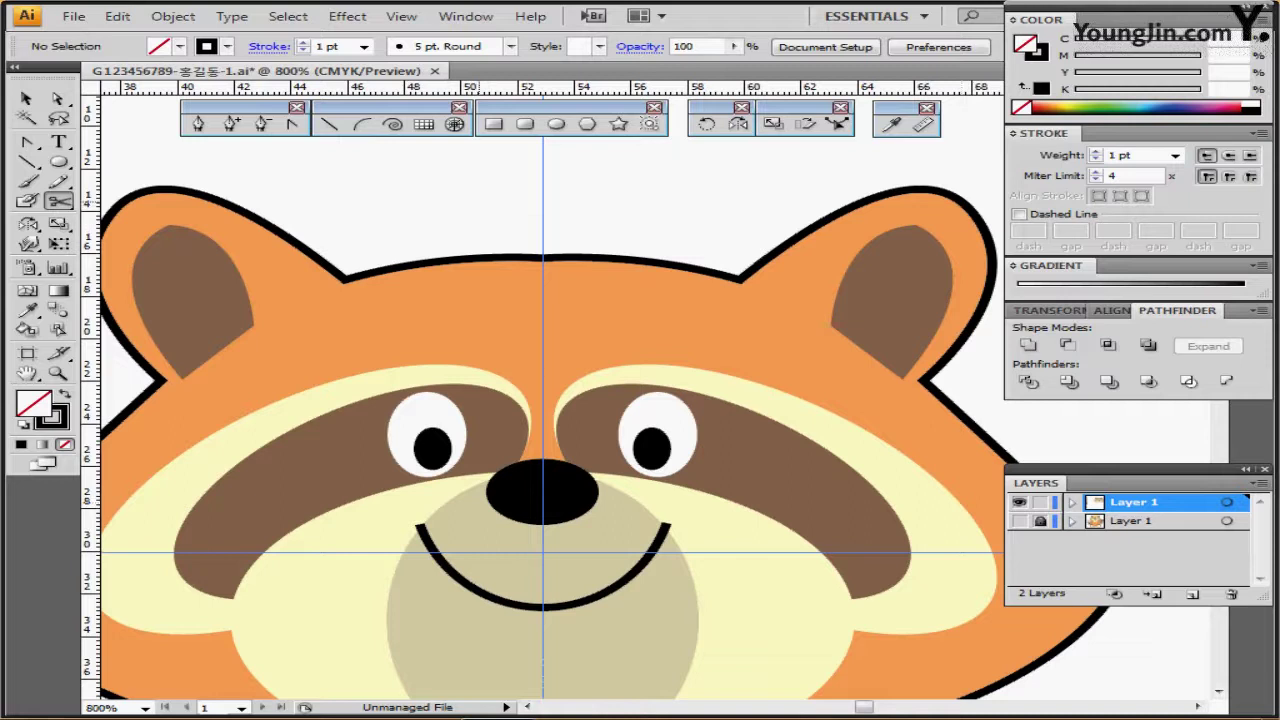
Step: Draw an open three-point V-shaped path with the Pen tool over the top of the head, its vertex on the vertical guide
key(ctrl+minus)
click(198, 123)
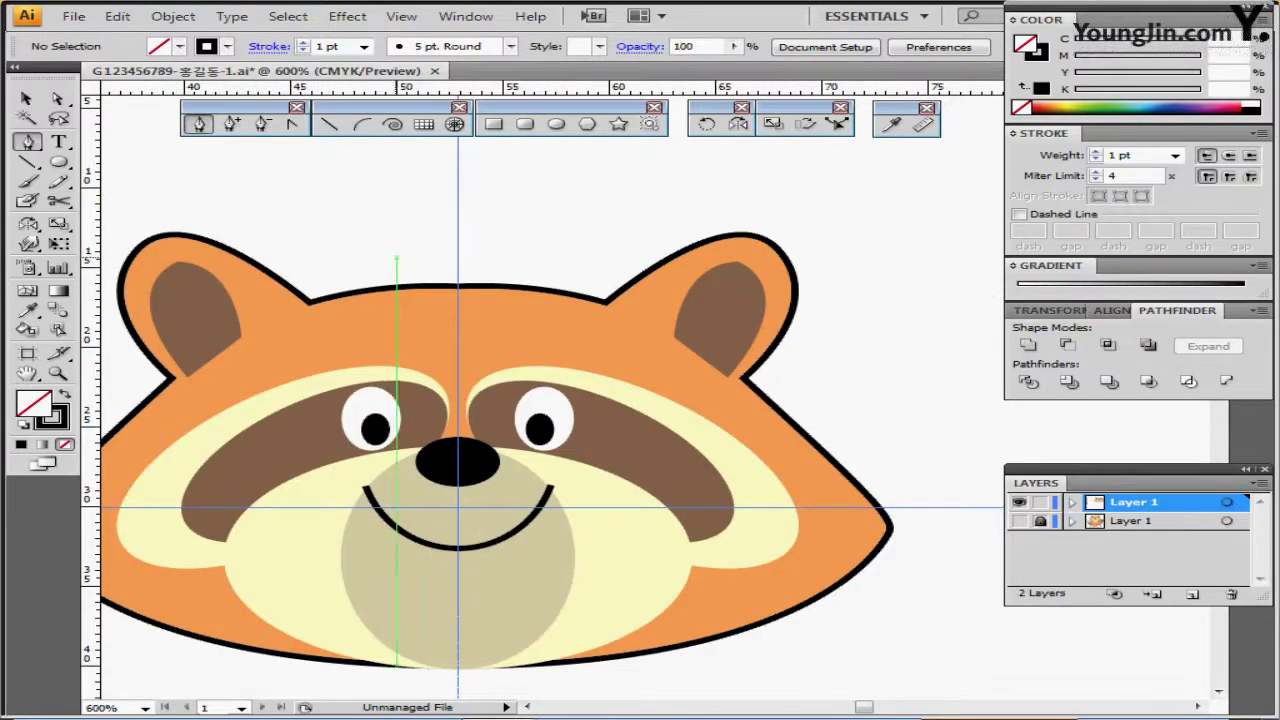
click(395, 255)
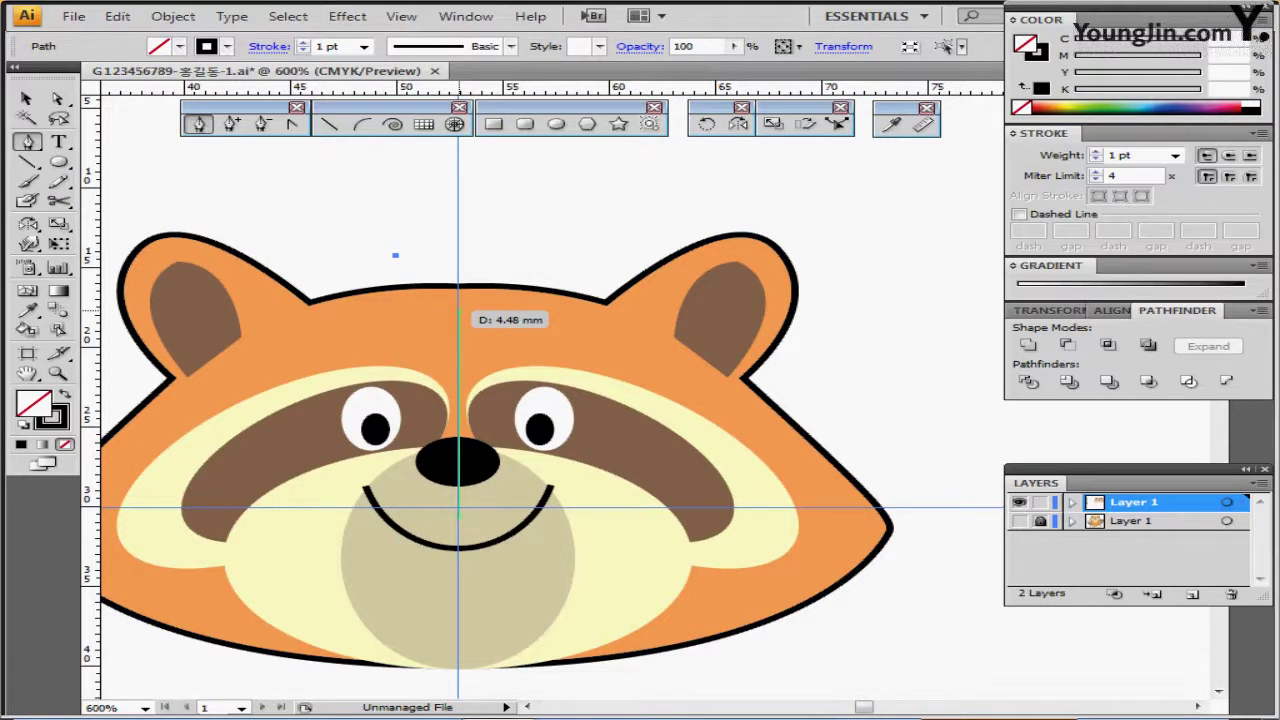
click(457, 305)
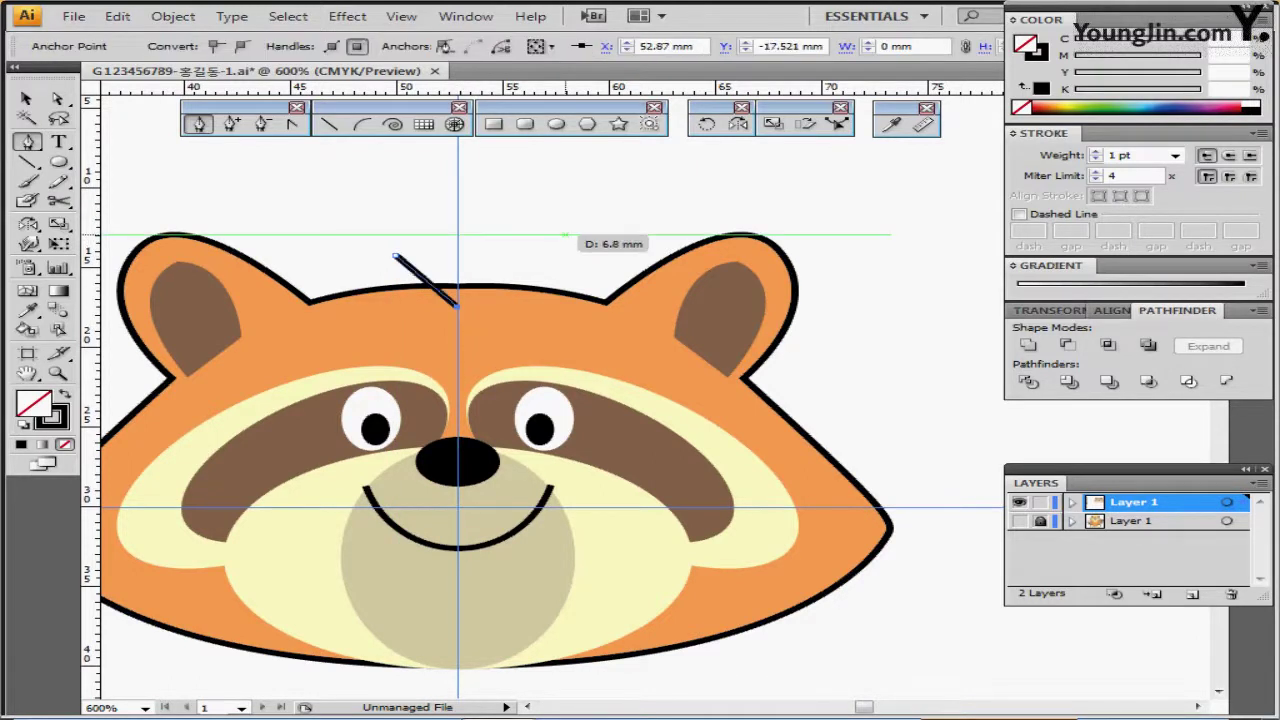
click(553, 236)
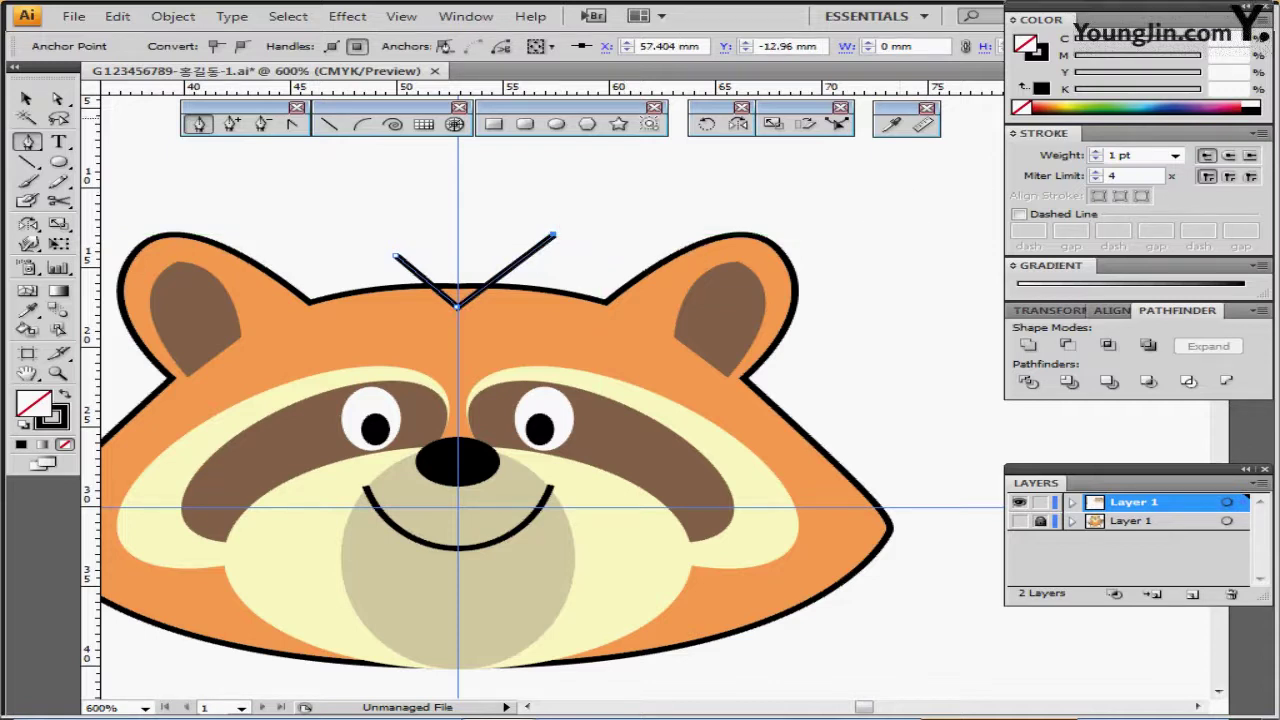
Step: Set the V-shaped path's stroke colour to yellow with M 10, Y 70 and K 0
key(x)
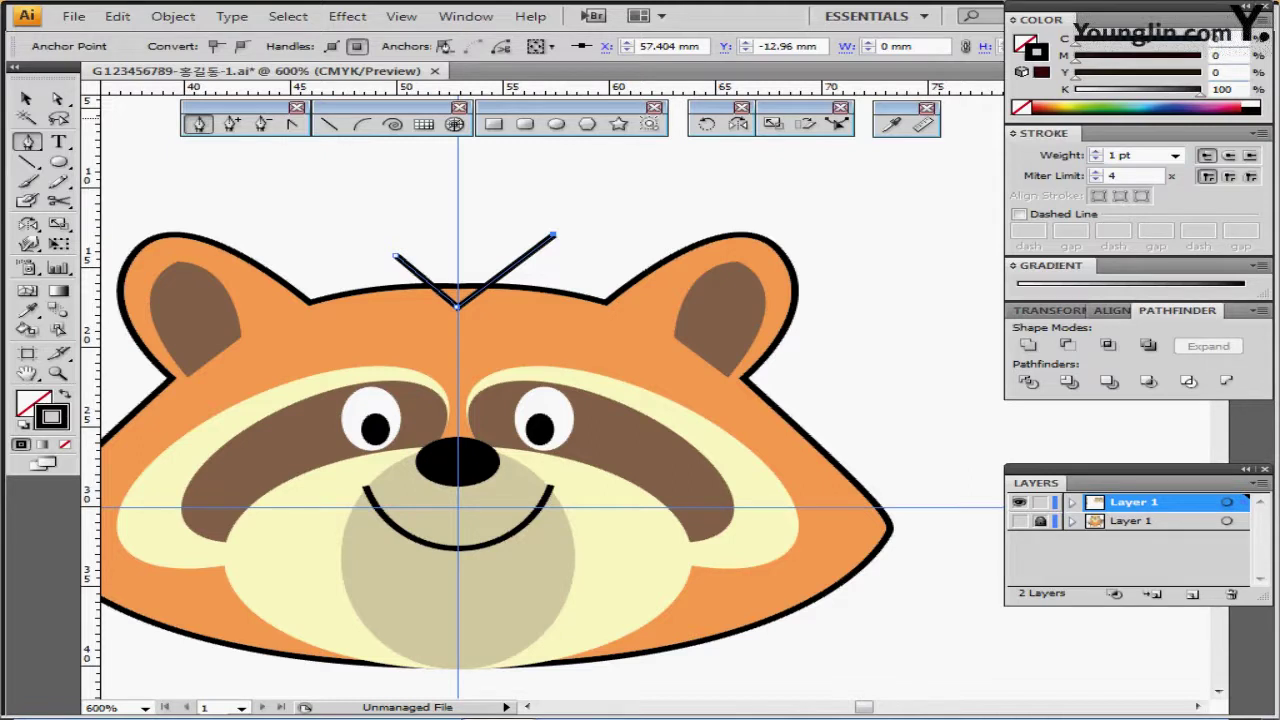
key(Tab)
text(10)
key(Tab)
text(70)
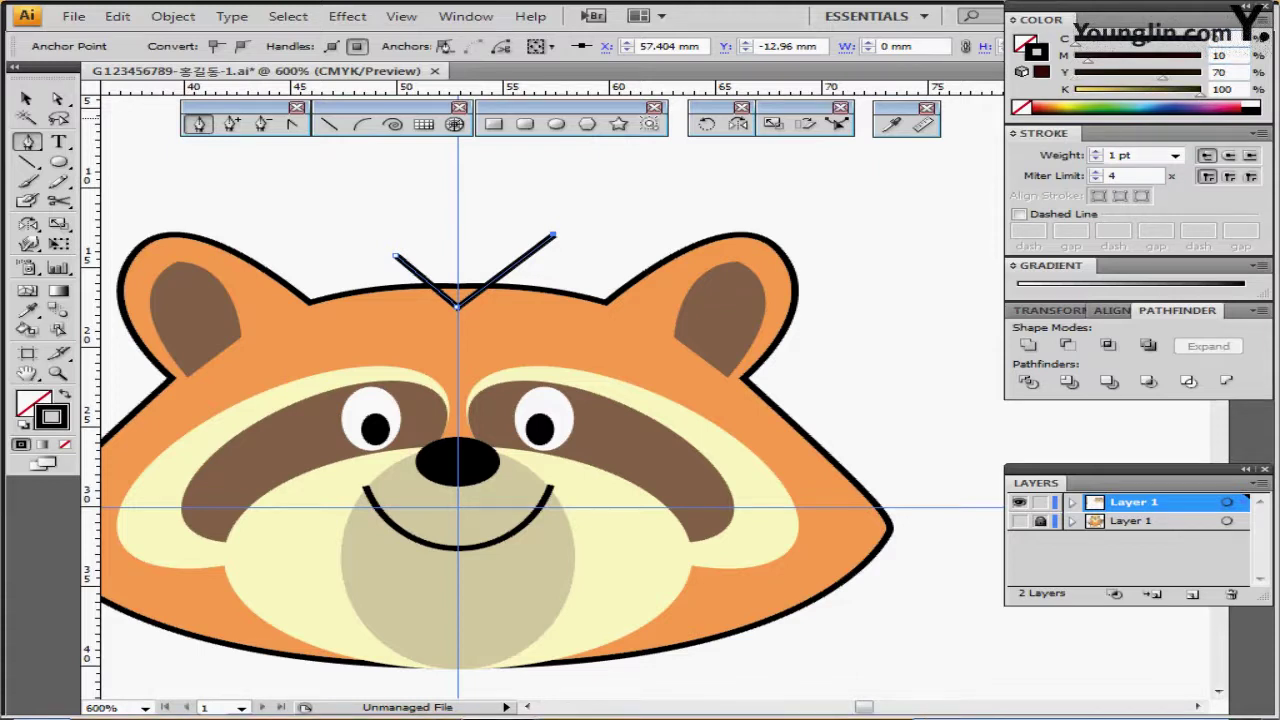
drag(1200, 95, 1076, 95)
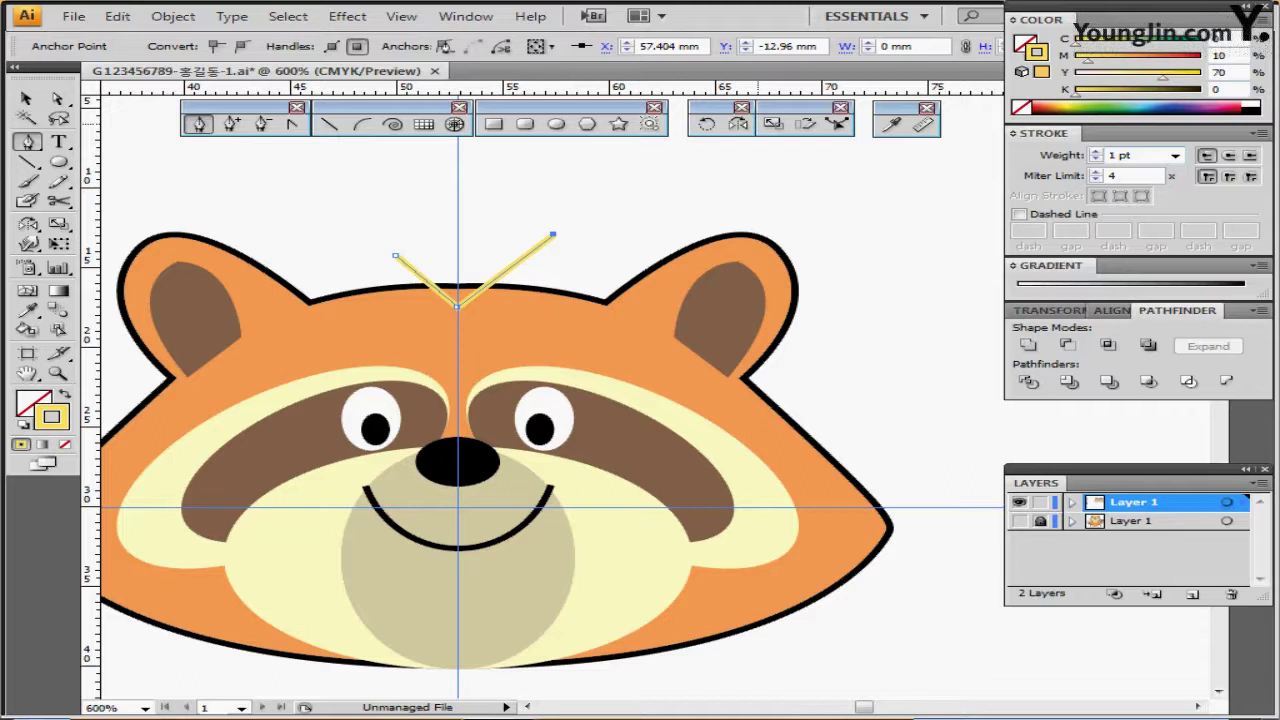
Step: Set the yellow V path's stroke weight to 12 pt with round caps and a round join
click(1130, 155)
text(12)
key(Return)
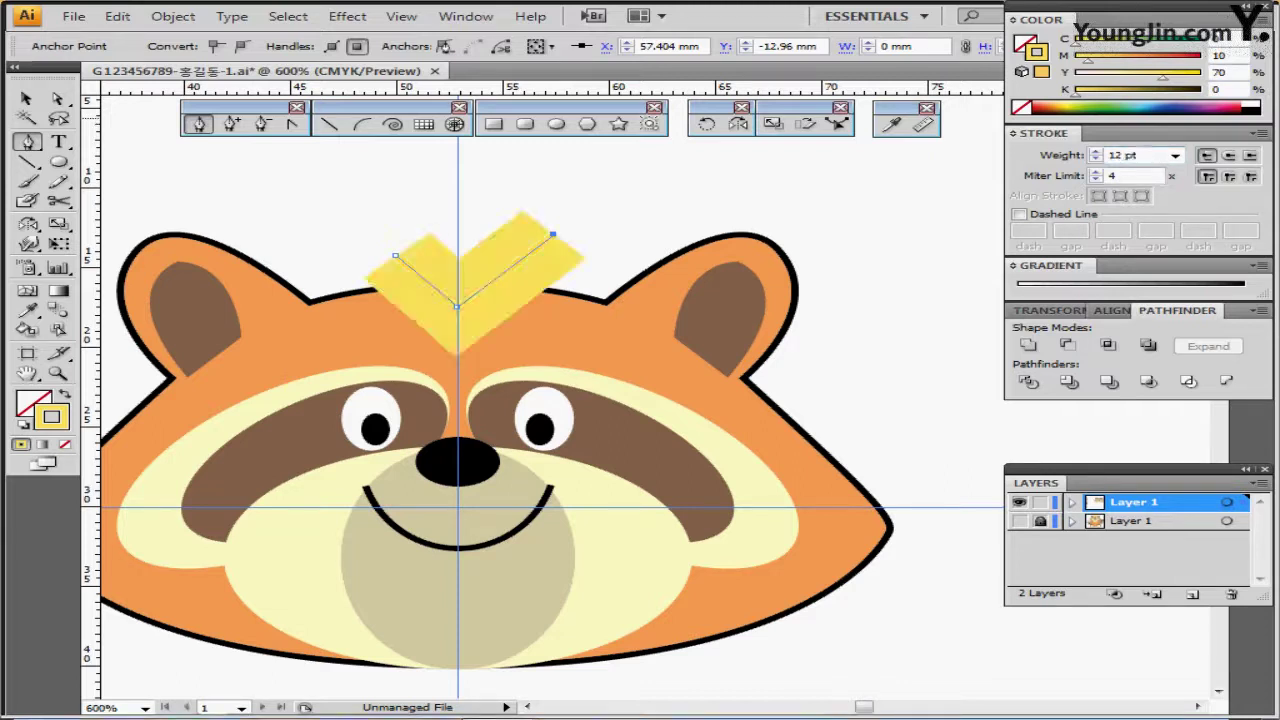
click(1228, 155)
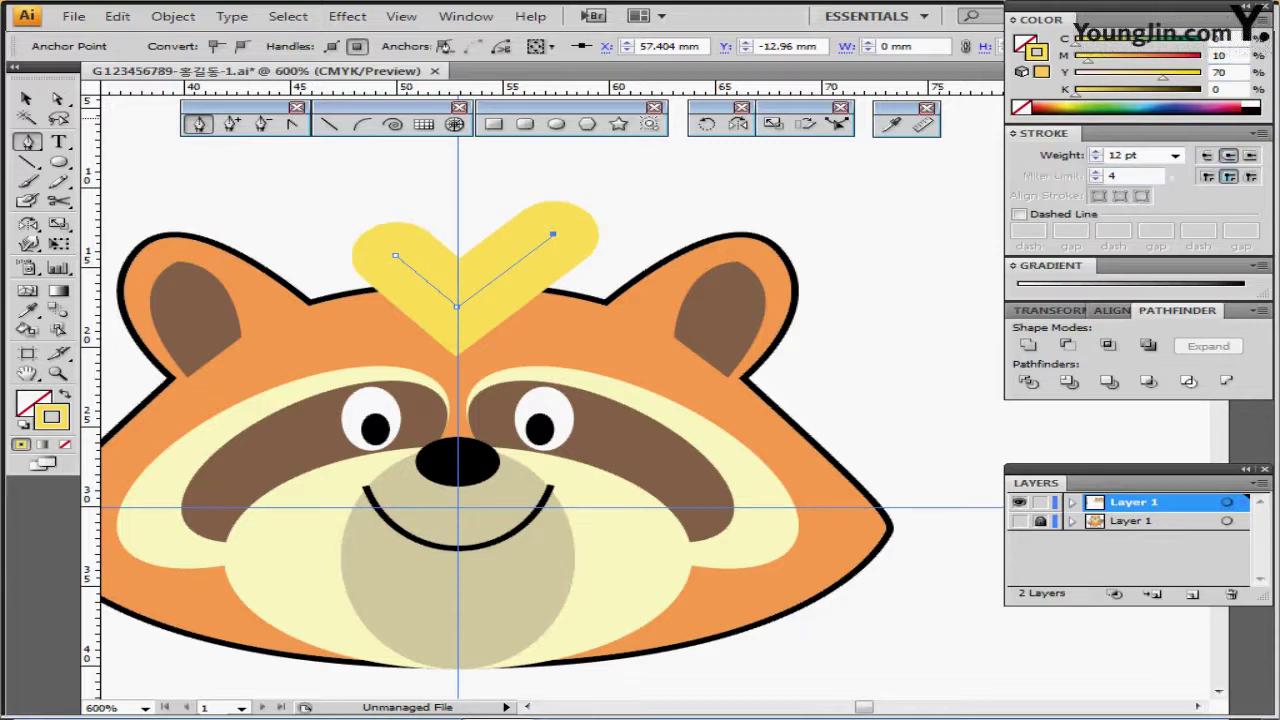
click(1228, 176)
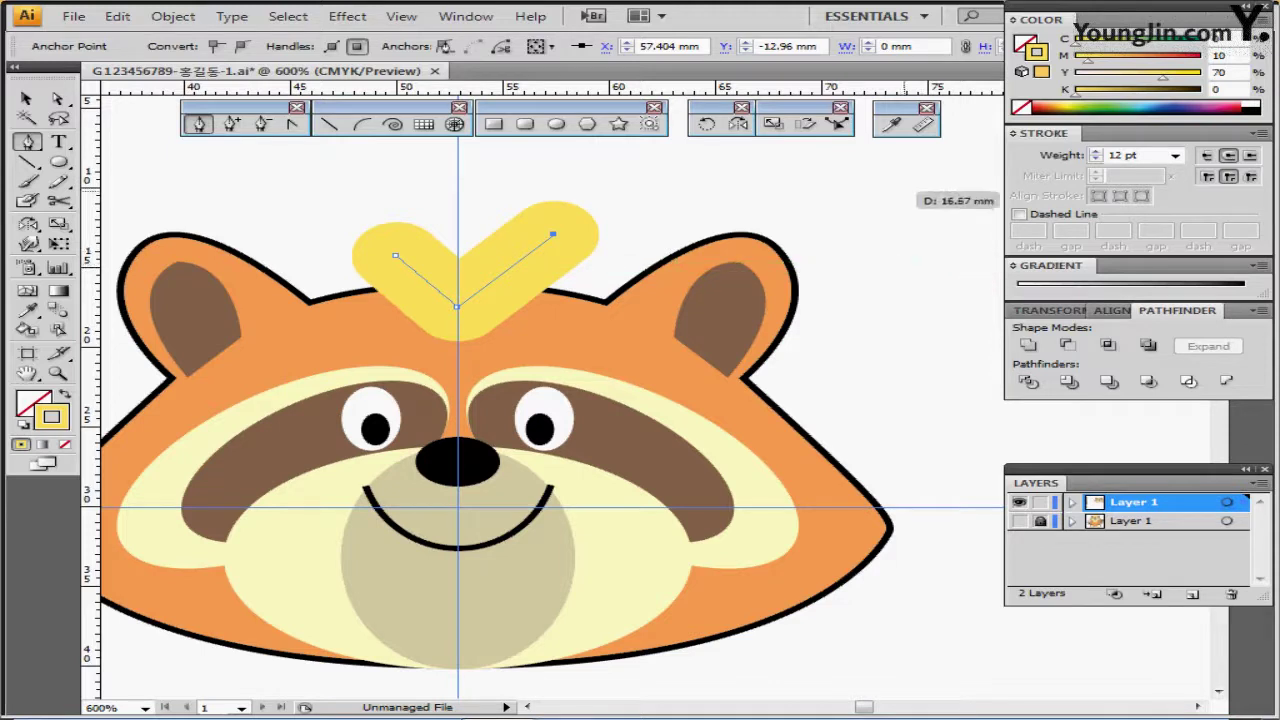
Step: Move the yellow V path slightly up and convert it to a filled shape with Outline Stroke
key(ctrl)
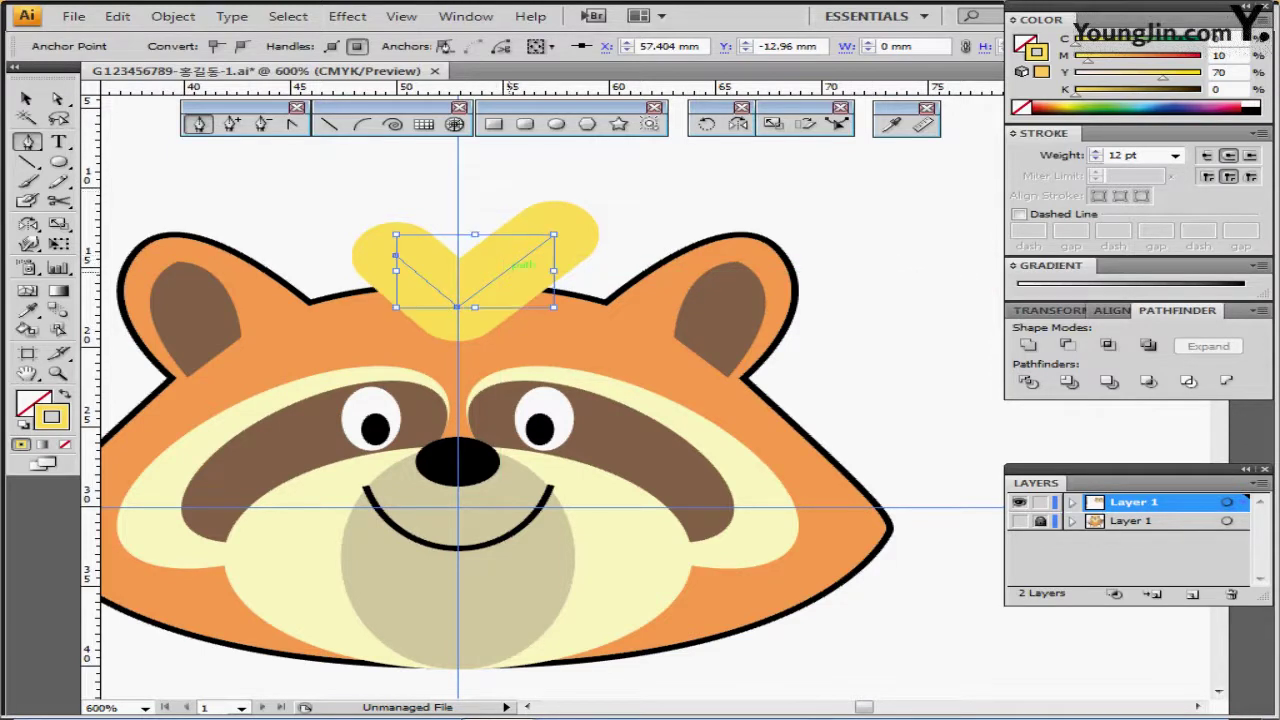
drag(512, 265, 514, 257)
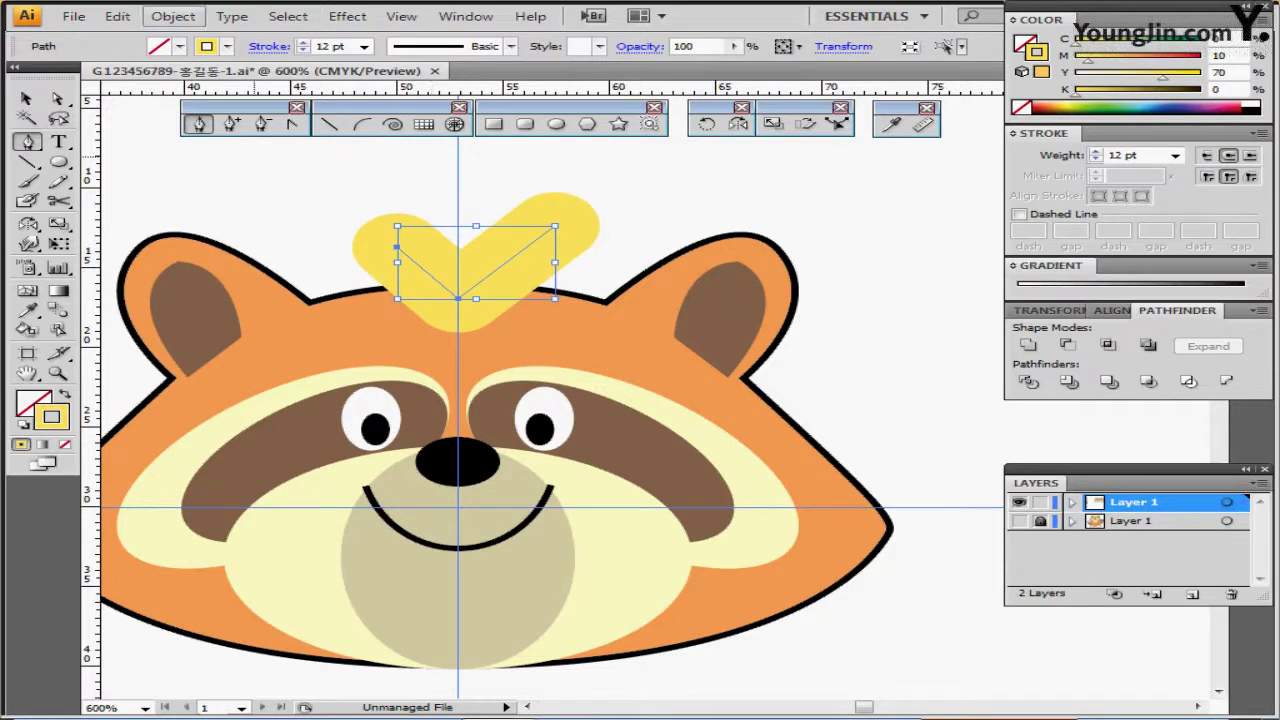
click(173, 16)
mouse_move(300, 378)
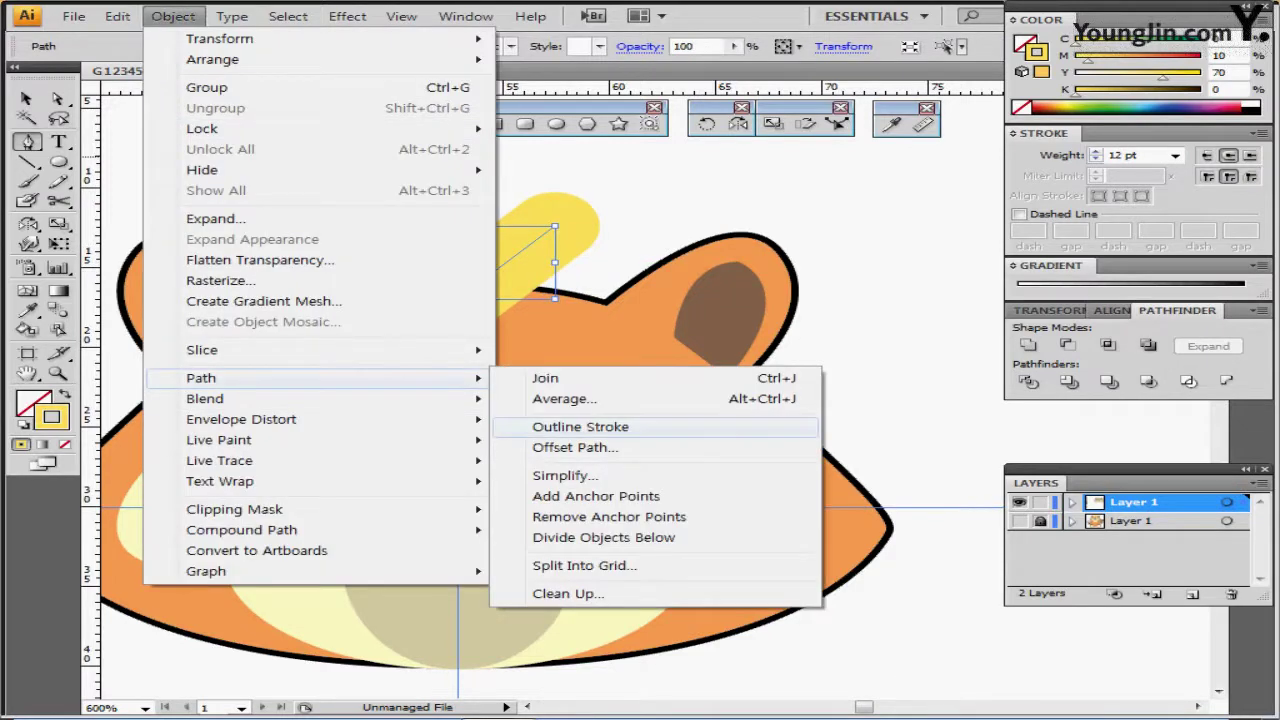
click(580, 426)
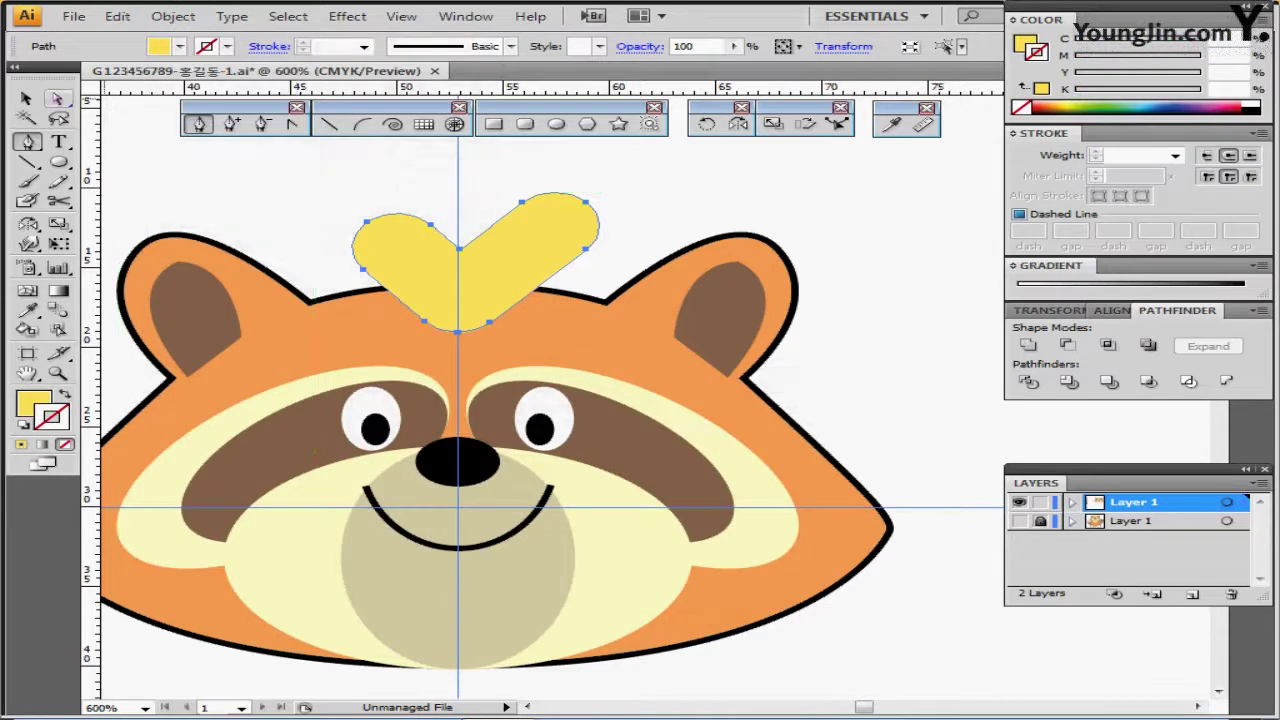
Step: Adjust the anchor point at the inner notch of the yellow hair tuft with the Direct Selection tool, and deselect the shape
key(a)
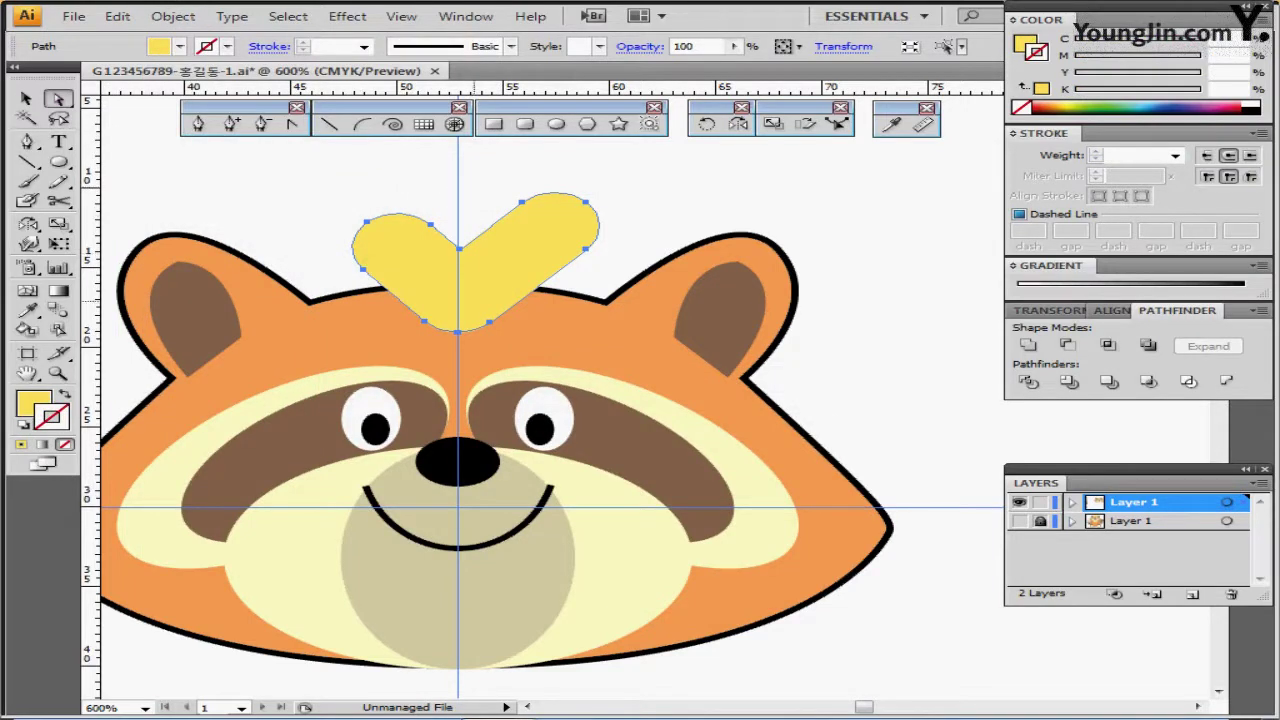
click(458, 247)
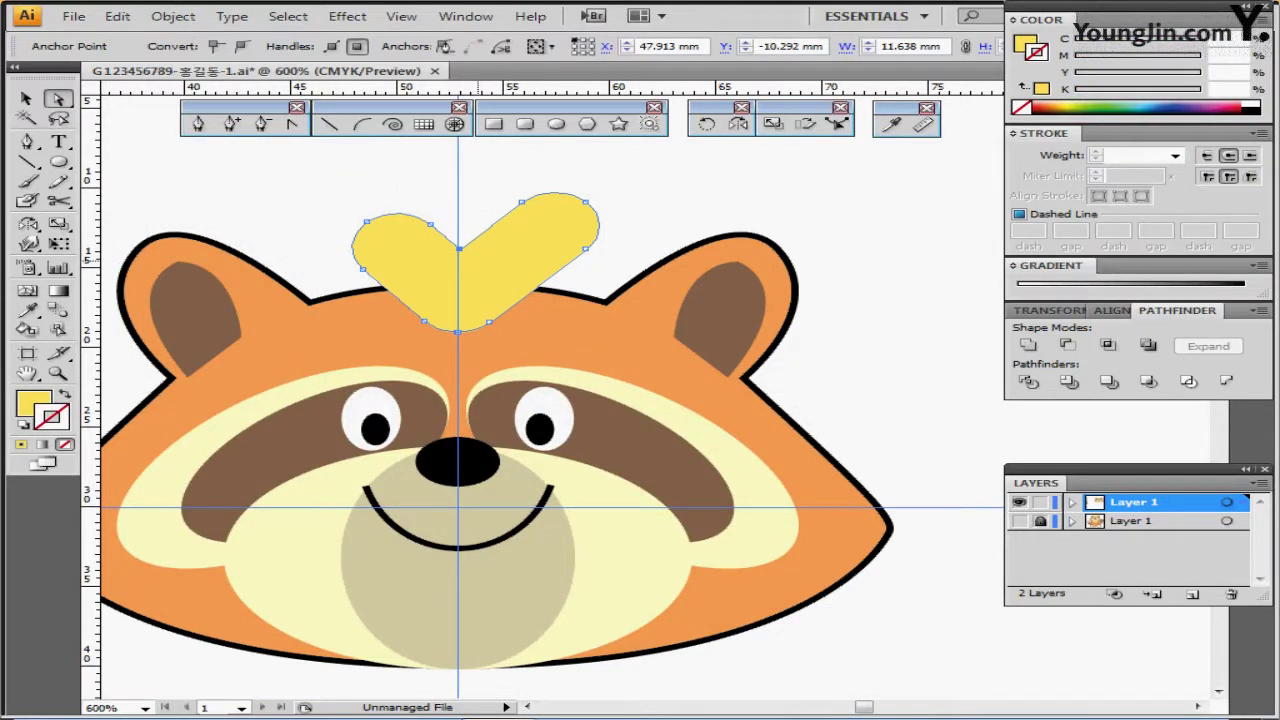
click(458, 247)
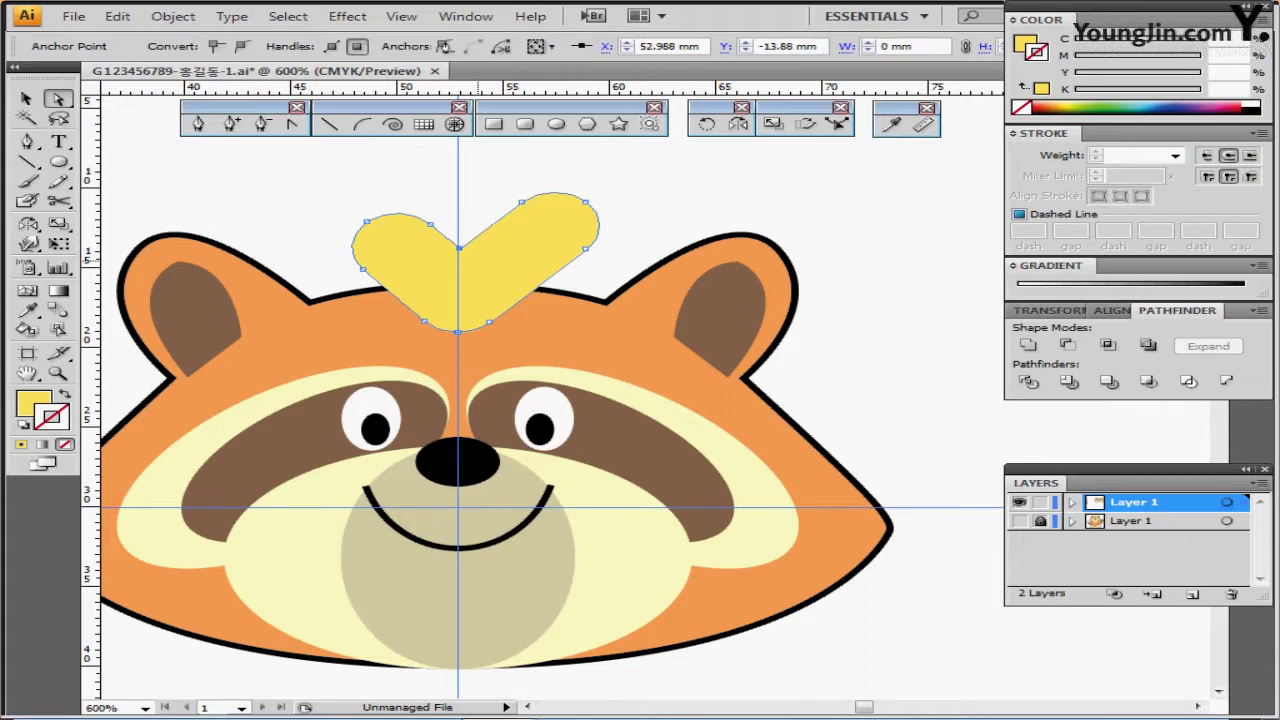
drag(458, 247, 489, 278)
click(492, 284)
click(642, 225)
Step: Create an ellipse 9 mm wide and 9 mm high in the empty area below the head, left of the vertical guide
scroll(700, 390, down, 2)
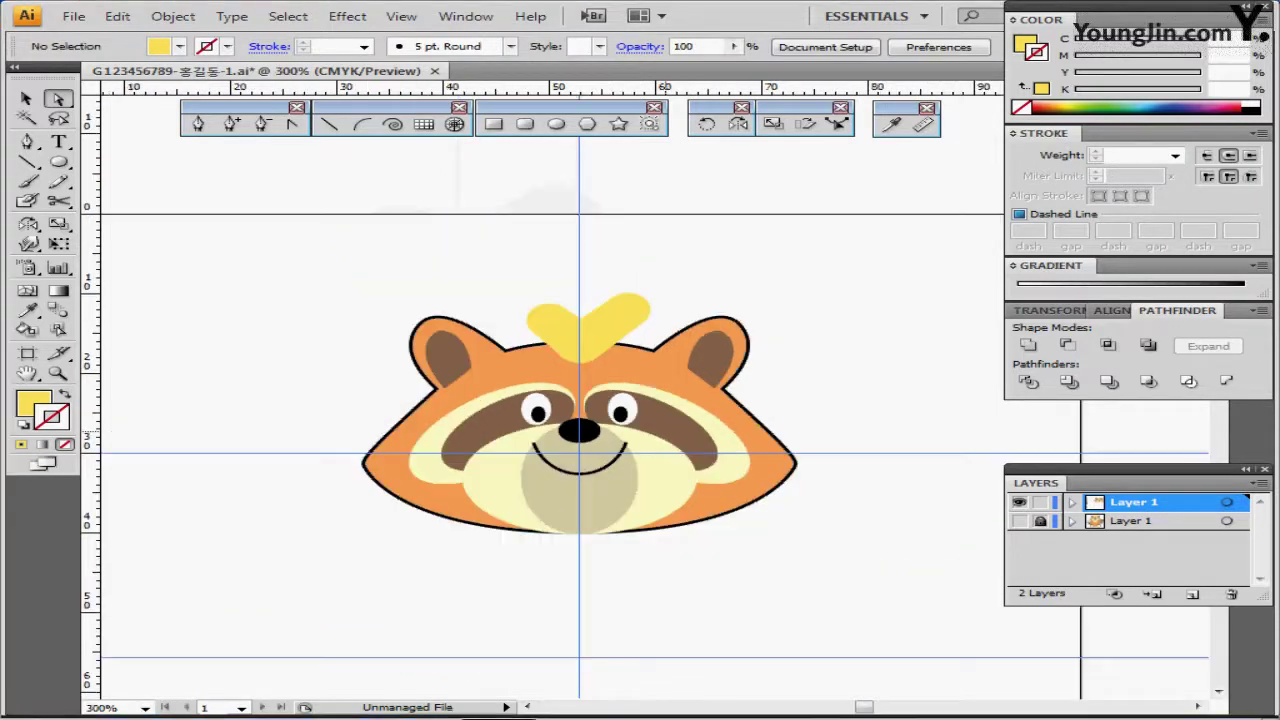
drag(700, 390, 660, 287)
drag(654, 453, 617, 318)
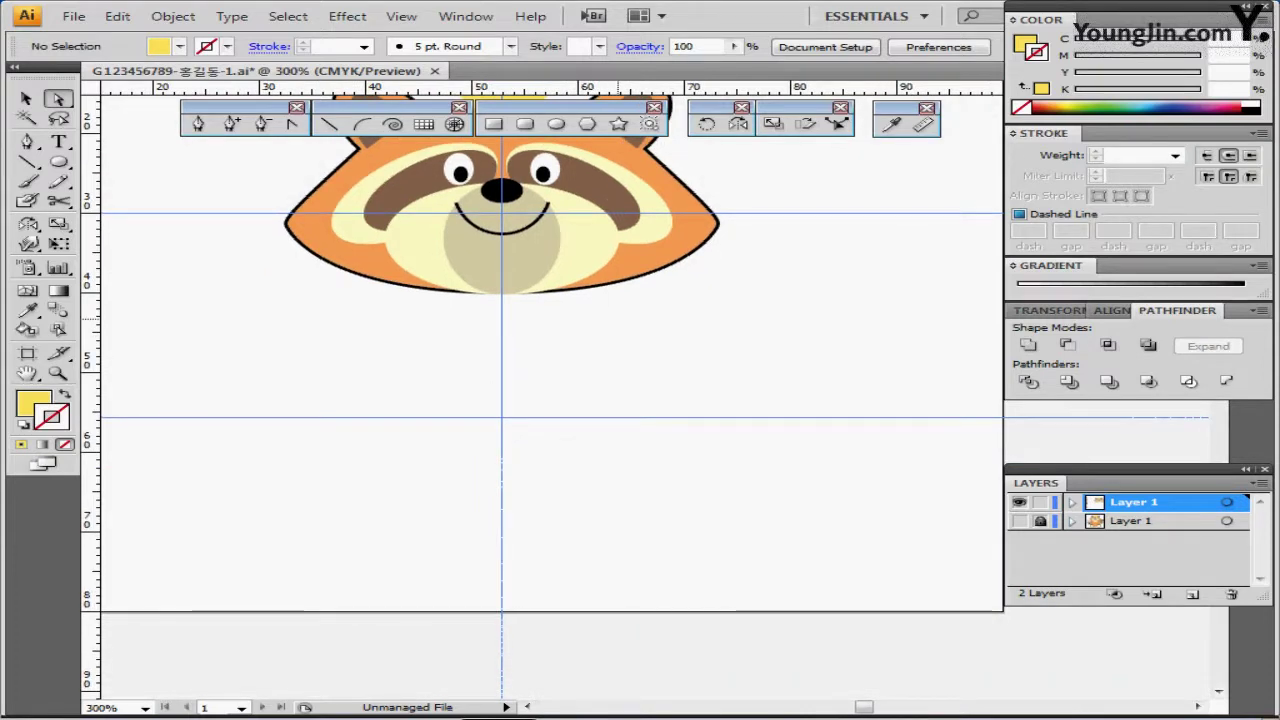
key(l)
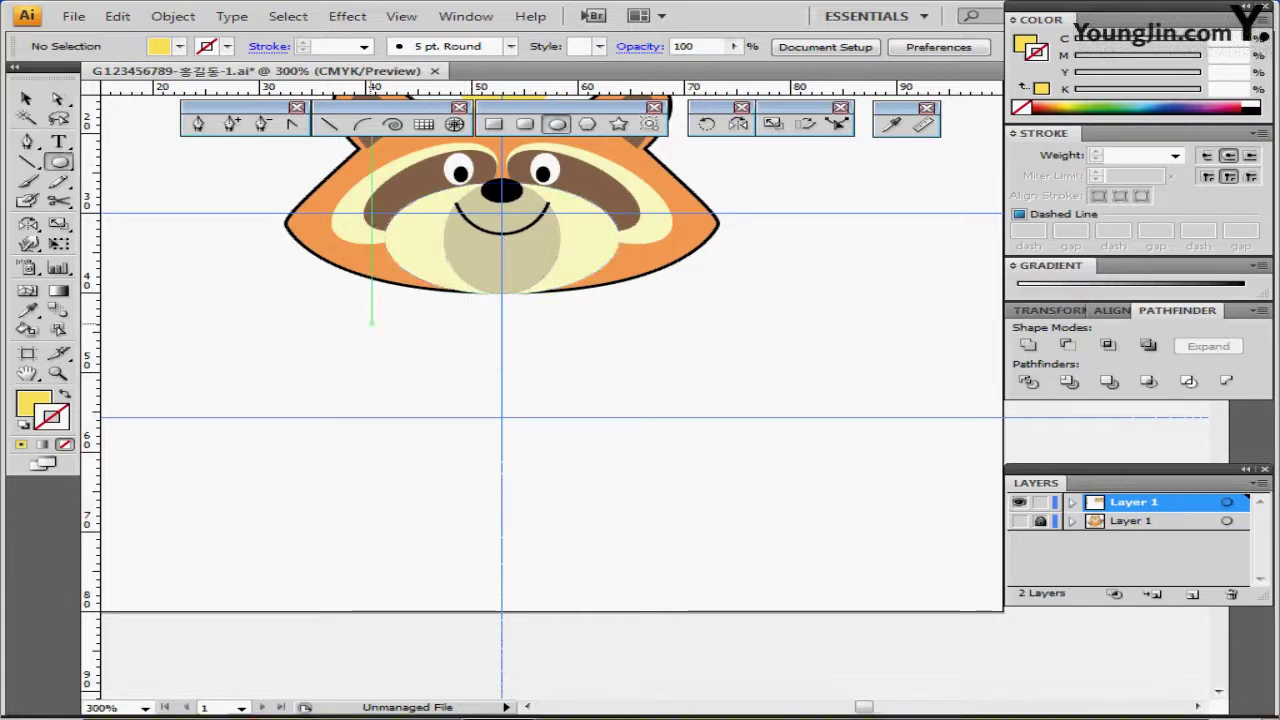
click(371, 322)
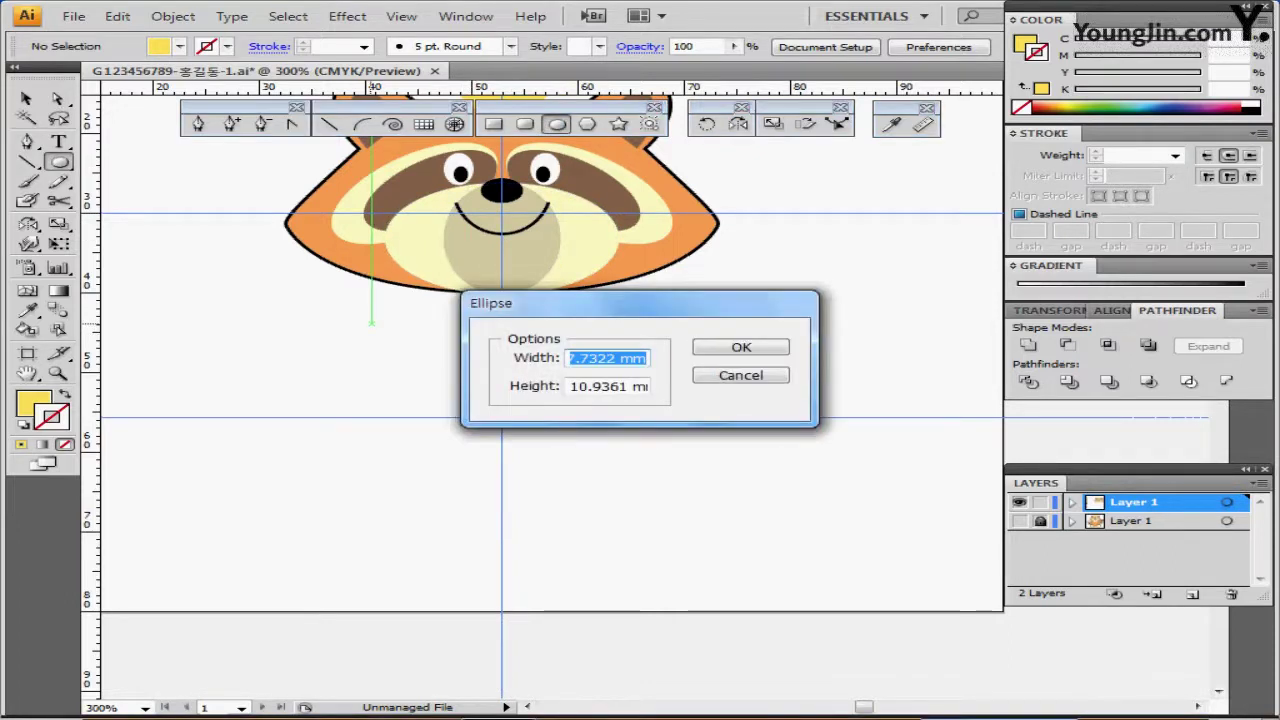
text(9)
key(Tab)
text(9)
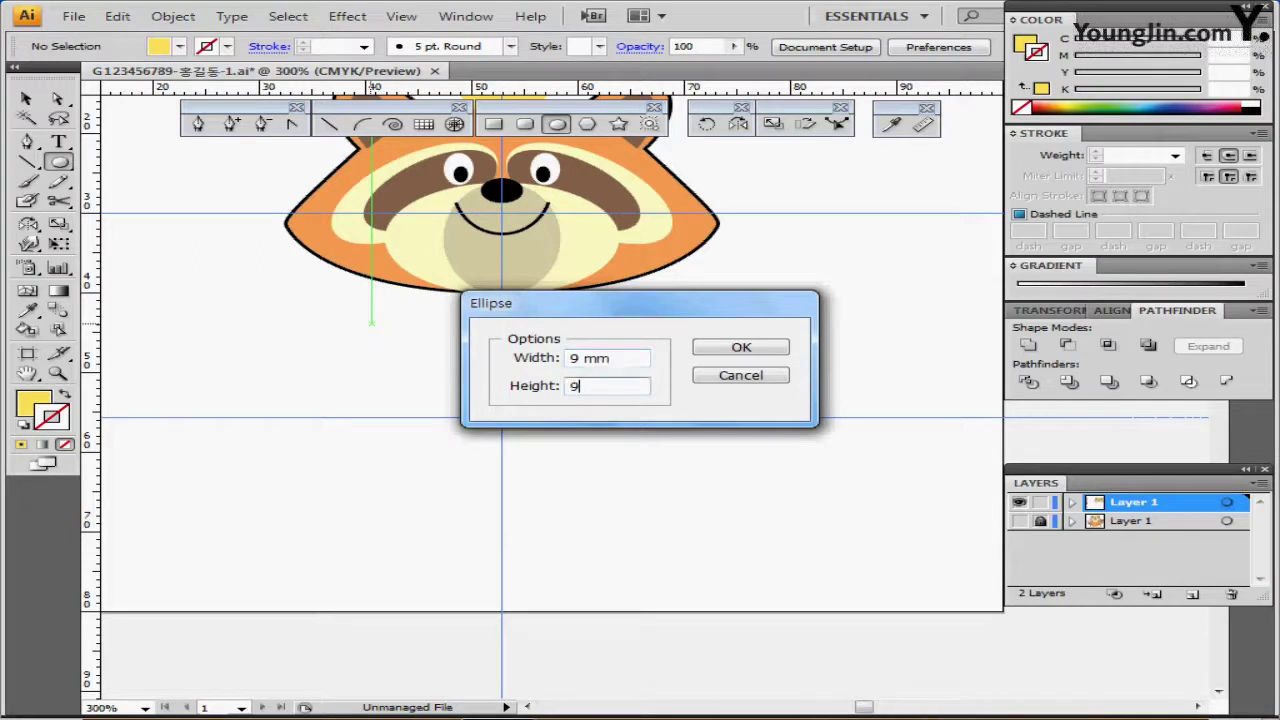
key(Return)
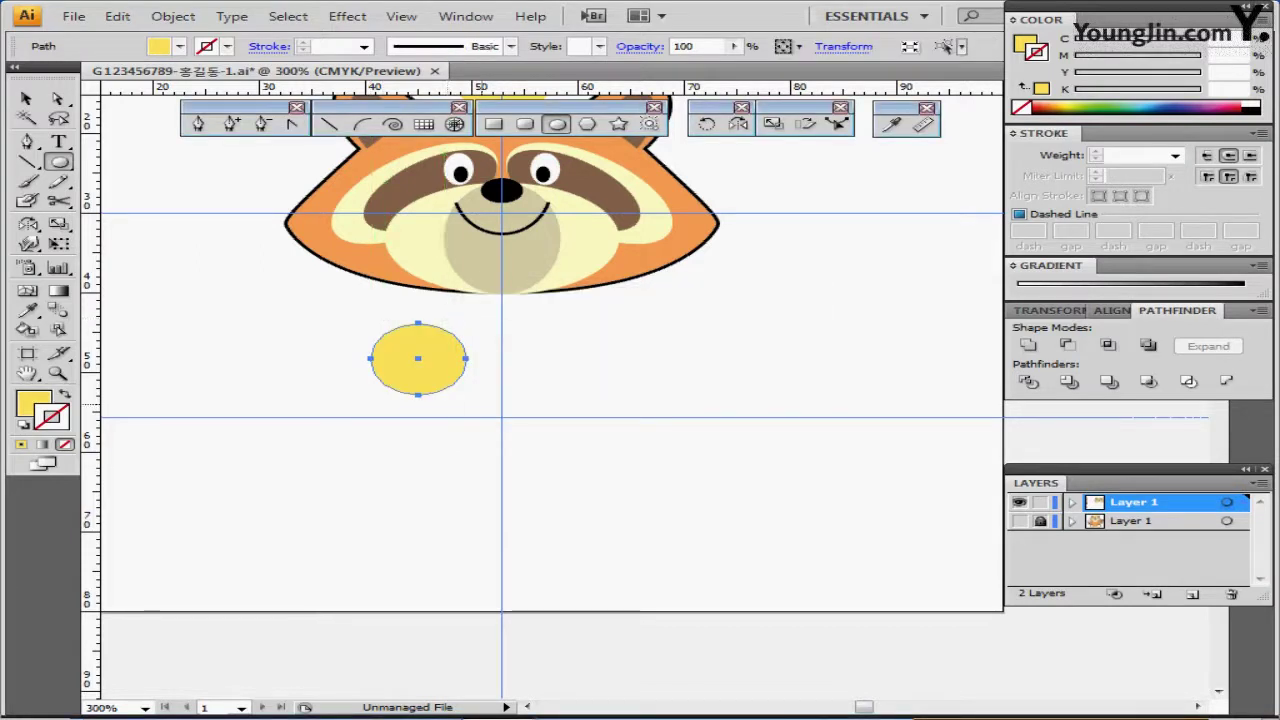
Step: Move the new ellipse down and left onto the lower horizontal guide, and give it the default white fill and 1 pt black stroke
drag(418, 358, 338, 432)
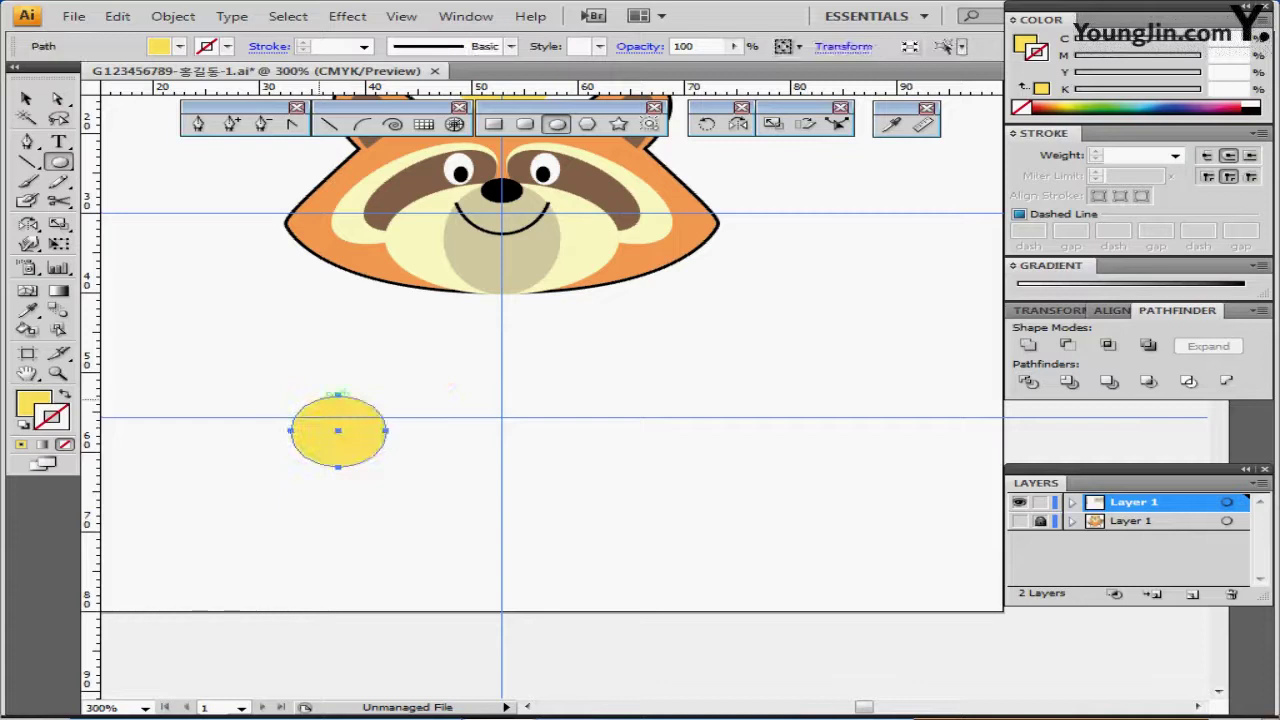
key(d)
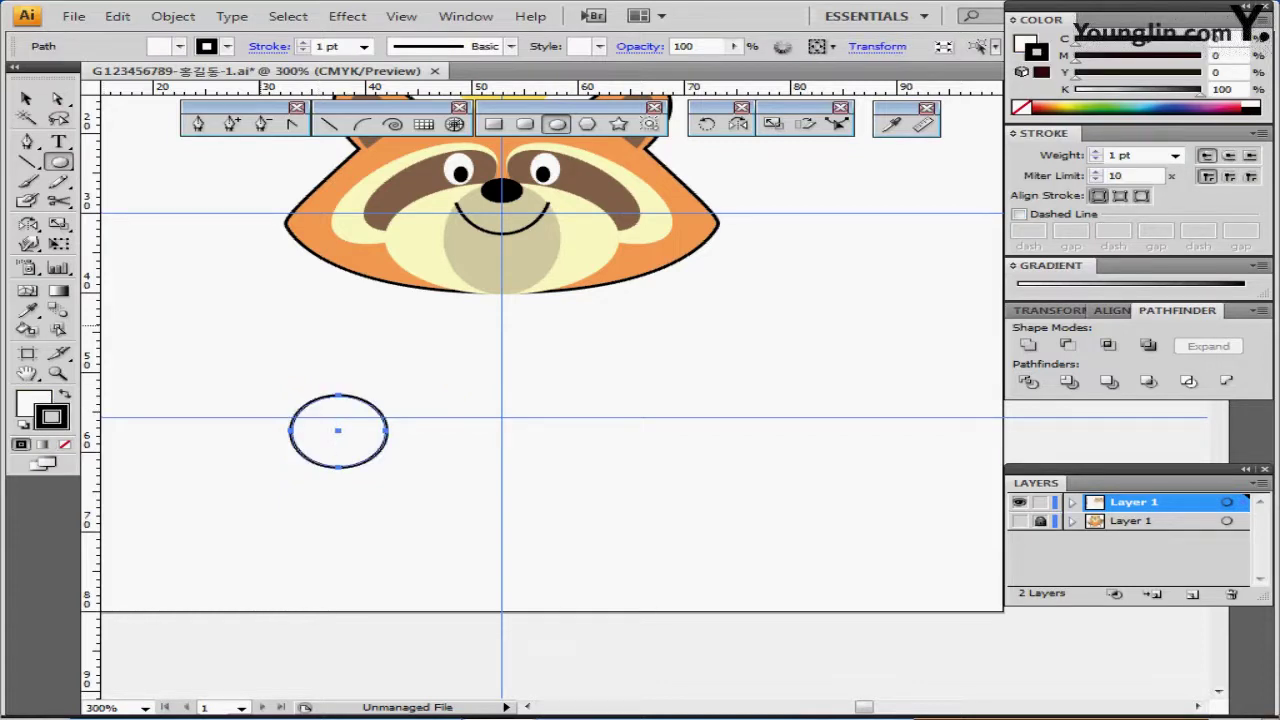
Step: Move the white ellipse up and left onto the hand circle of the reference layer, shown in outline view, and deselect it
key(ctrl+shift+a)
drag(338, 430, 302, 400)
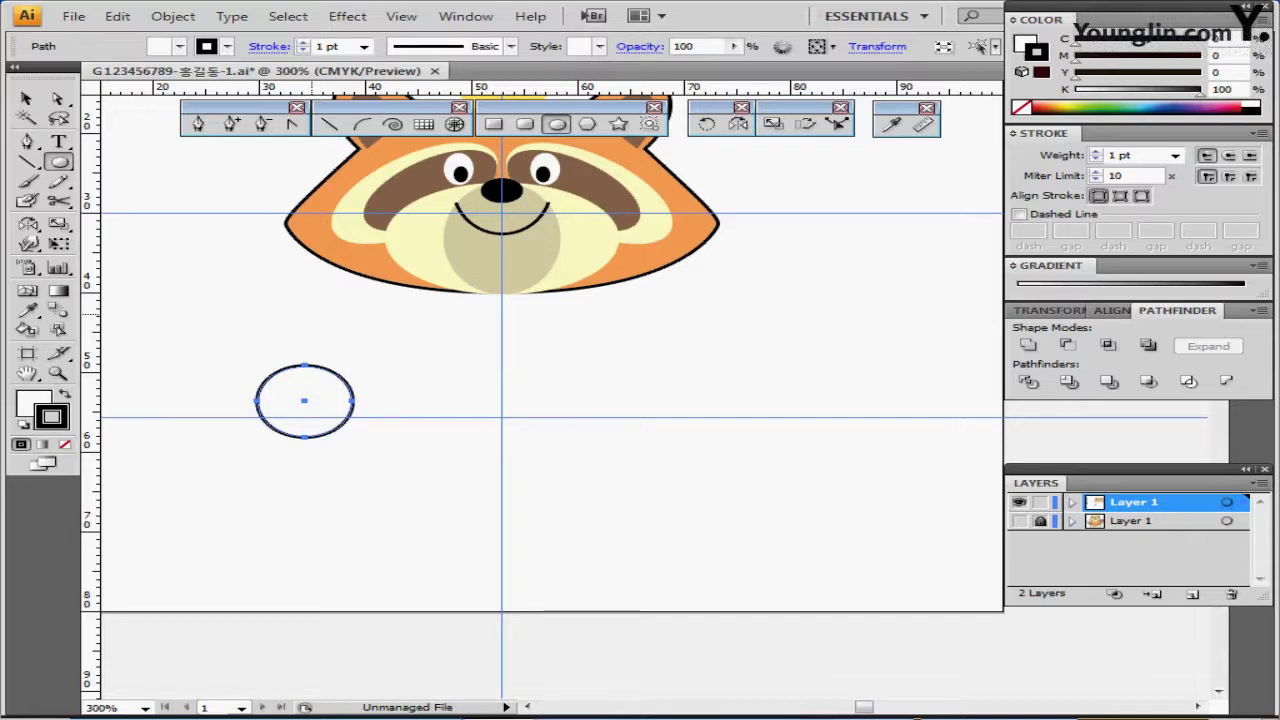
key(ctrl+shift+a)
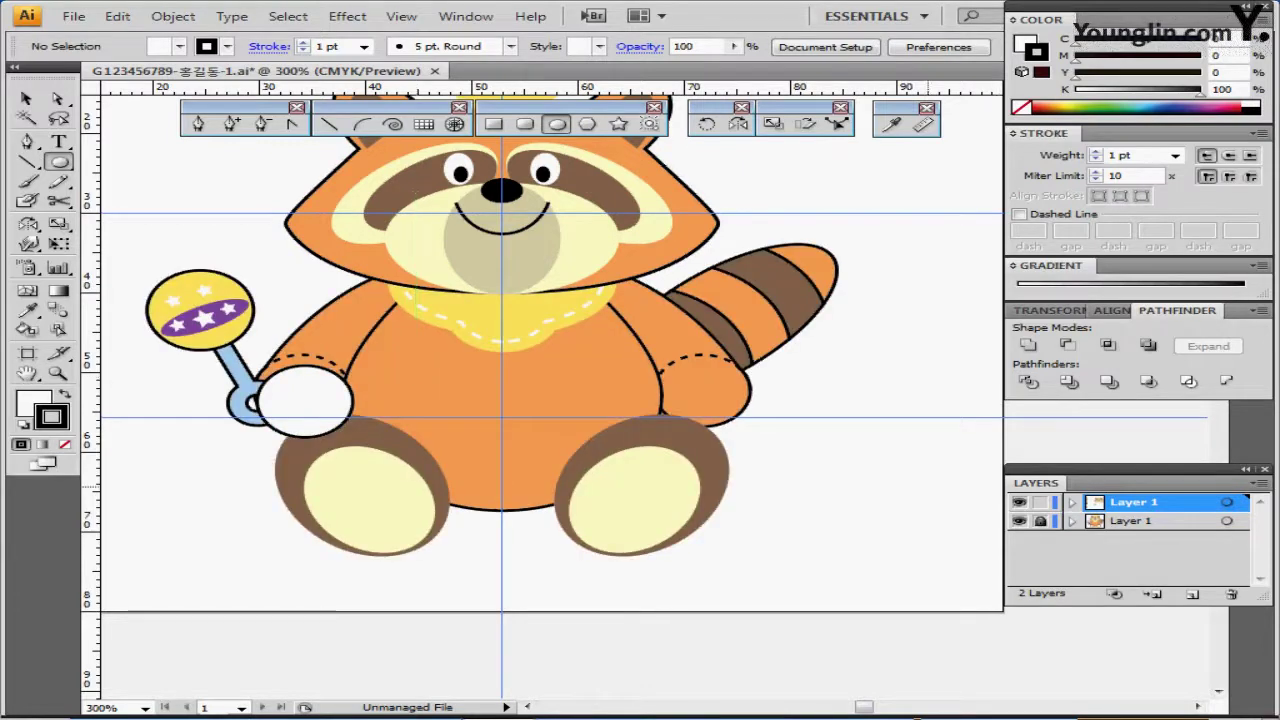
key(ctrl+y)
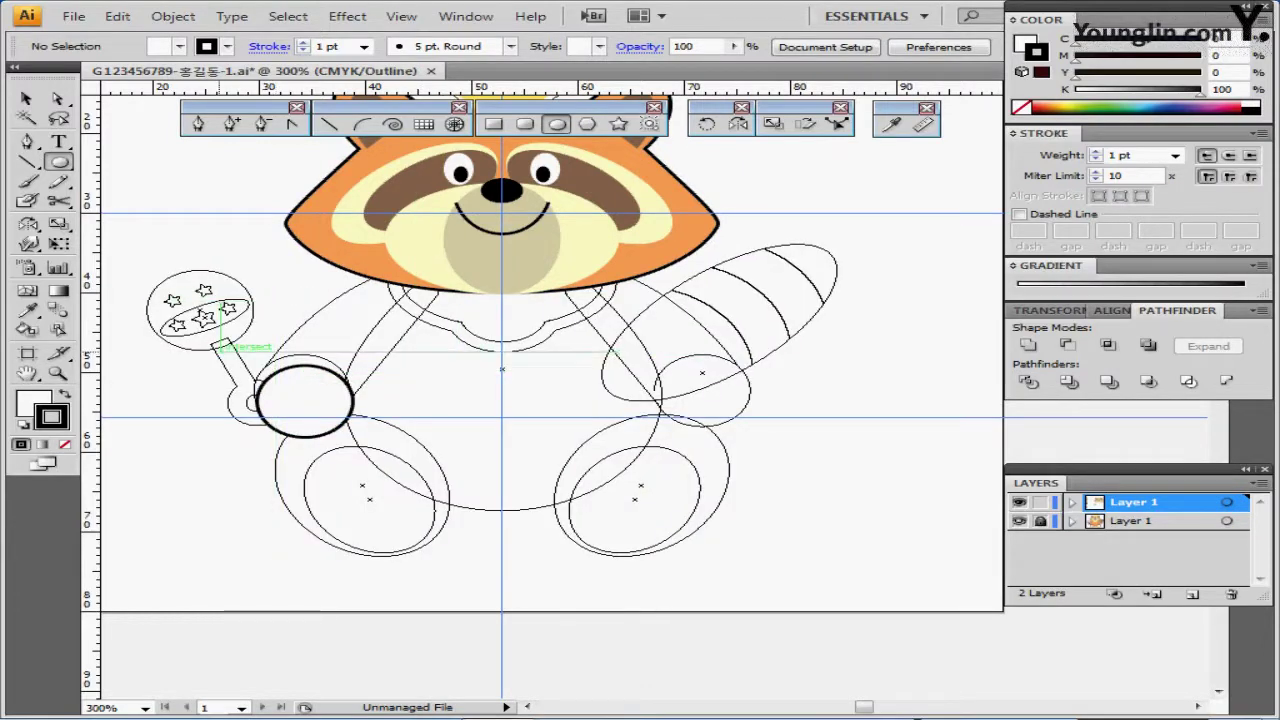
drag(328, 423, 322, 402)
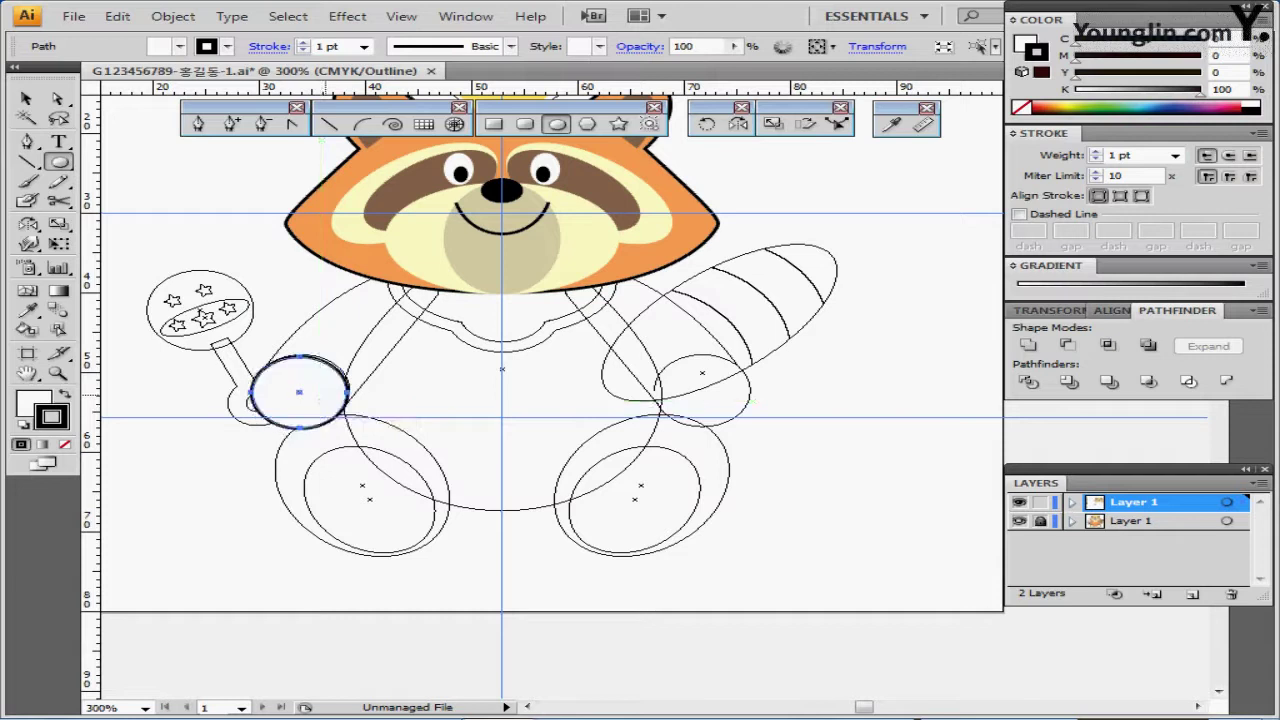
key(ctrl+shift+a)
Step: Start the arm with the Pen tool, tracing a curve from under the left cheek down to the left edge of the hand ellipse
click(28, 142)
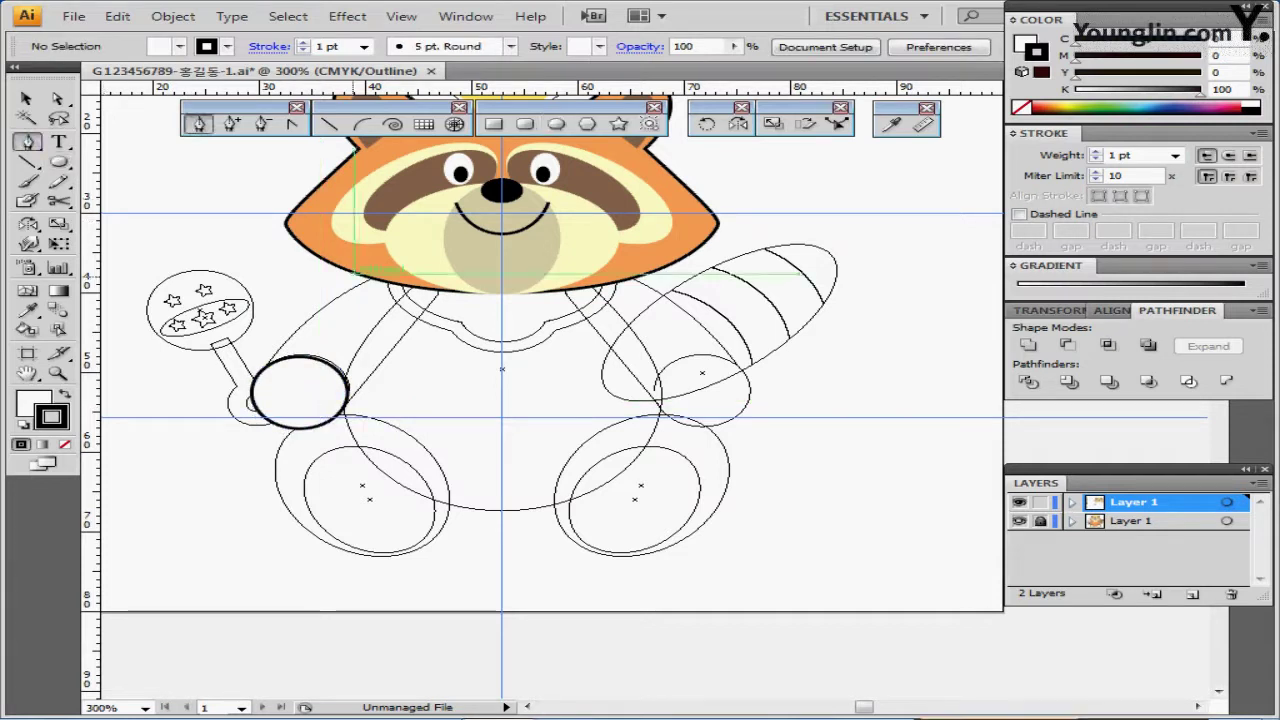
click(400, 264)
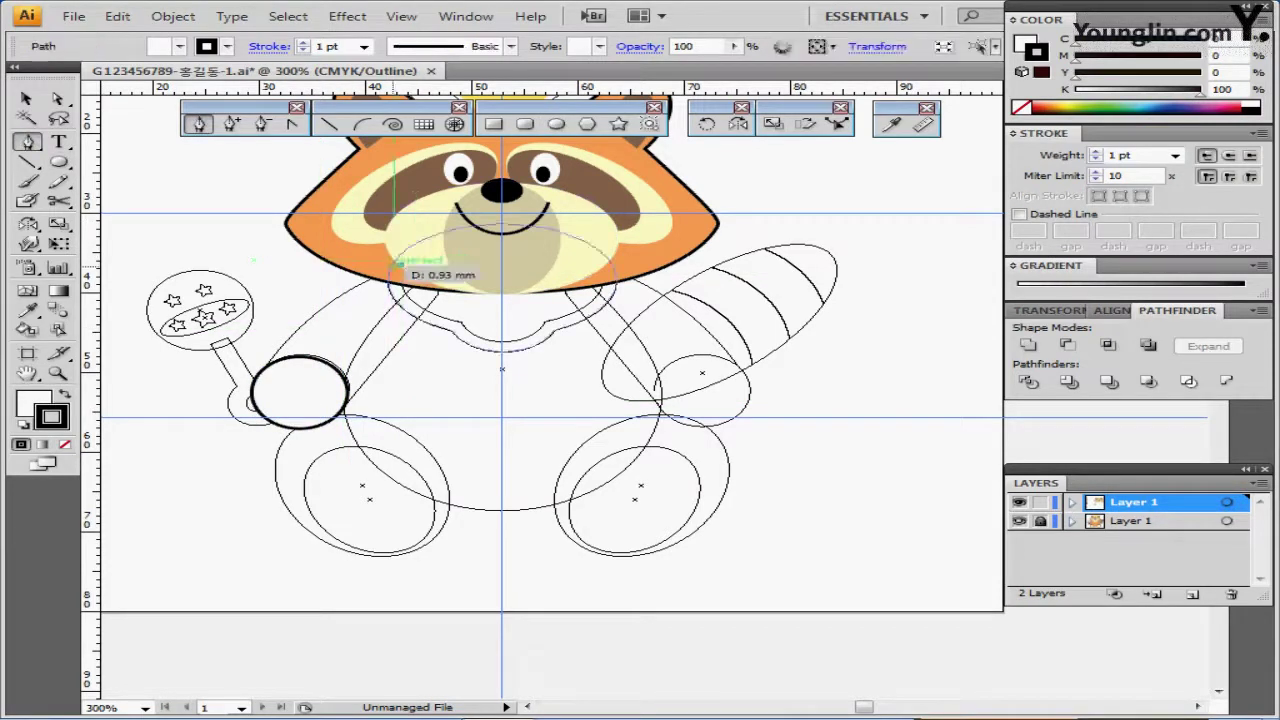
click(254, 382)
drag(252, 402, 226, 464)
click(252, 391)
drag(252, 396, 343, 404)
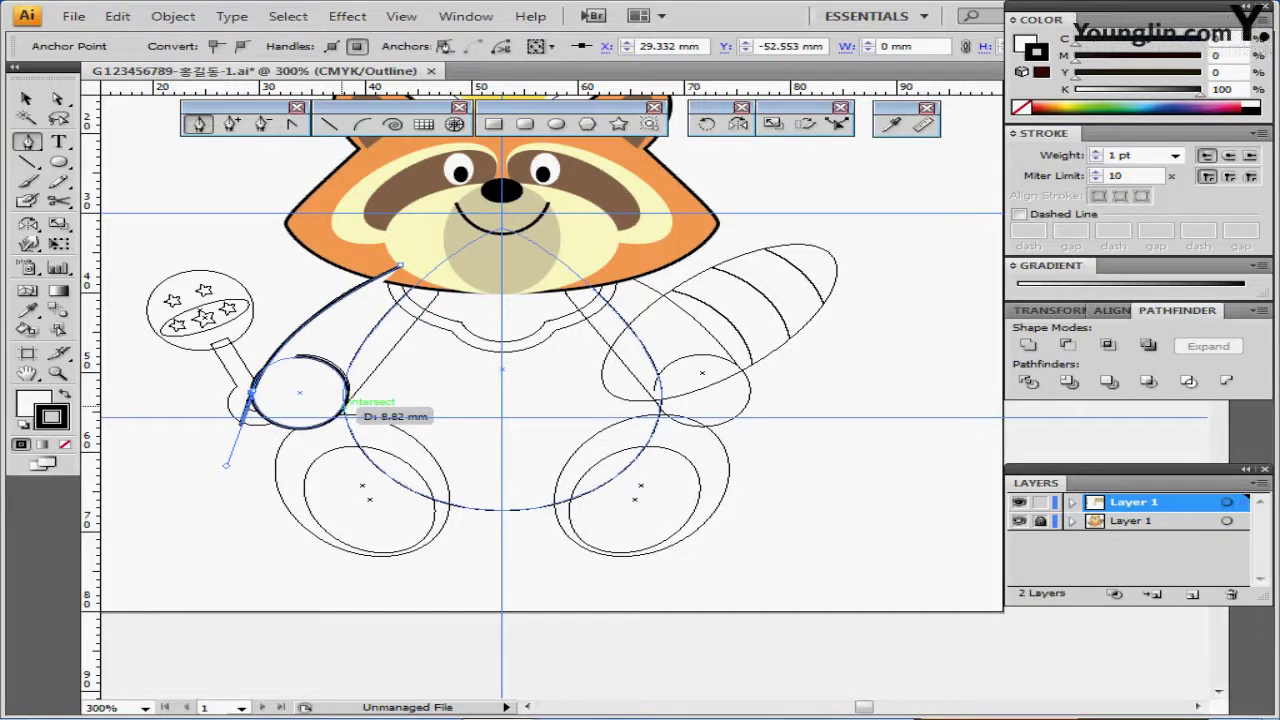
drag(343, 404, 426, 285)
click(422, 288)
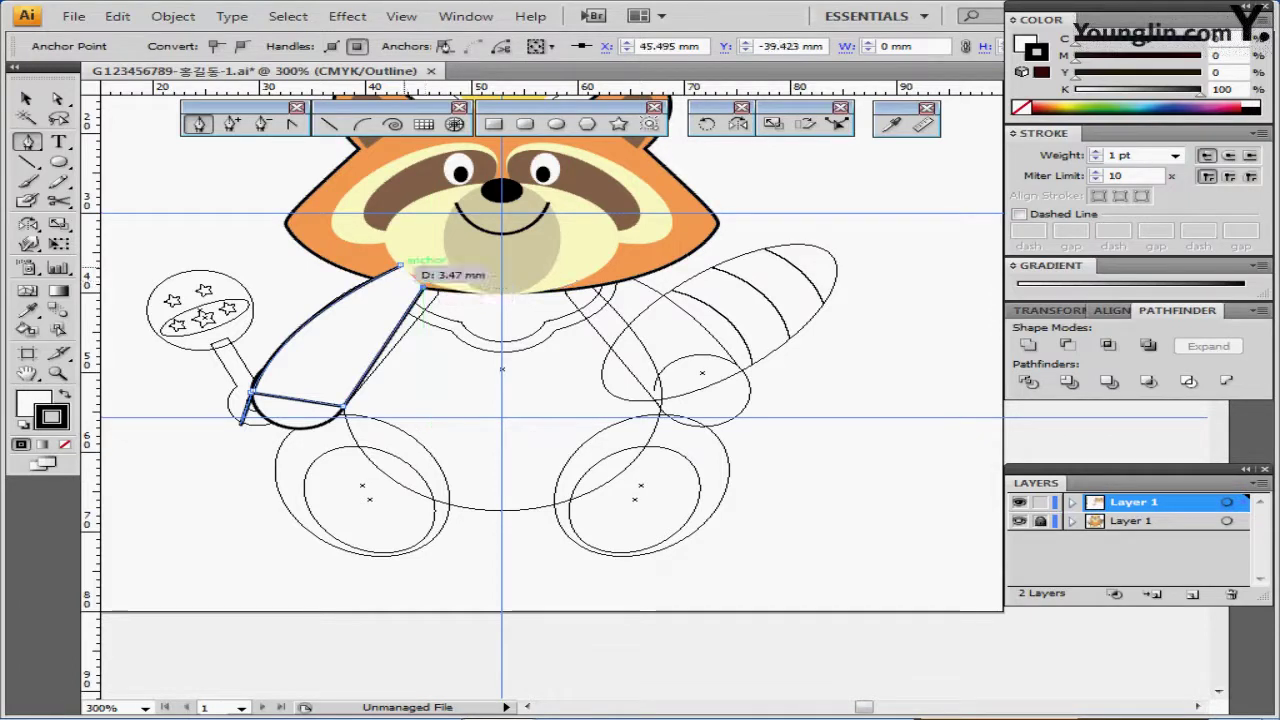
click(401, 266)
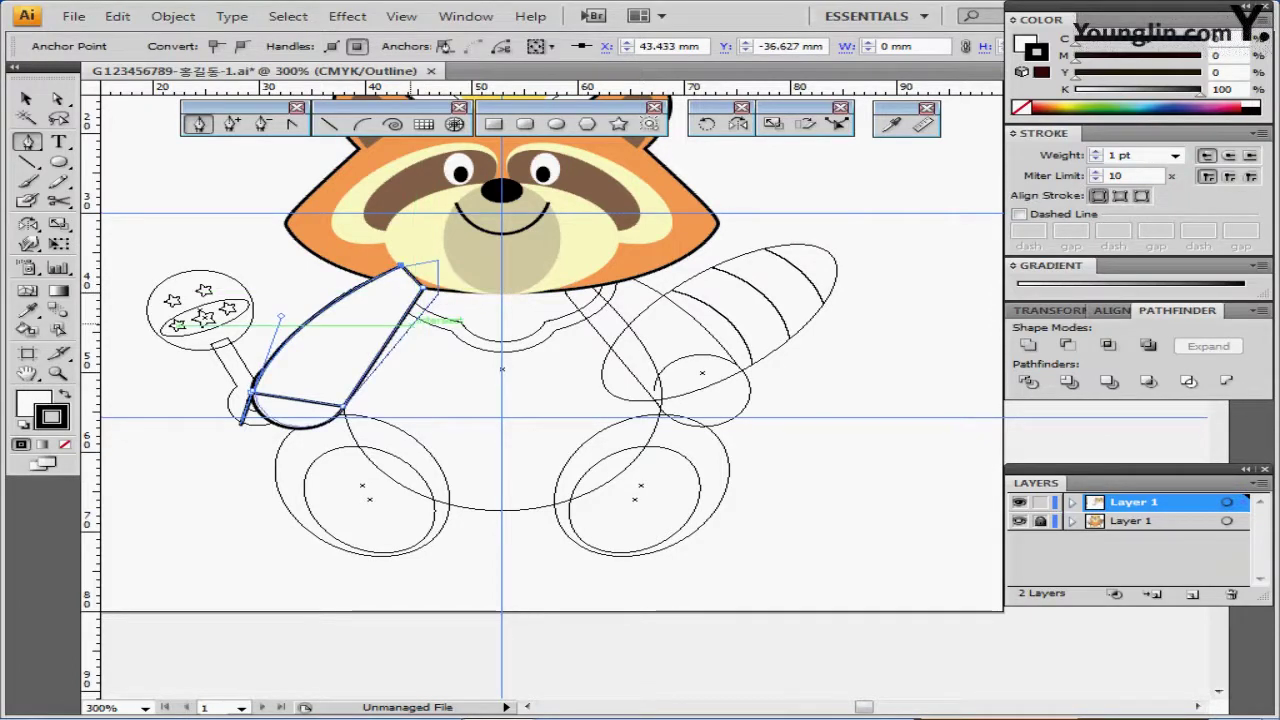
key(ctrl+z)
key(ctrl+z)
key(ctrl+z)
key(ctrl+z)
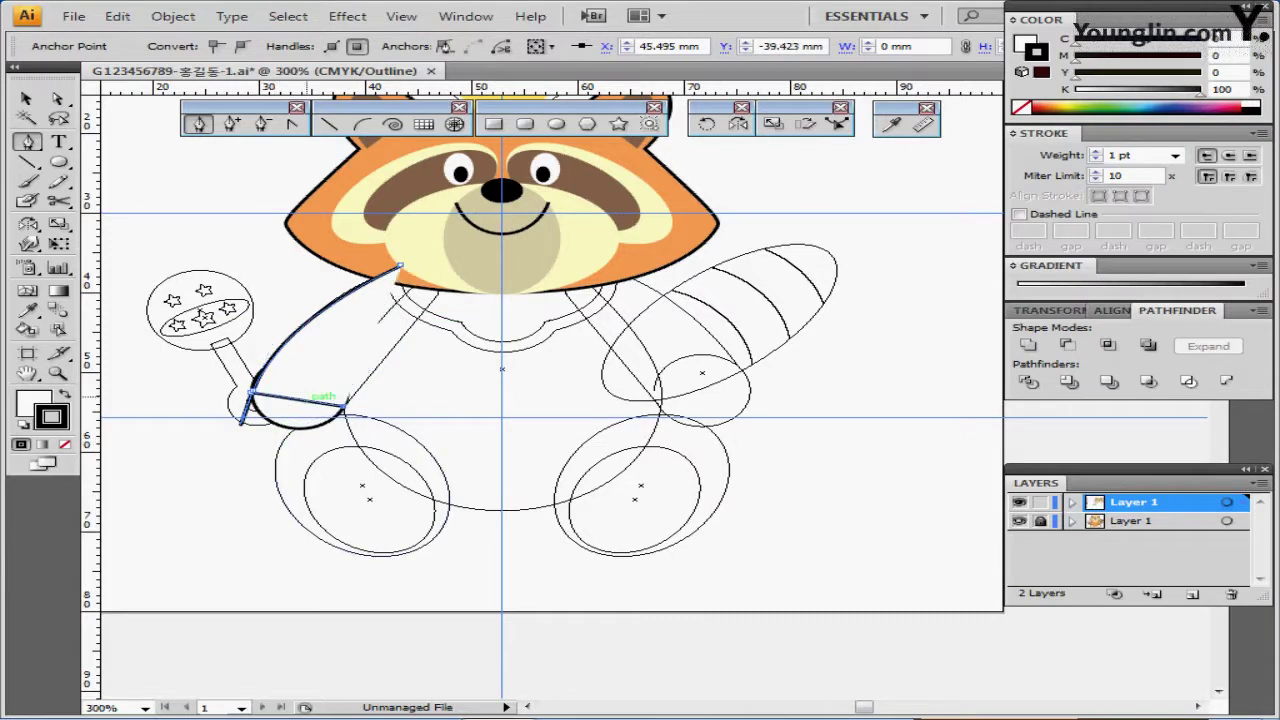
drag(250, 398, 331, 410)
key(ctrl+z)
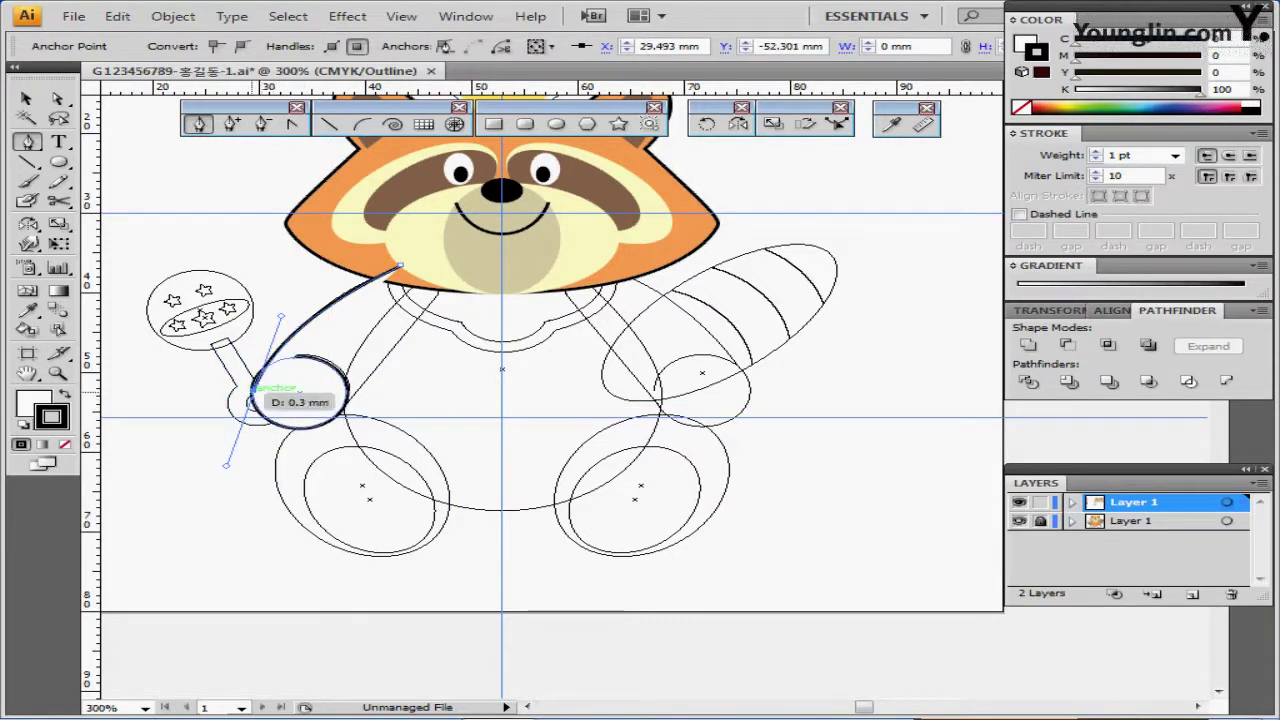
Step: Retract the outgoing handle at the hand, add straight segments to its right edge and up to the chin, and close the arm path
click(253, 390)
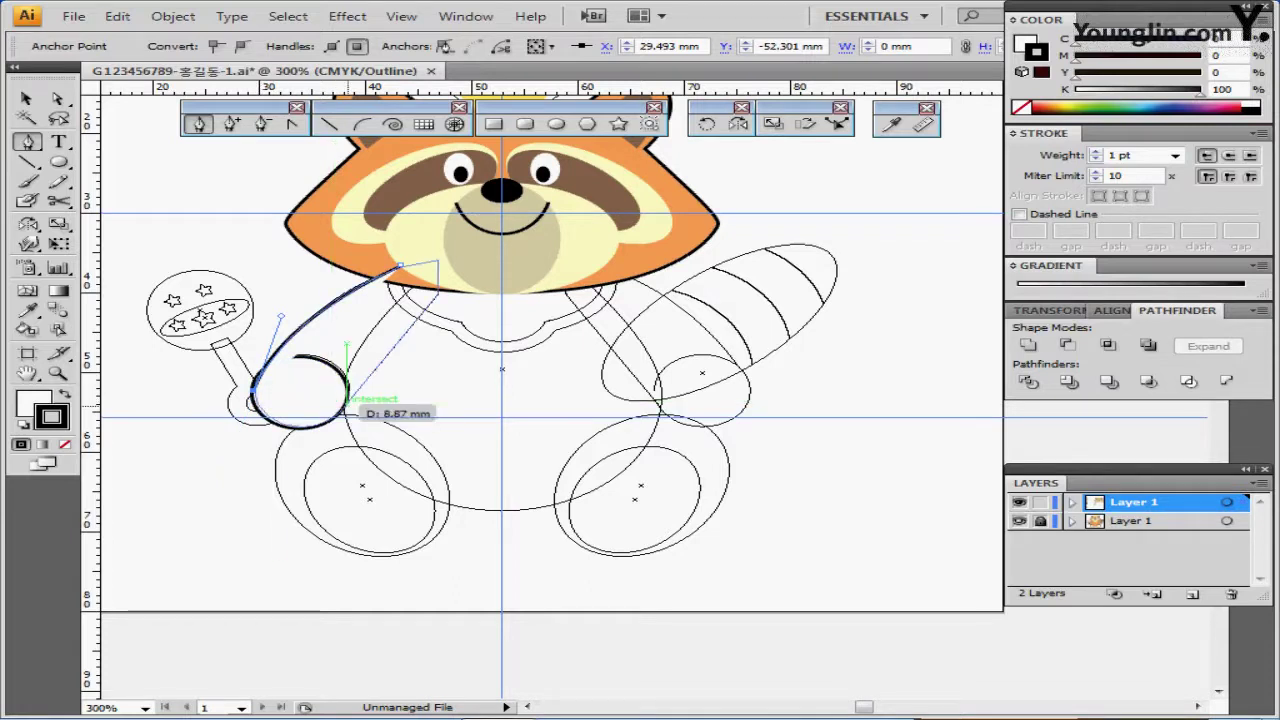
click(345, 404)
click(429, 284)
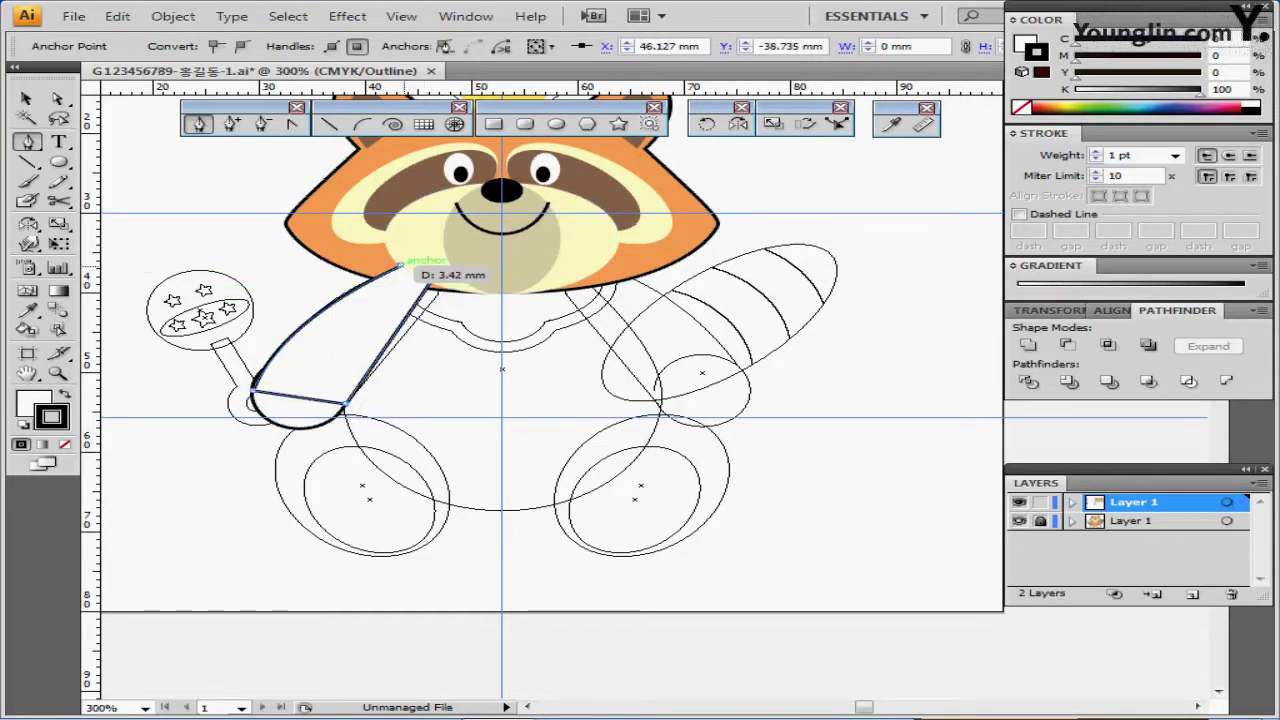
drag(400, 266, 400, 265)
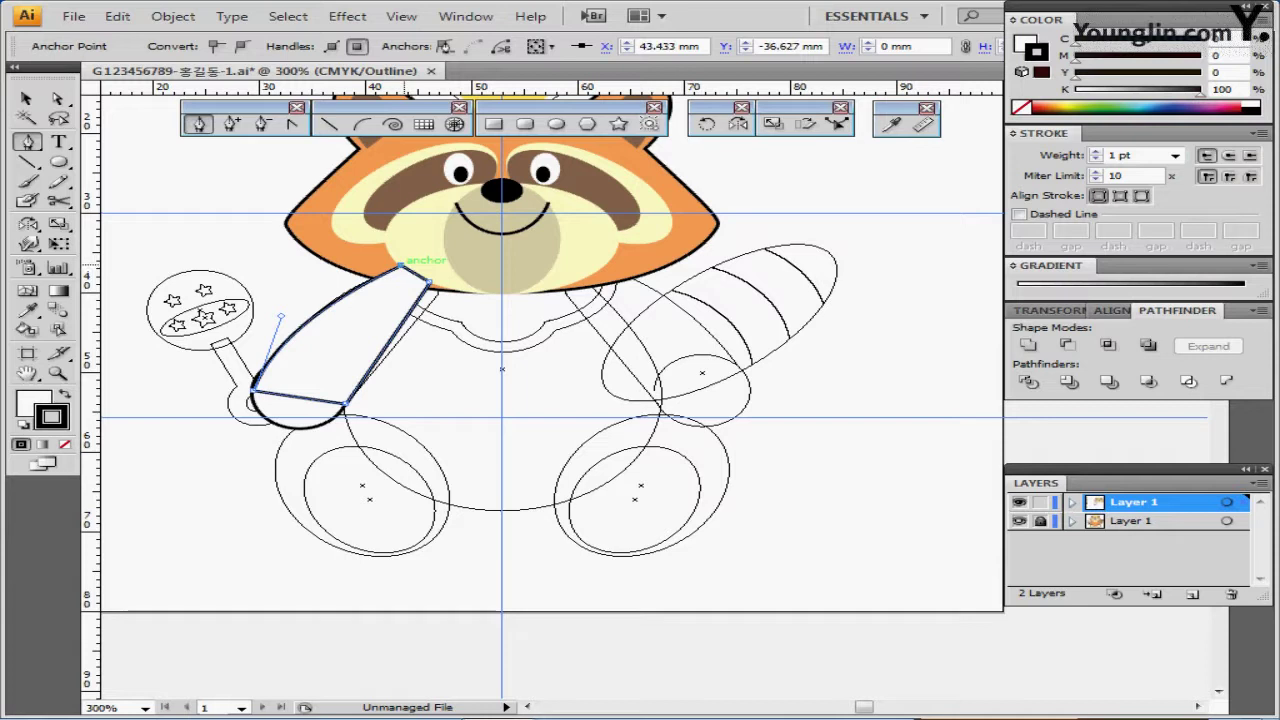
key(ctrl+z)
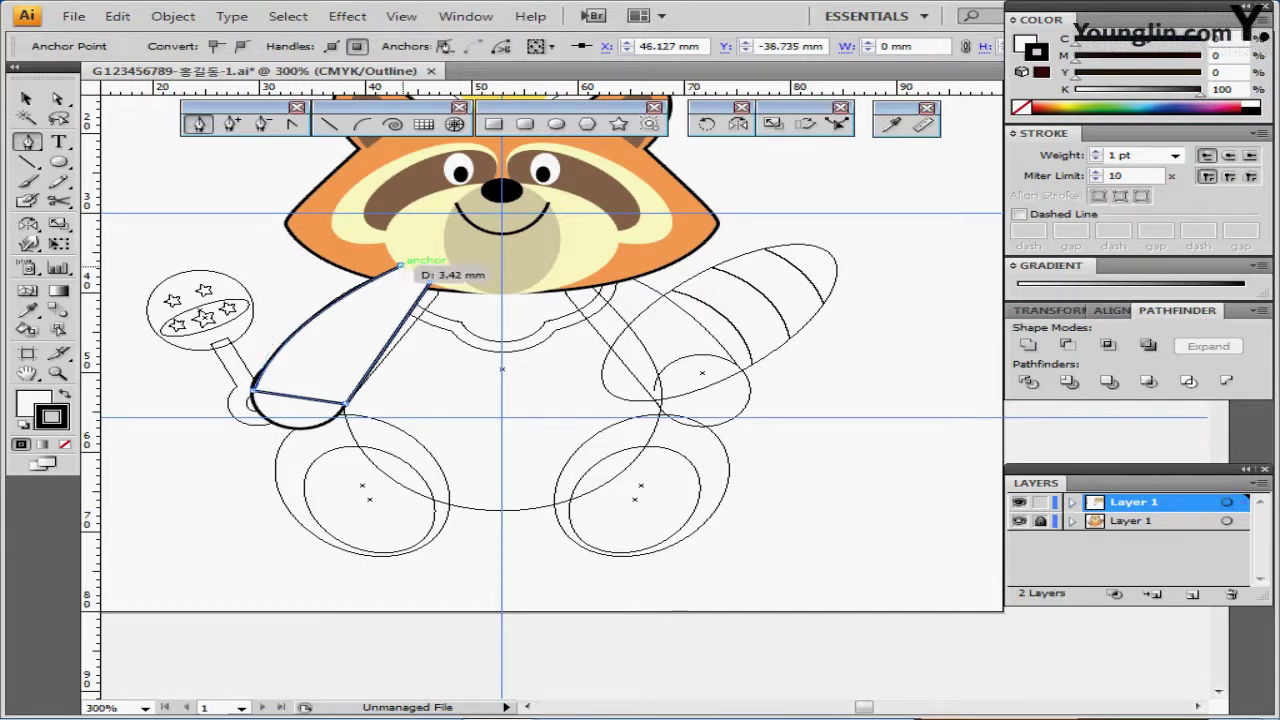
click(401, 266)
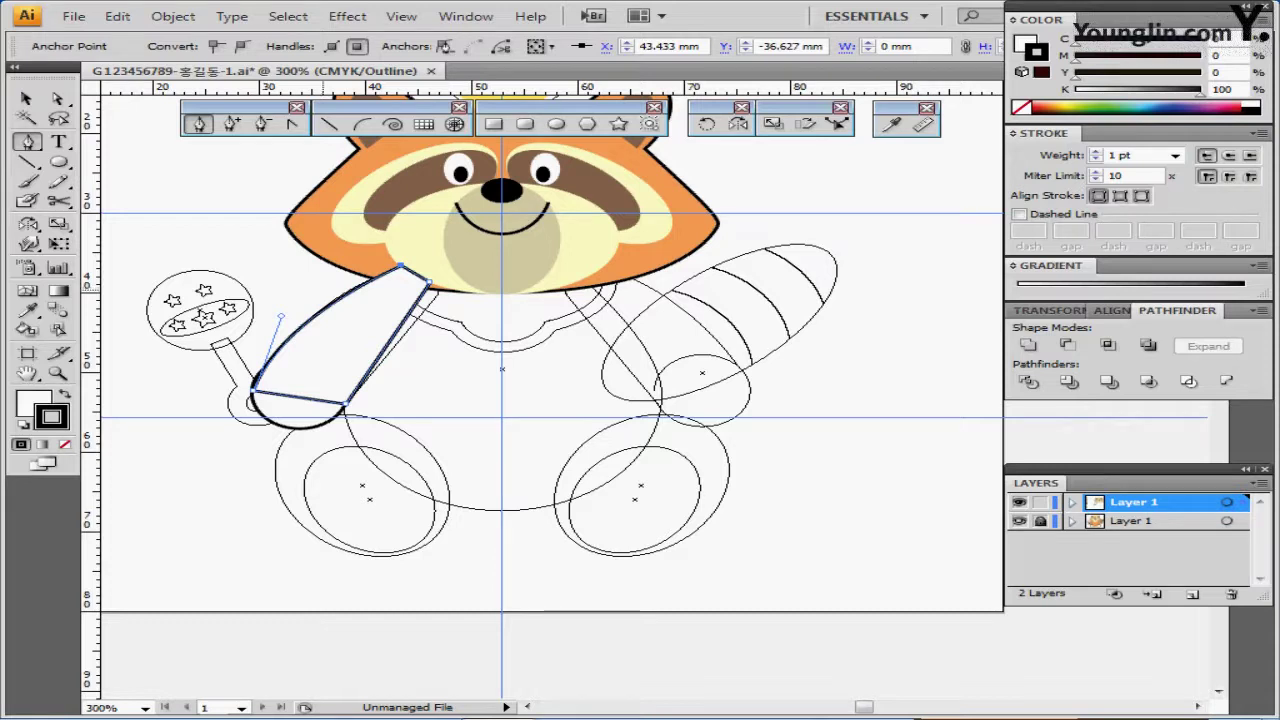
Step: With the reference layer hidden, unite the arm path with the hand ellipse and sample the head's orange fill onto the combined shape
ctrl+shift+click(309, 408)
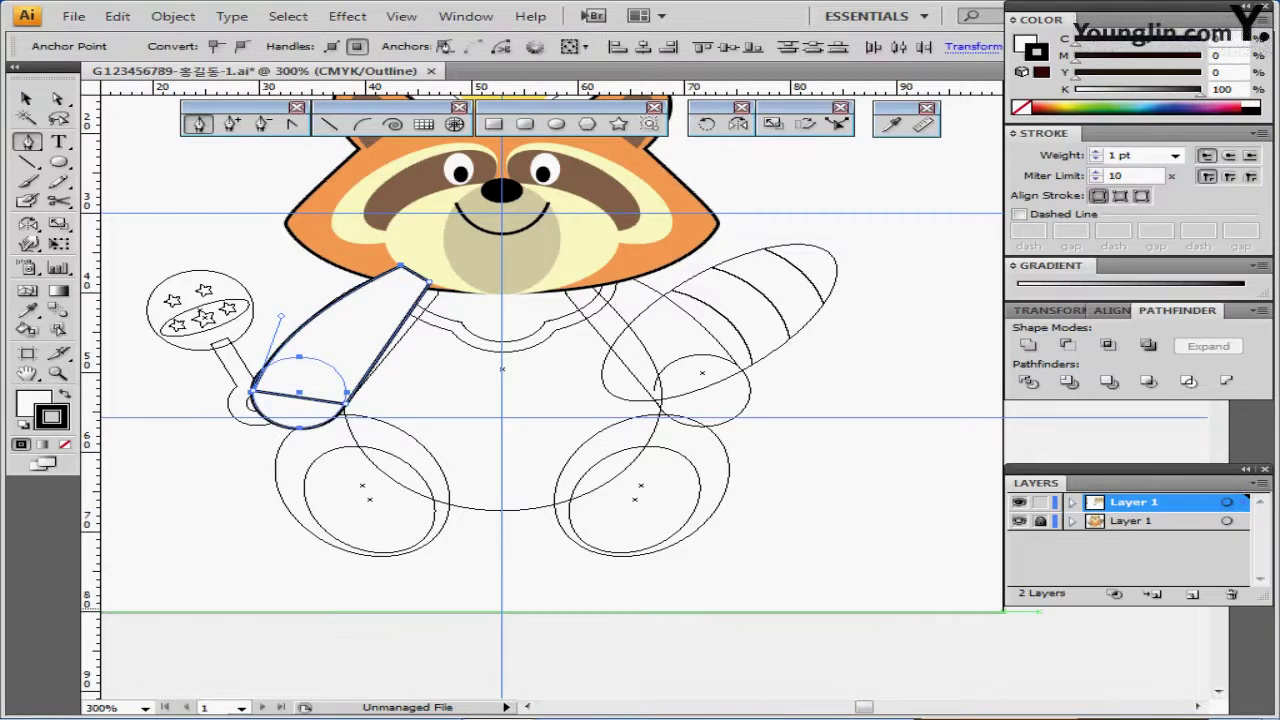
click(1019, 521)
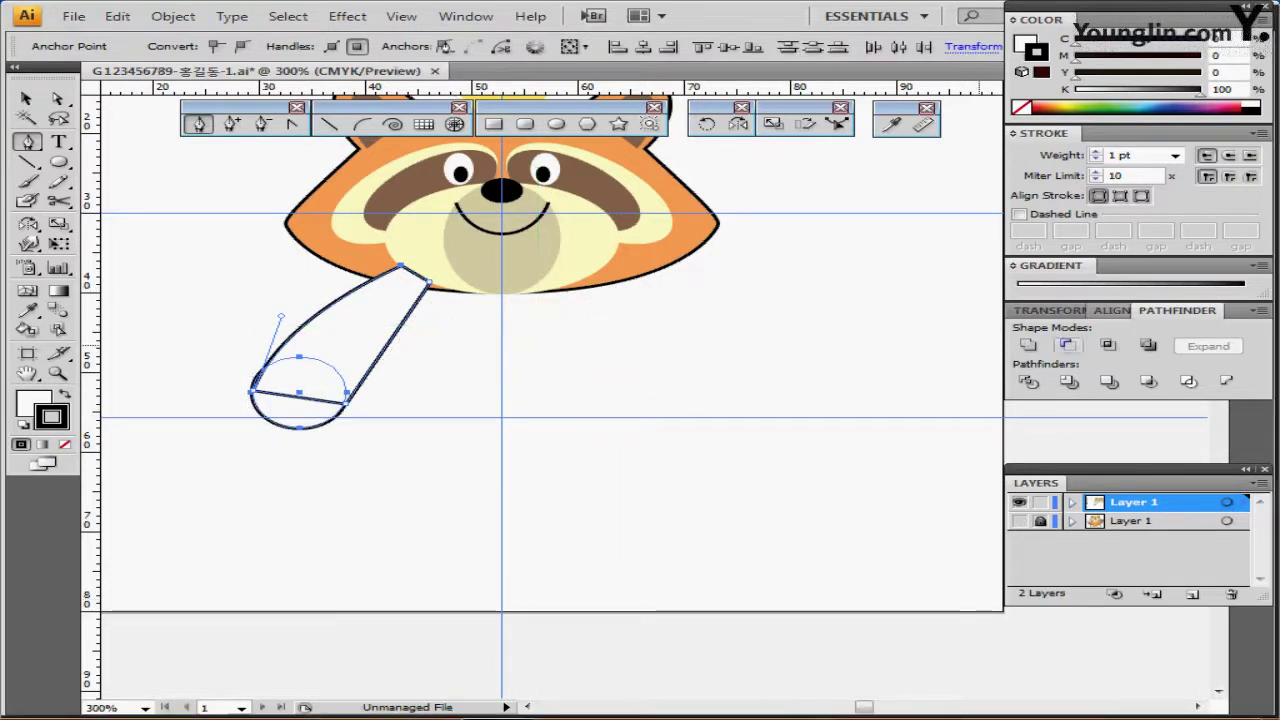
click(1028, 344)
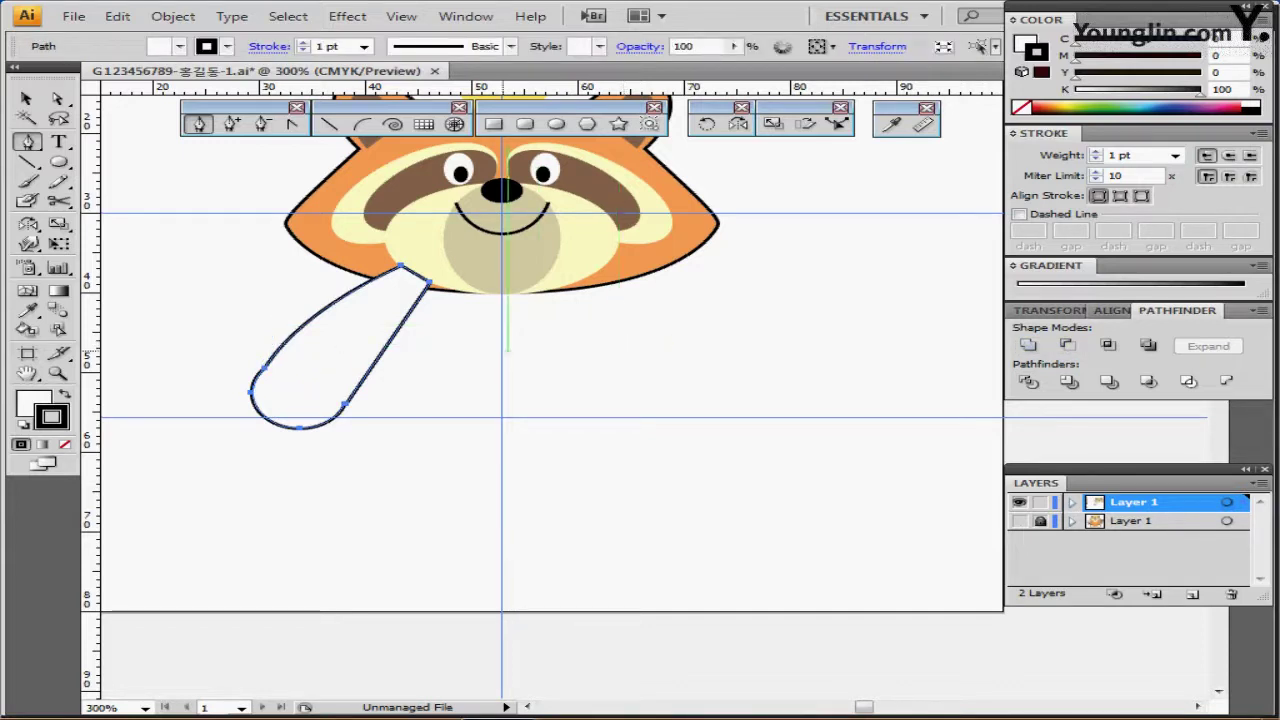
key(i)
click(318, 224)
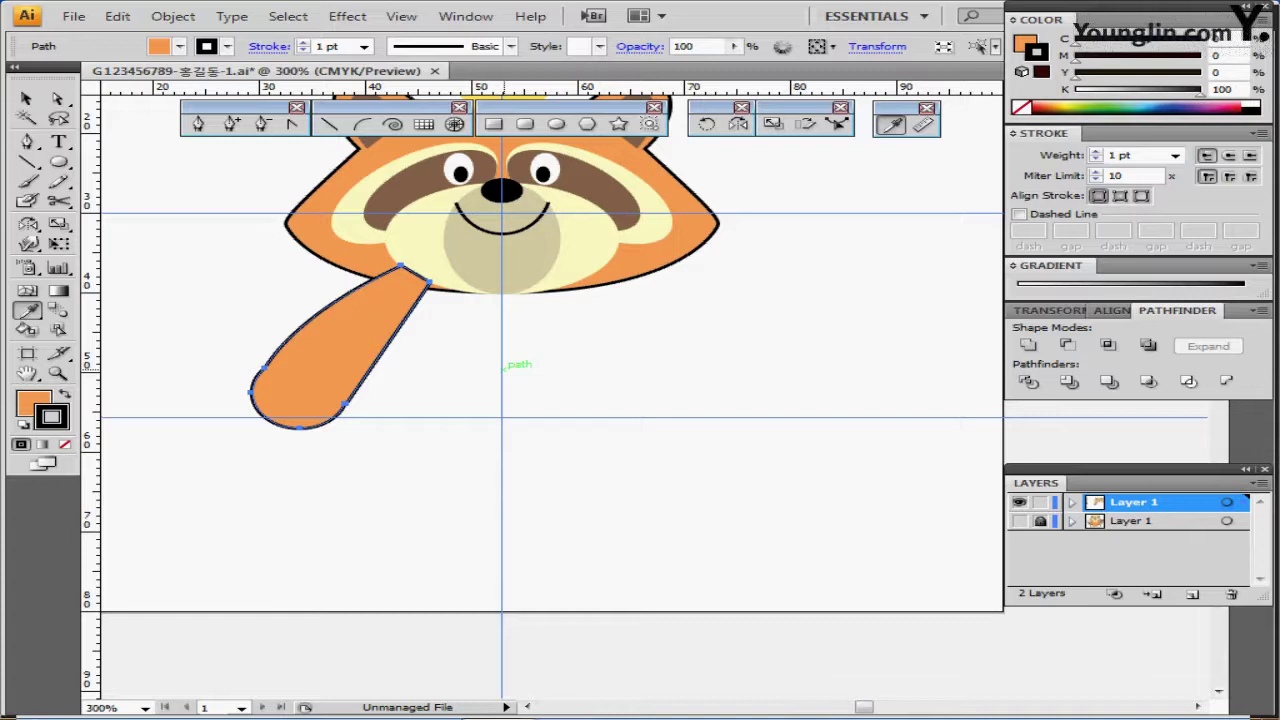
Step: Paste the copied white ellipse in front and nudge it left and up to fit the rounded hand end of the arm
key(ctrl+f)
key(Left)
key(Left)
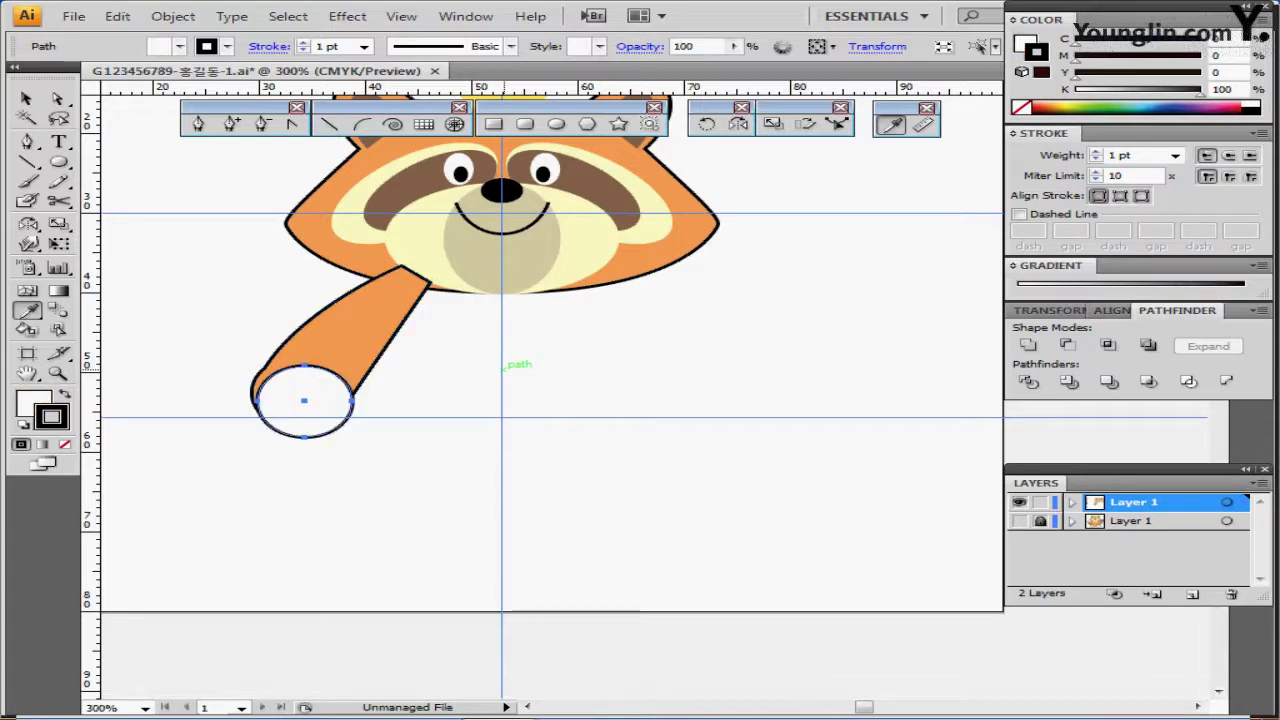
key(Up)
key(Up)
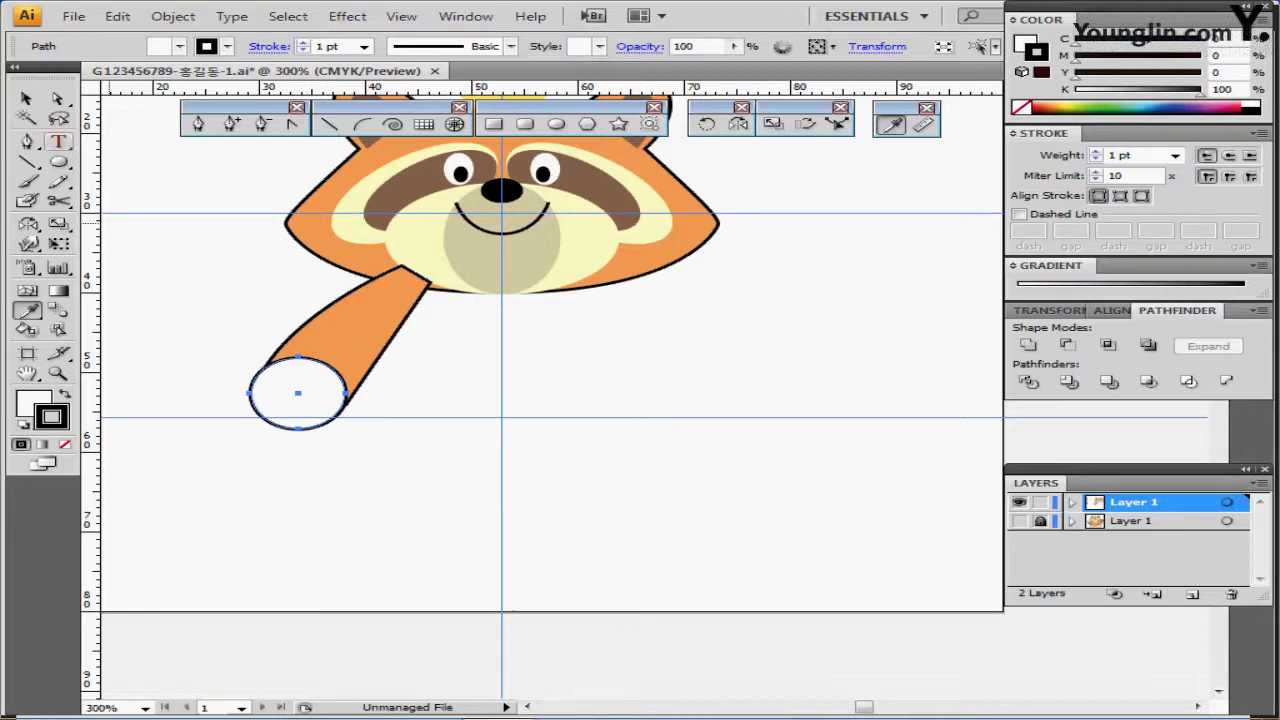
click(59, 161)
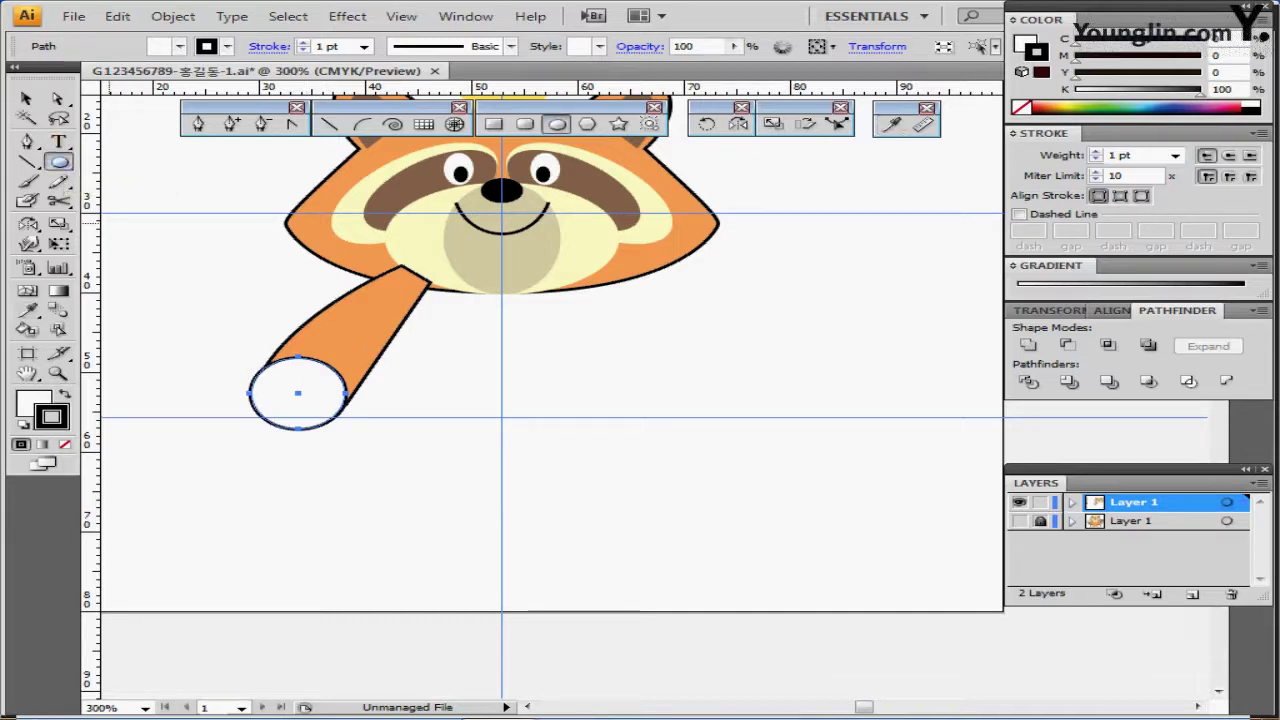
click(456, 204)
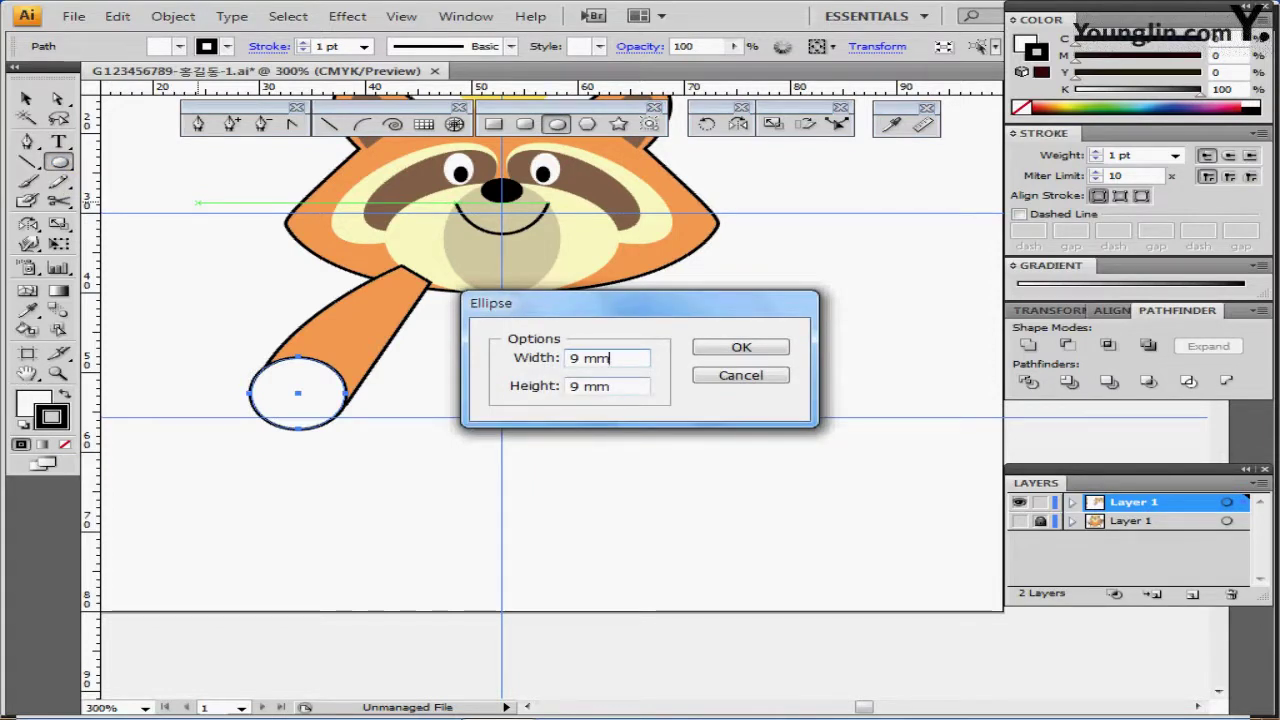
key(Return)
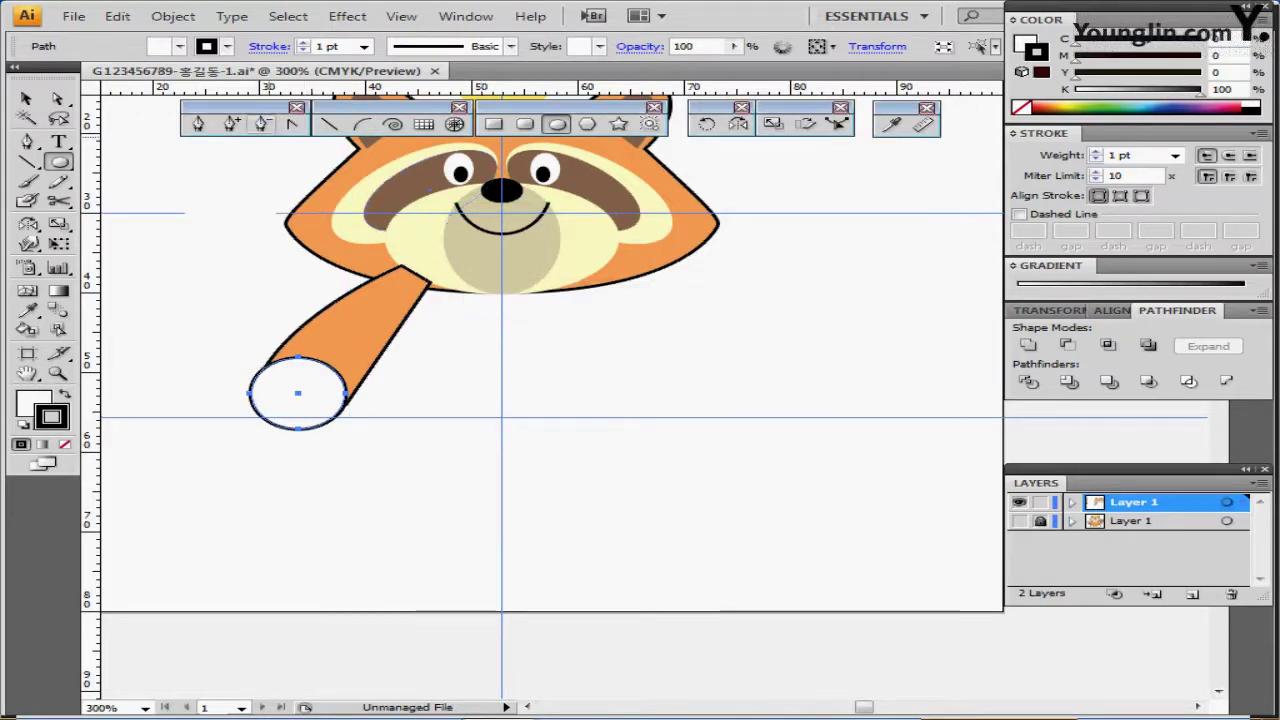
Step: Turn the pasted ellipse into an unfilled open arc by deleting its bottom anchor point, and nudge it slightly right
click(58, 98)
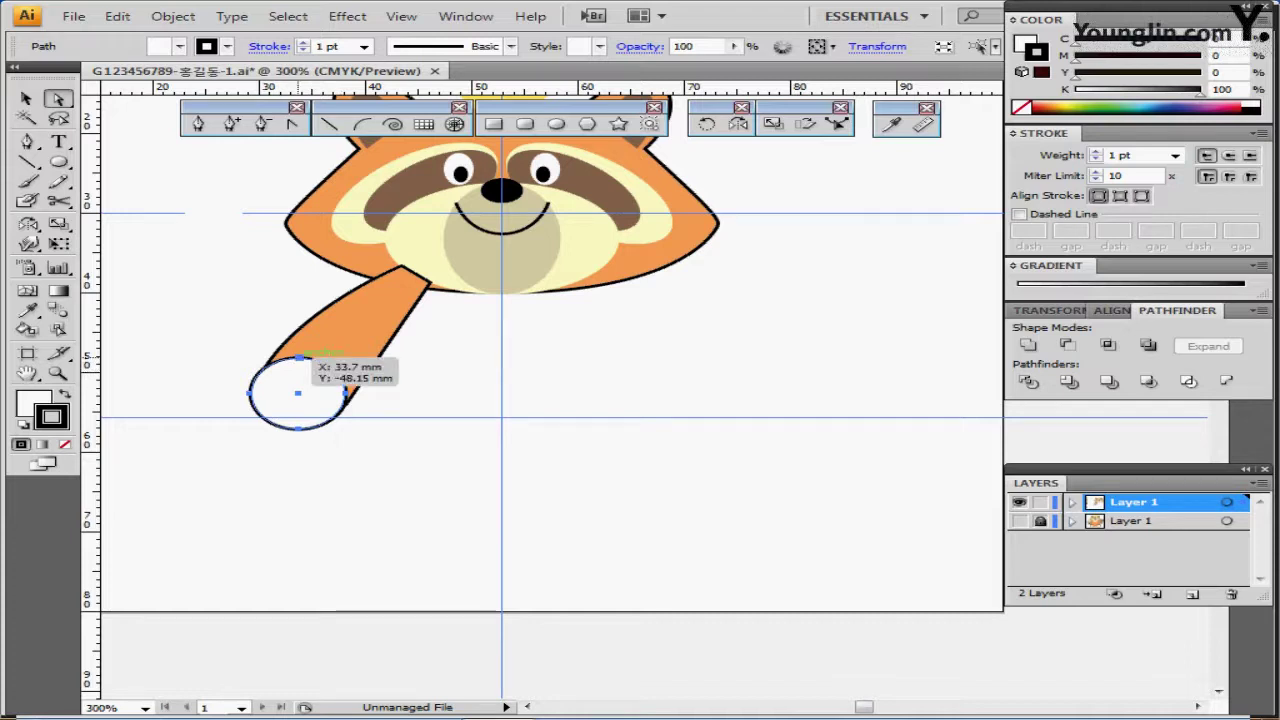
click(298, 428)
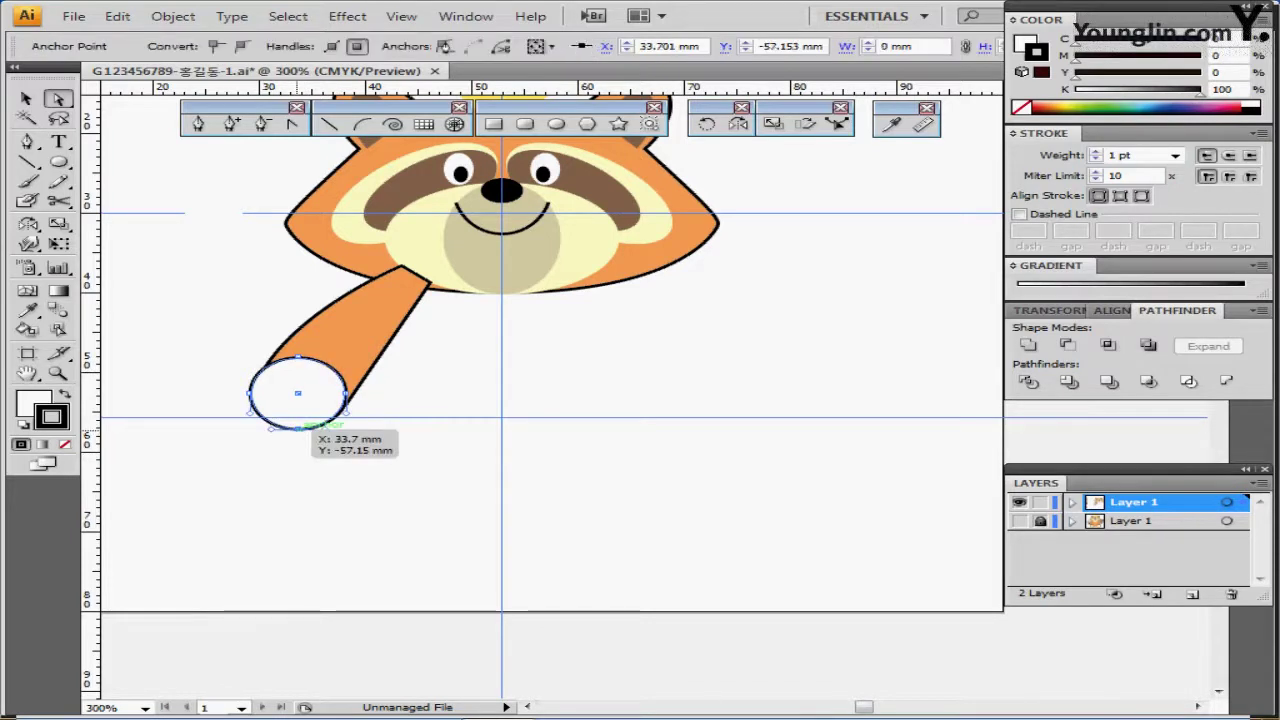
key(Delete)
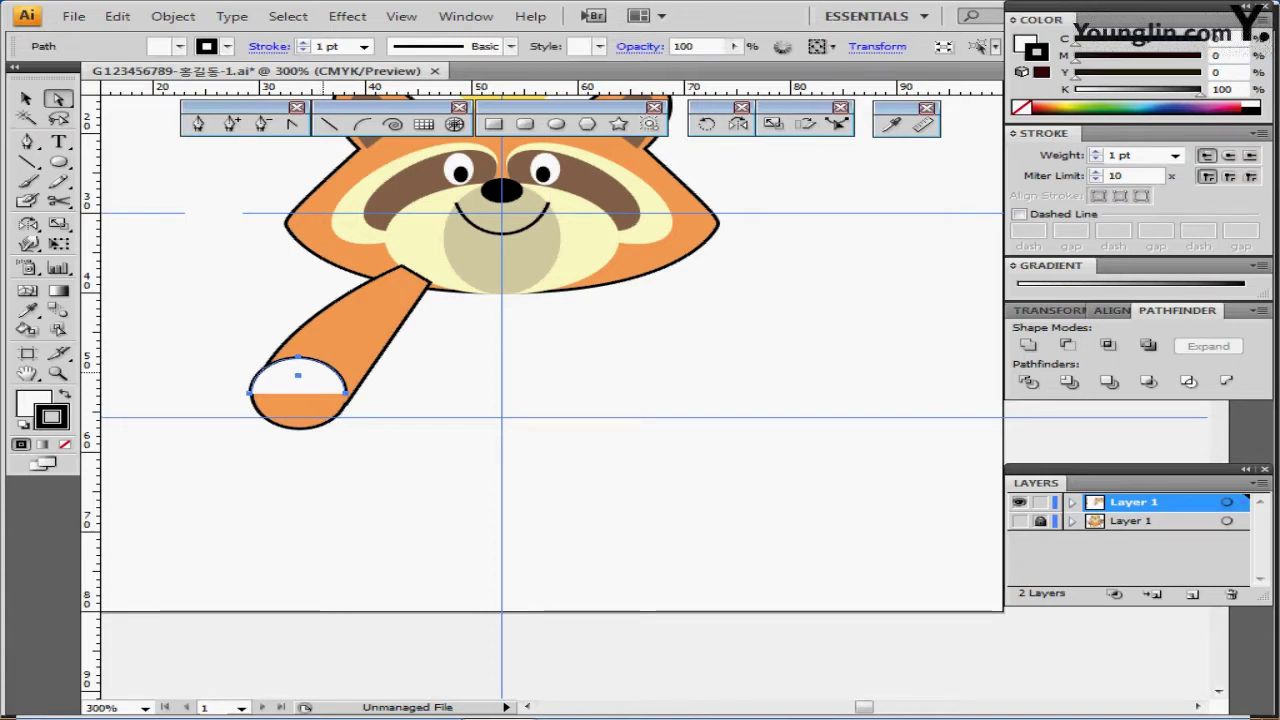
key(Right)
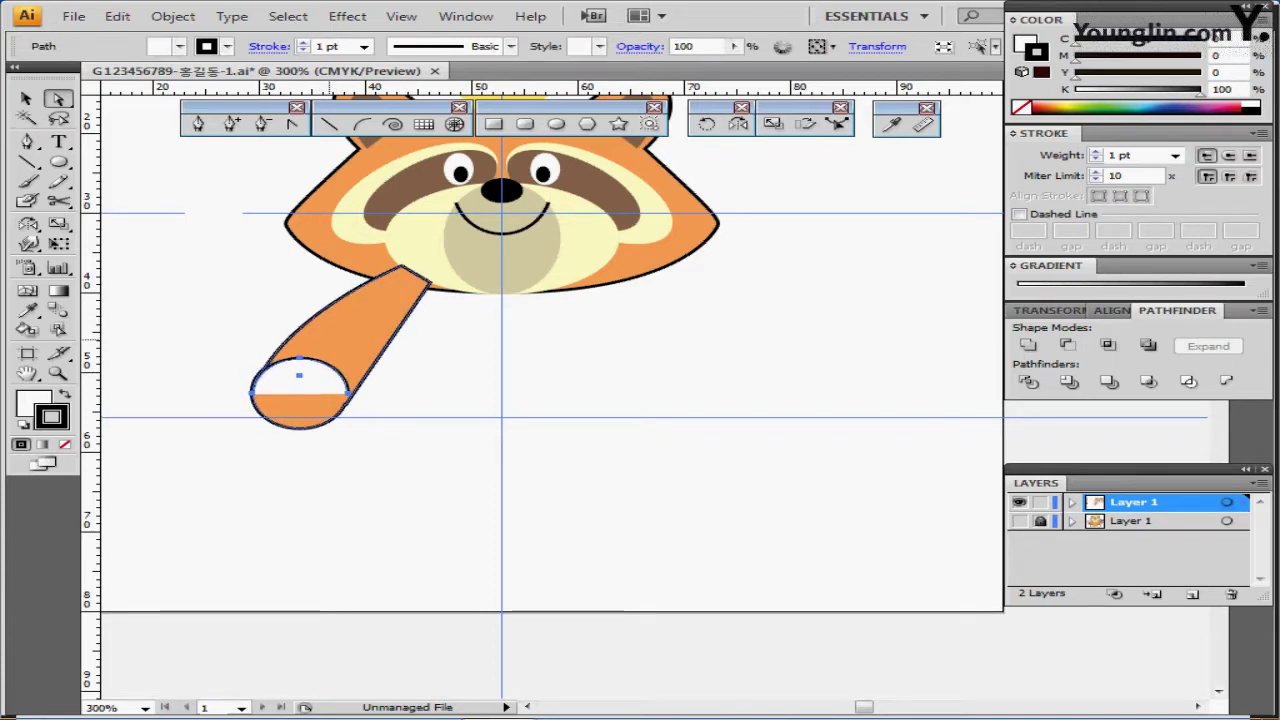
click(64, 444)
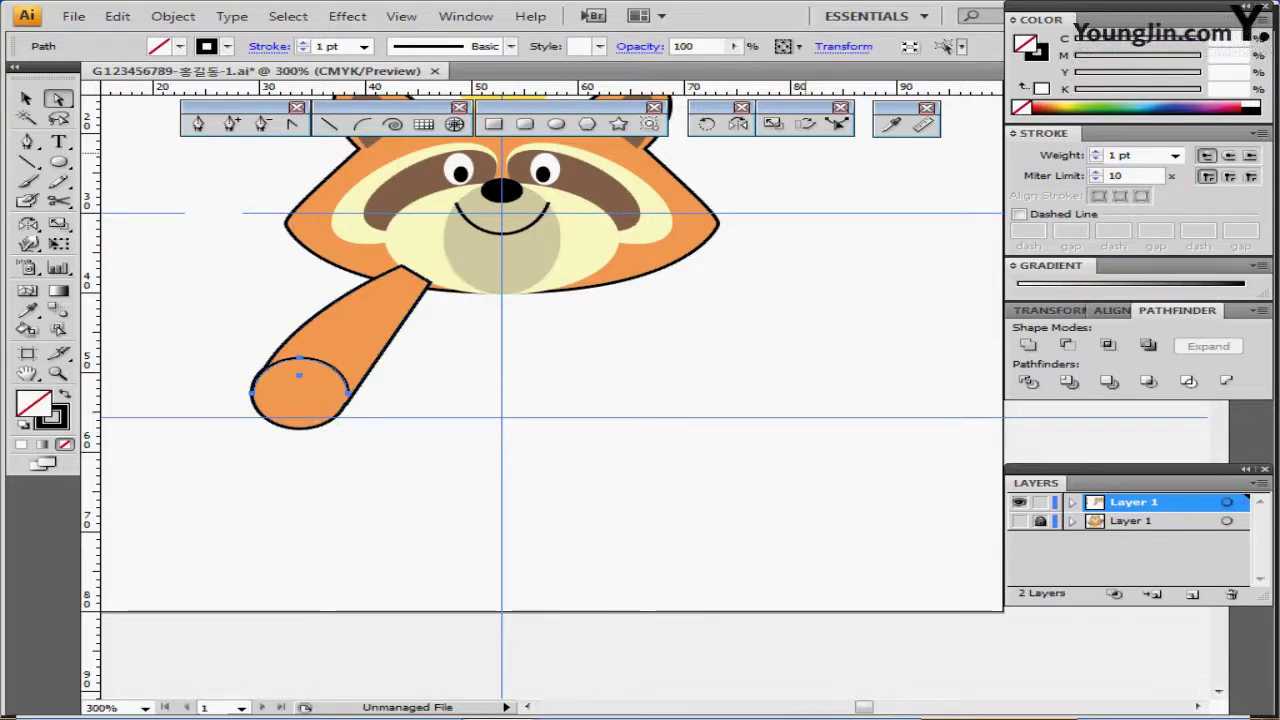
Step: Give the arc a dashed stroke with a 2 pt dash, fine-tune its horizontal position on the wrist, and deselect it
click(1036, 52)
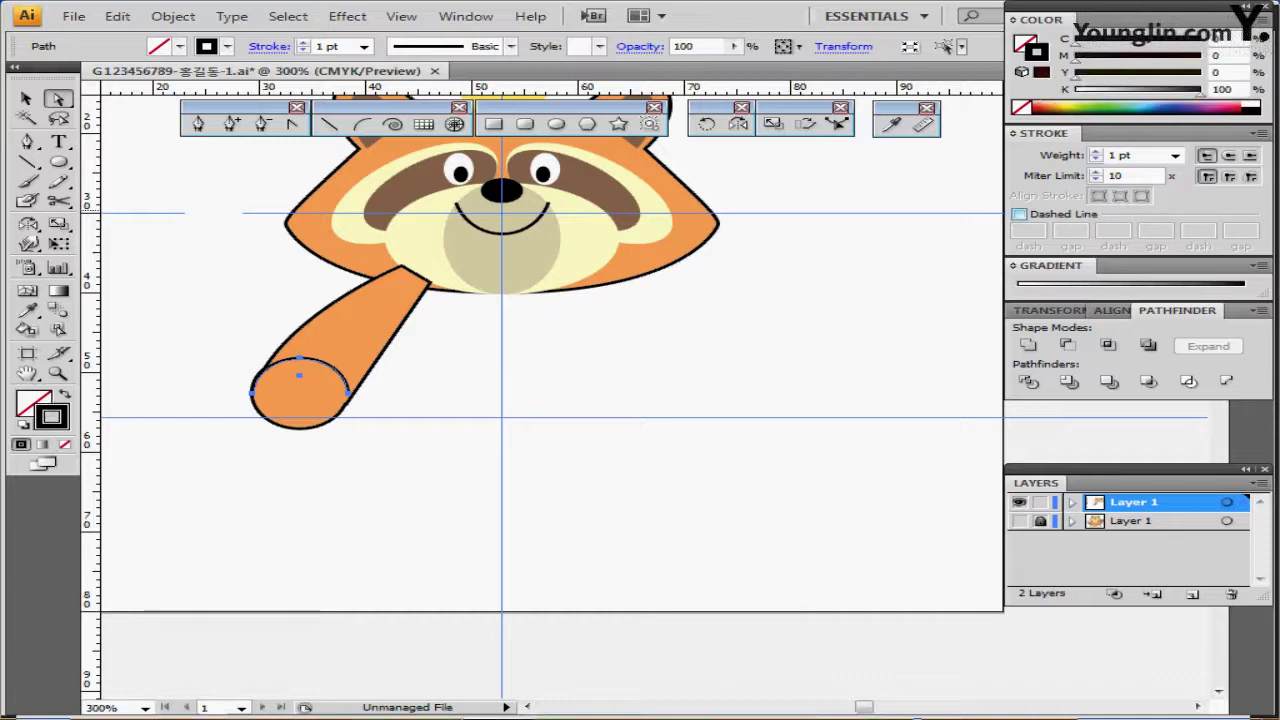
click(1019, 214)
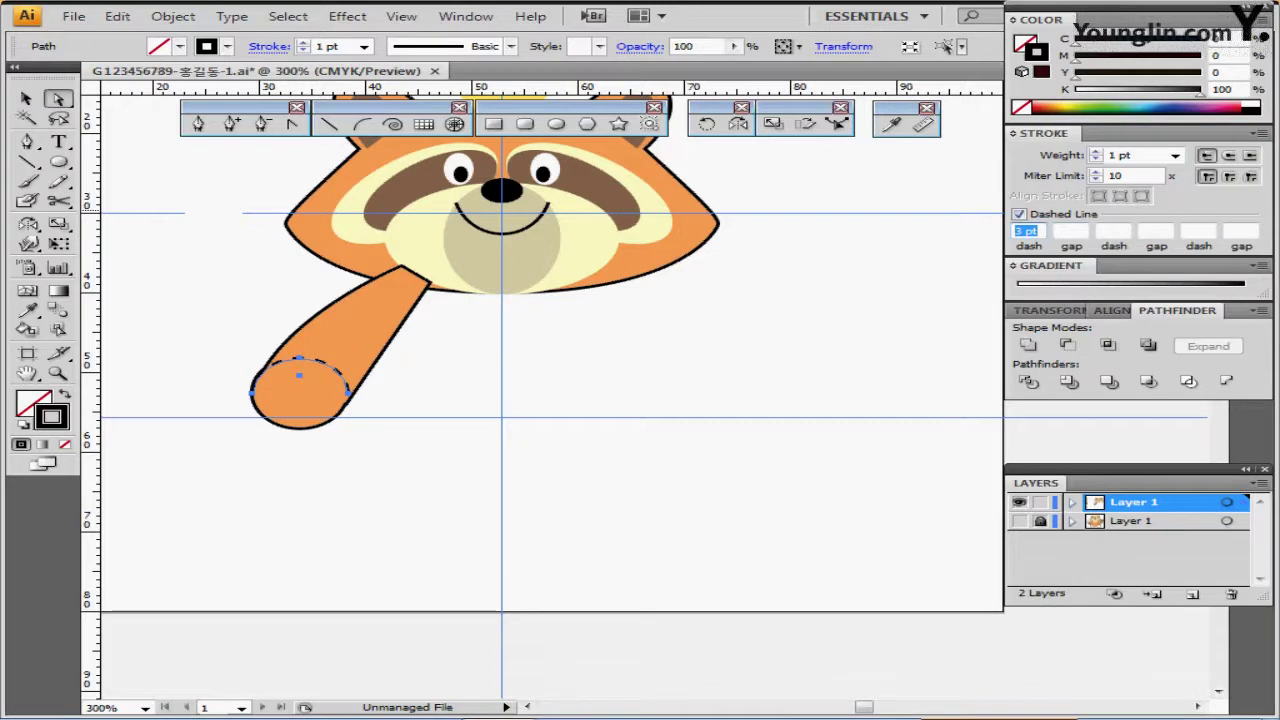
text(2)
key(Return)
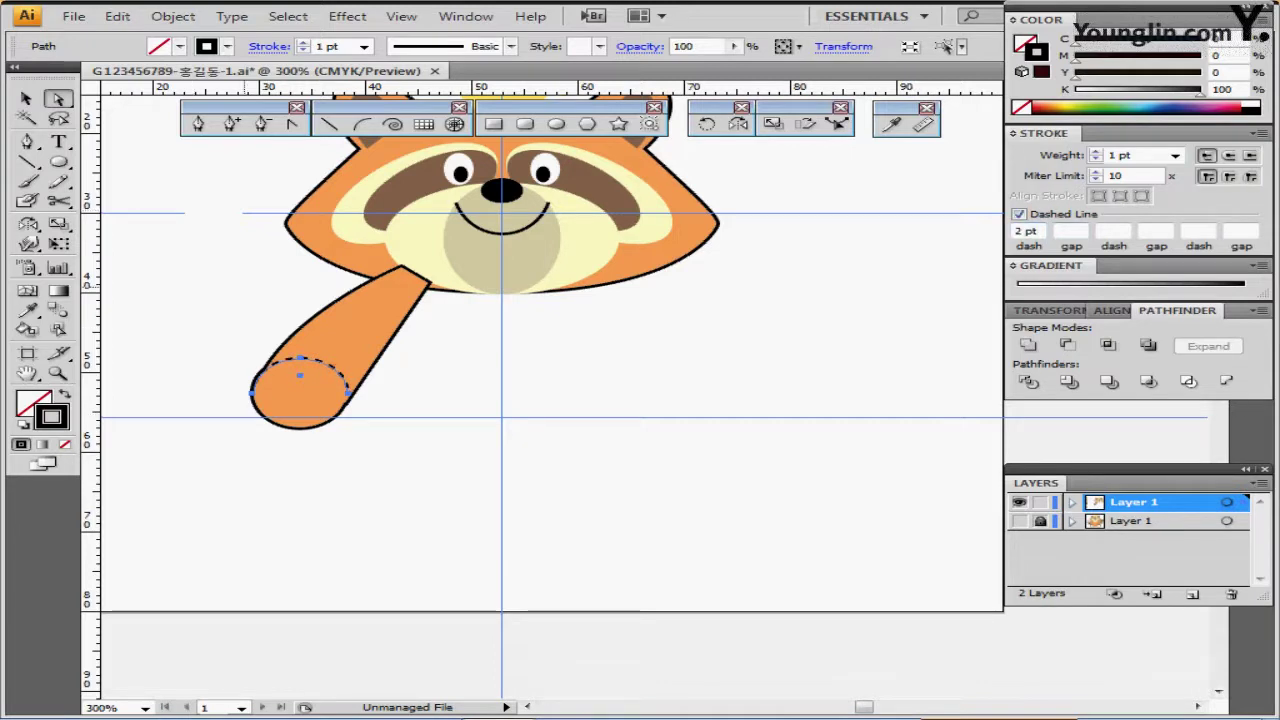
key(Right)
key(Left)
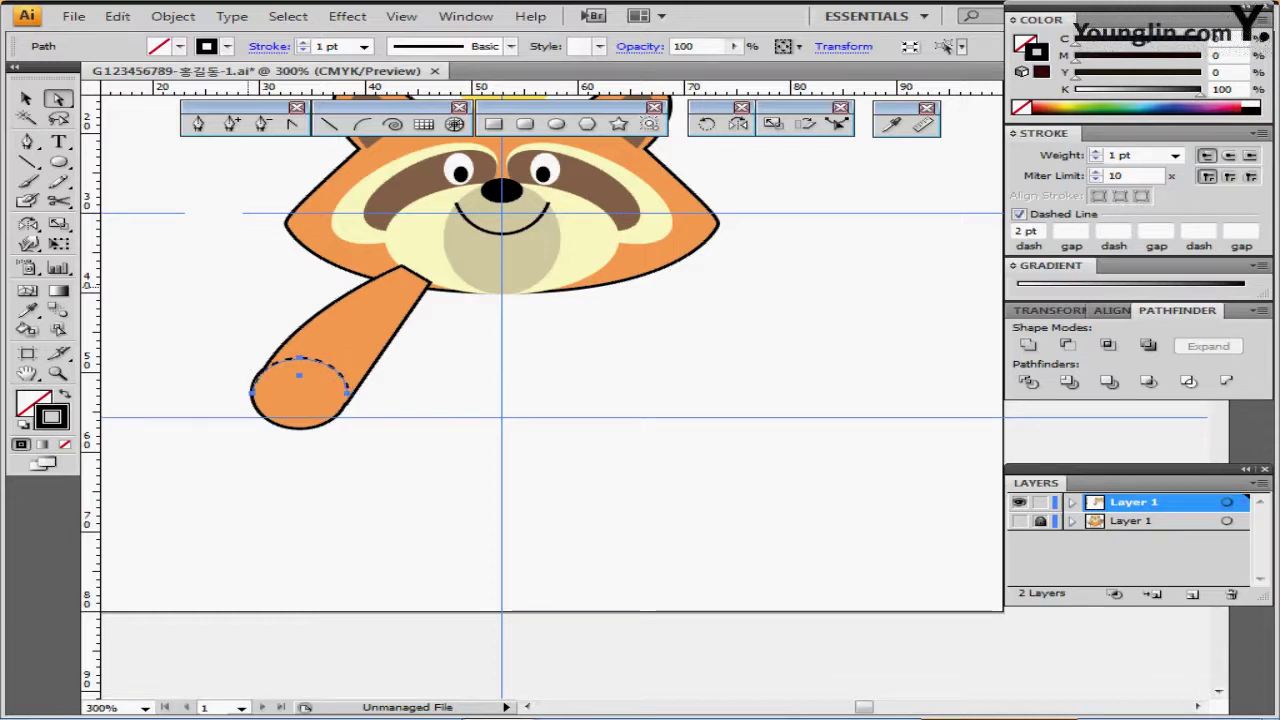
key(ctrl+shift+a)
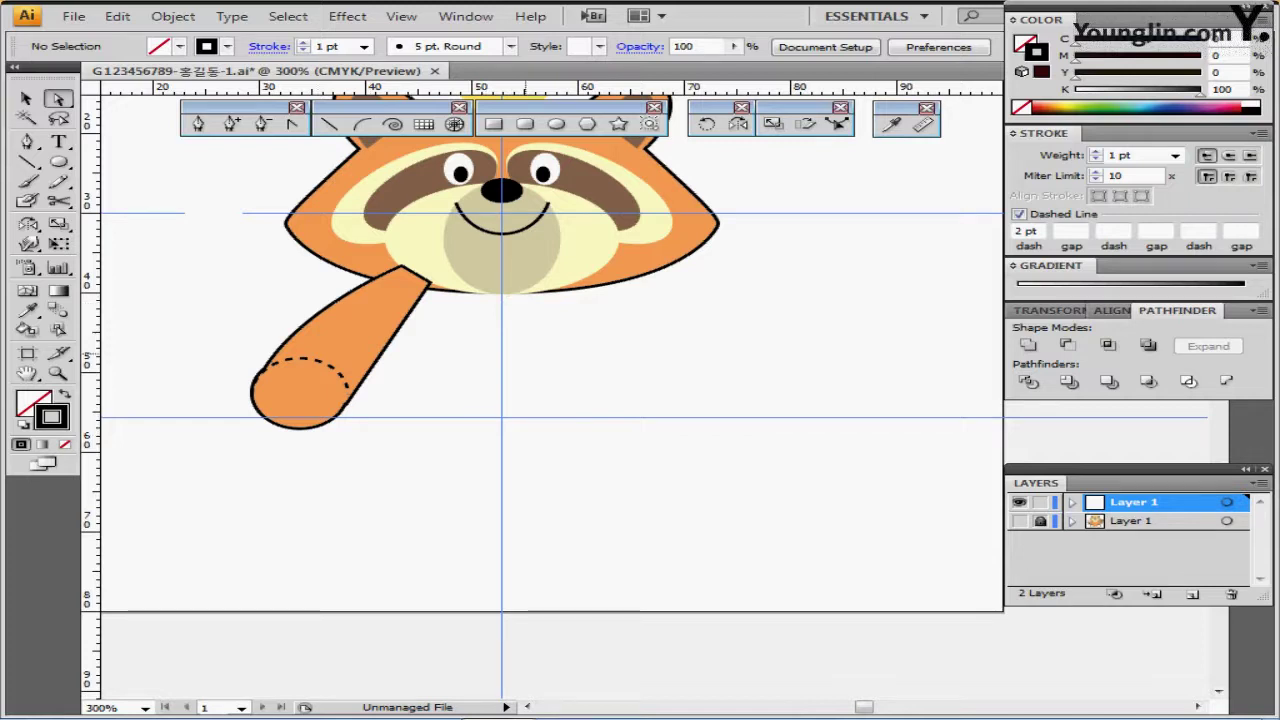
Step: Draw a 30 mm by 29 mm body ellipse with the arm's orange fill and black stroke, centred on the lower guide intersection
ctrl+click(413, 308)
key(ctrl+shift+a)
key(l)
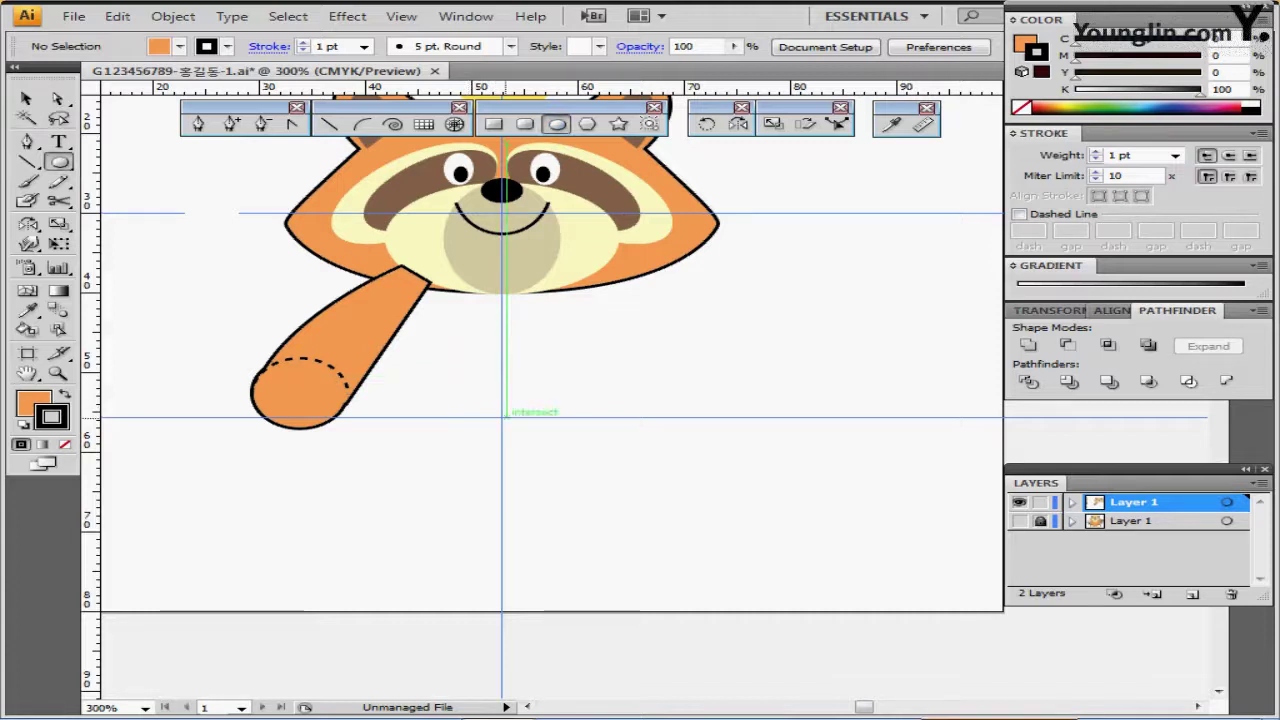
click(502, 417)
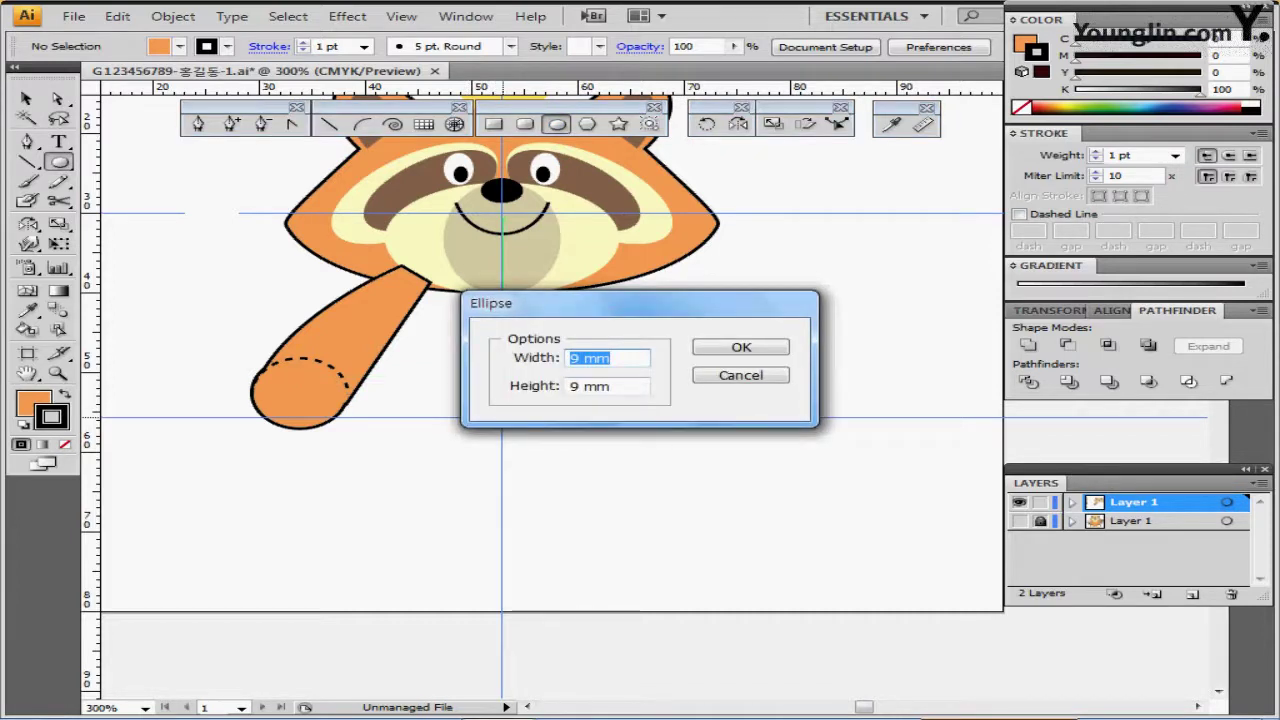
text(30)
key(Tab)
text(22)
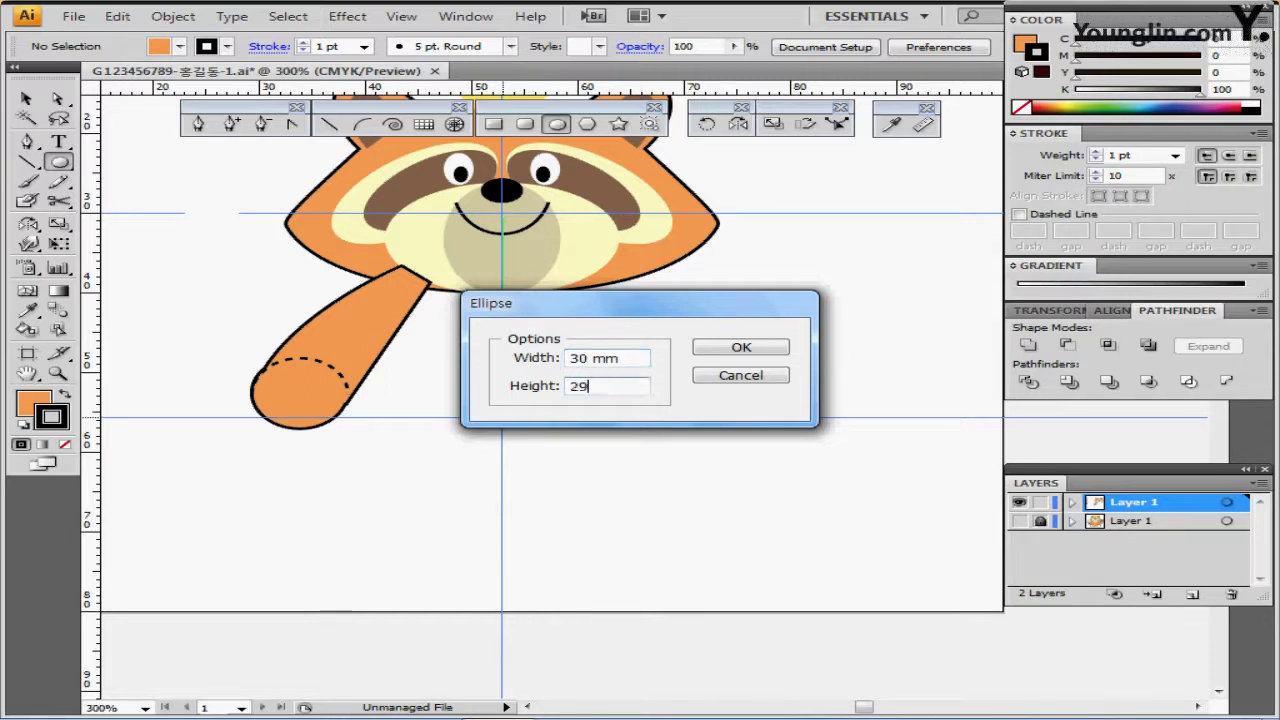
key(Return)
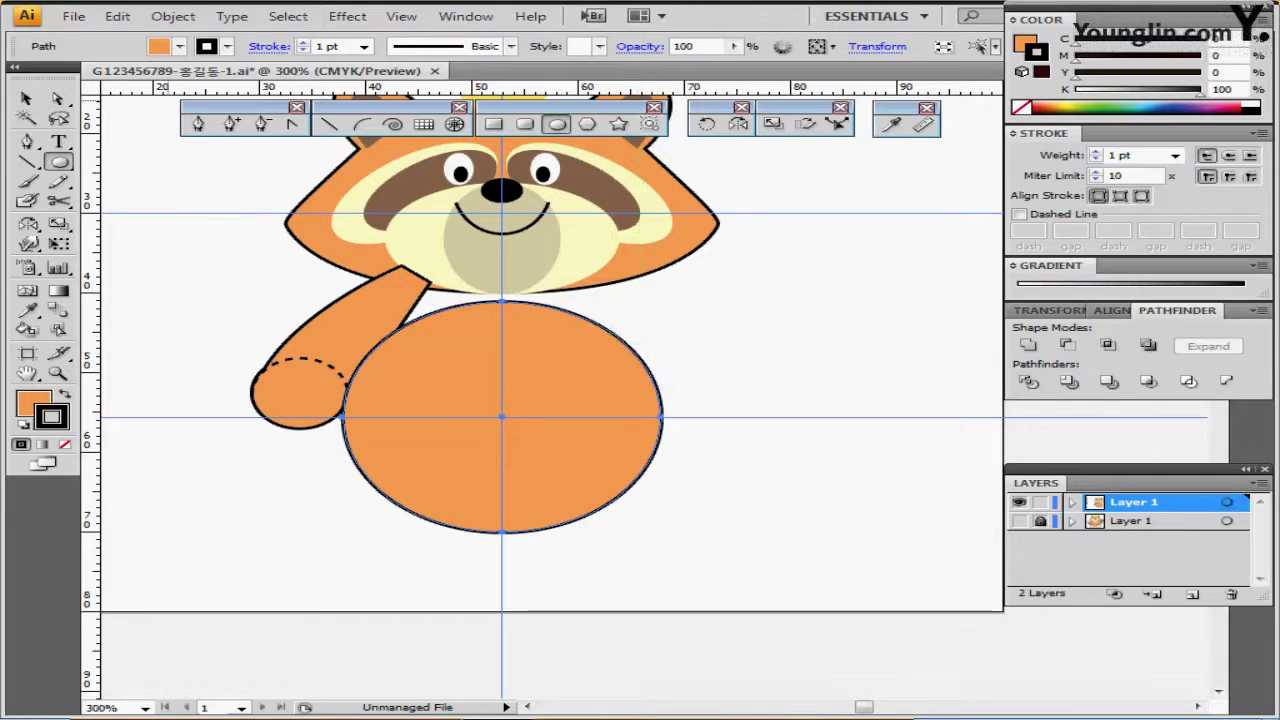
Step: Raise the body ellipse's top anchor straight up about 9 mm onto the mouth and scale that anchor uniformly to 30%
click(57, 98)
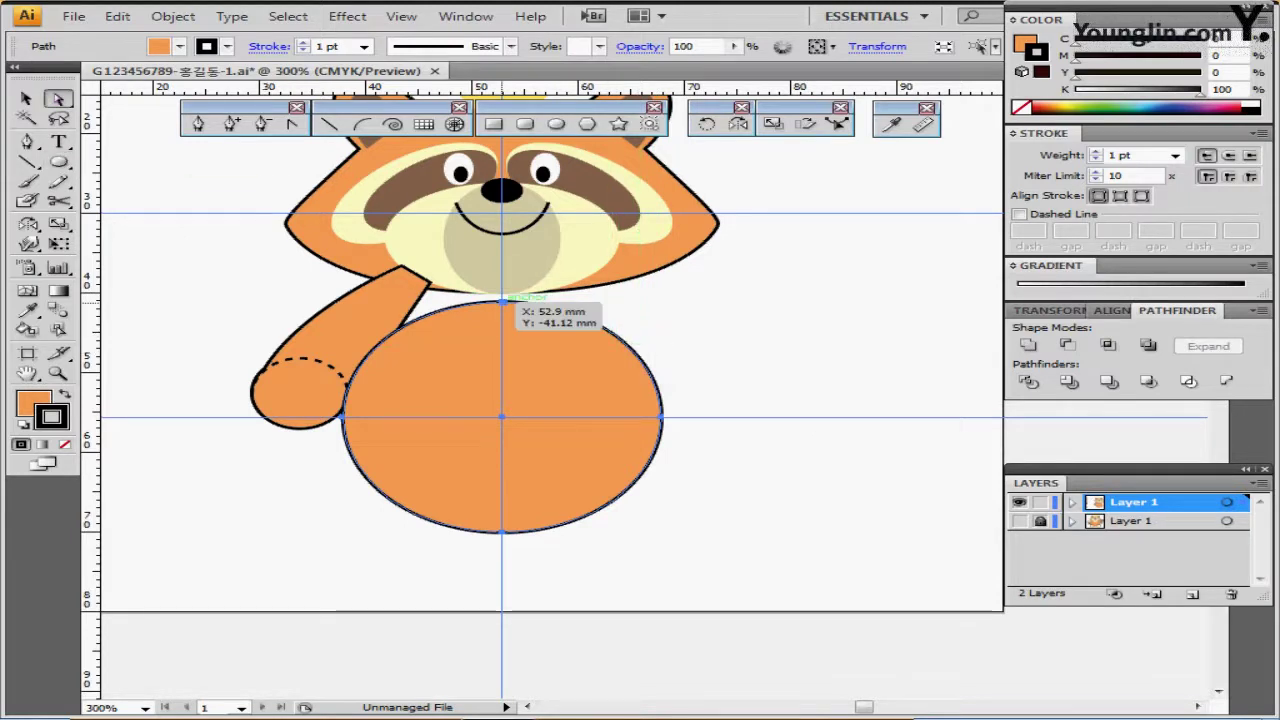
click(502, 300)
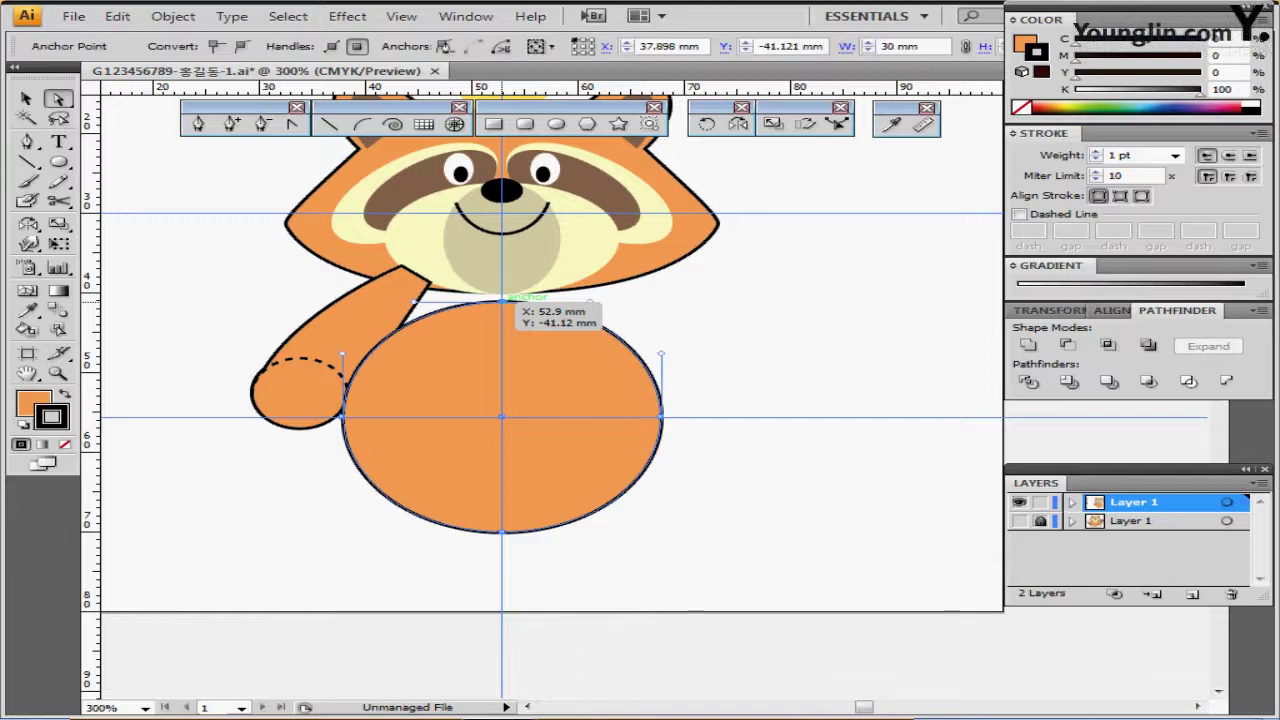
drag(502, 300, 502, 230)
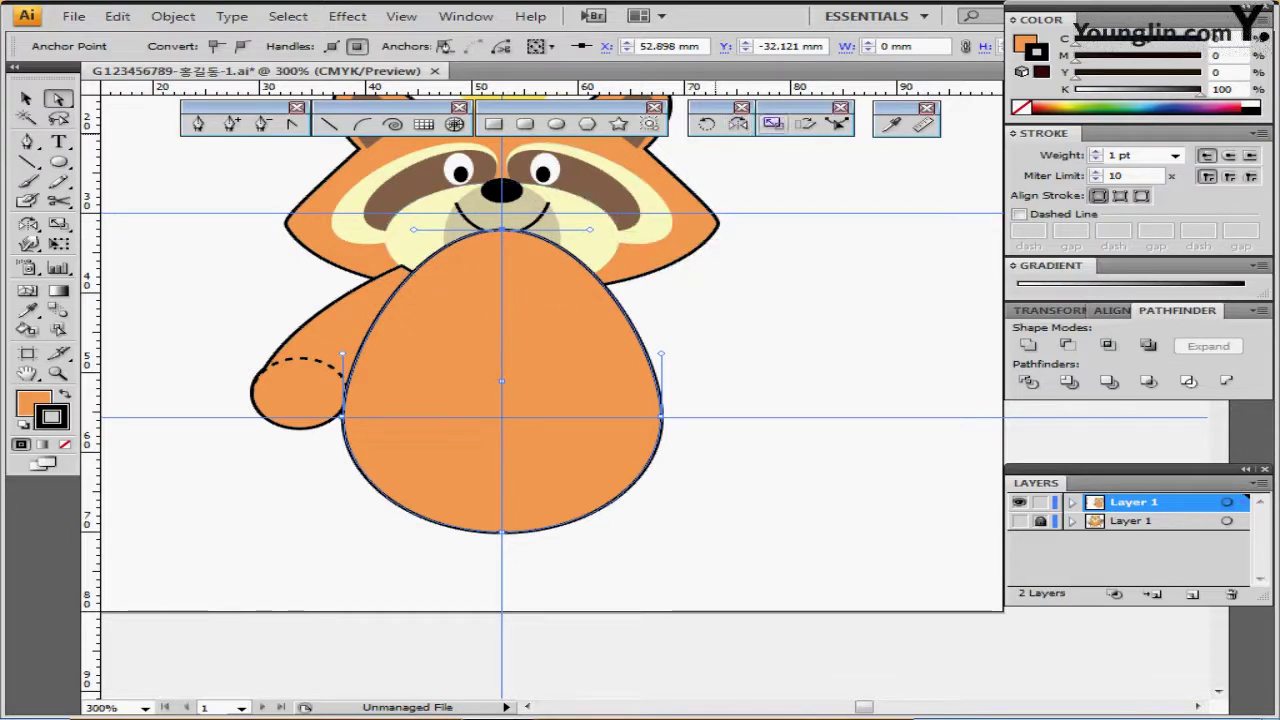
double_click(772, 123)
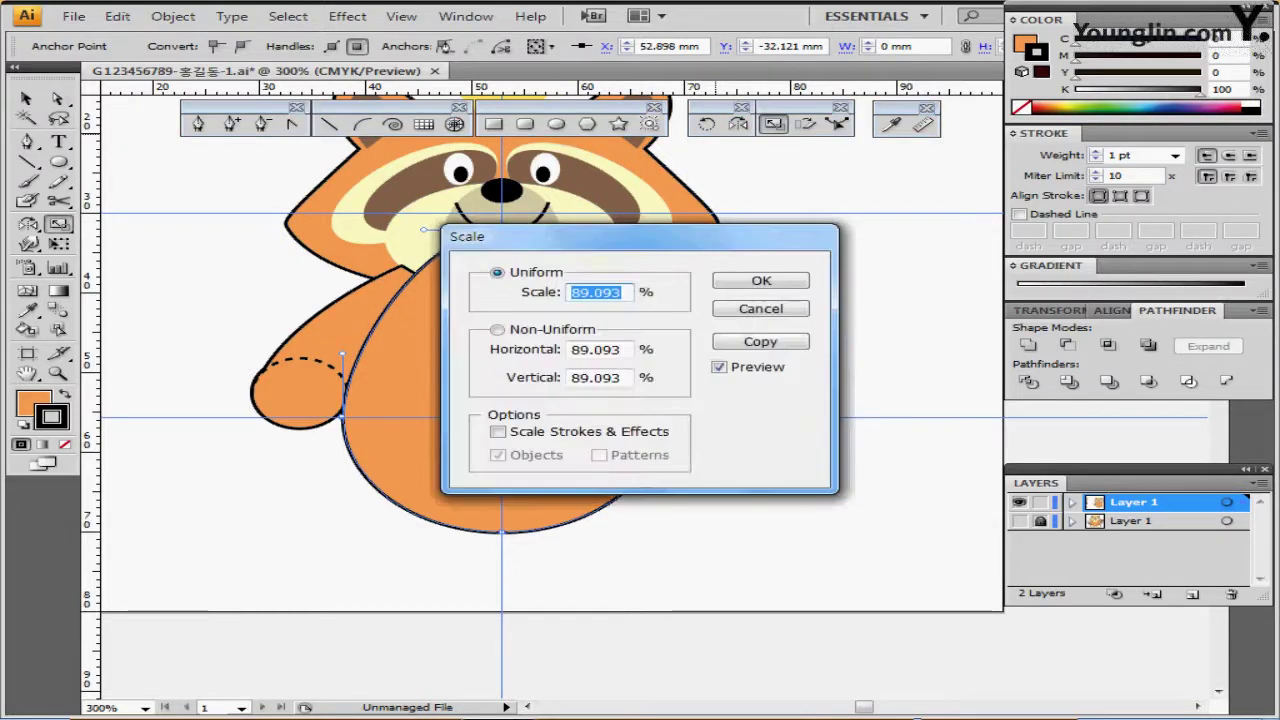
text(30)
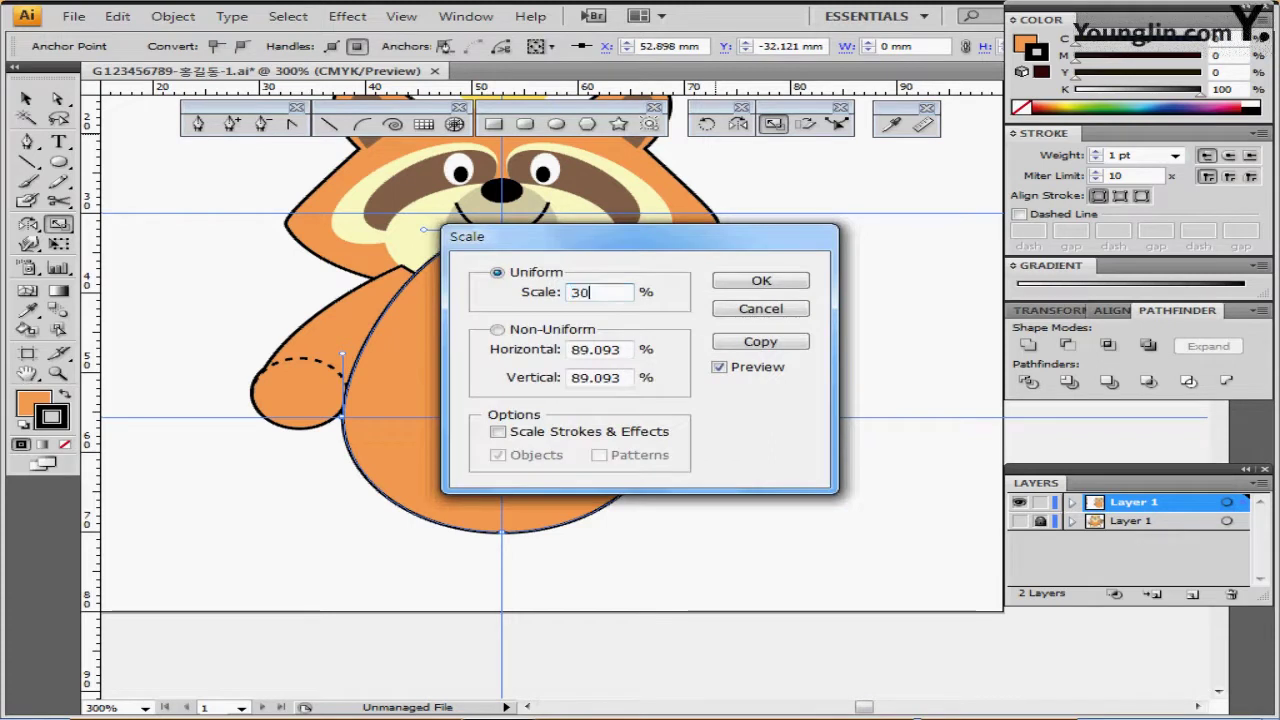
key(Tab)
key(Return)
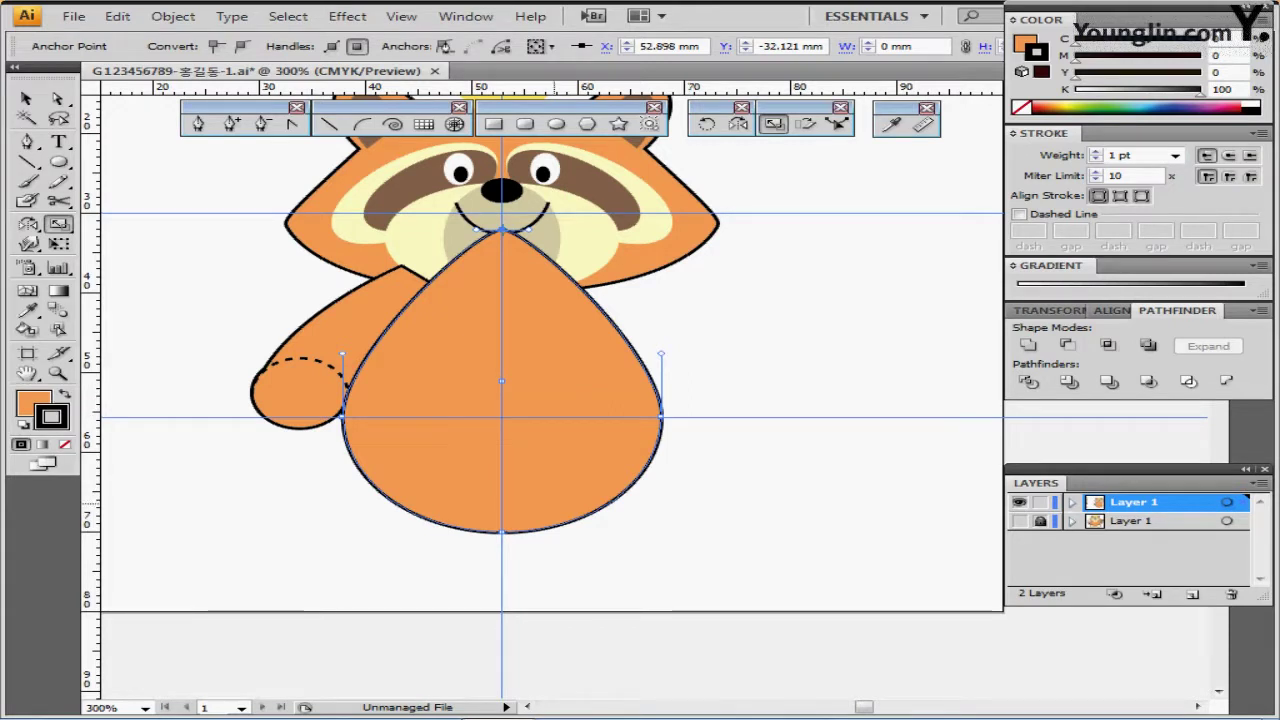
Step: Draw a 15 mm by 19 mm foot ellipse and place it over the body's lower-left edge
scroll(550, 350, down, 1)
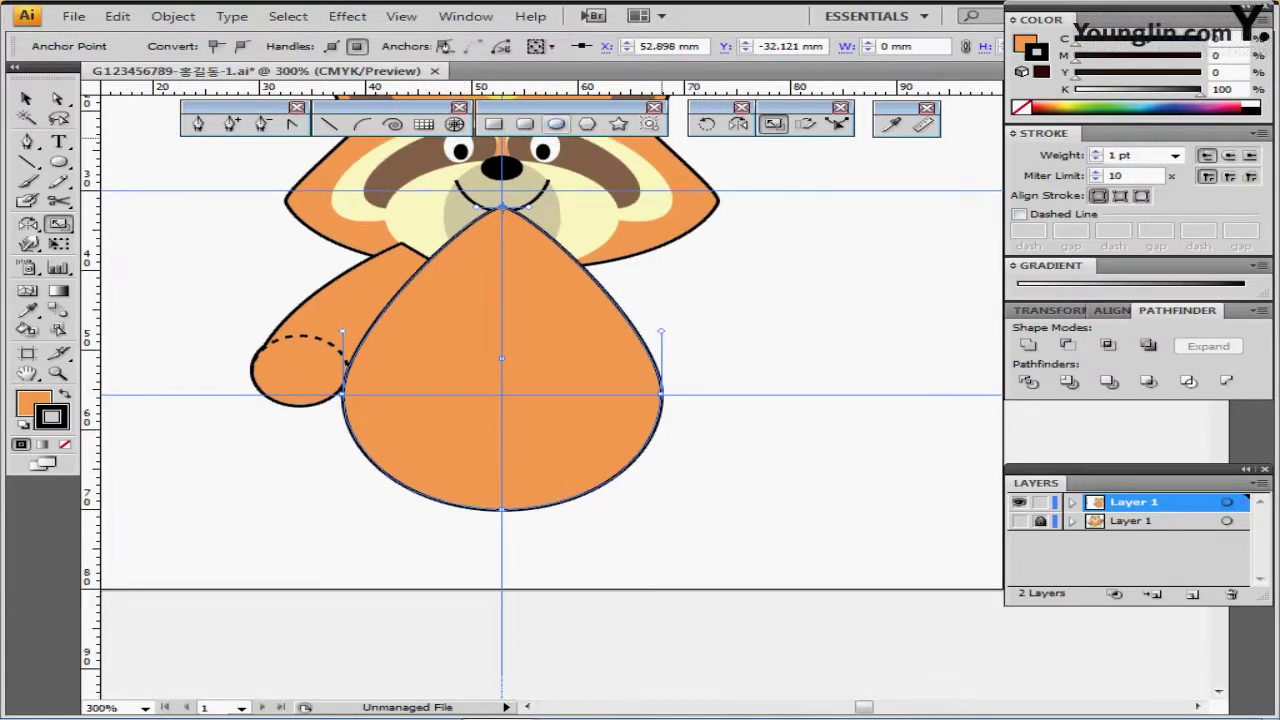
click(556, 124)
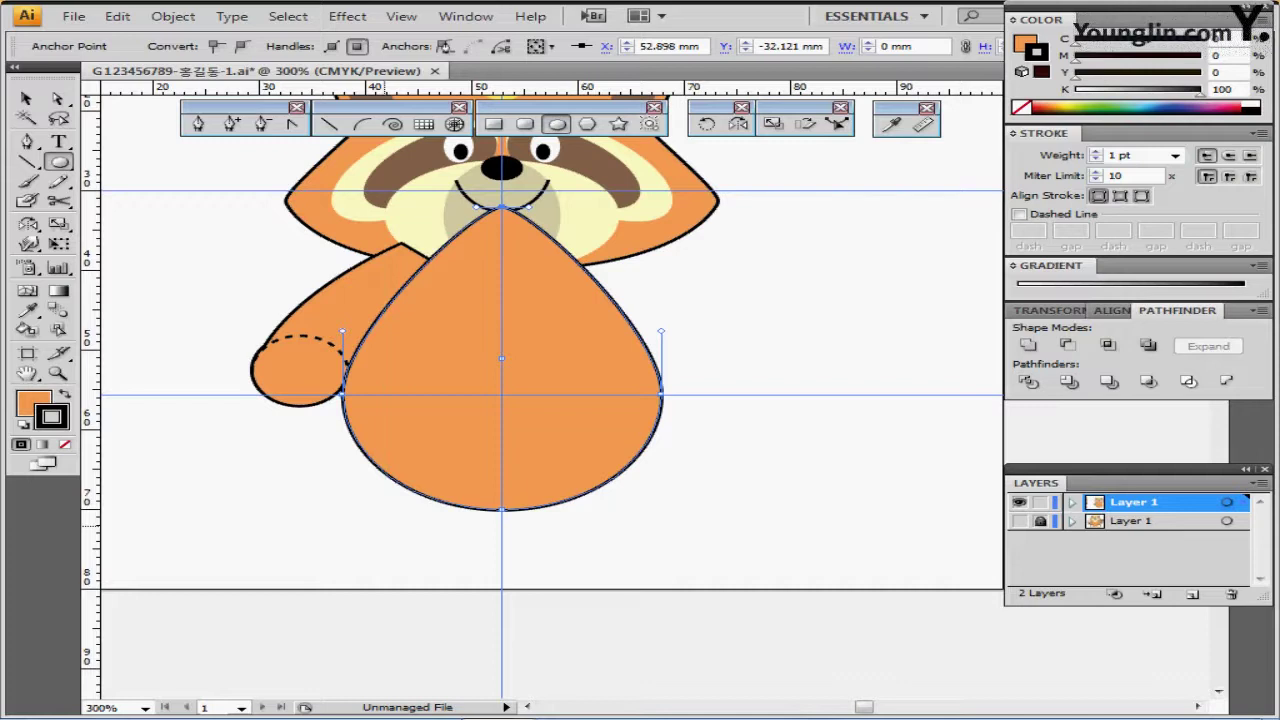
click(385, 503)
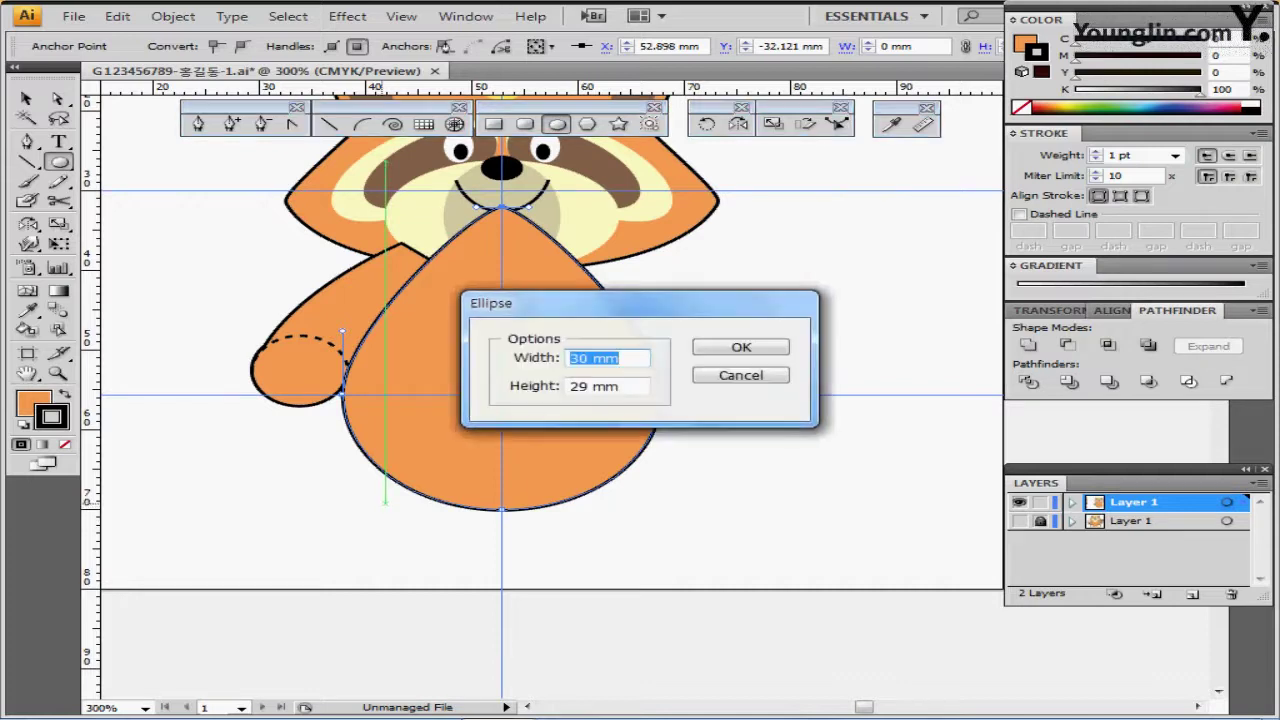
text(15)
key(Tab)
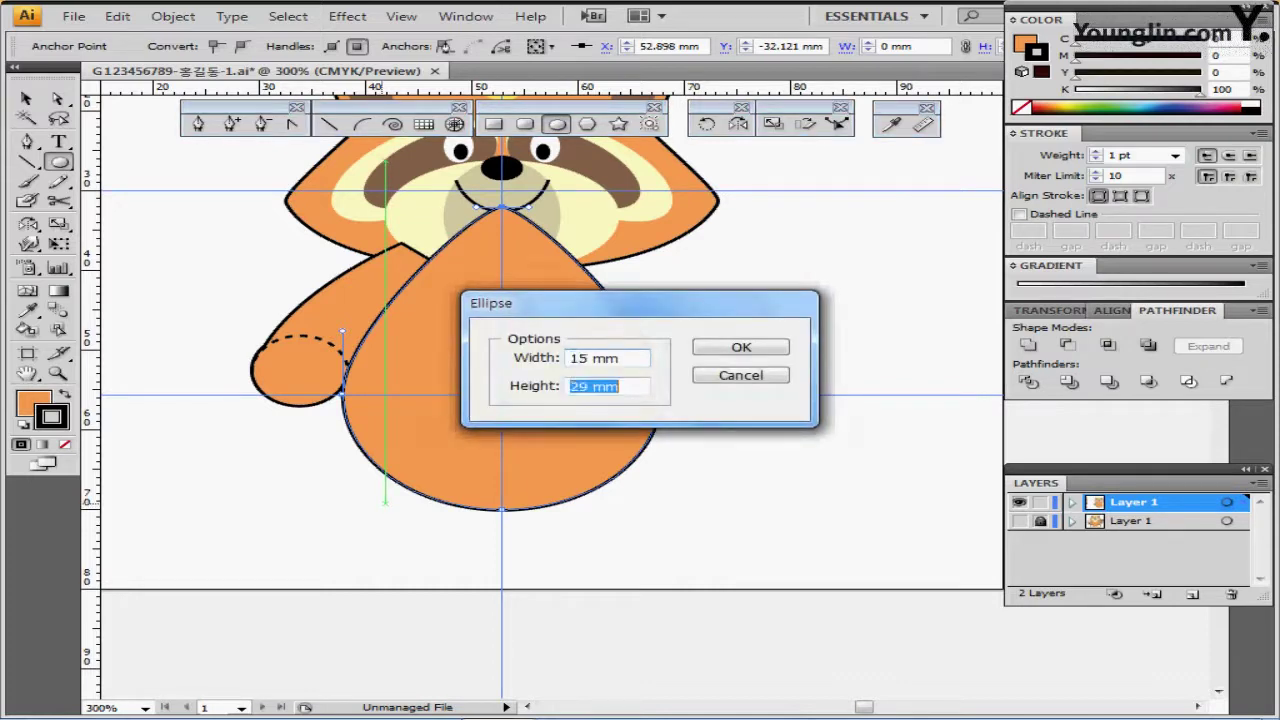
text(15)
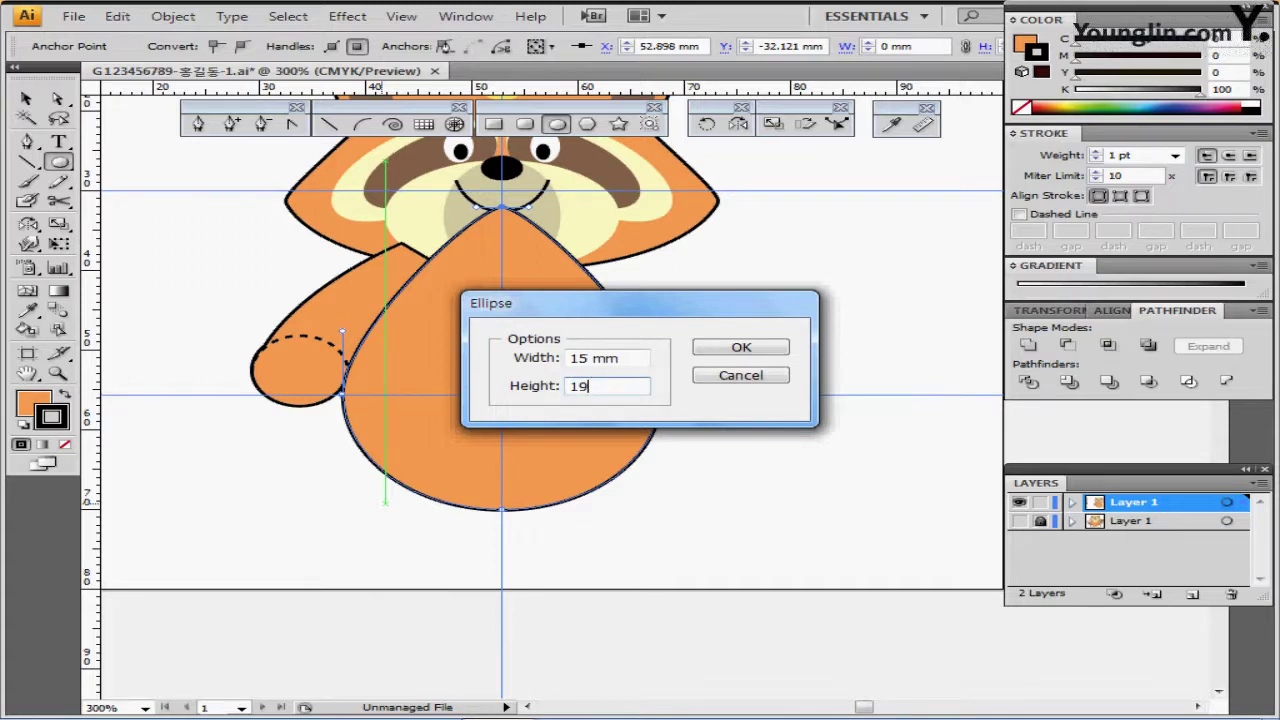
key(Return)
drag(464, 580, 395, 497)
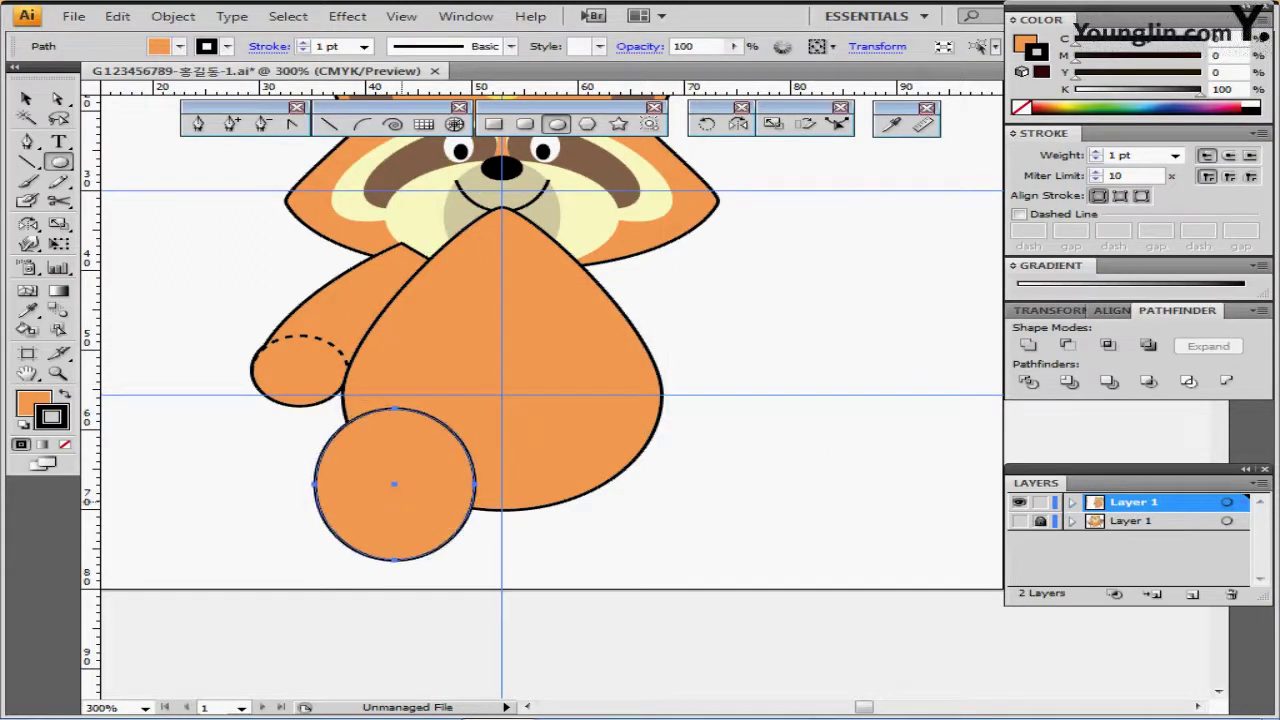
Step: Sample the strokeless brown from the reference swatches beside the artboard onto the foot ellipse
key(ctrl+minus)
drag(436, 234, 296, 274)
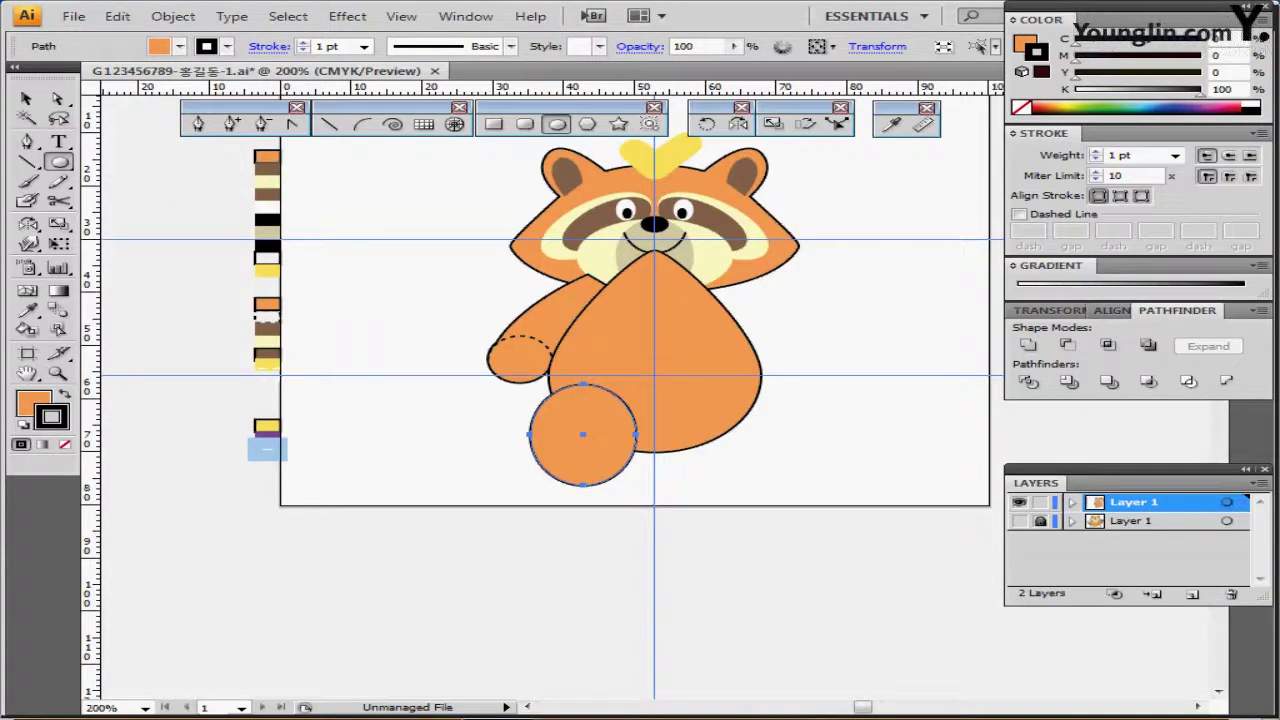
key(s)
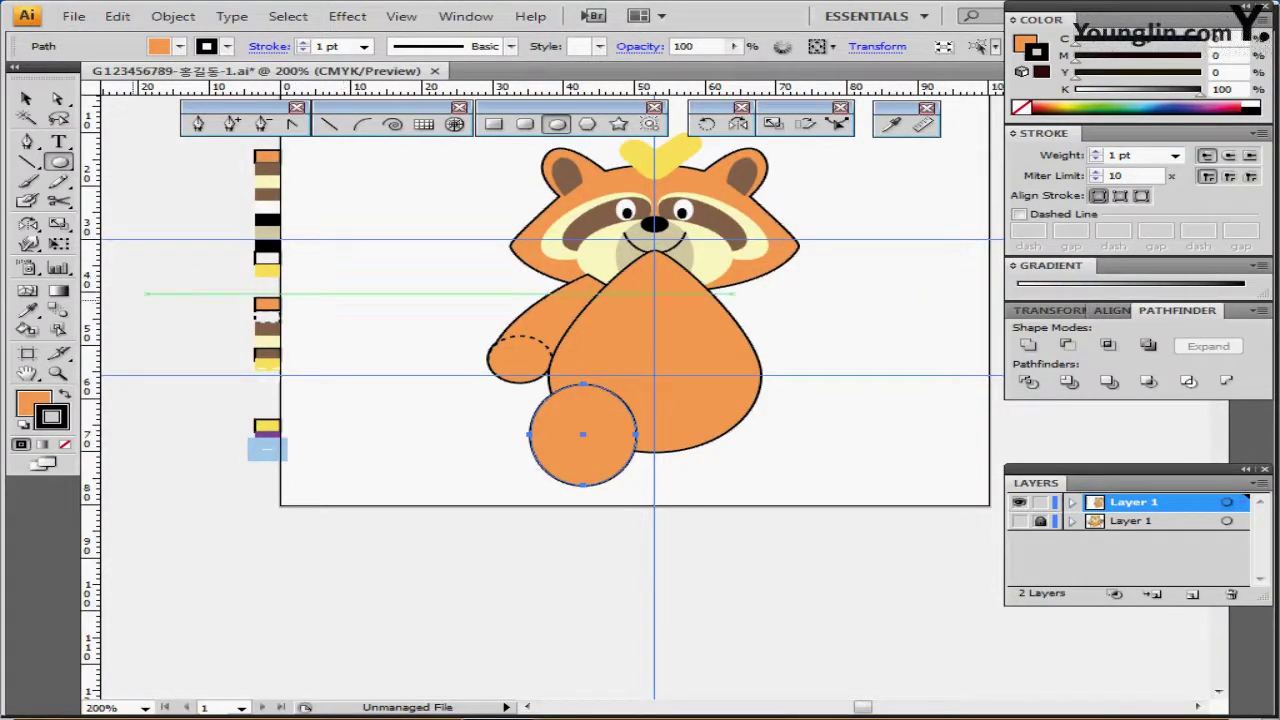
key(shift+s)
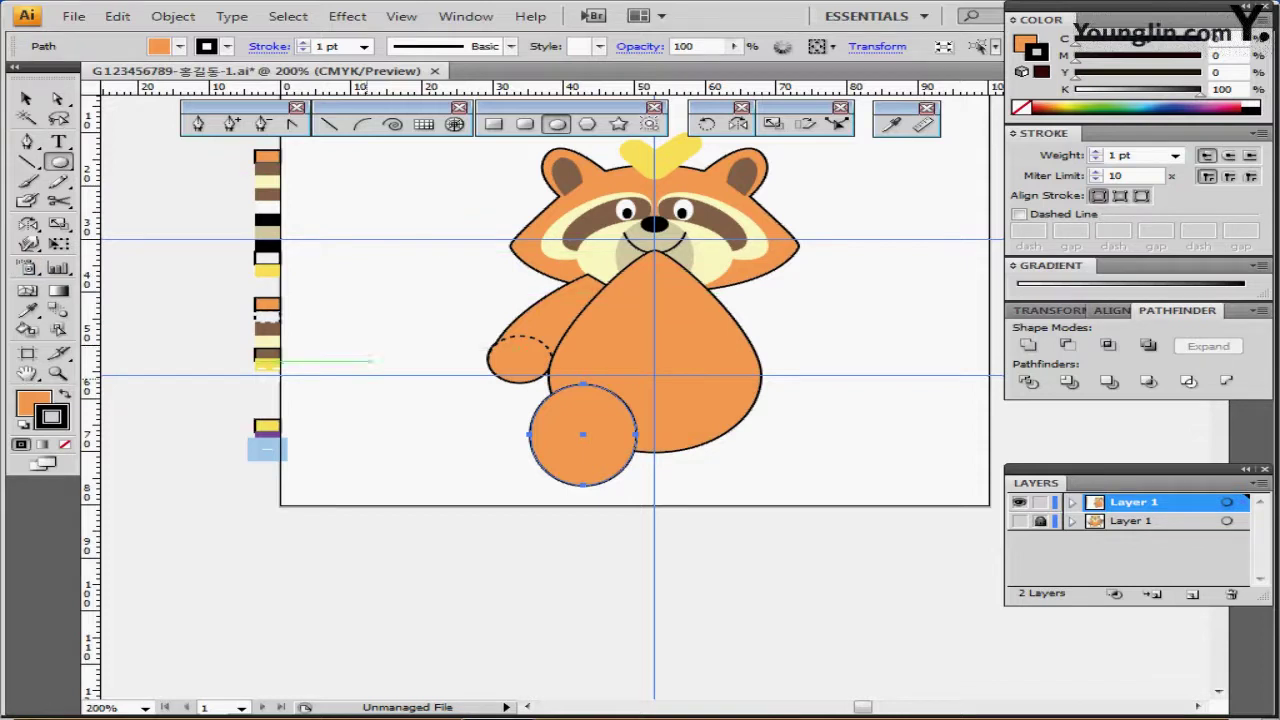
key(i)
click(266, 328)
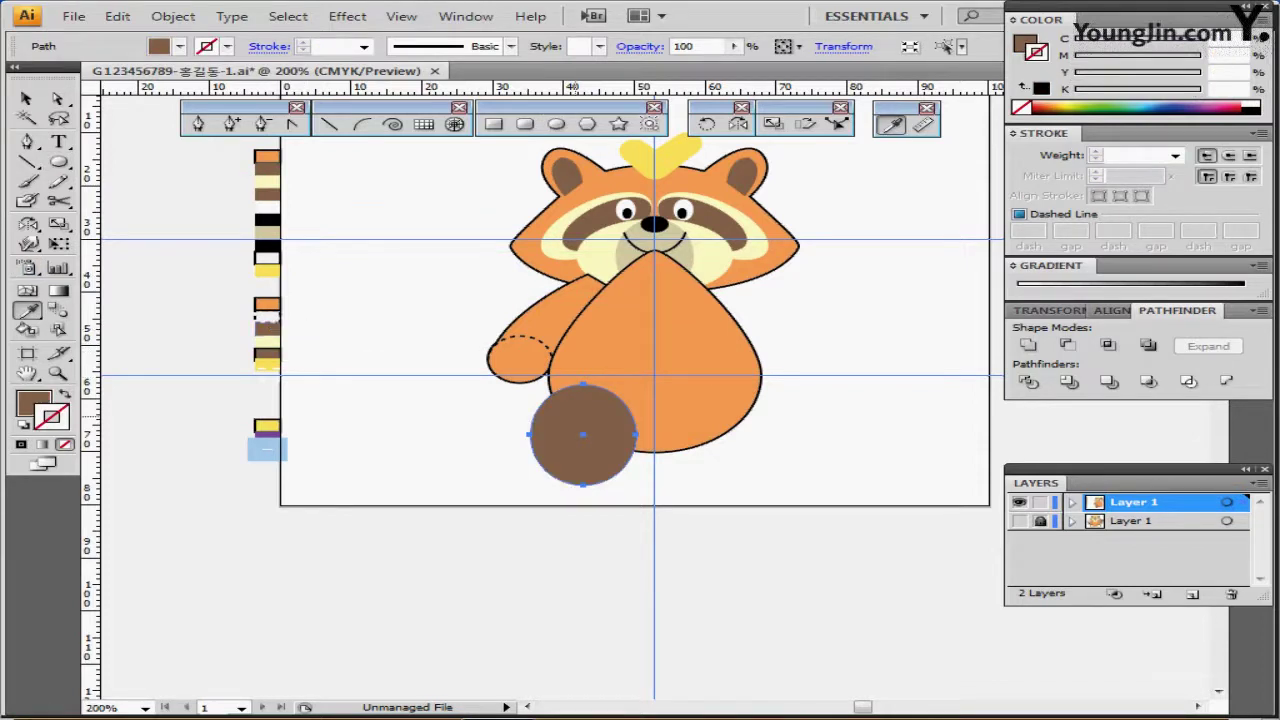
Step: Make a copy of the brown foot ellipse scaled uniformly to 75% about its bottom anchor
ctrl+click(576, 416)
drag(609, 393, 354, 371)
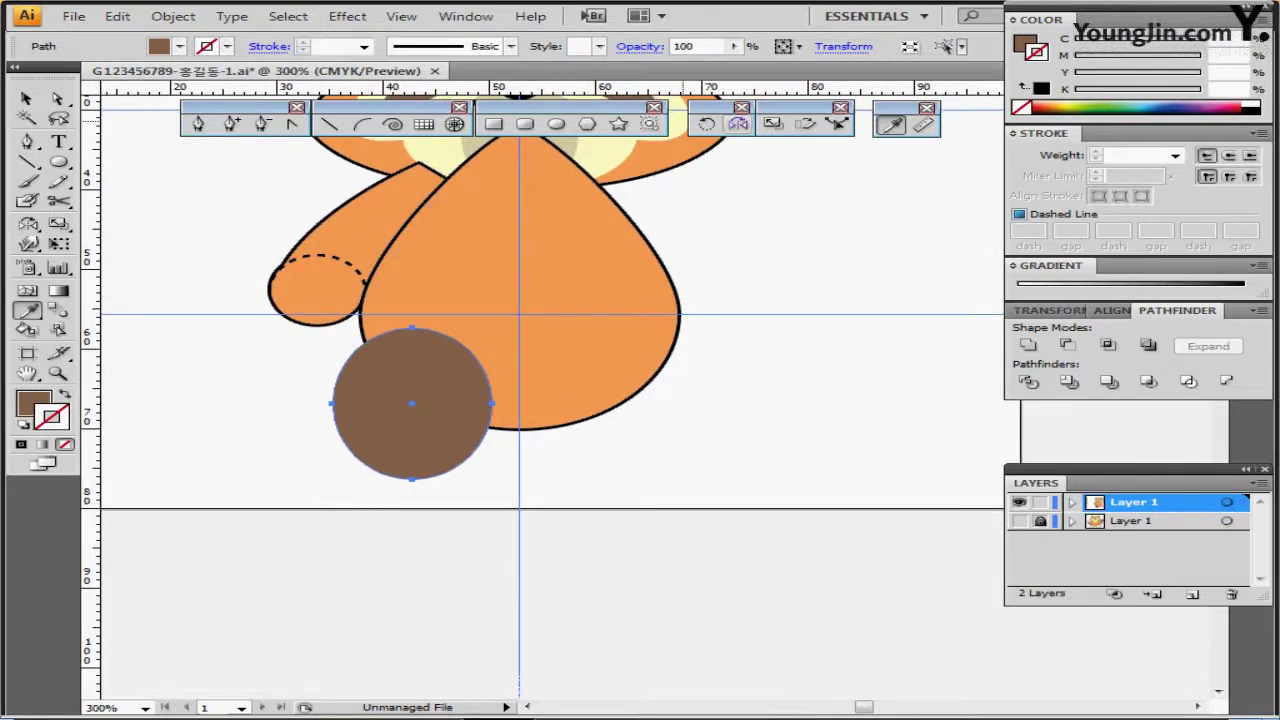
click(773, 123)
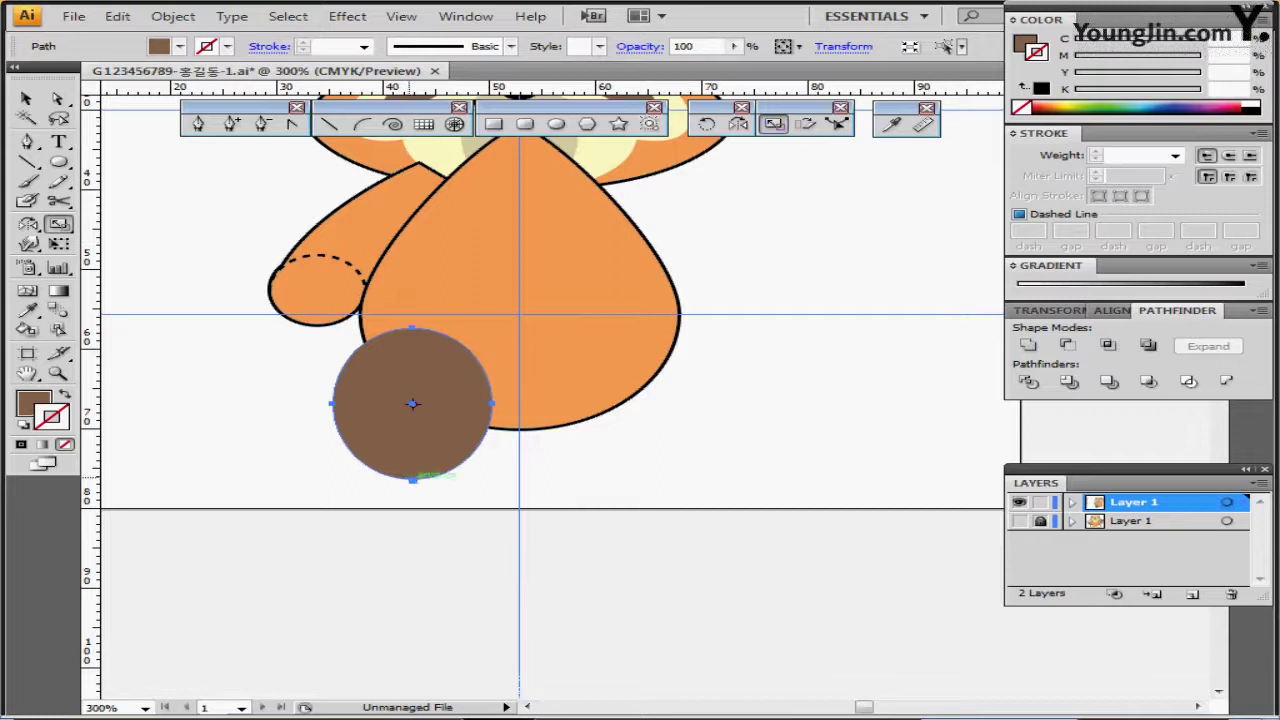
alt+click(412, 479)
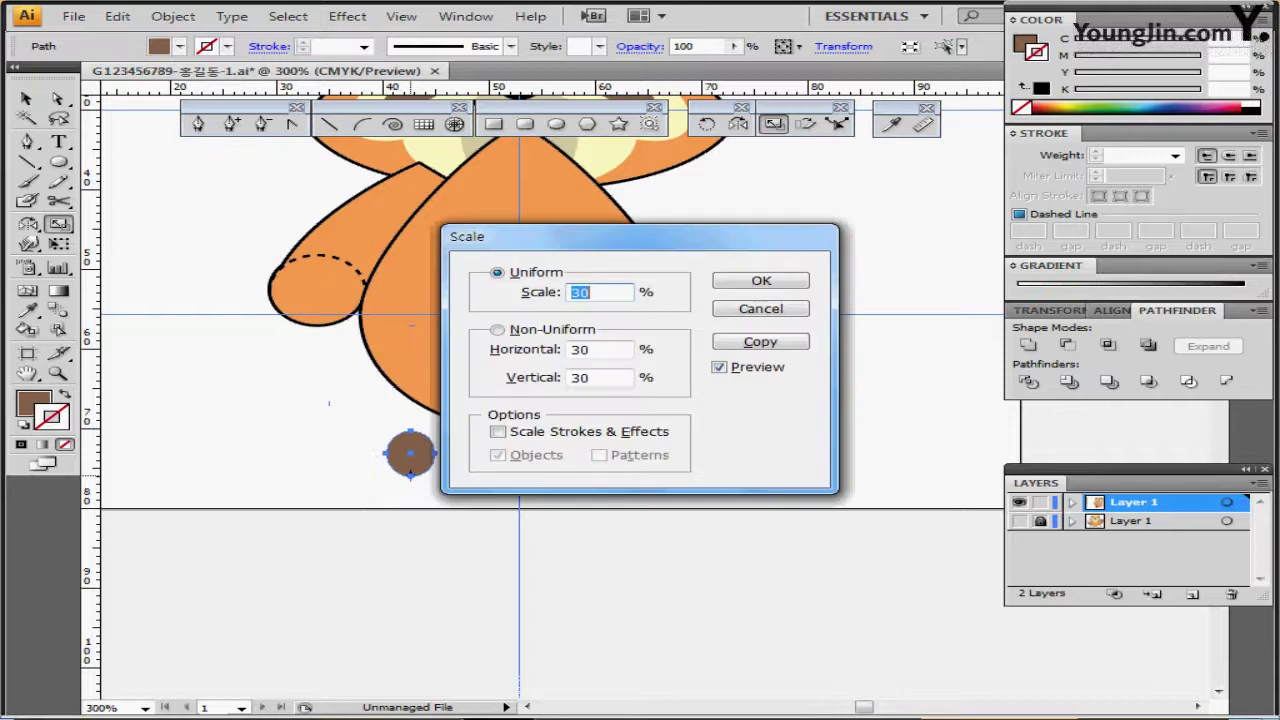
text(75)
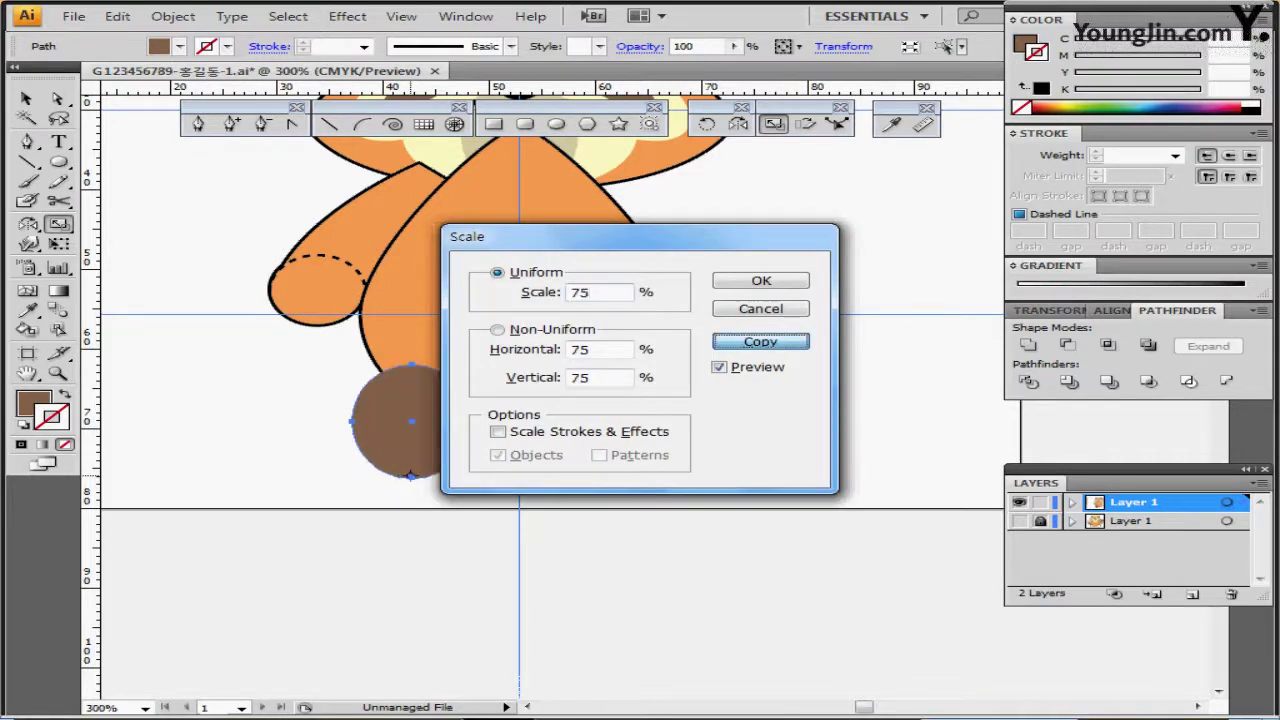
key(Return)
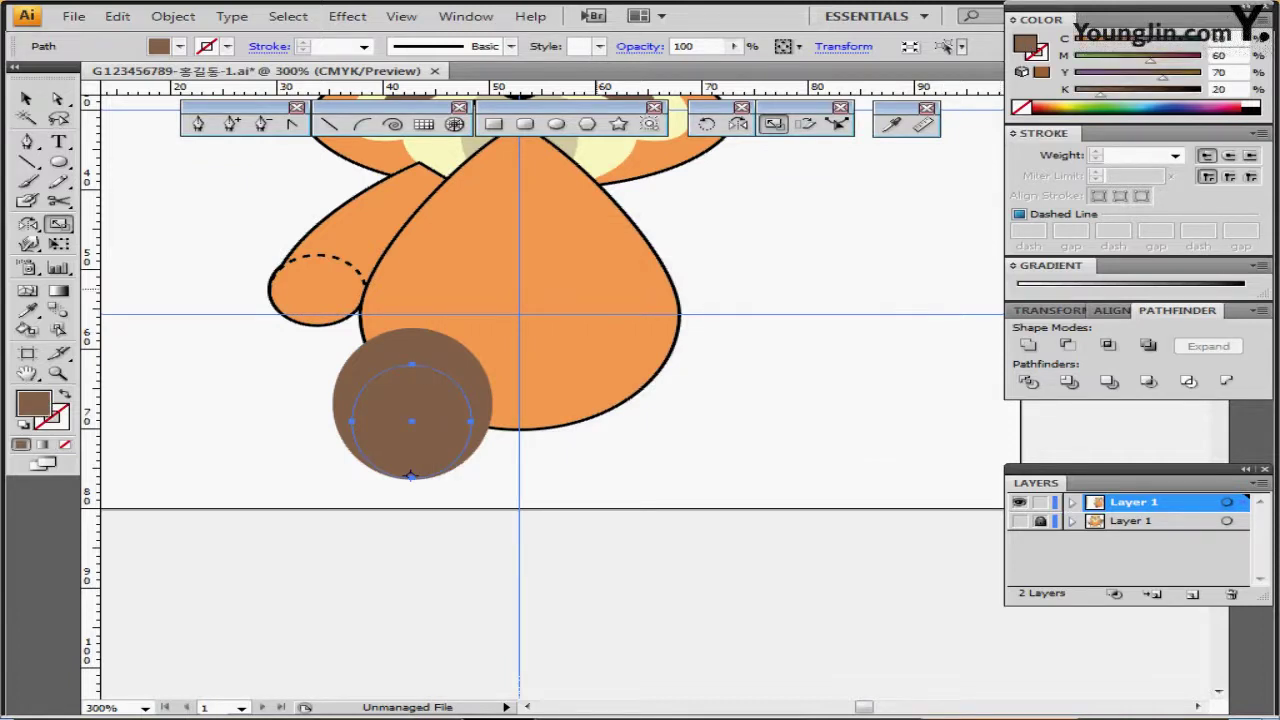
Step: Sample the cream reference swatch onto the smaller foot ellipse and deselect it
drag(410, 476, 633, 488)
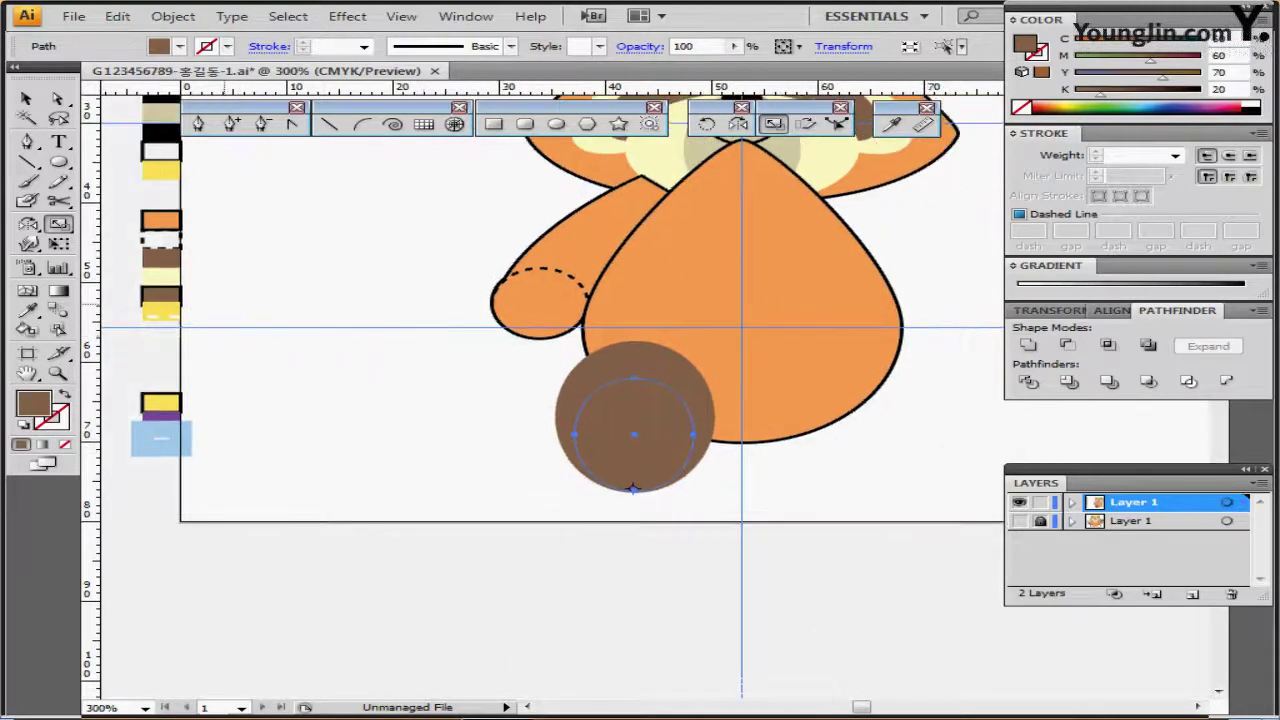
key(i)
click(161, 276)
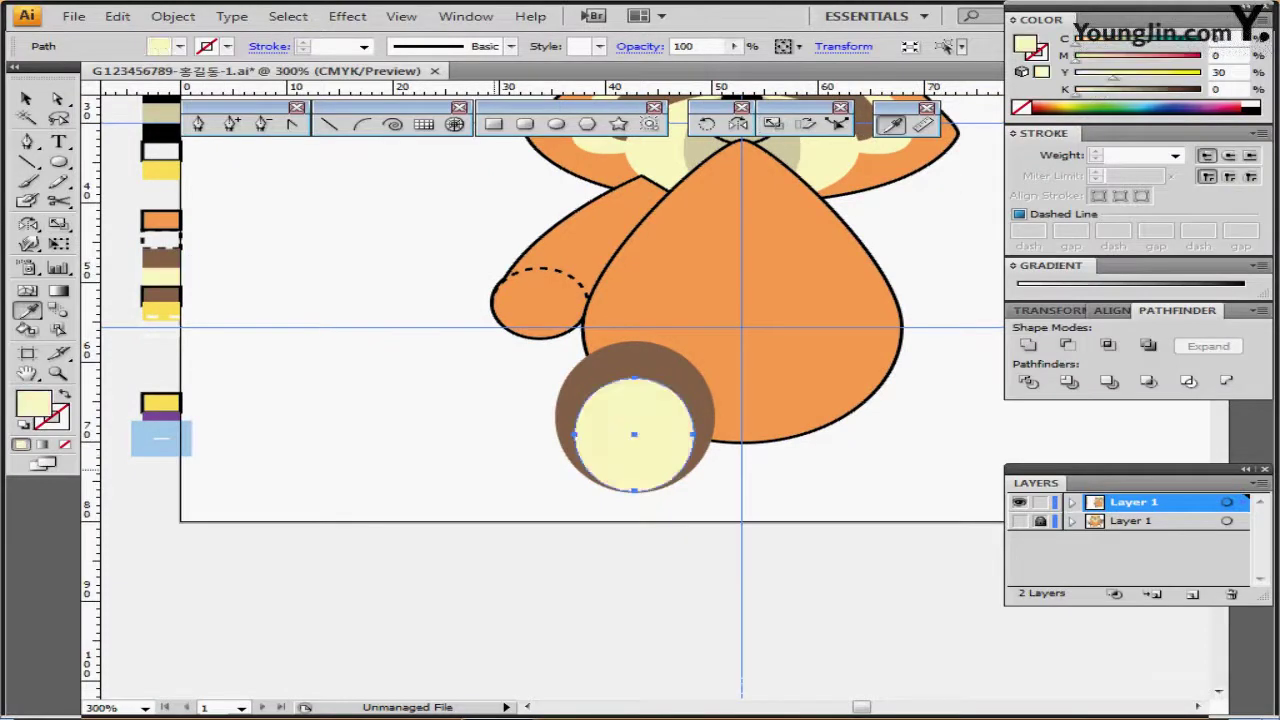
key(ctrl+shift+a)
Step: Select both the brown and cream foot ellipses and rotate them together by 35°
drag(640, 464, 447, 458)
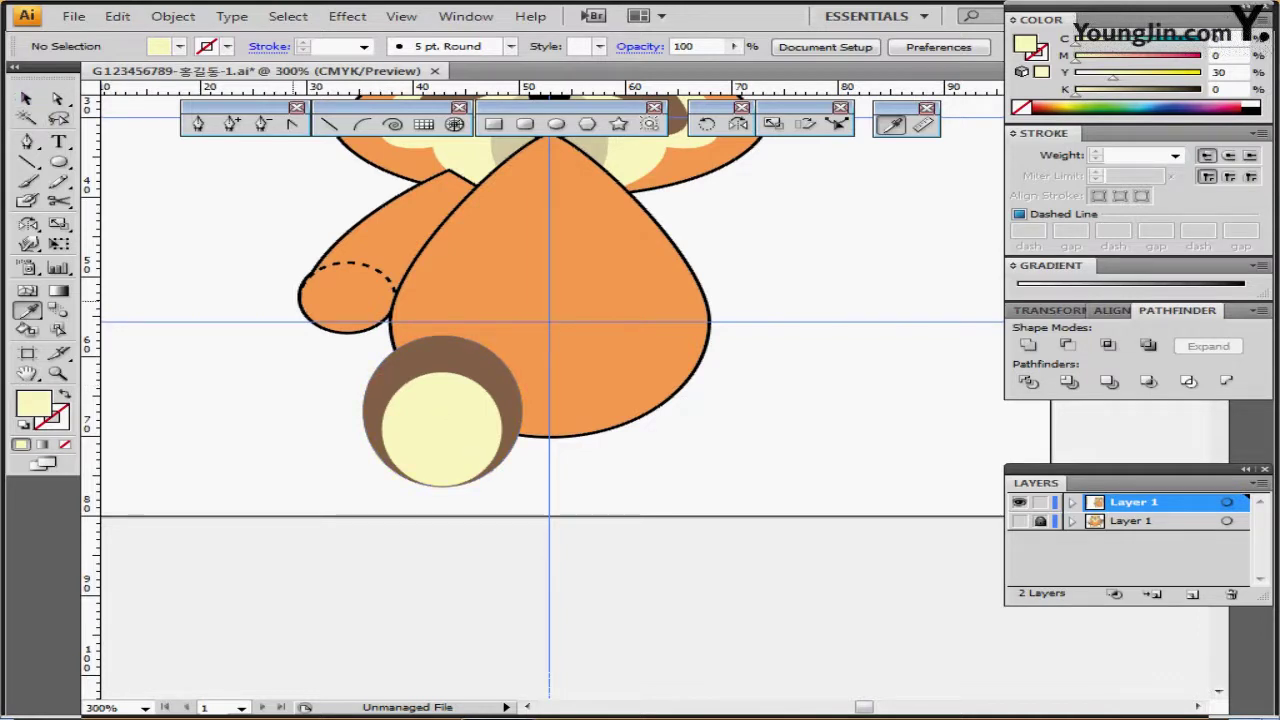
key(v)
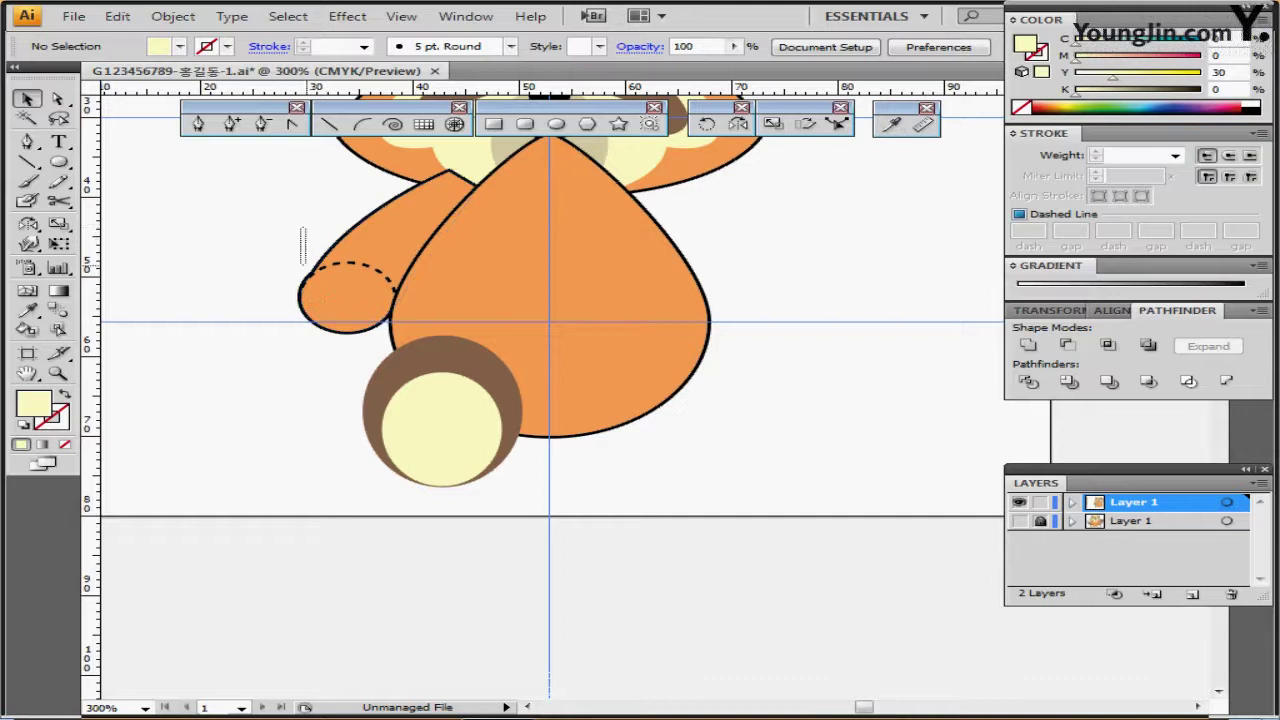
drag(294, 480, 375, 401)
key(space)
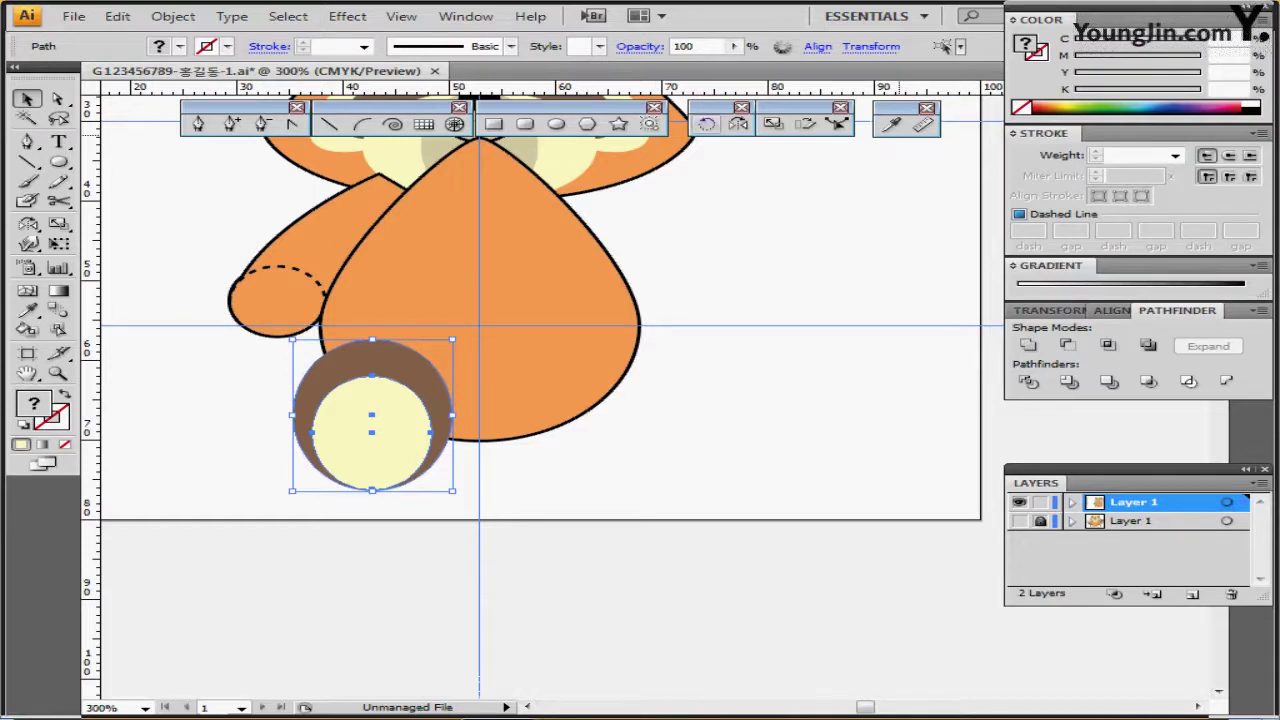
double_click(707, 124)
text(35)
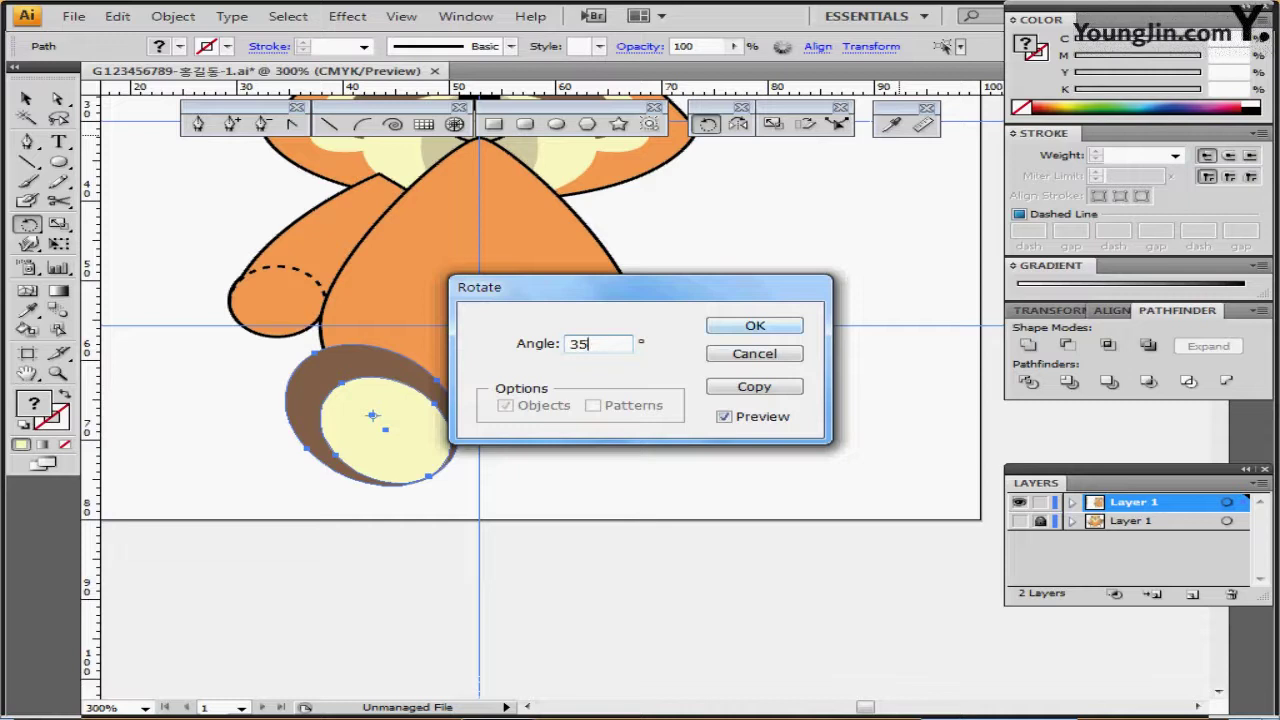
key(Return)
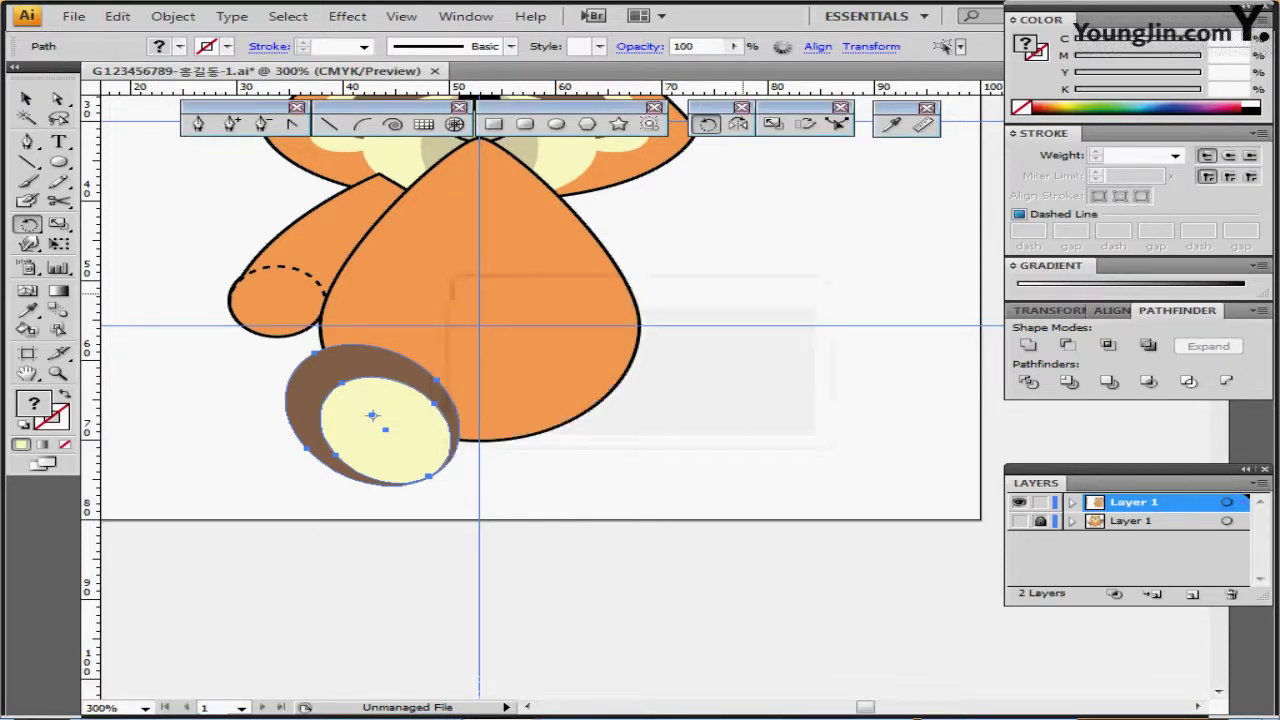
Step: Select only the cream sole ellipse and nudge it slightly left inside the brown foot
ctrl+click(343, 494)
ctrl+click(374, 442)
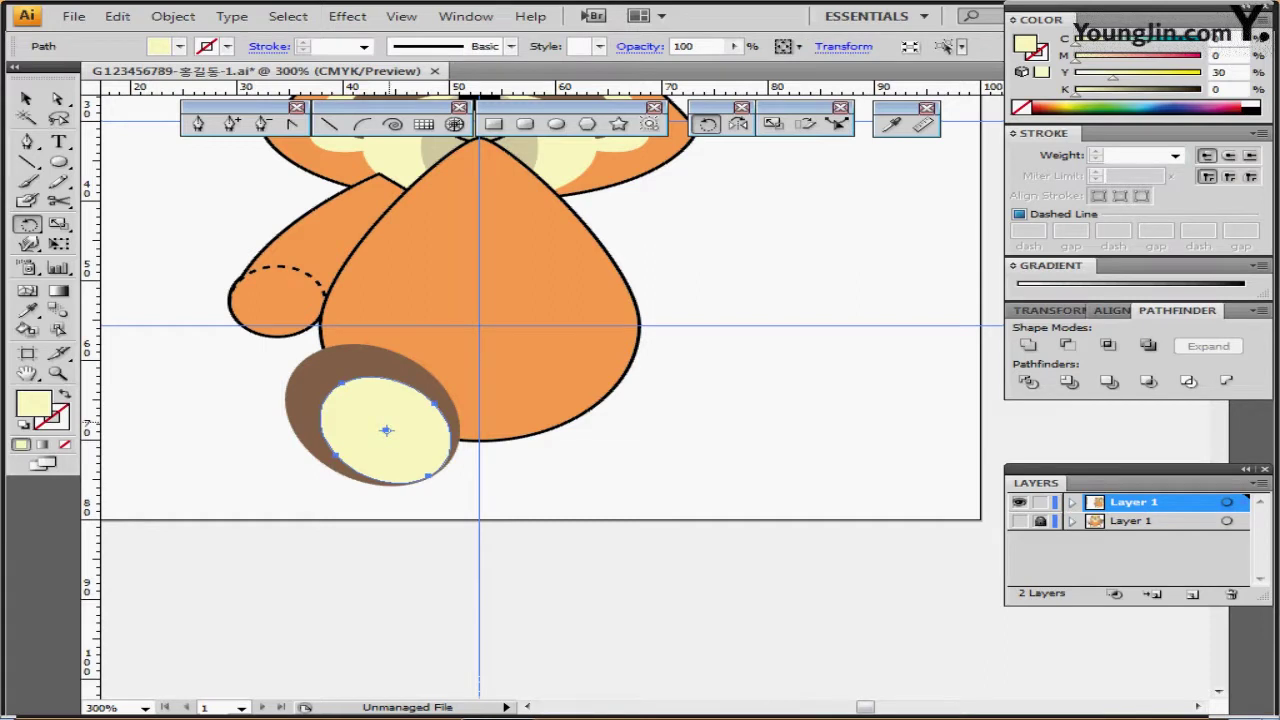
key(Left)
key(Left)
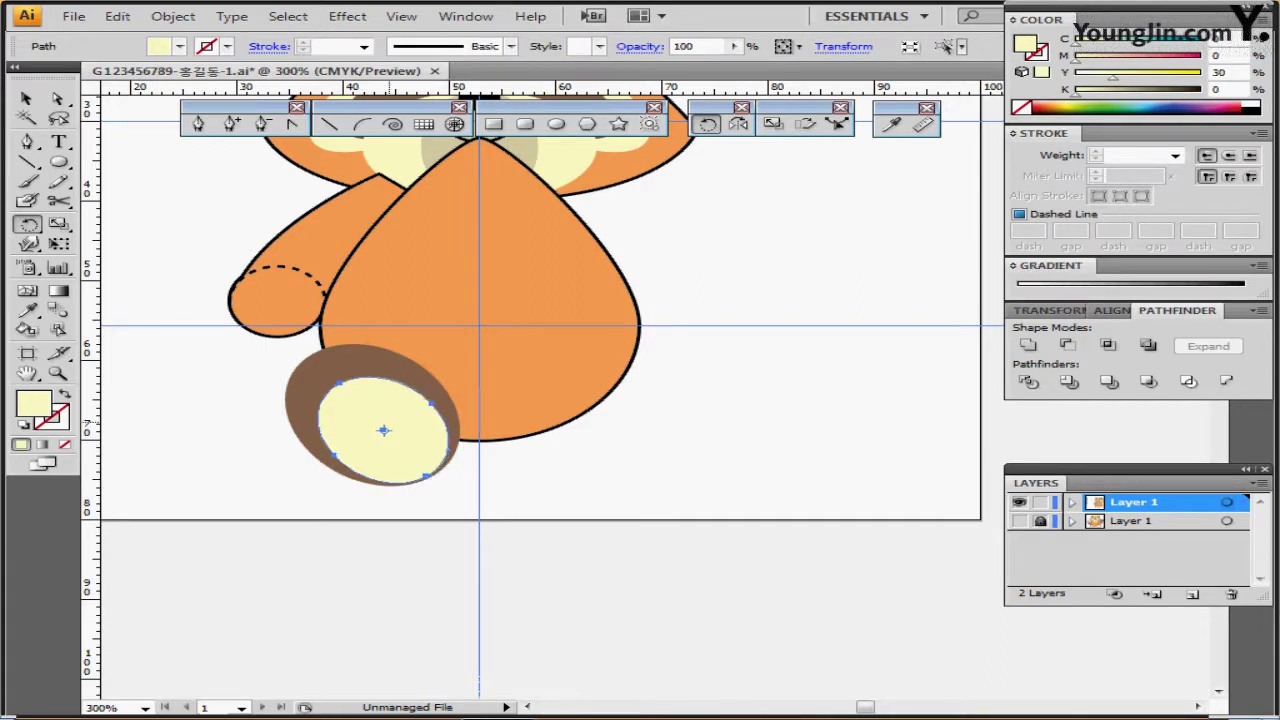
key(Left)
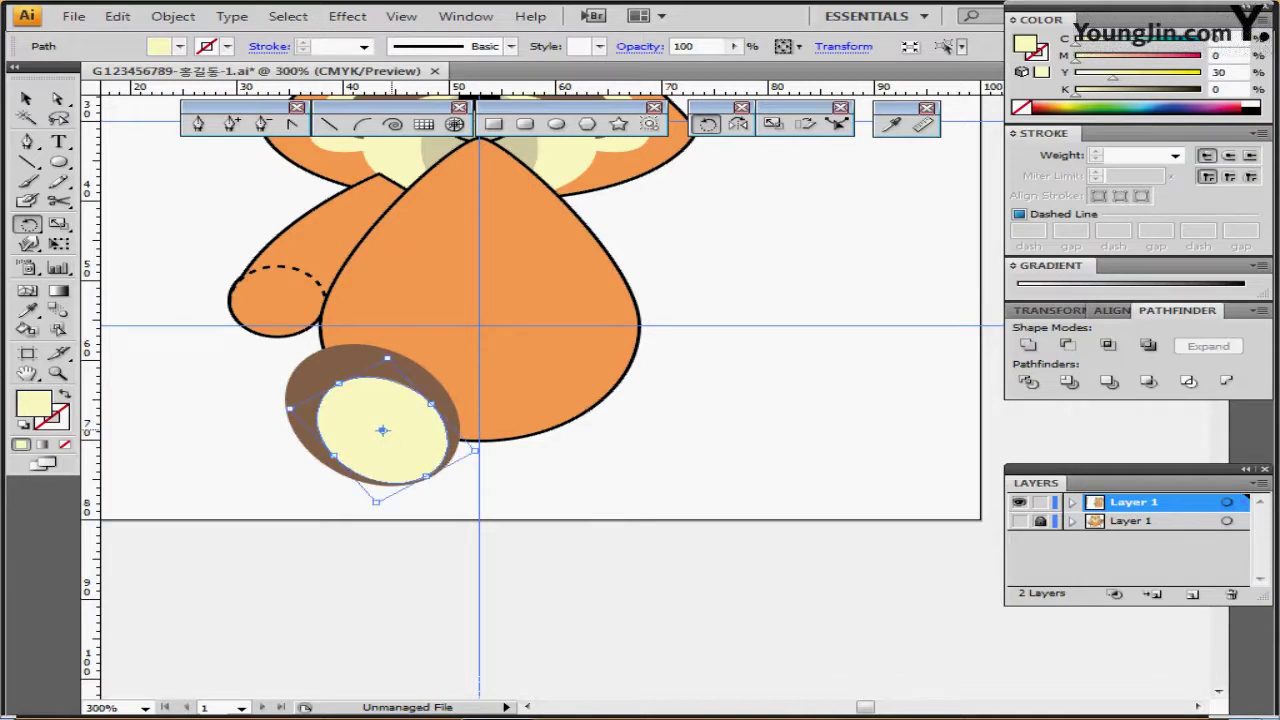
Step: Reflect a copy of the arm, hand cuff and foot shapes across the vertical centre guide to form the opposite arm and foot
ctrl+click(265, 382)
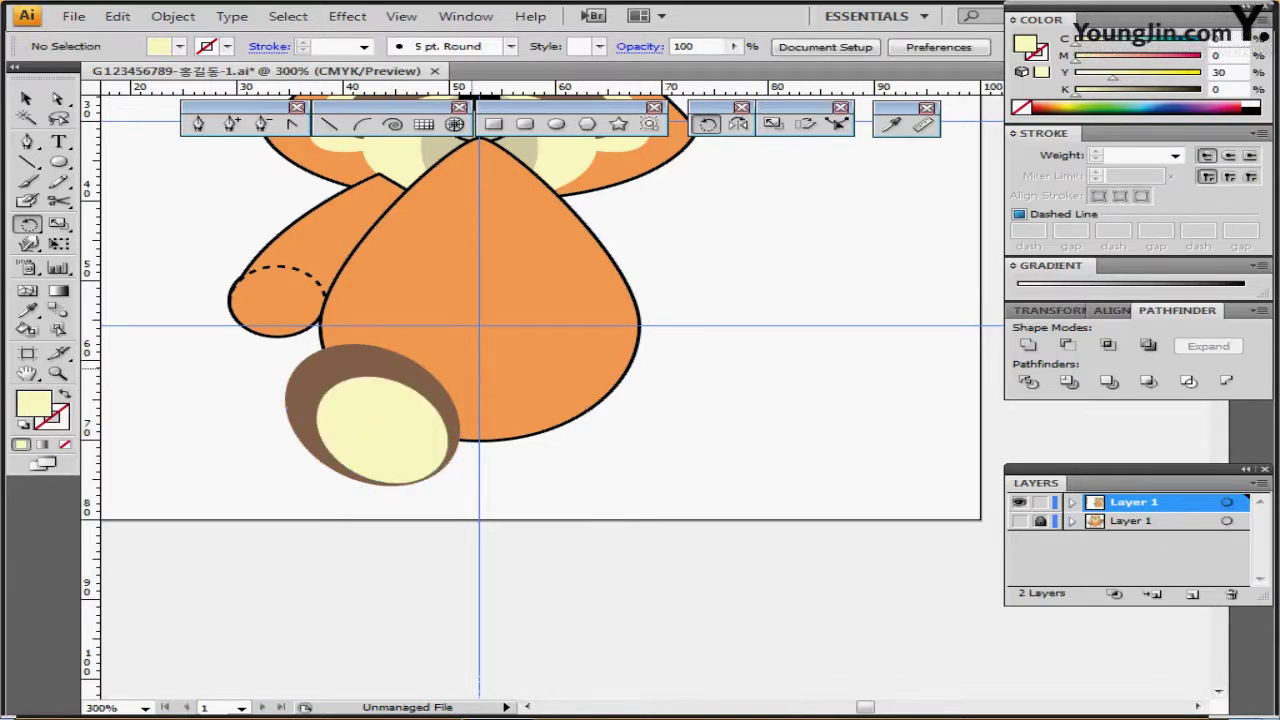
key(ctrl+minus)
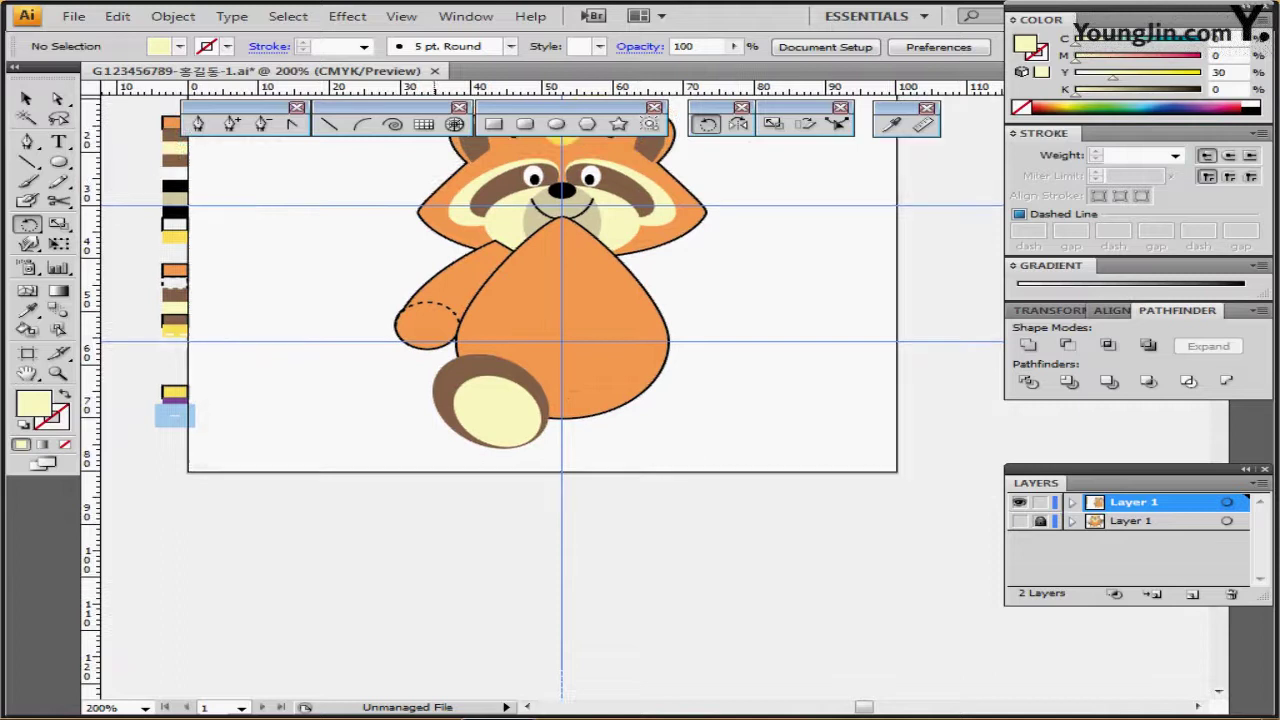
drag(421, 347, 369, 333)
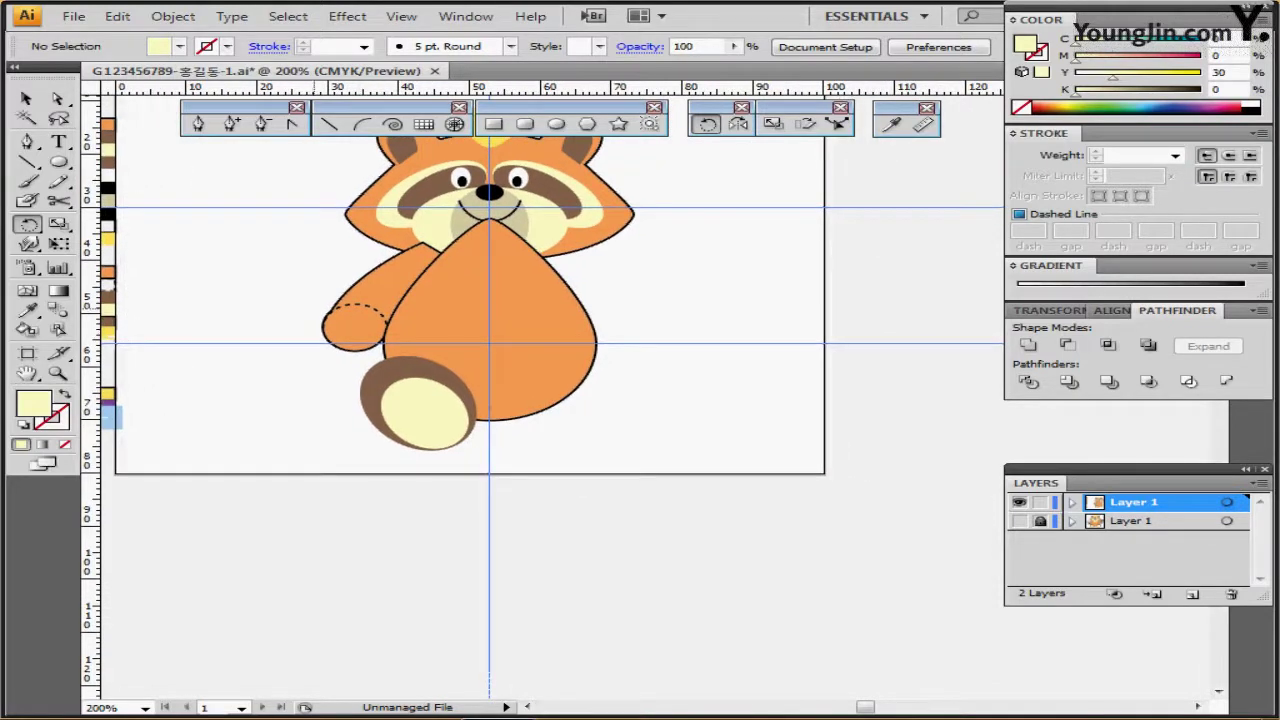
drag(300, 278, 352, 344)
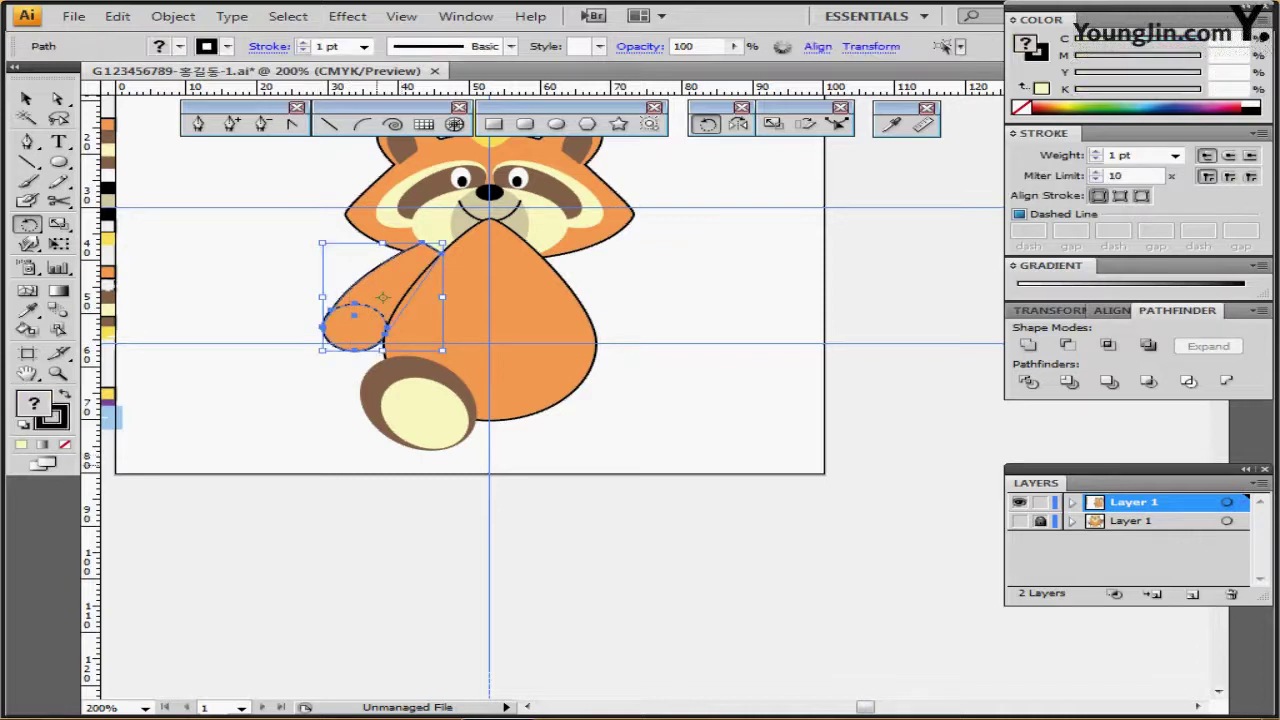
drag(377, 466, 407, 416)
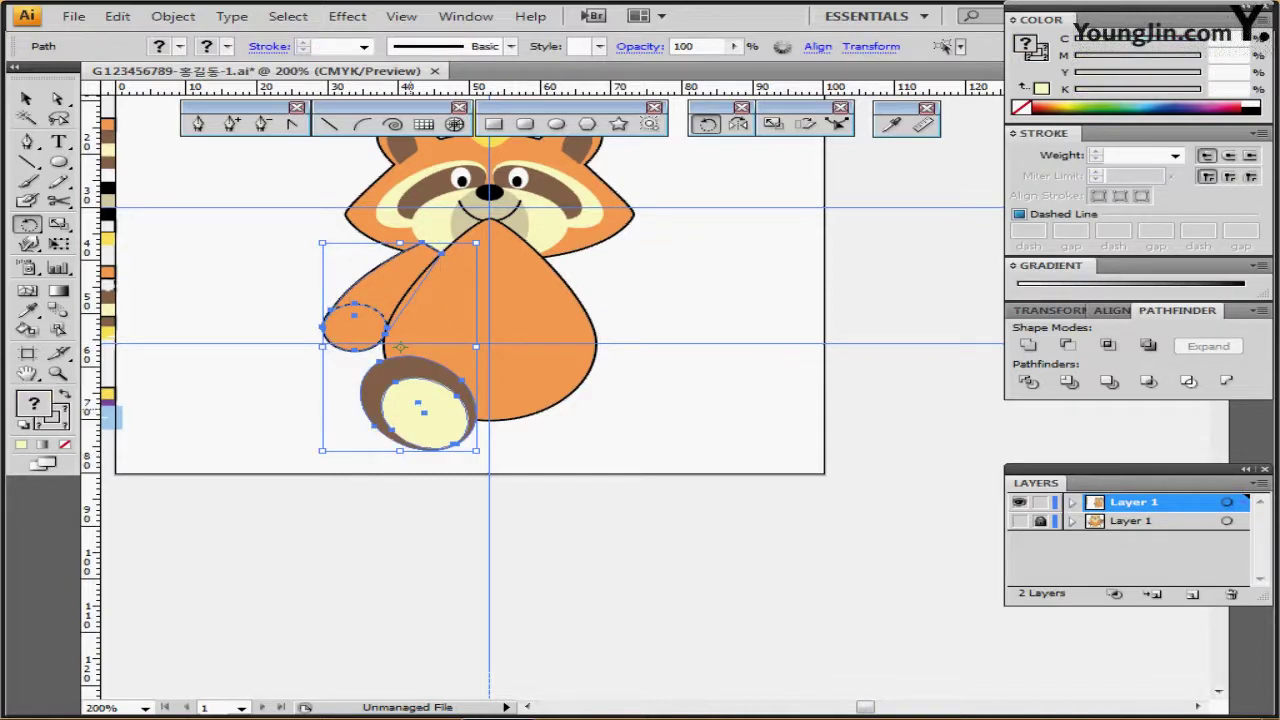
key(ctrl+shift+b)
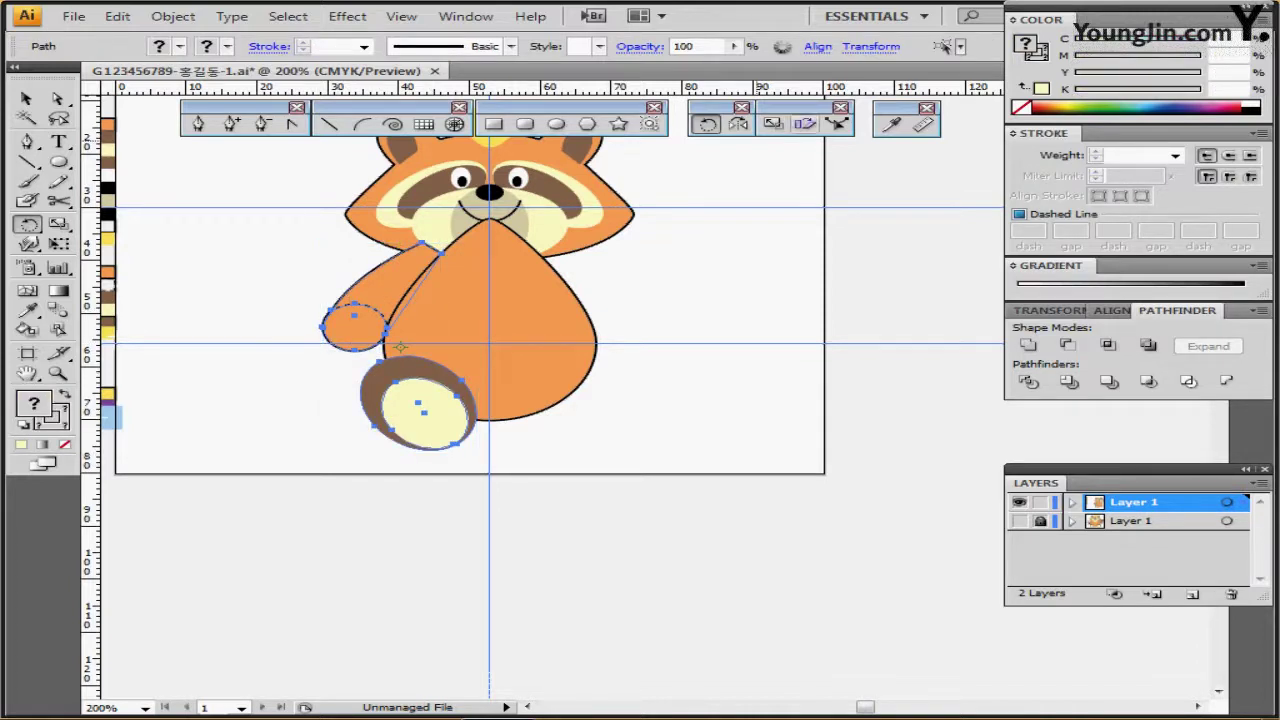
click(738, 123)
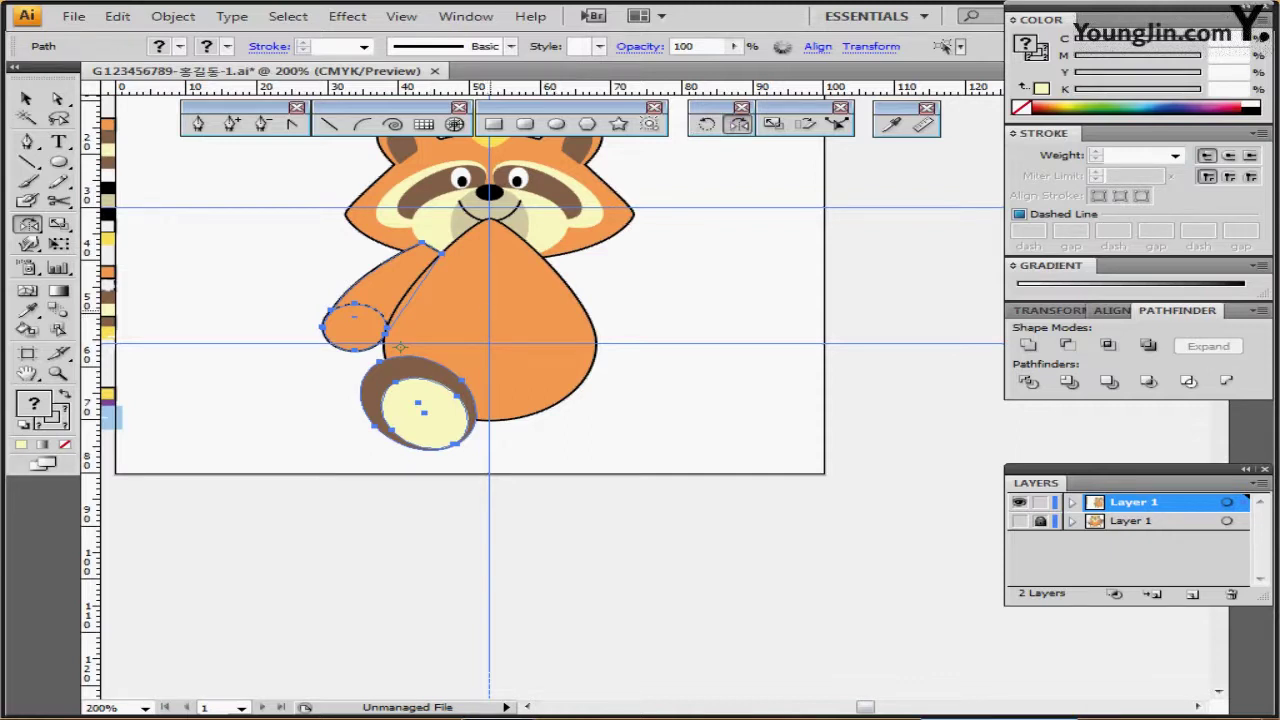
click(490, 311)
drag(500, 323, 708, 326)
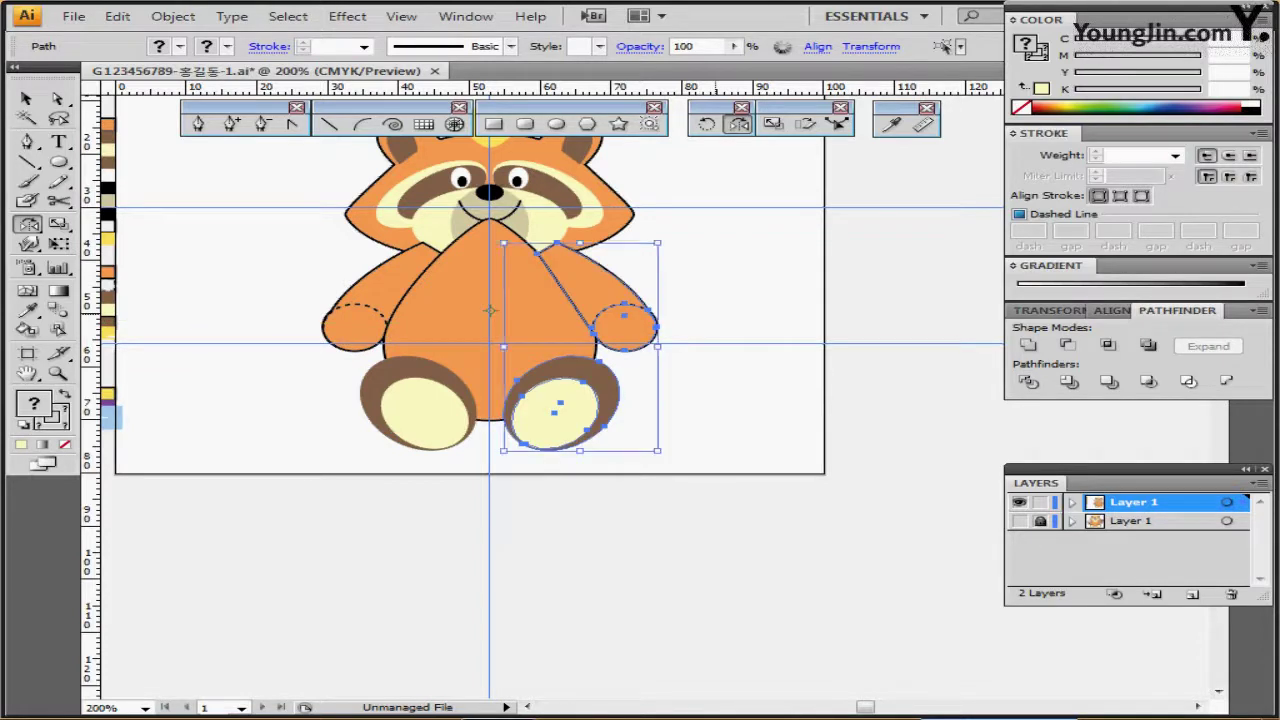
ctrl+click(714, 268)
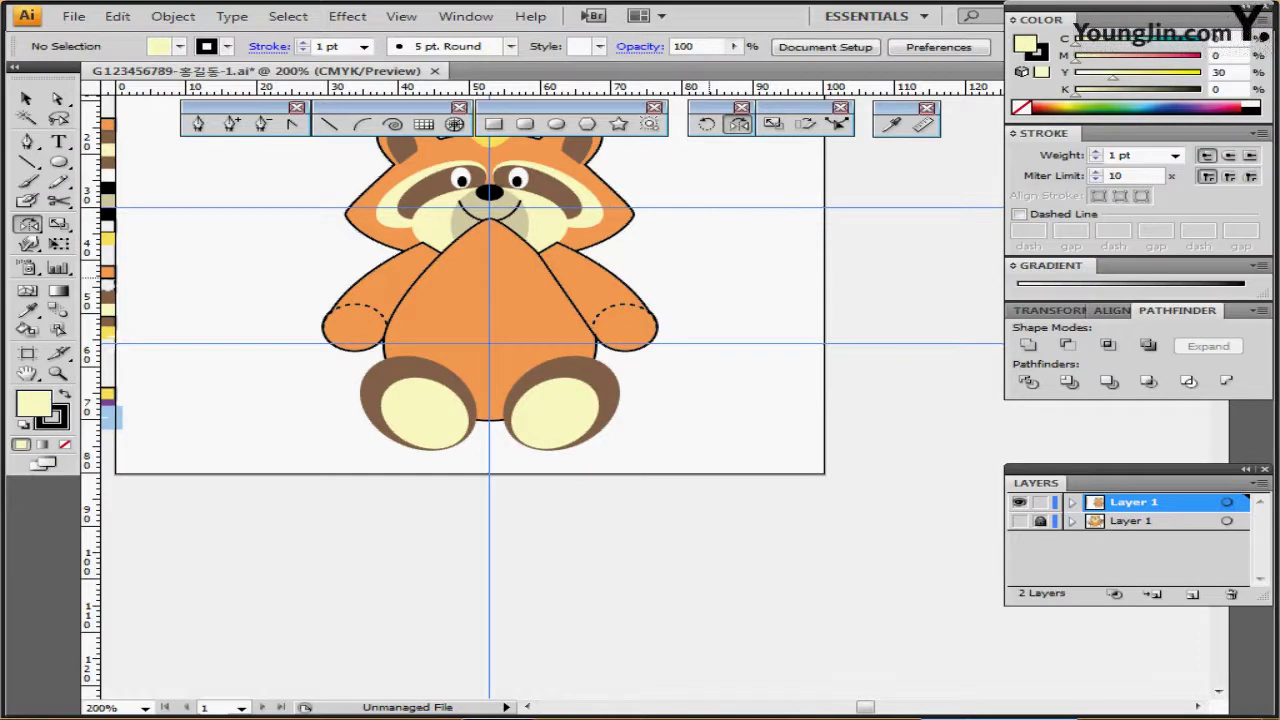
Step: Select the body, both arms and both feet and send them to the back, behind the head
drag(710, 264, 620, 332)
drag(338, 300, 388, 325)
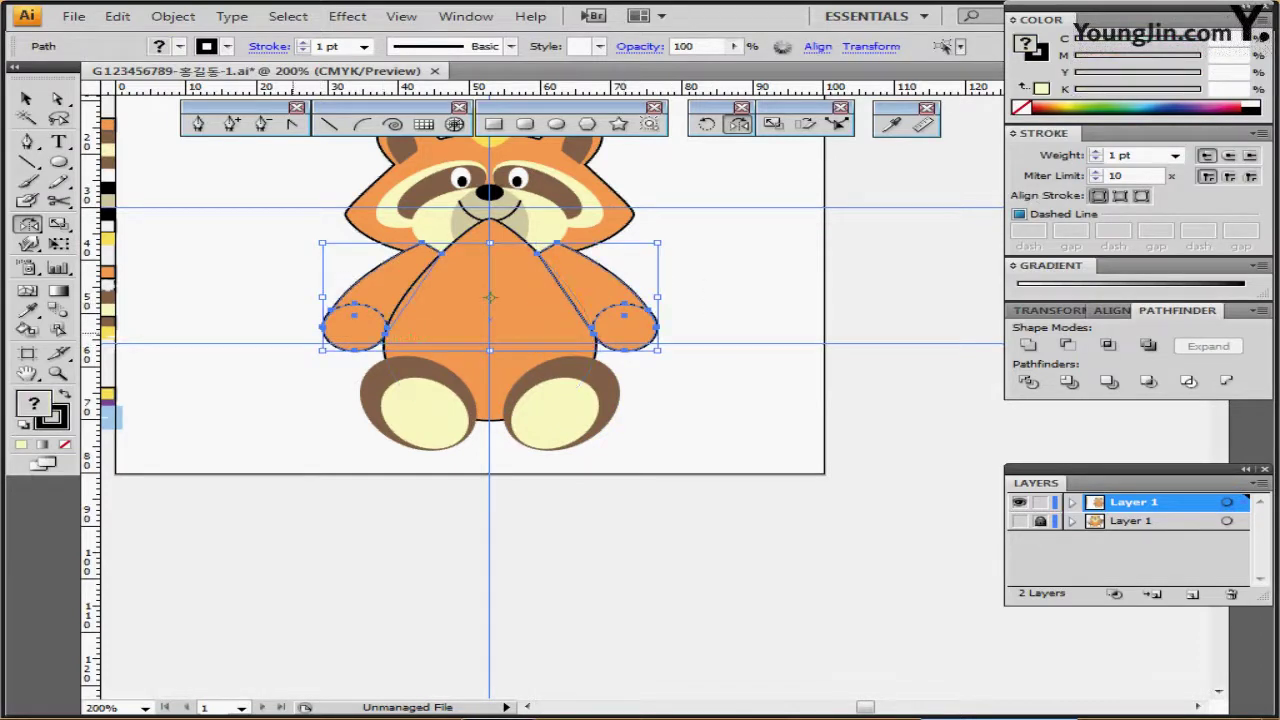
drag(254, 294, 678, 452)
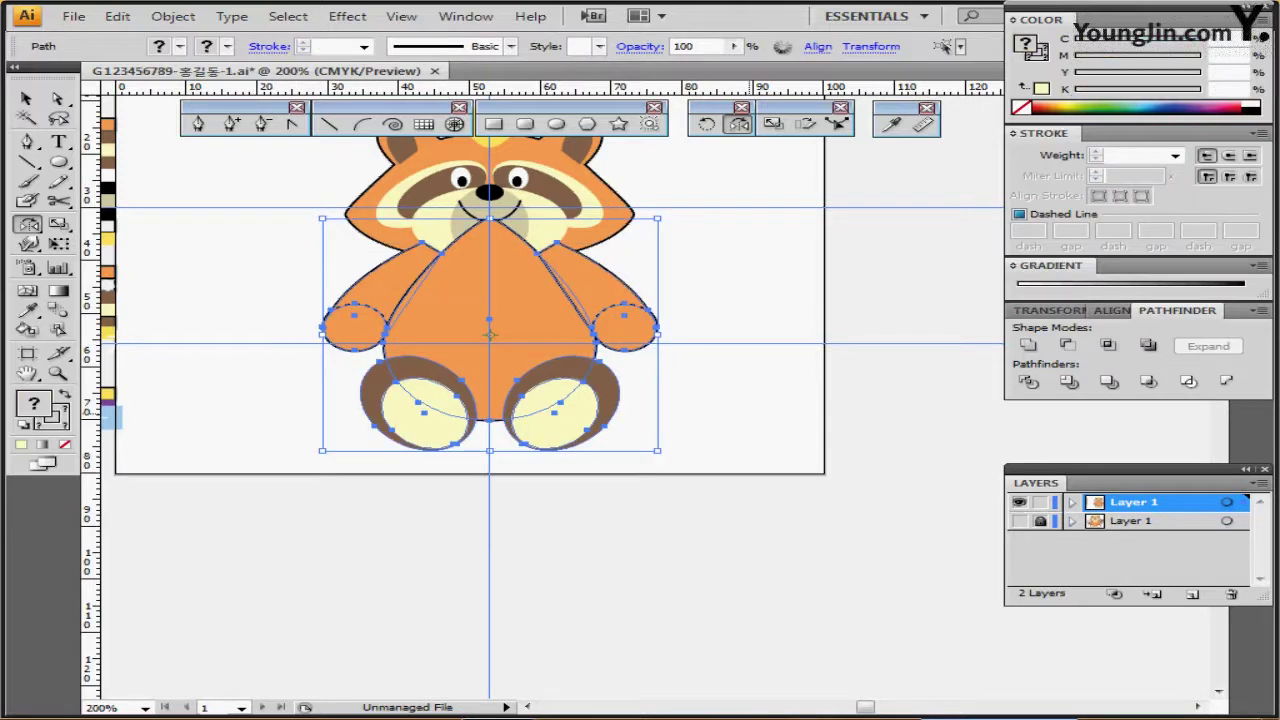
key(ctrl+shift+bracketleft)
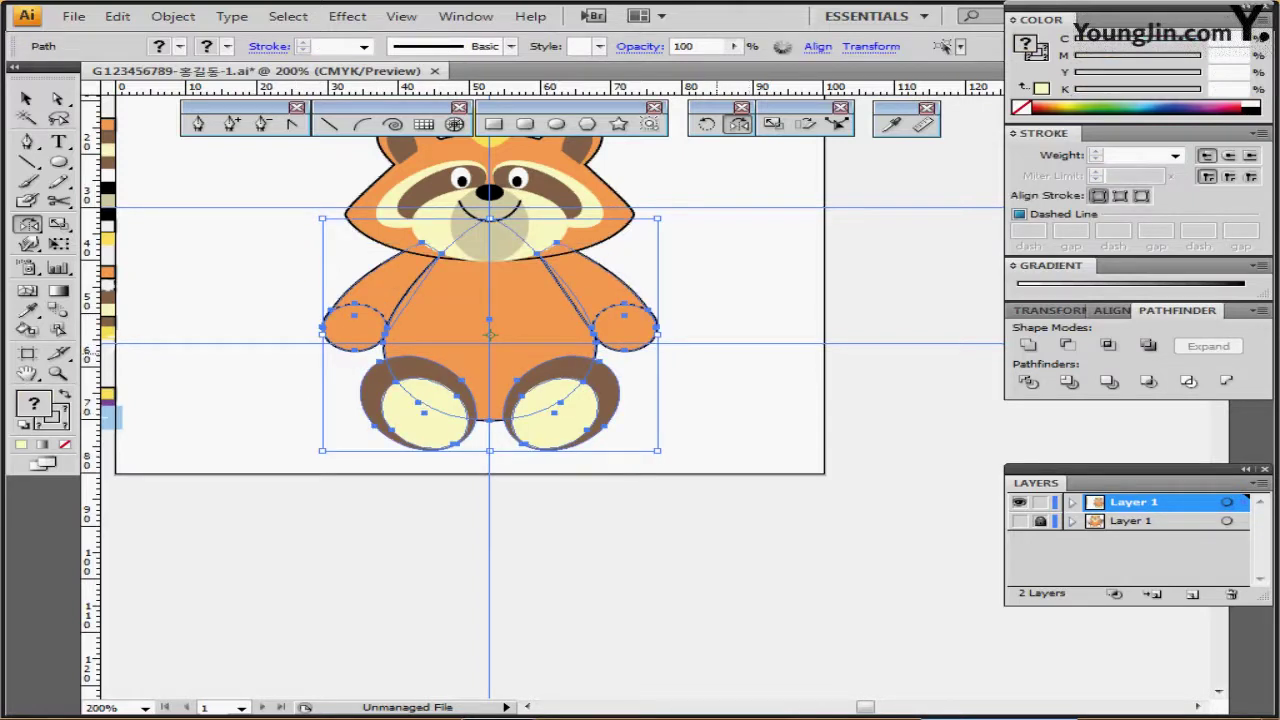
ctrl+click(754, 330)
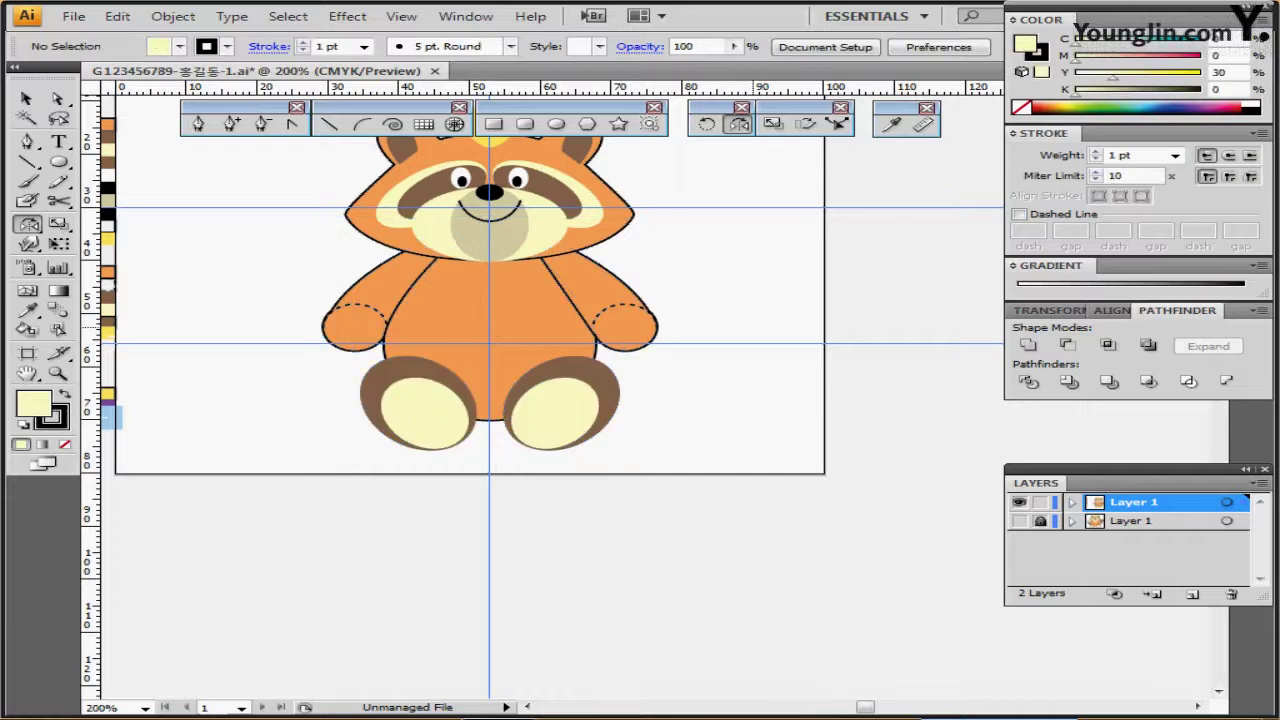
Step: Send the mirrored arm and its dashed hand shape to the back, behind the body, and deselect them
drag(693, 279, 628, 341)
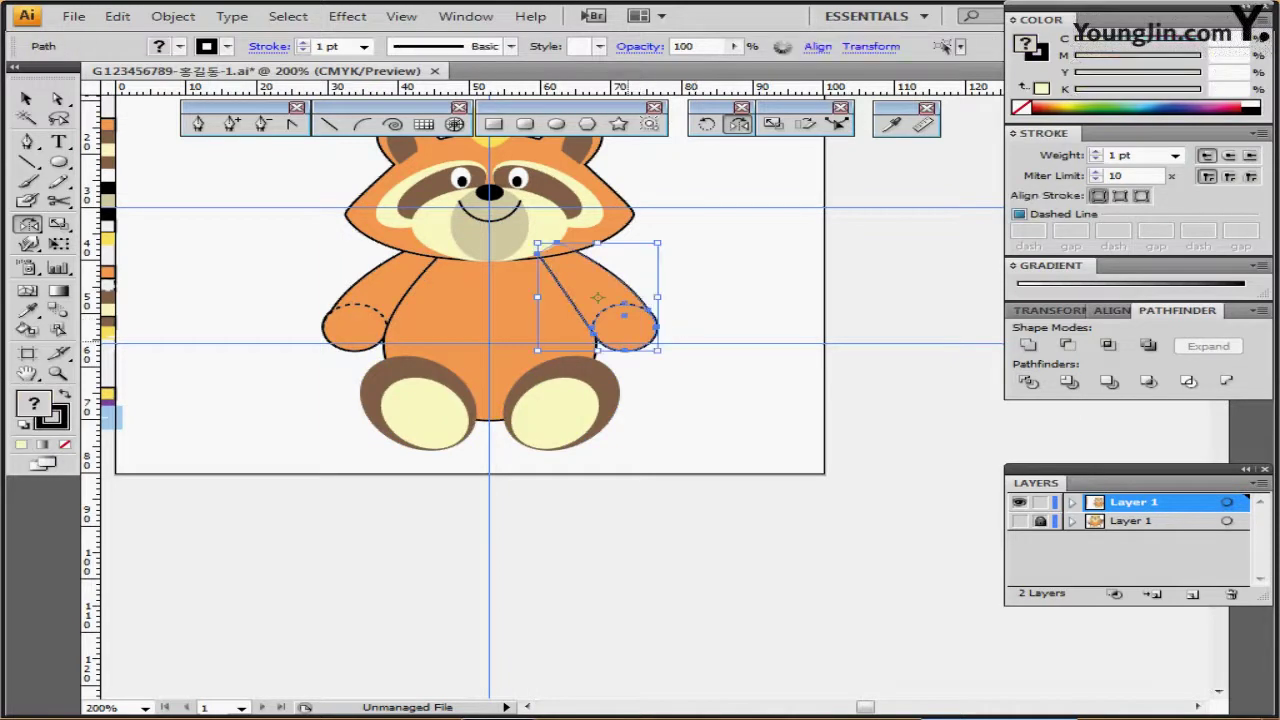
key(ctrl+shift+[)
ctrl+click(710, 416)
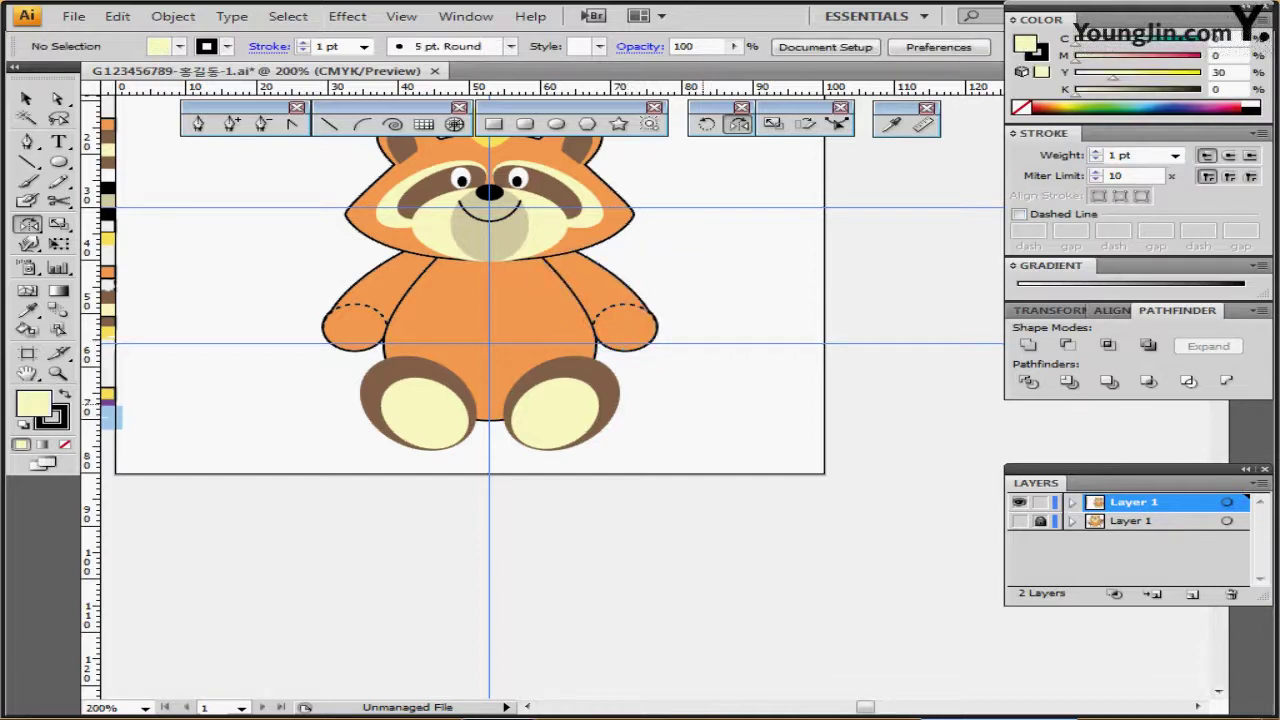
Step: Nudge the body and feet vertically, and raise both feet higher over the body's lower edge
drag(703, 404, 696, 441)
drag(382, 512, 585, 430)
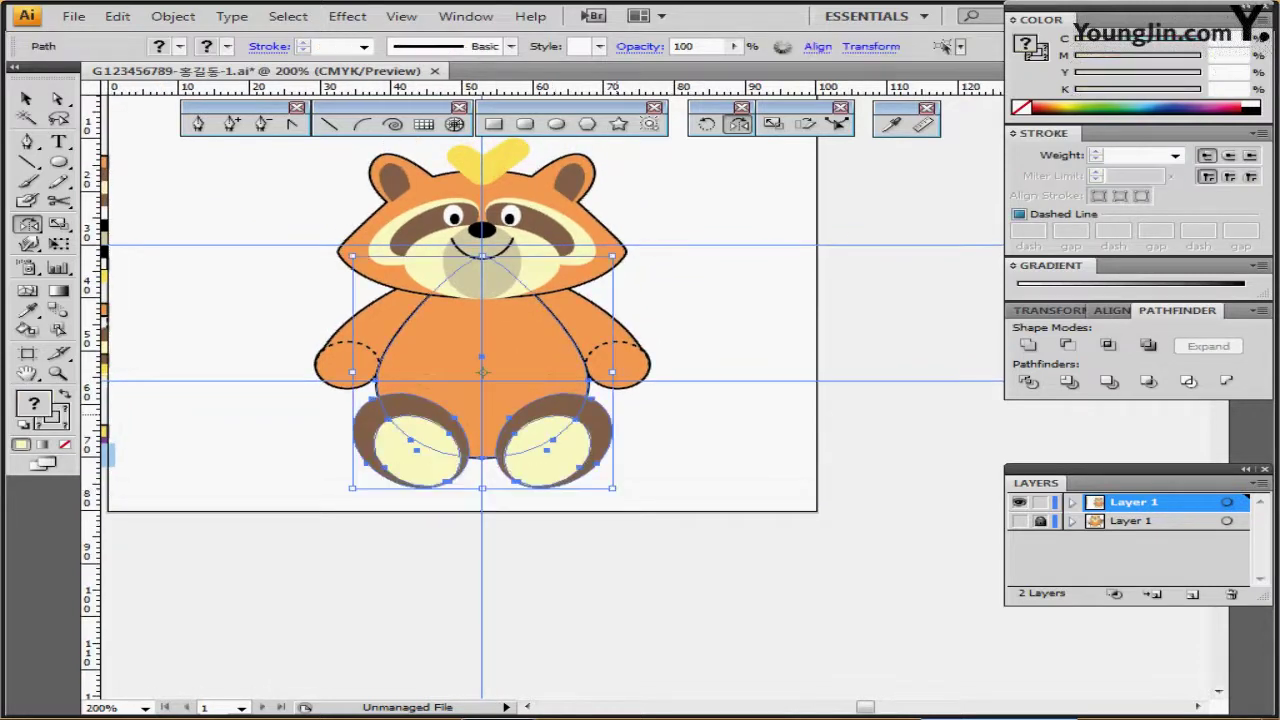
key(Up)
key(Up)
key(Up)
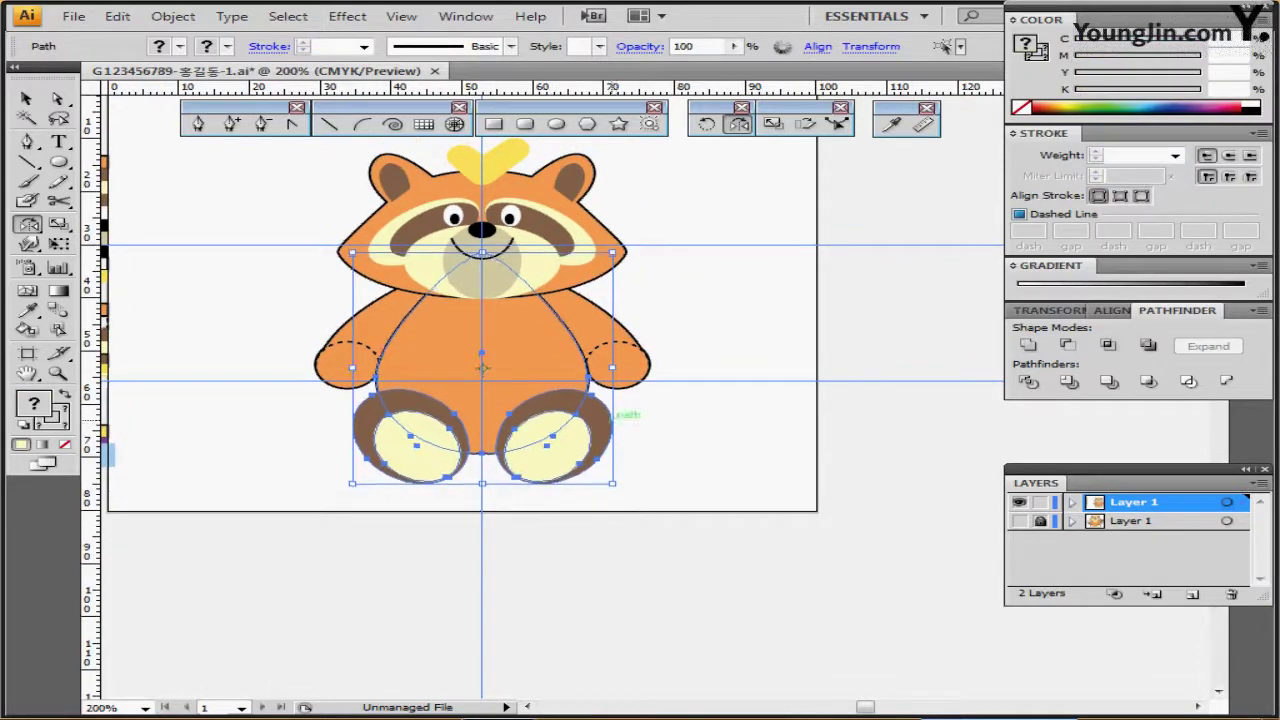
key(Down)
key(Down)
drag(353, 502, 546, 417)
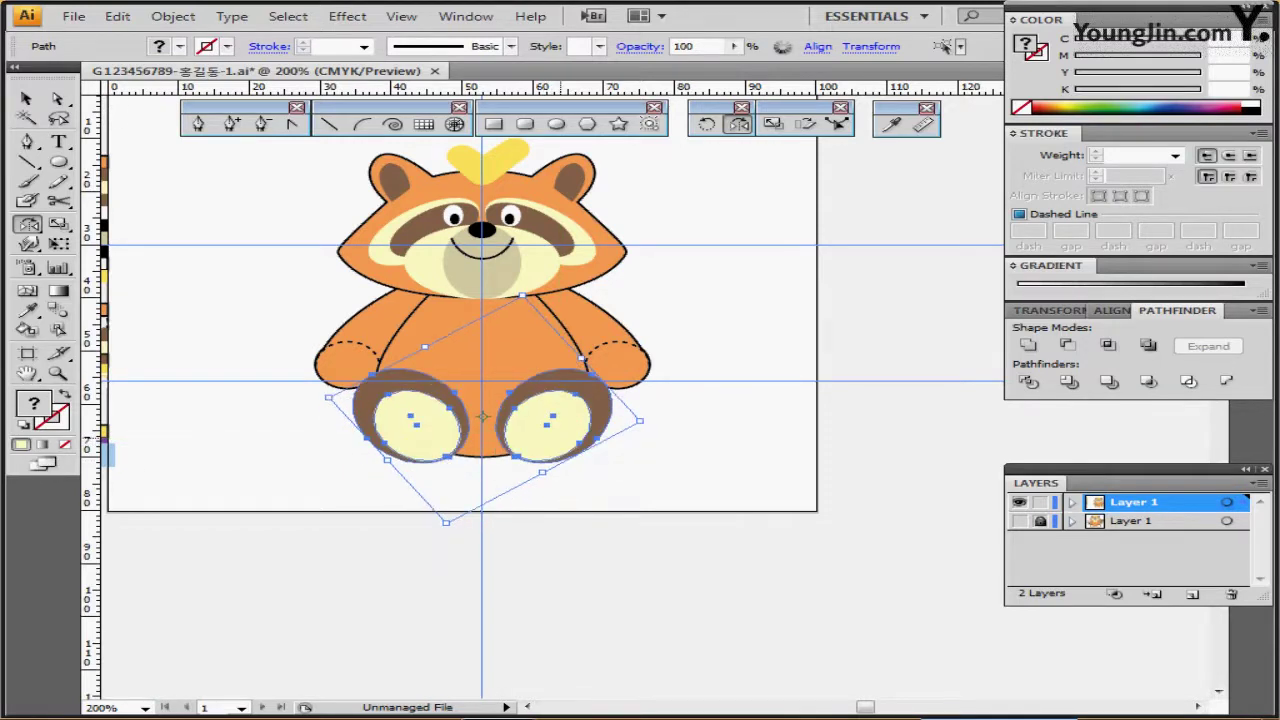
Step: Nudge the body and both feet together slightly down and deselect them
drag(354, 511, 546, 429)
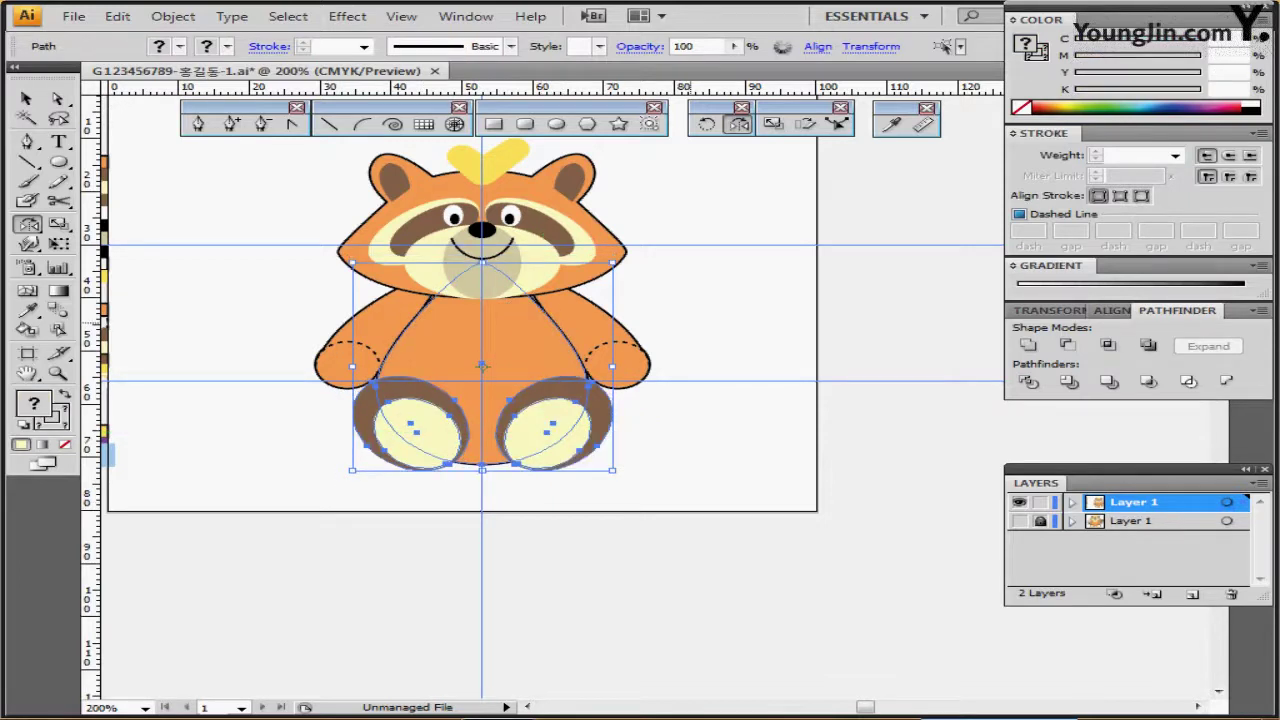
key(ctrl+z)
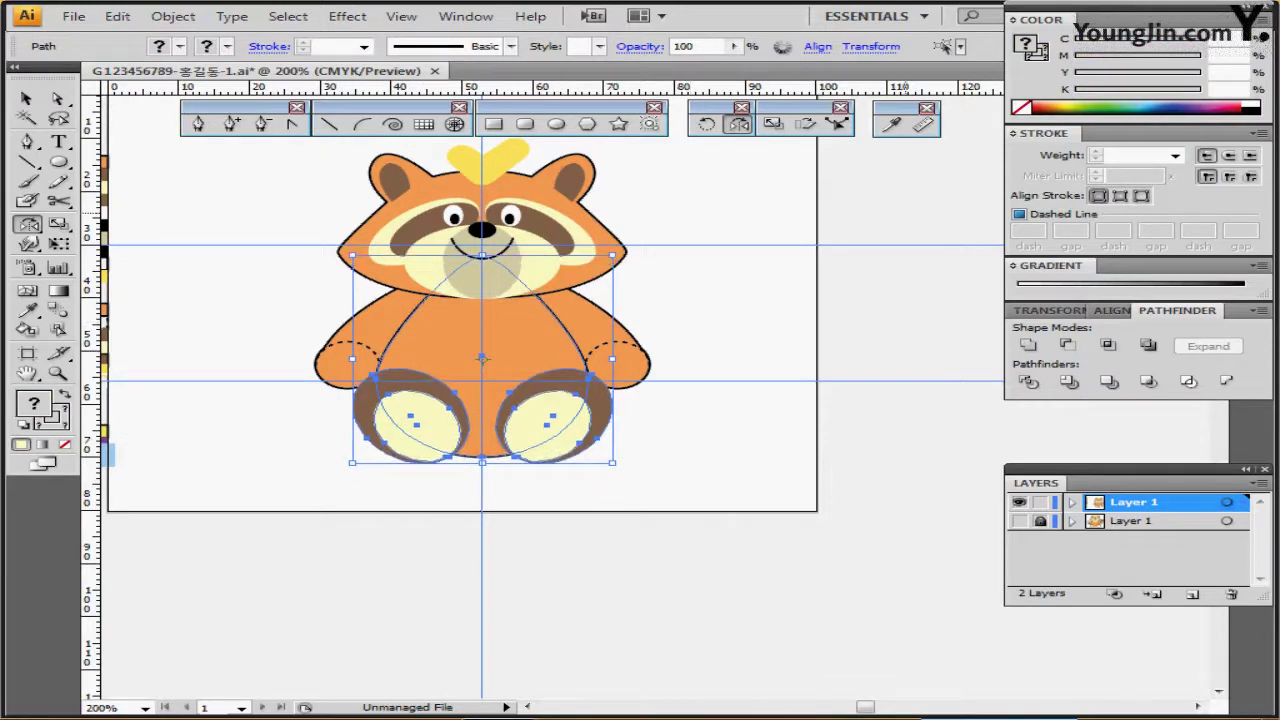
key(Down)
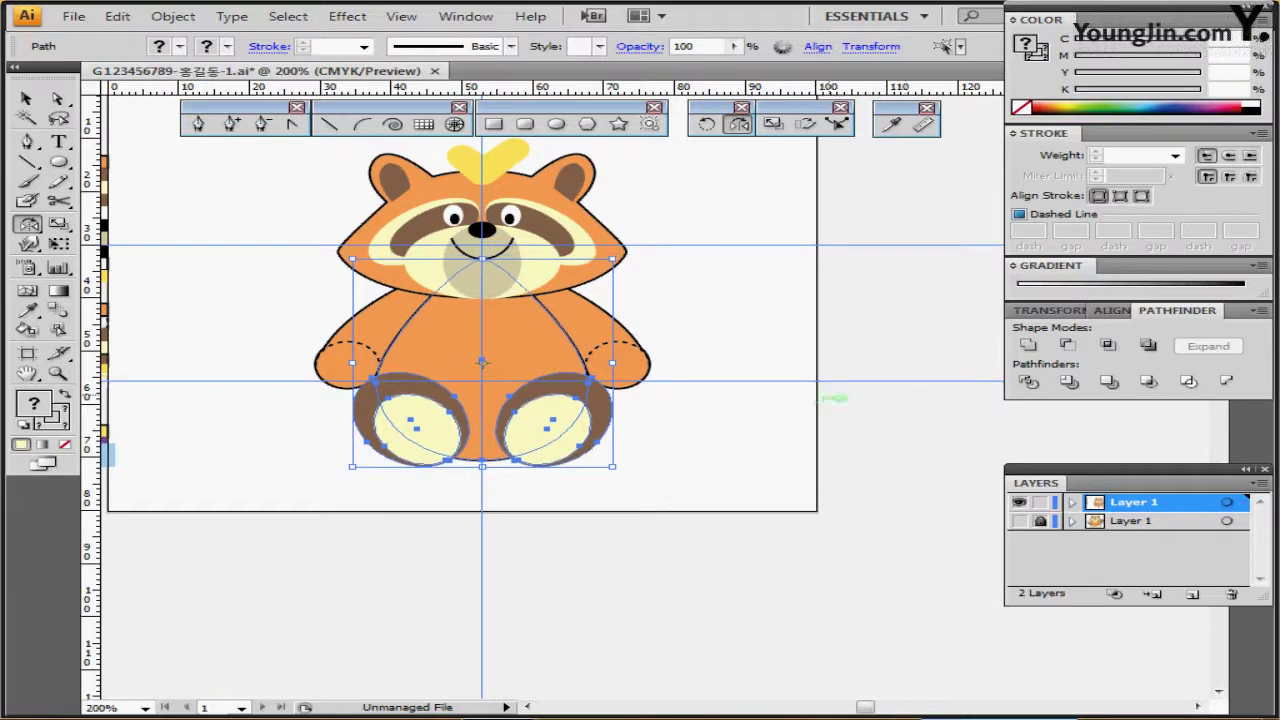
click(768, 380)
drag(751, 380, 762, 402)
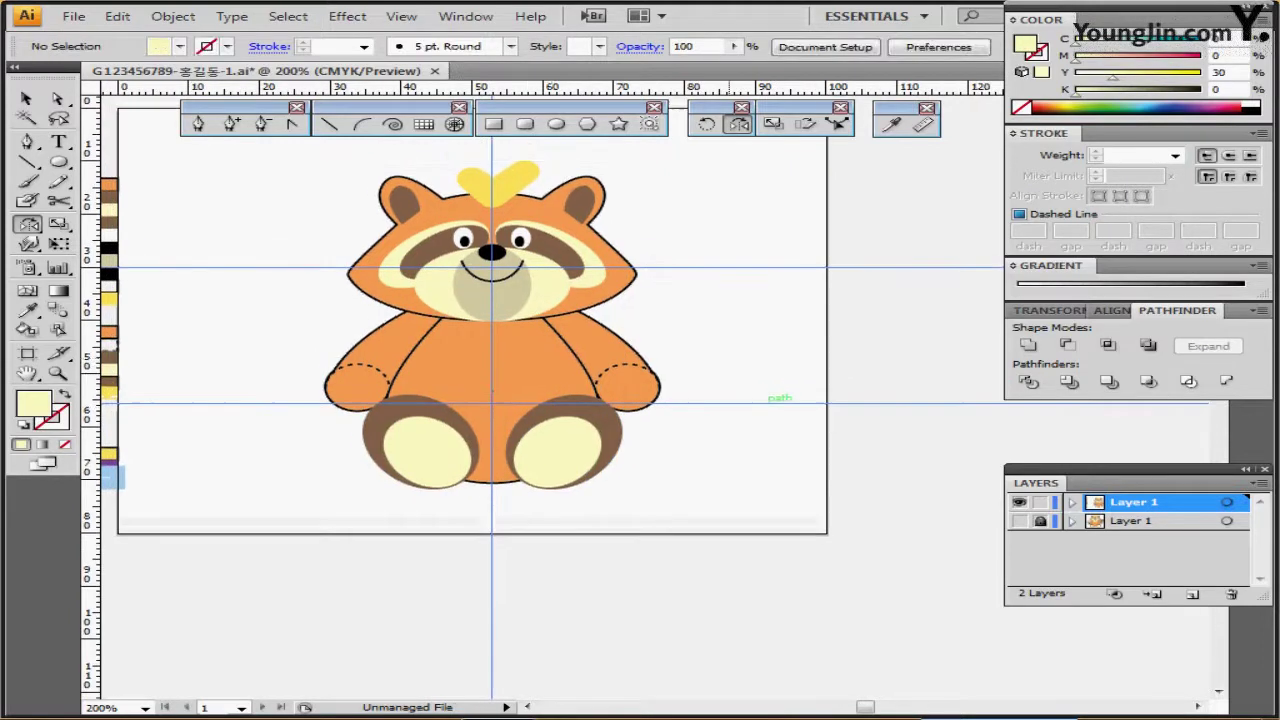
Step: Draw a wide ellipse for the scarf centred on the vertical guide where the head meets the body
ctrl+click(545, 362)
ctrl+click(577, 386)
drag(590, 344, 496, 310)
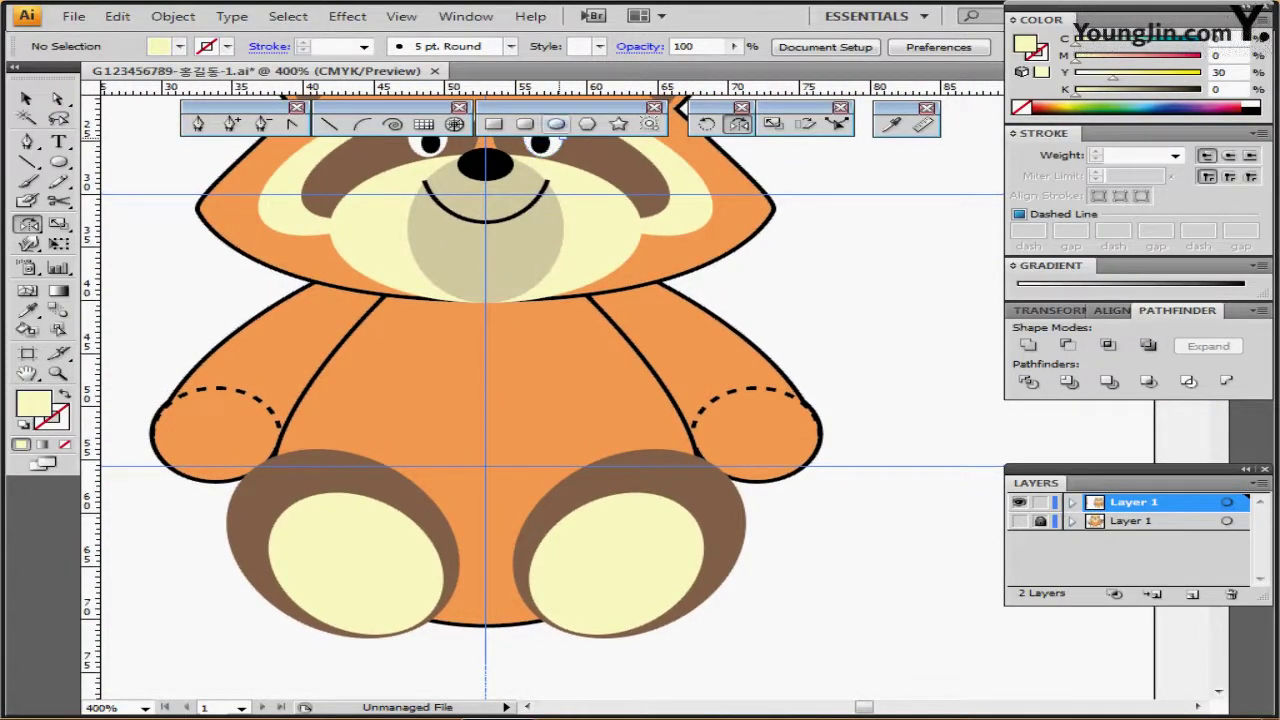
click(556, 123)
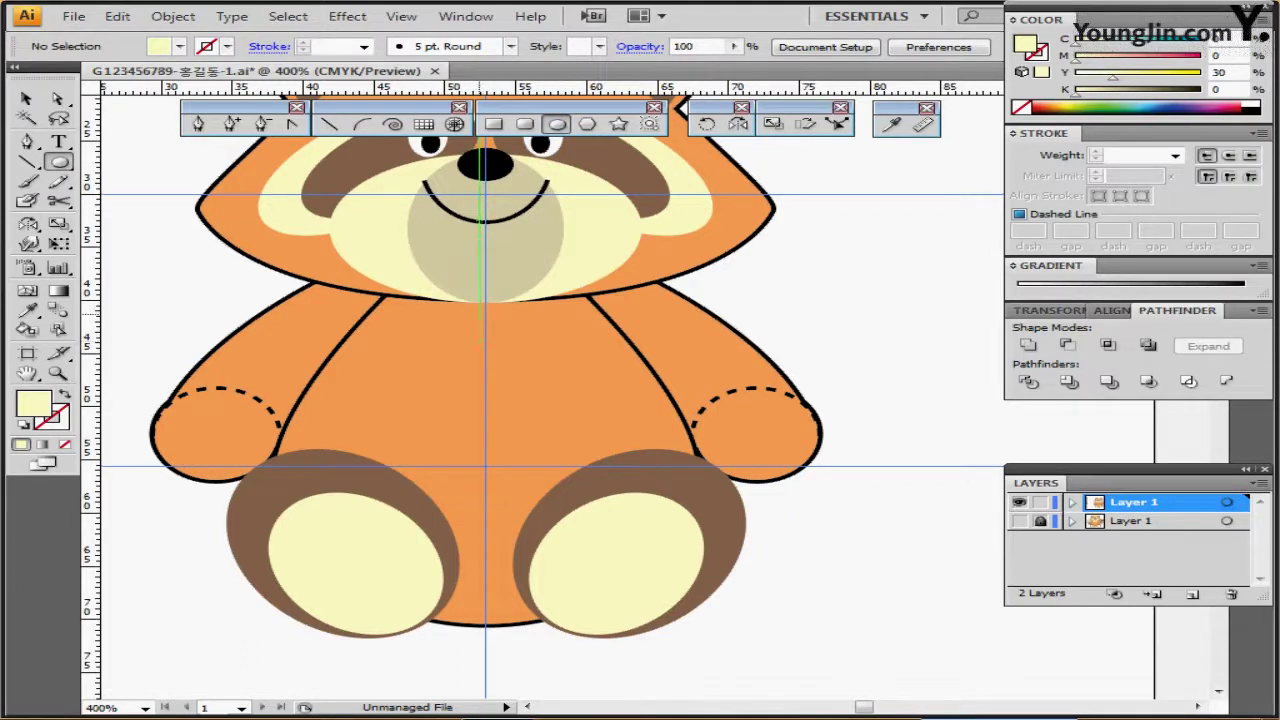
drag(485, 258, 613, 348)
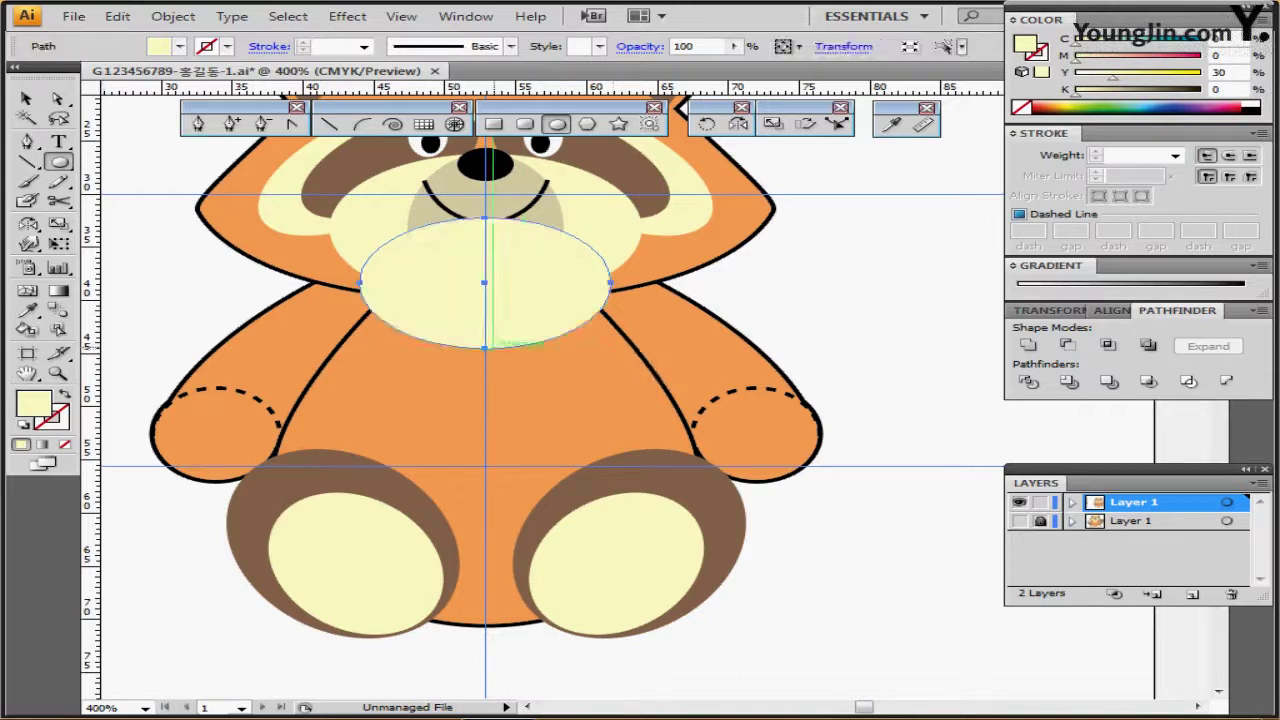
Step: Draw a circle about 7.7 mm across overlapping the ellipse's lower edge, and align both shapes to their horizontal centres
drag(486, 347, 540, 383)
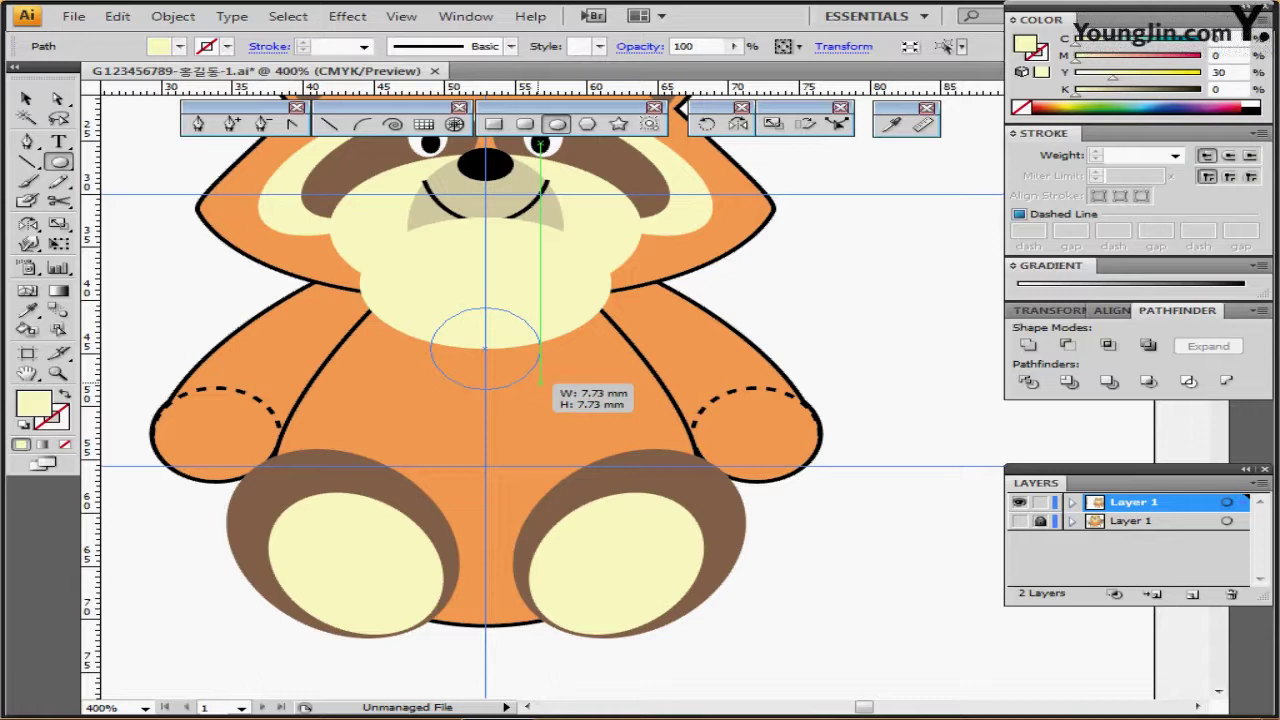
drag(540, 383, 510, 349)
ctrl+shift+click(552, 316)
click(1111, 311)
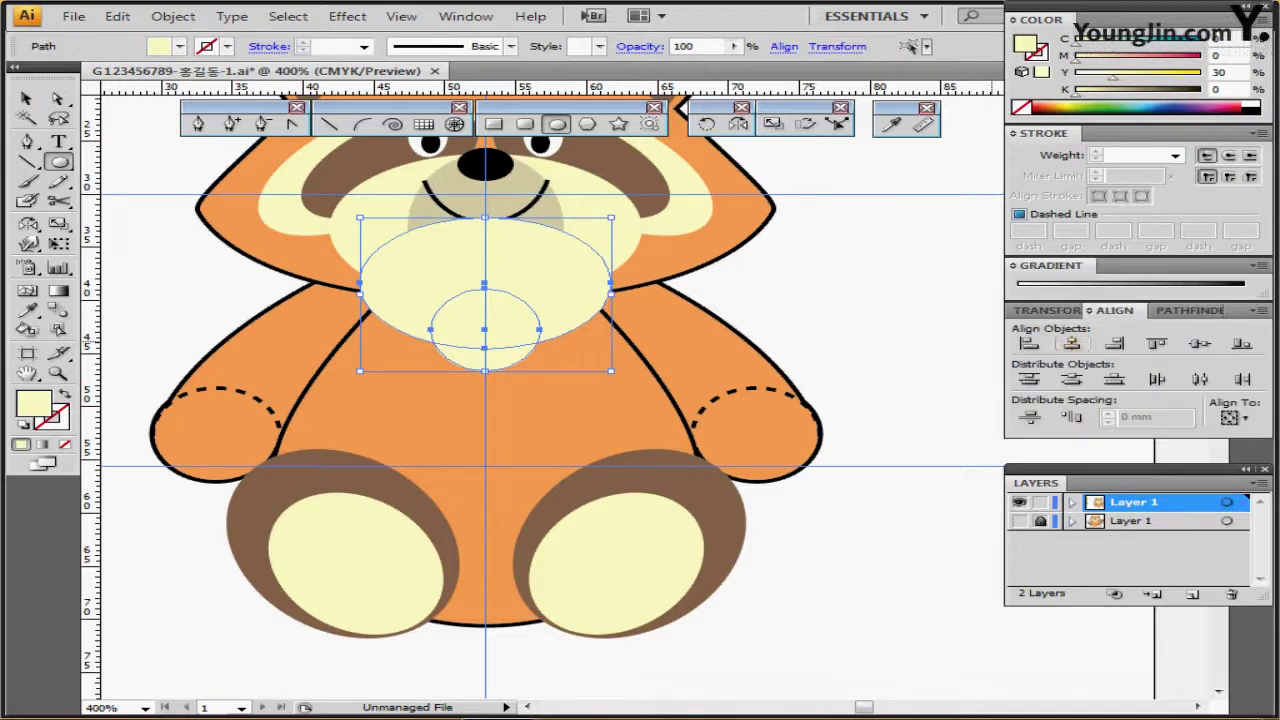
click(1072, 344)
Step: Sample the yellow reference swatch onto the selected ellipse and circle
key(ctrl+minus)
key(ctrl+minus)
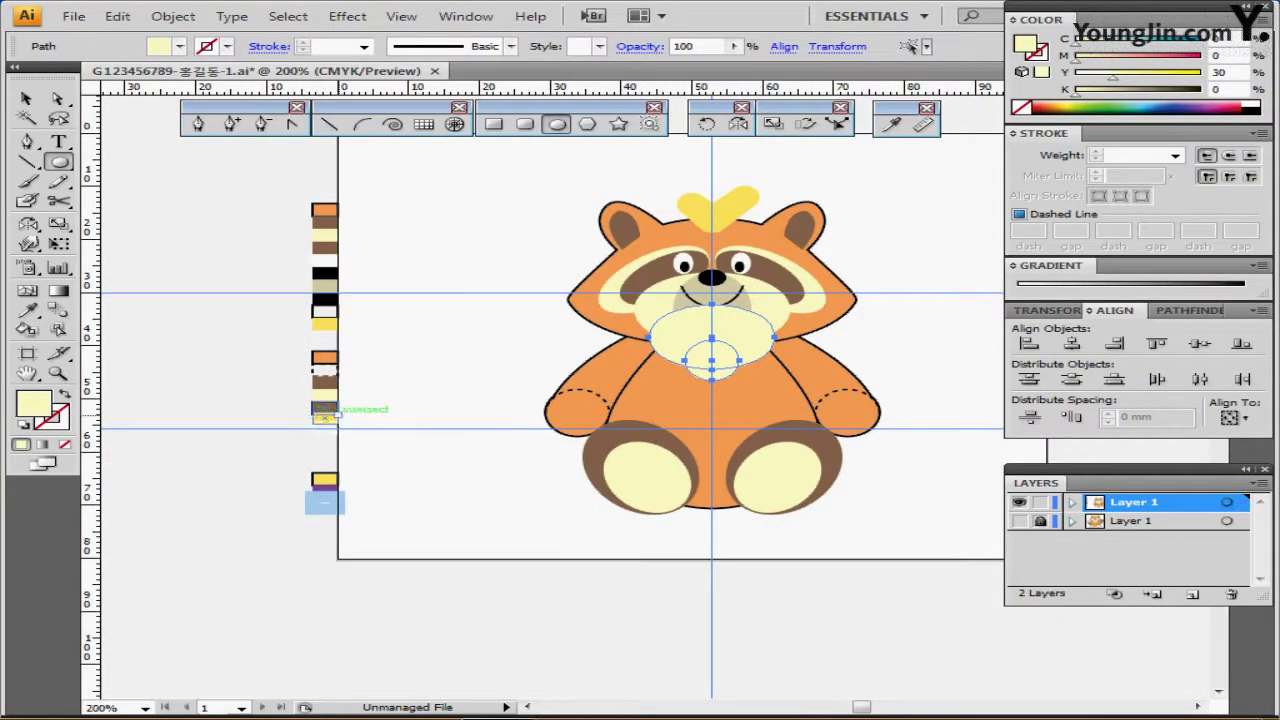
key(i)
click(324, 415)
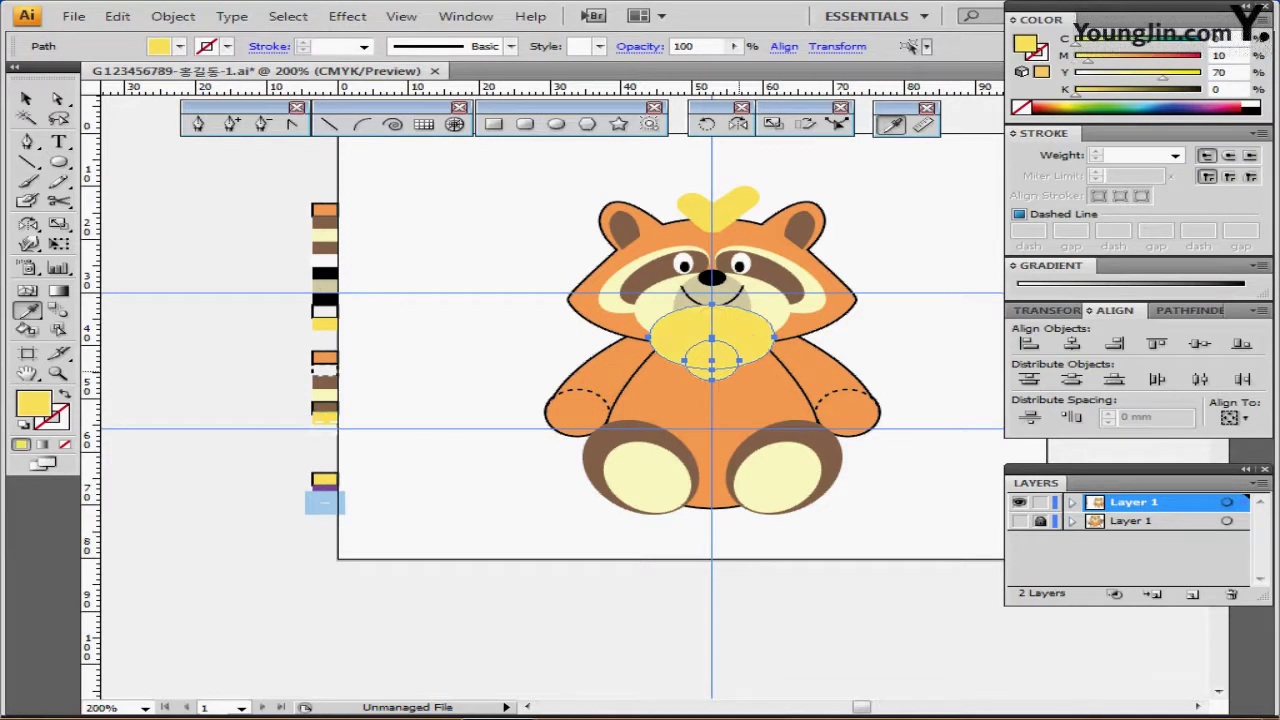
Step: Unite the yellow ellipse and circle into a single scarf shape
key(ctrl+plus)
key(ctrl+plus)
key(ctrl+plus)
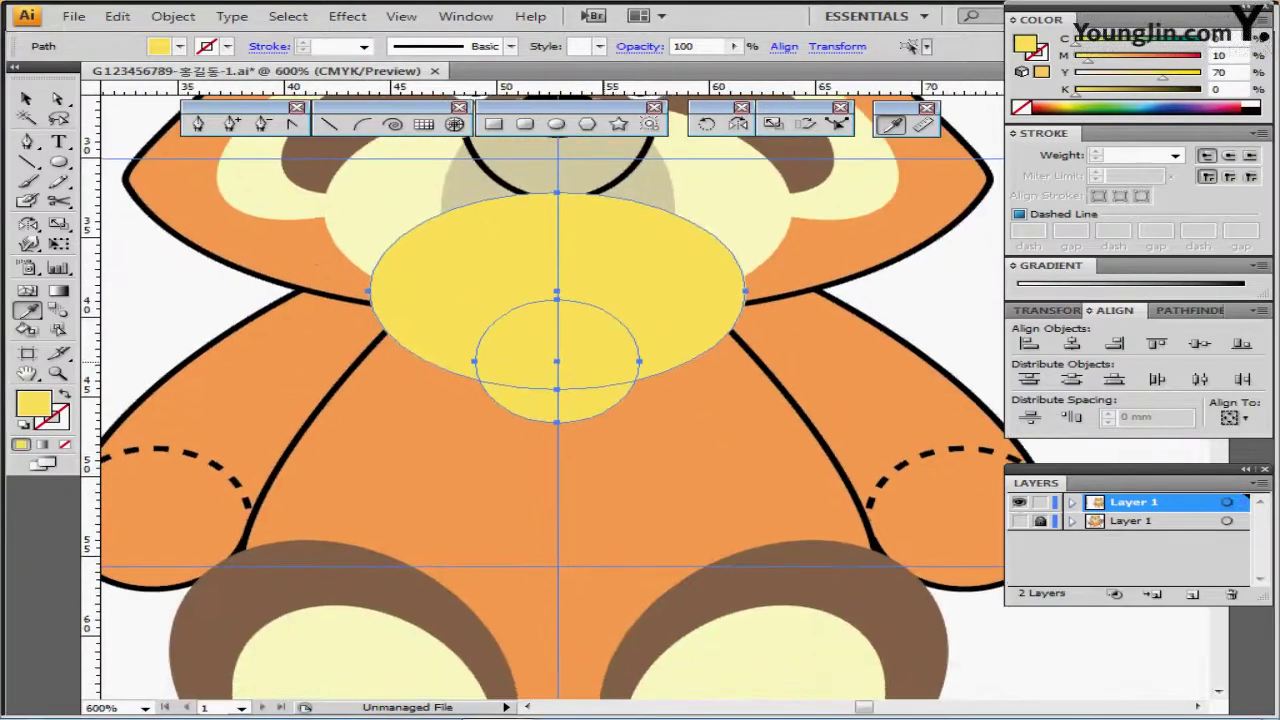
key(ctrl+minus)
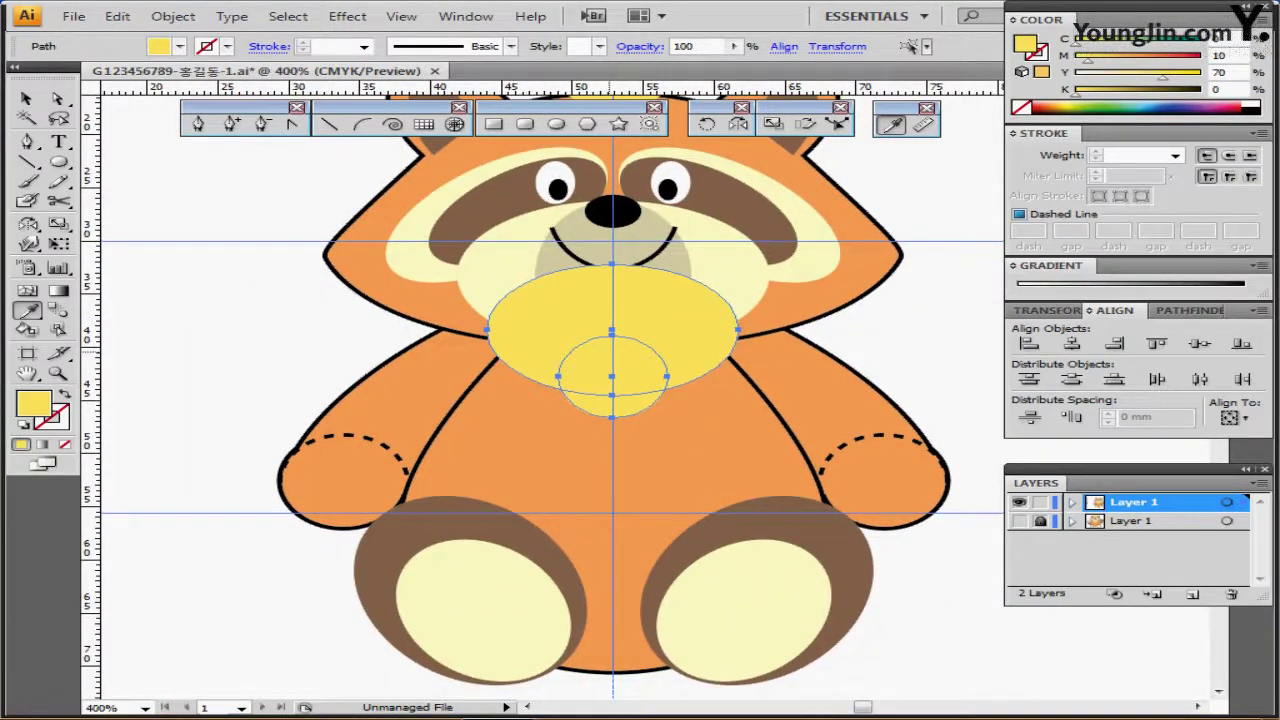
drag(618, 352, 543, 328)
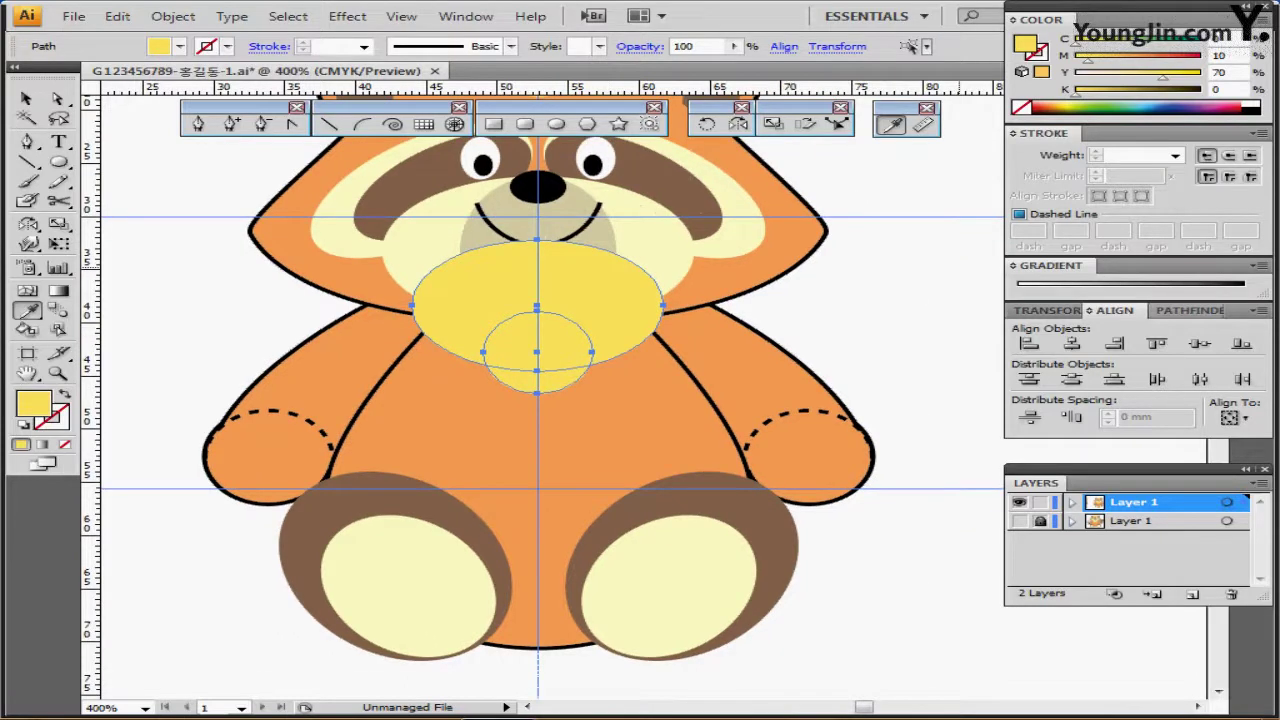
click(1190, 310)
click(1028, 345)
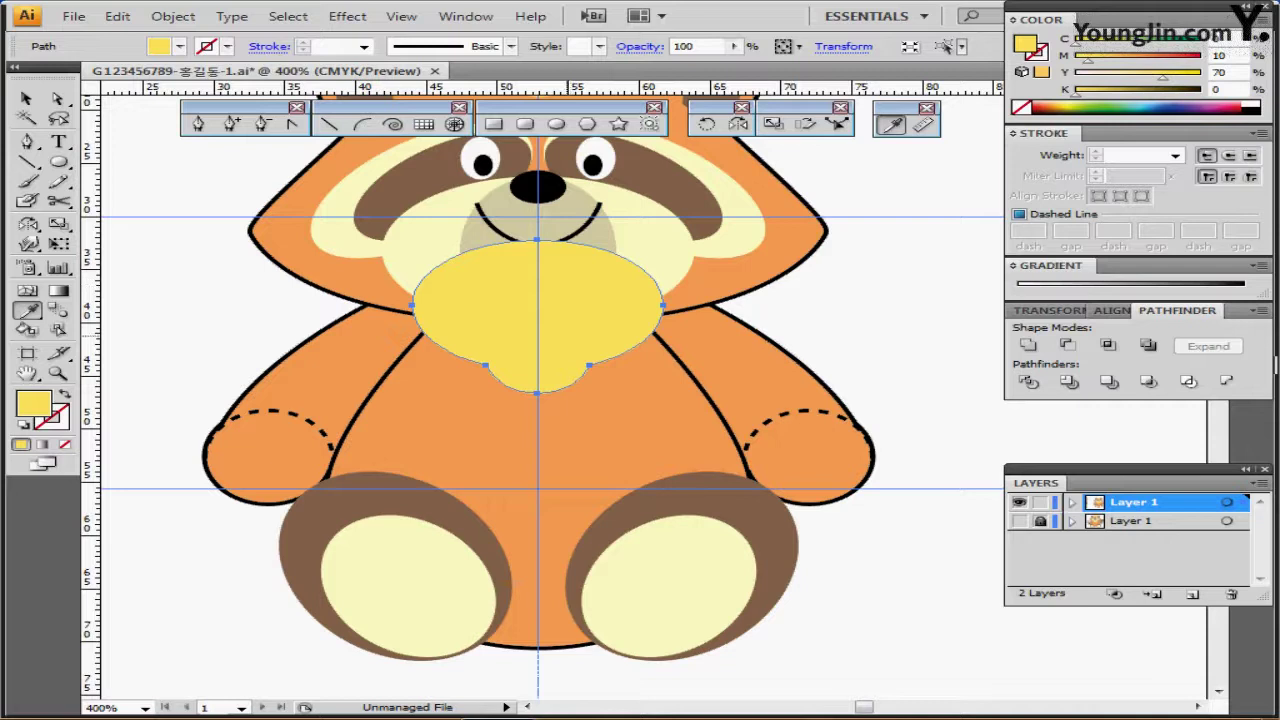
Step: Offset the united yellow scarf path inward by -1.3 mm, keeping the Miter joins and miter limit of 4
click(173, 16)
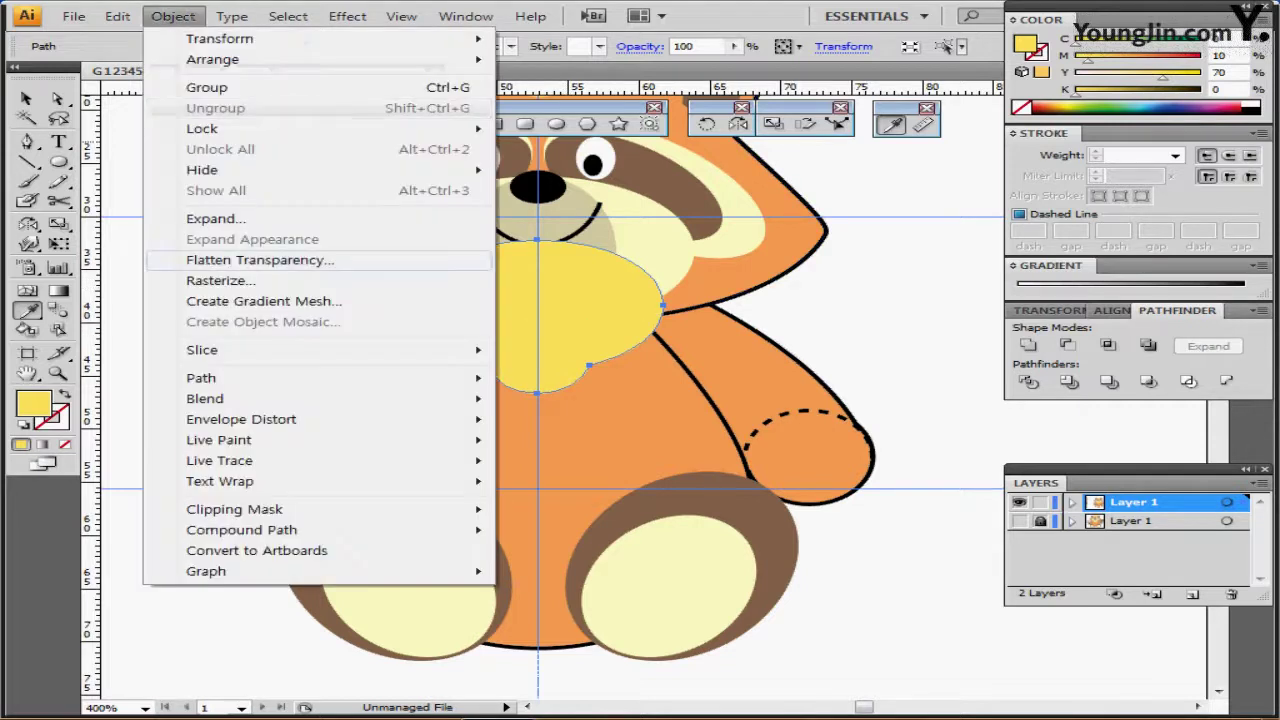
mouse_move(200, 377)
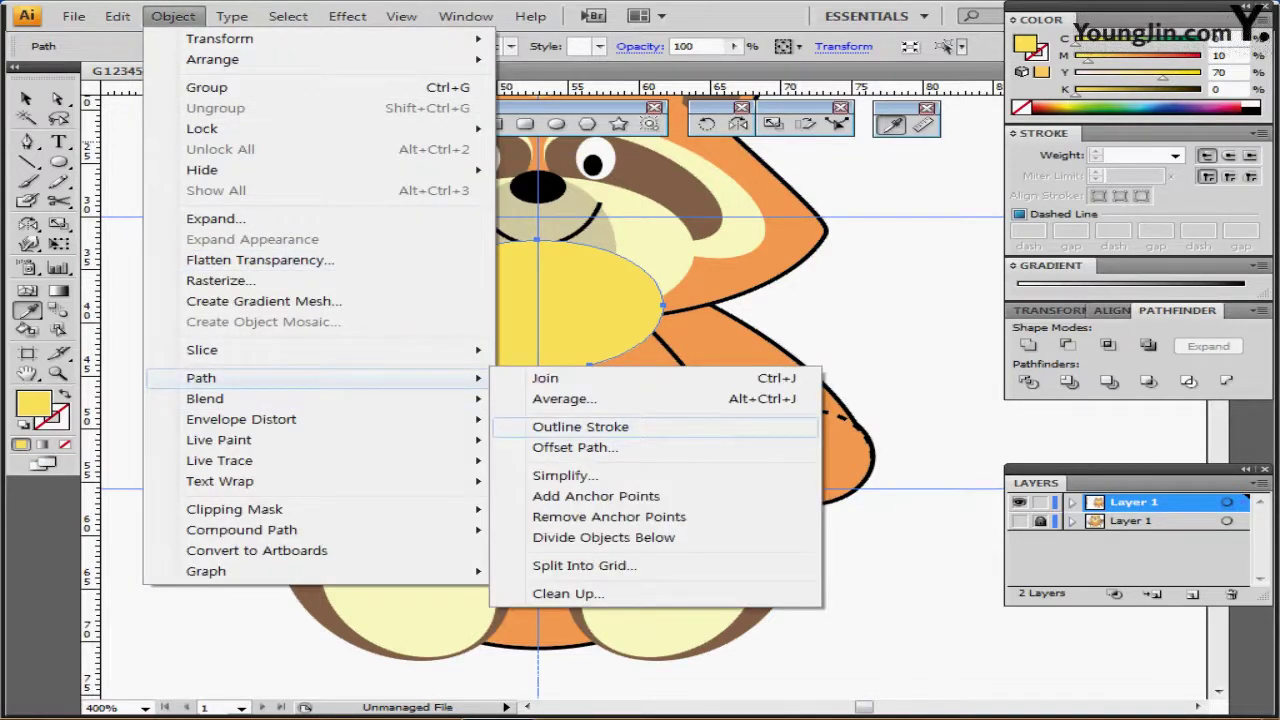
click(575, 447)
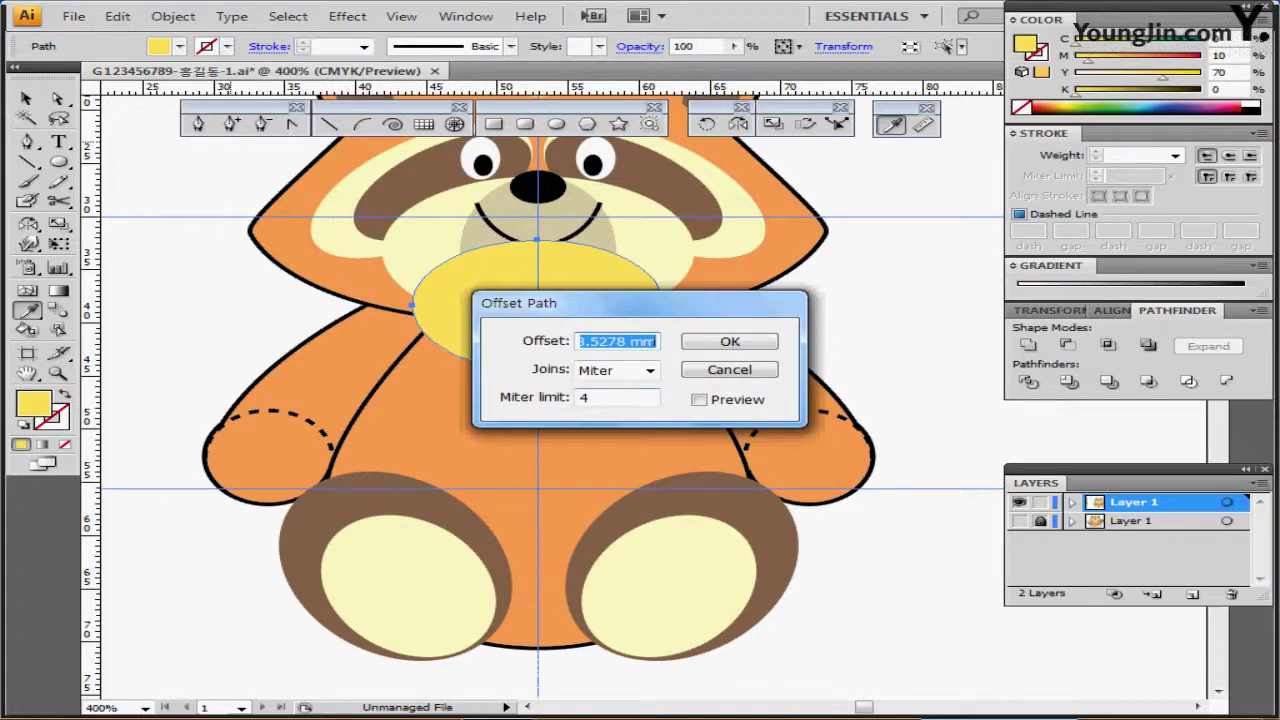
text(-1.3)
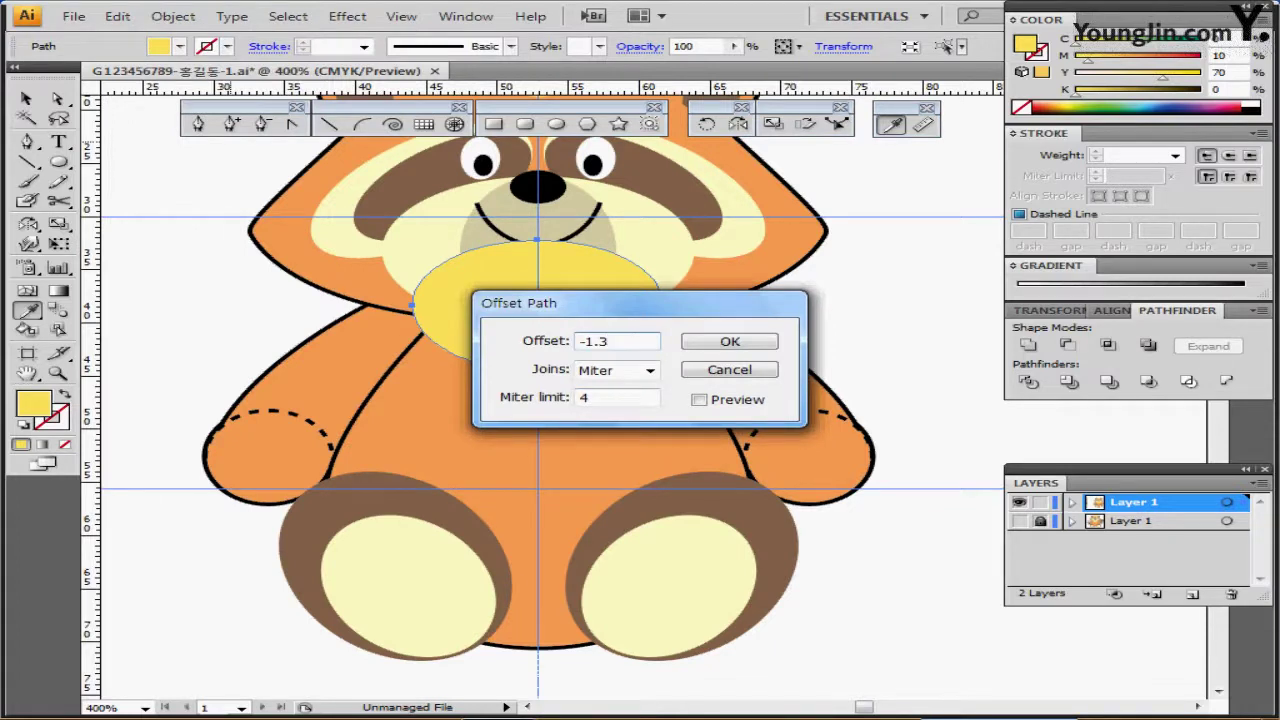
key(Return)
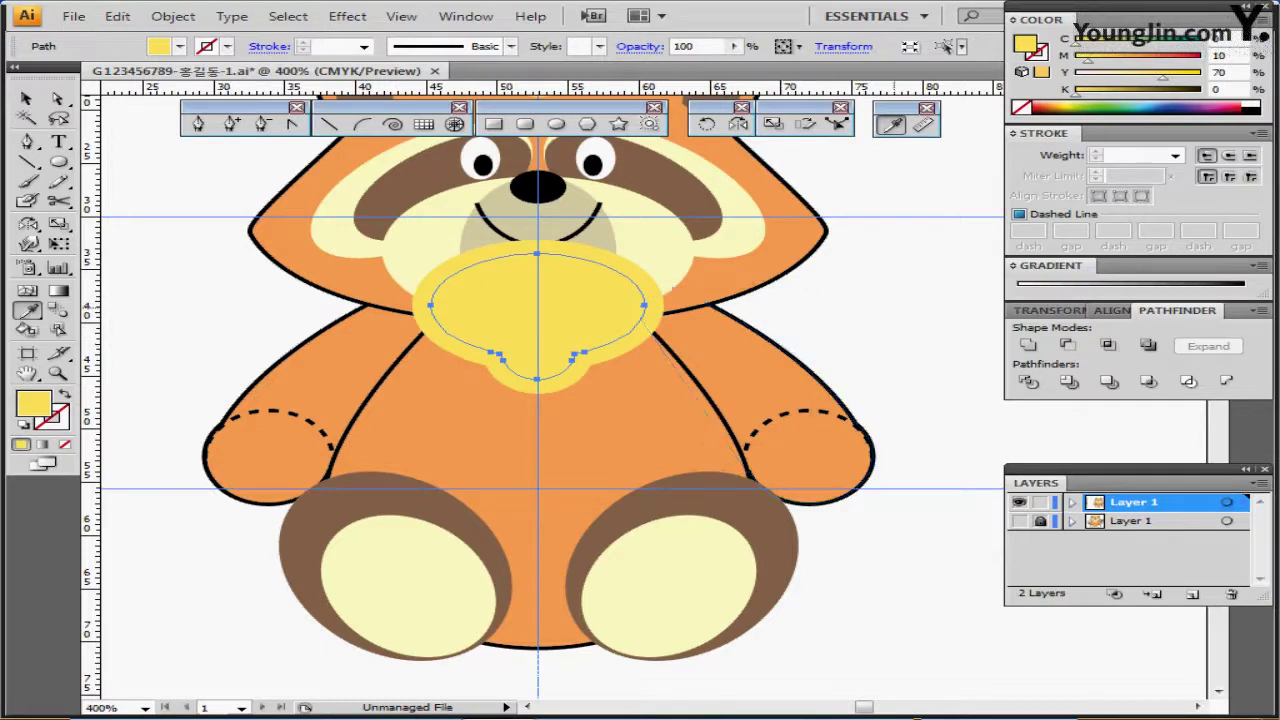
Step: Remove the inset scarf path's fill and give it a white 1 pt stroke
key(shift+x)
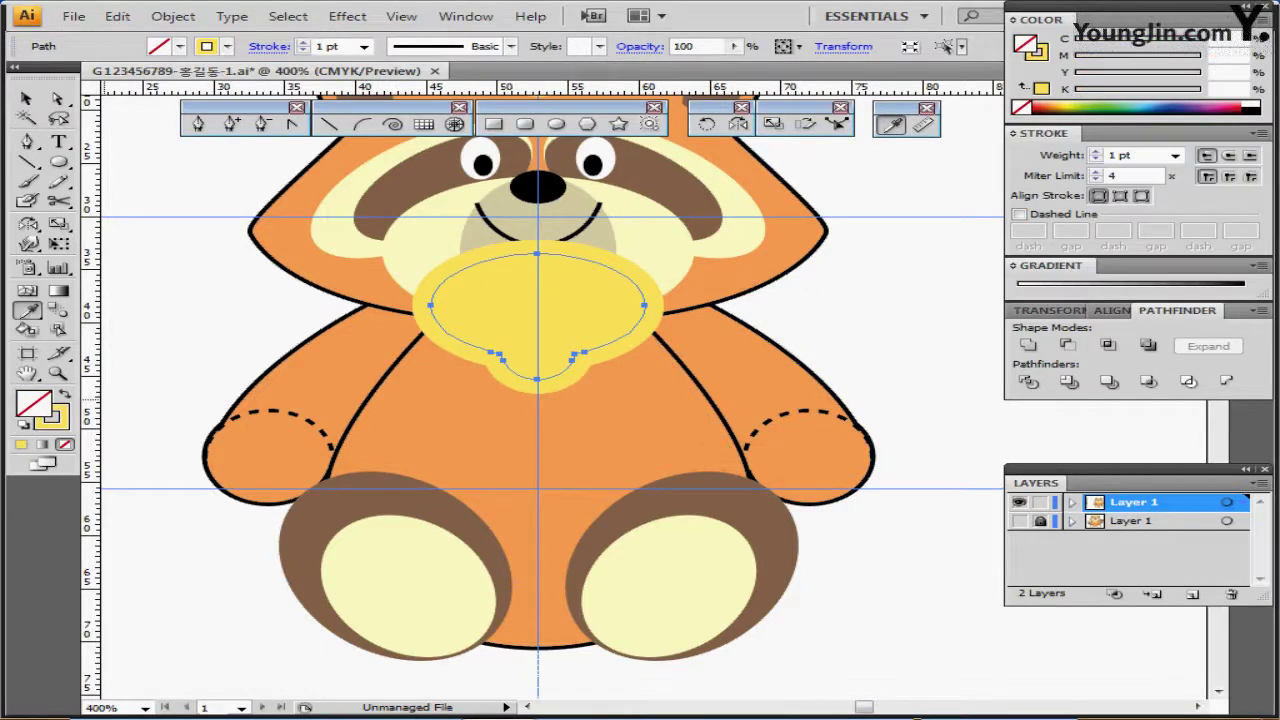
key(x)
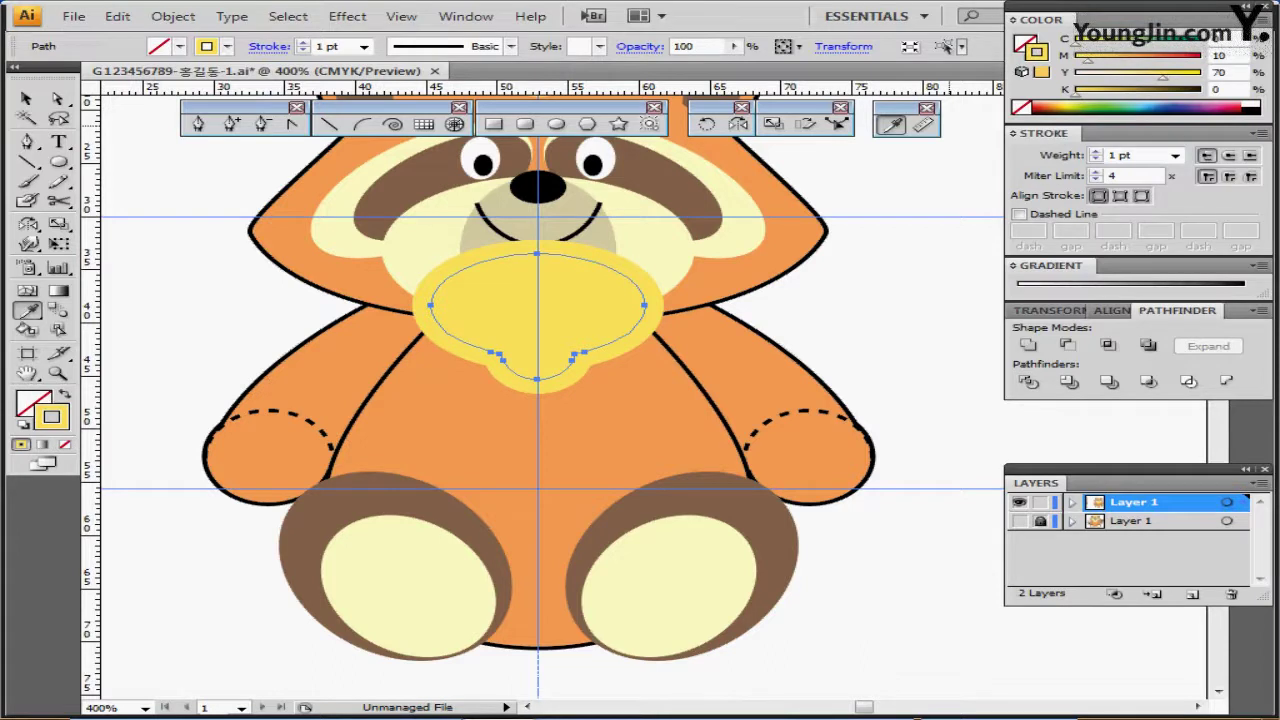
click(1251, 104)
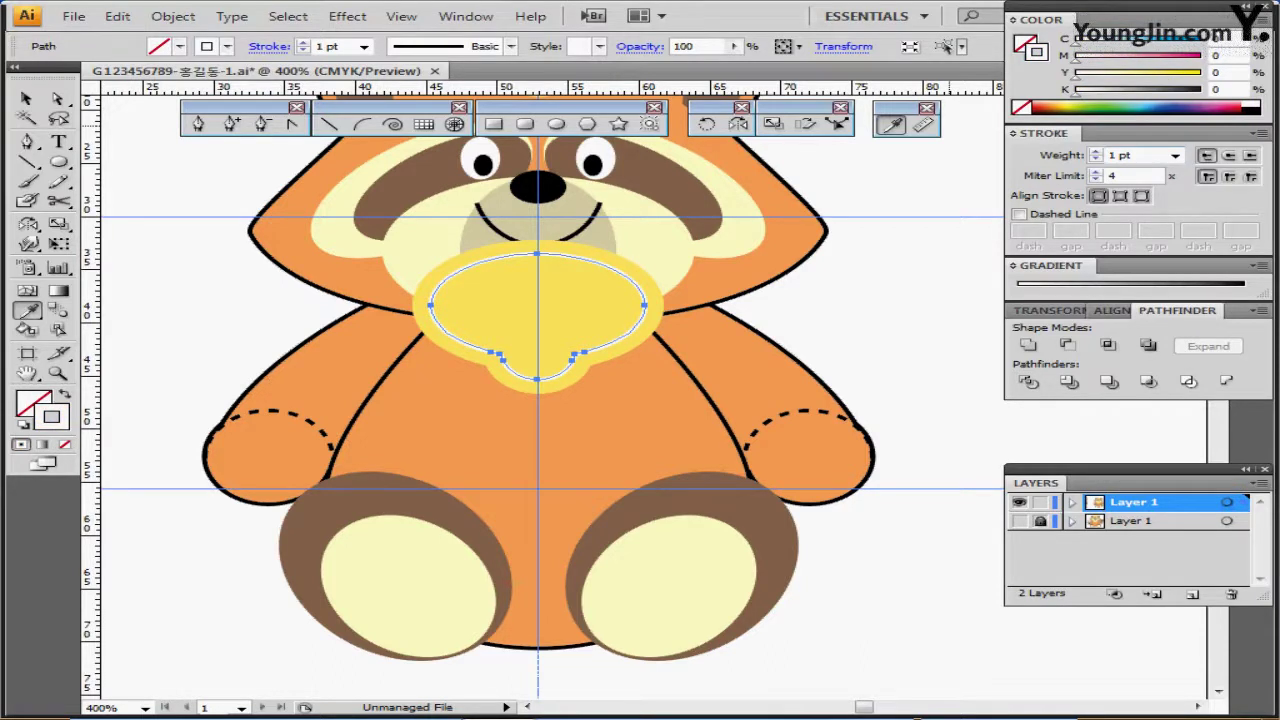
Step: Make the white inset stroke a dashed line with a 3 pt dash and deselect it
click(1019, 214)
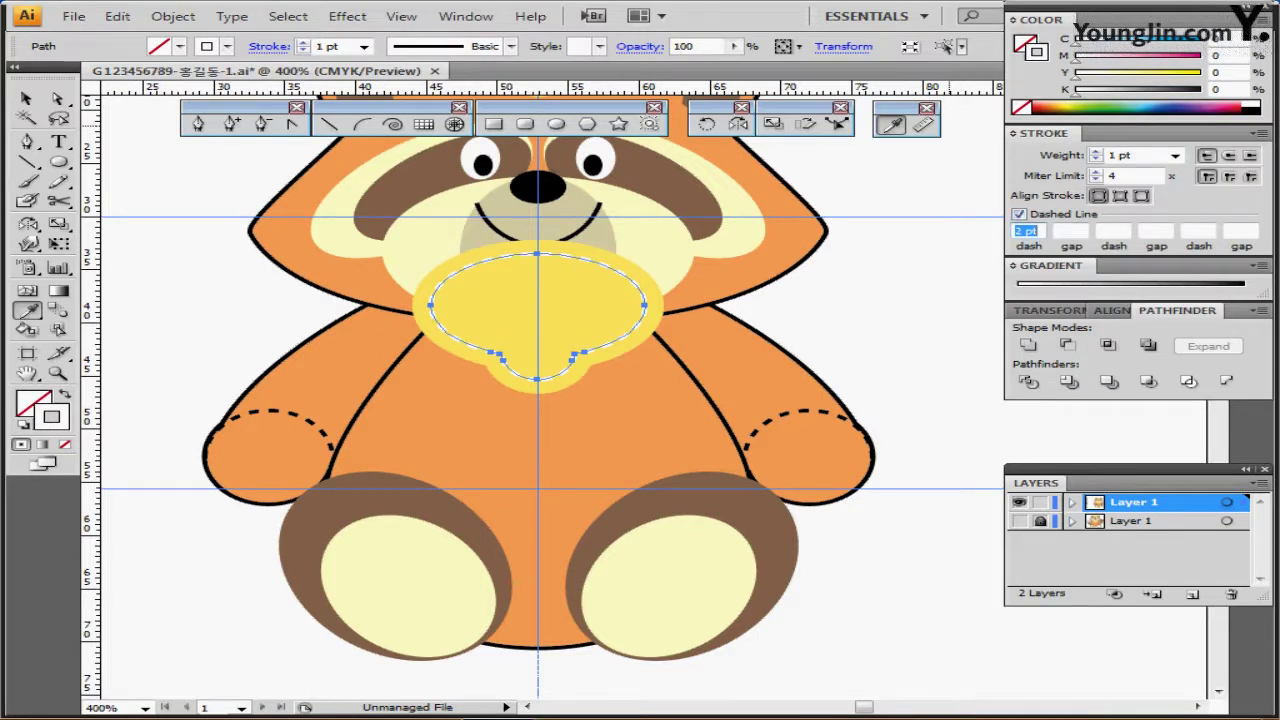
text(3)
key(Return)
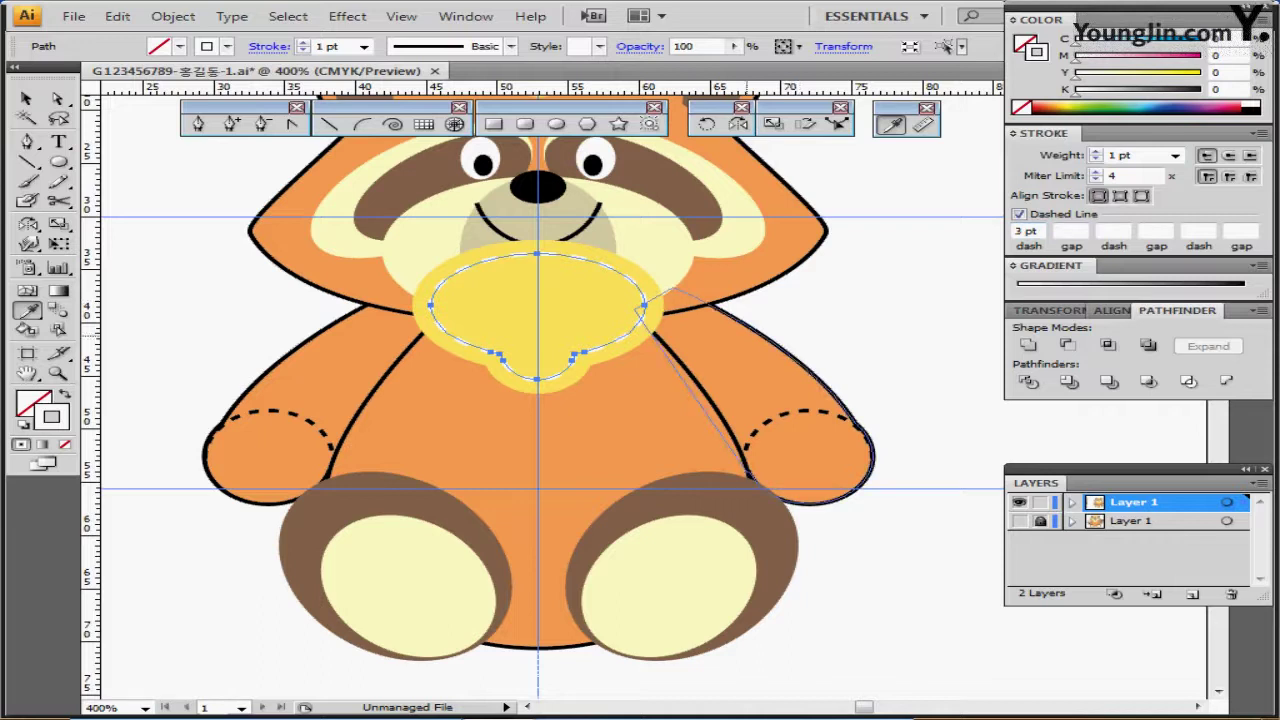
key(ctrl)
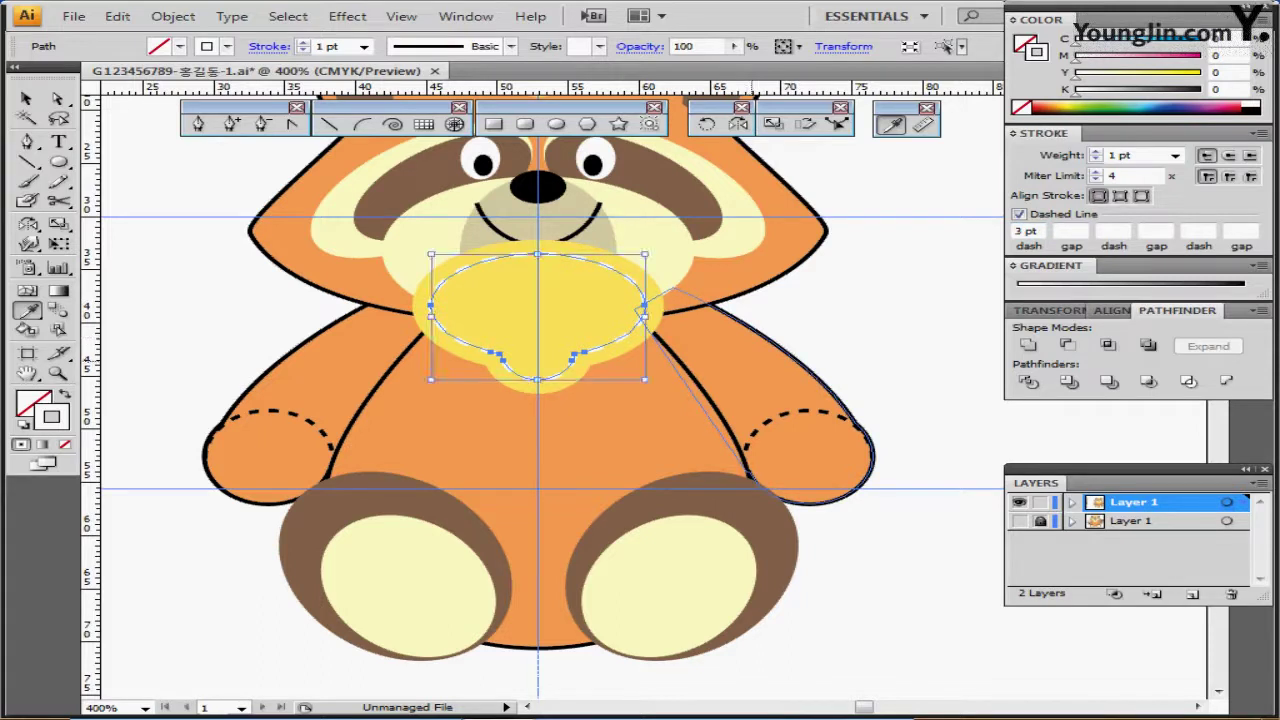
scroll(690, 385, down, 1)
scroll(626, 378, up, 3)
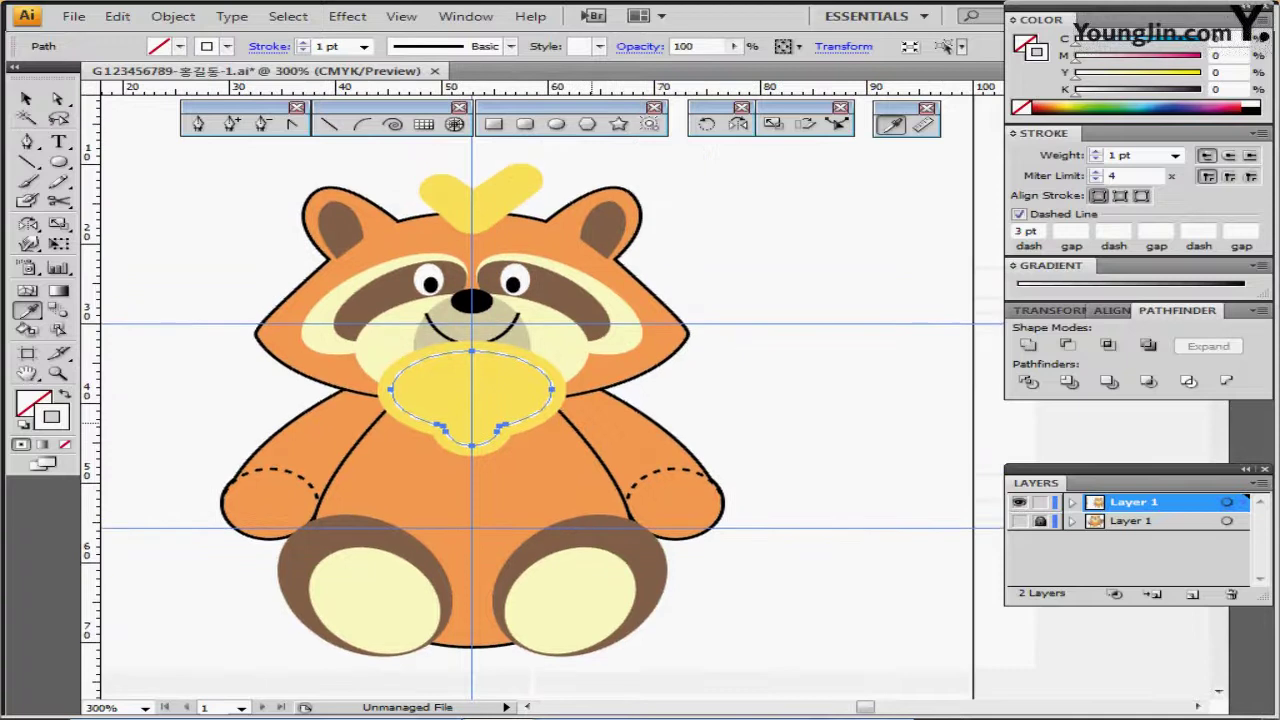
ctrl+click(254, 208)
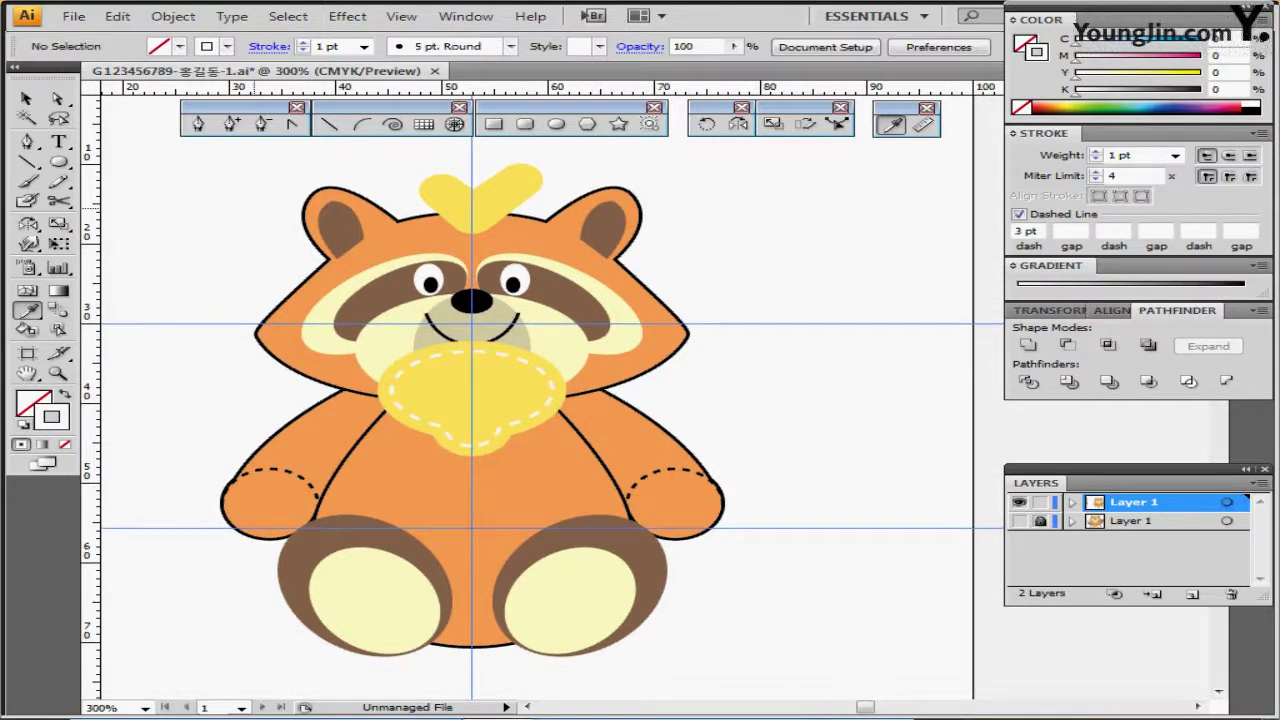
Step: Bring the head, ears, face and hair tuft in front of the scarf, and clear the selection
drag(247, 173, 672, 328)
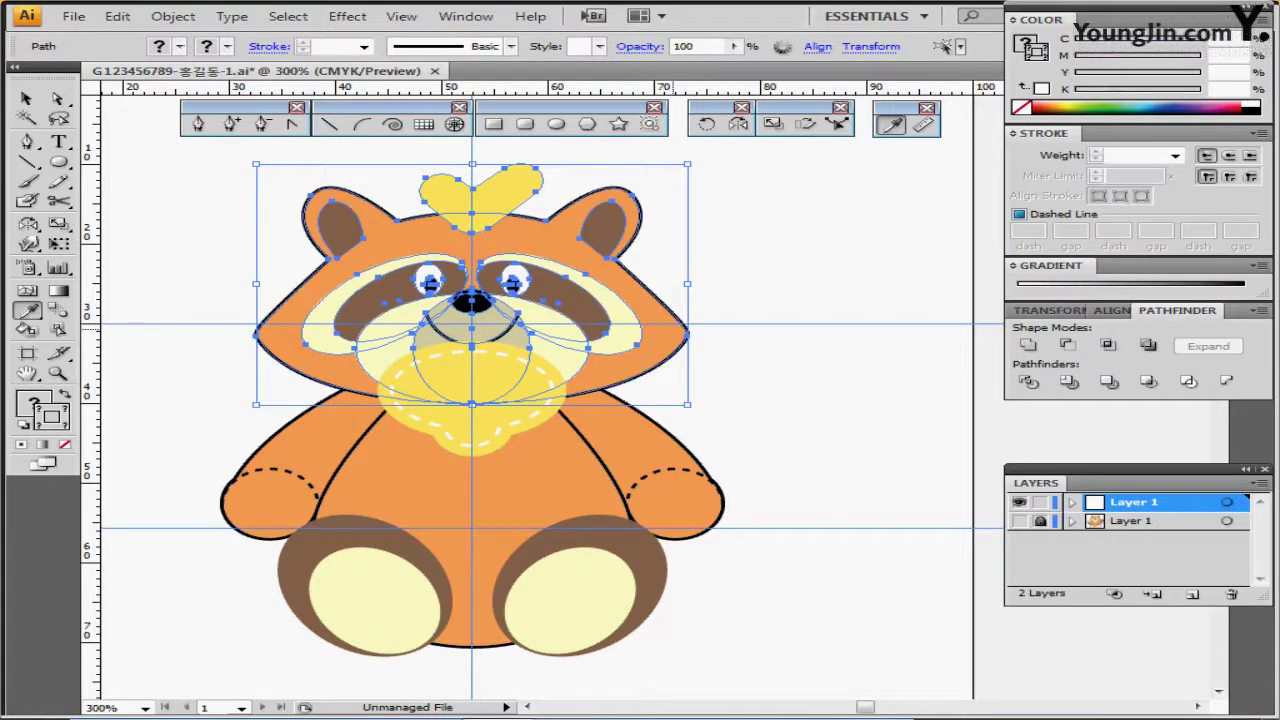
key(ctrl+shift+bracketright)
key(ctrl+shift+b)
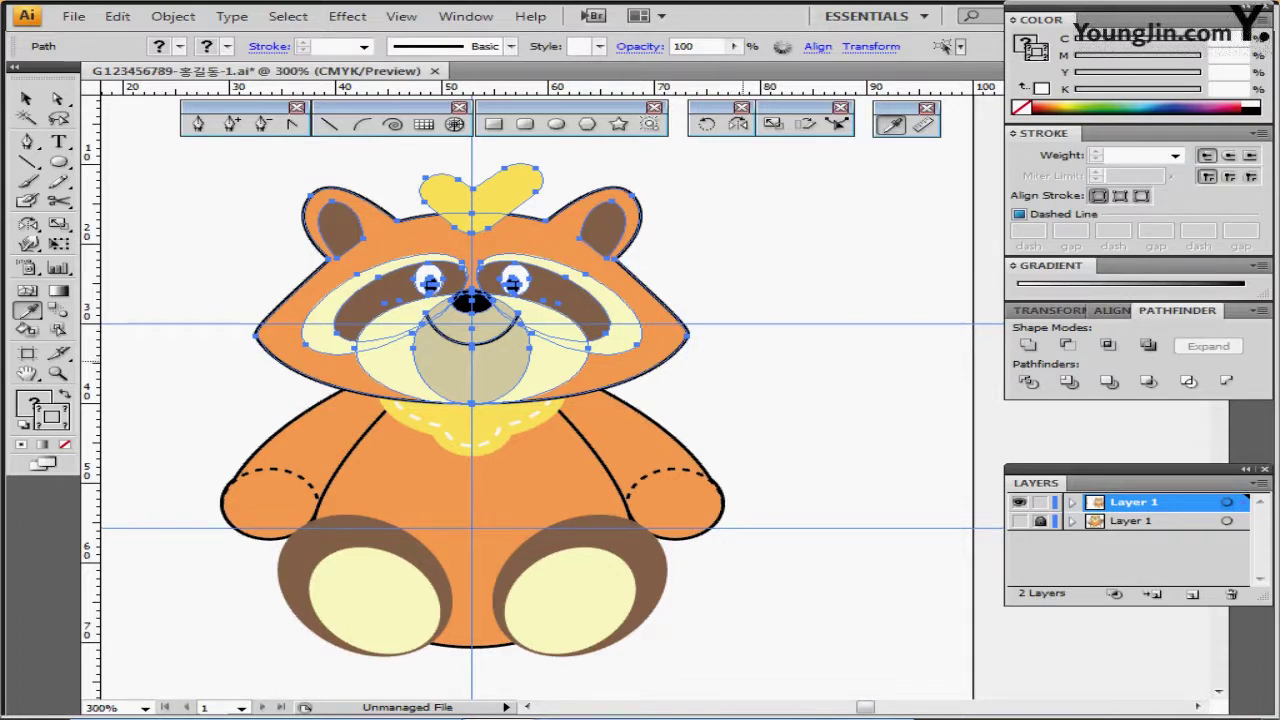
ctrl+click(790, 386)
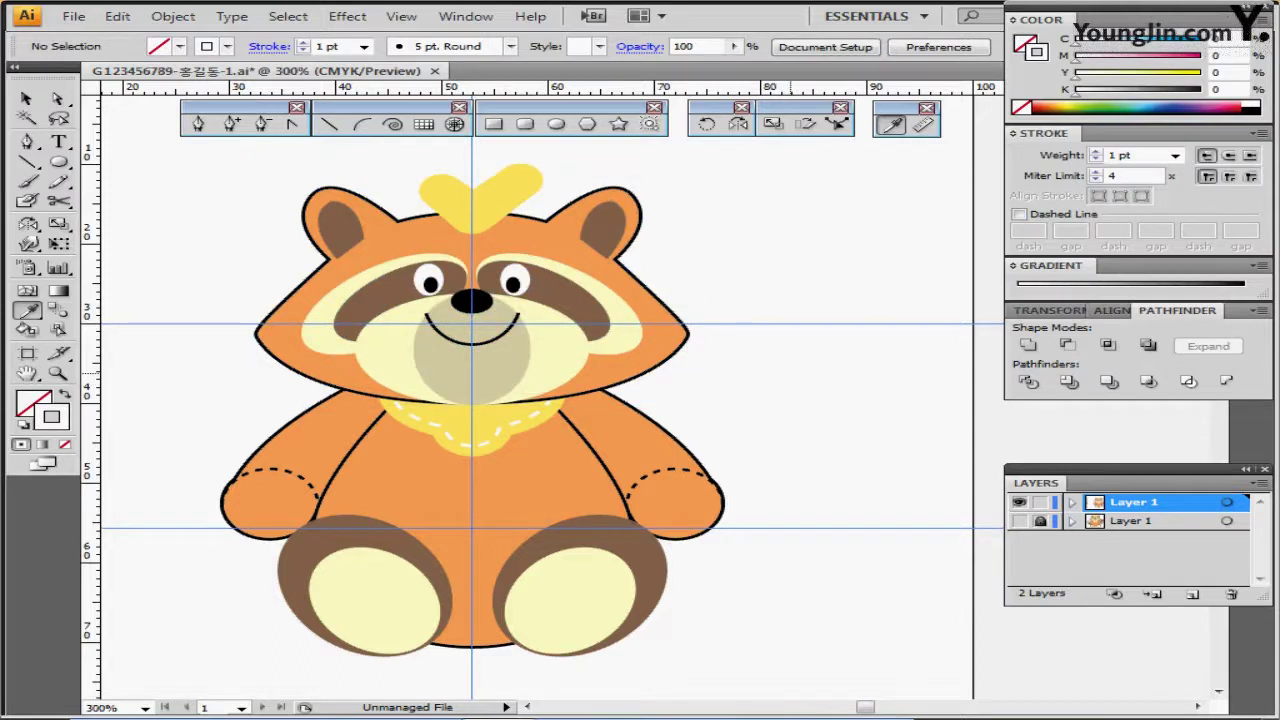
drag(659, 425, 669, 375)
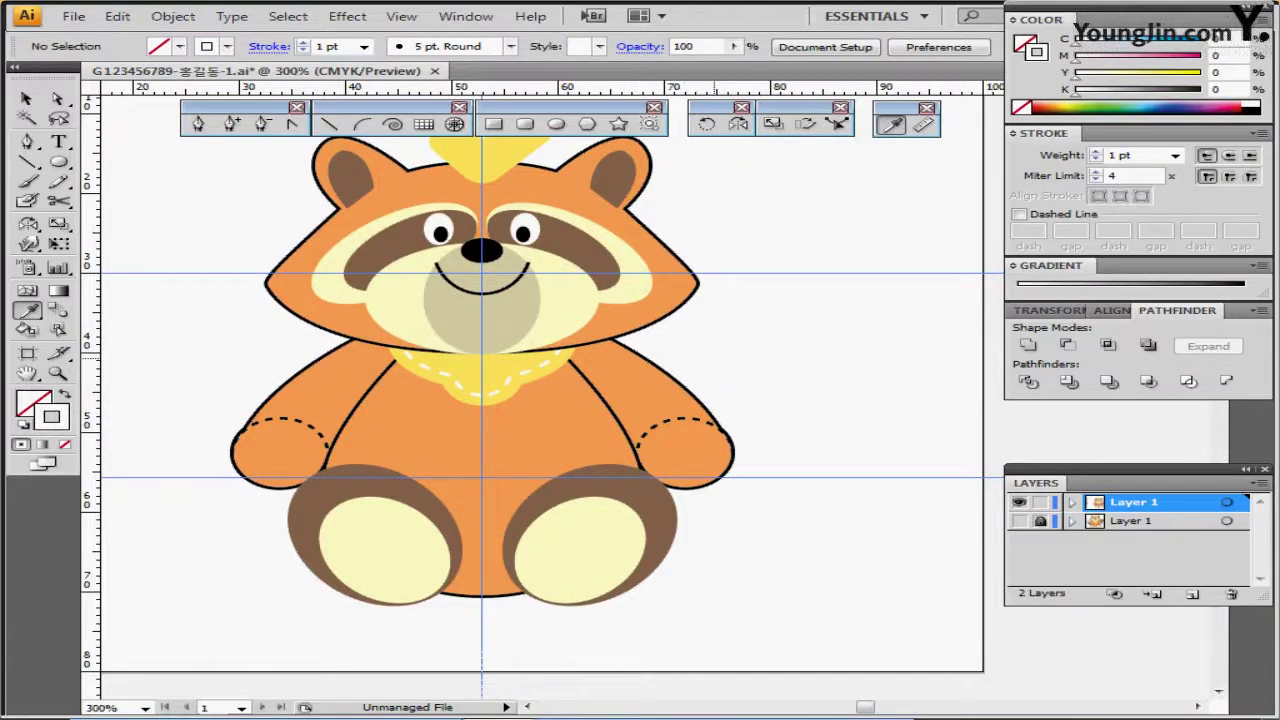
Step: Create a 27 x 9 mm ellipse for the tail beside the character, using the body's orange fill and black 1 pt stroke
click(557, 124)
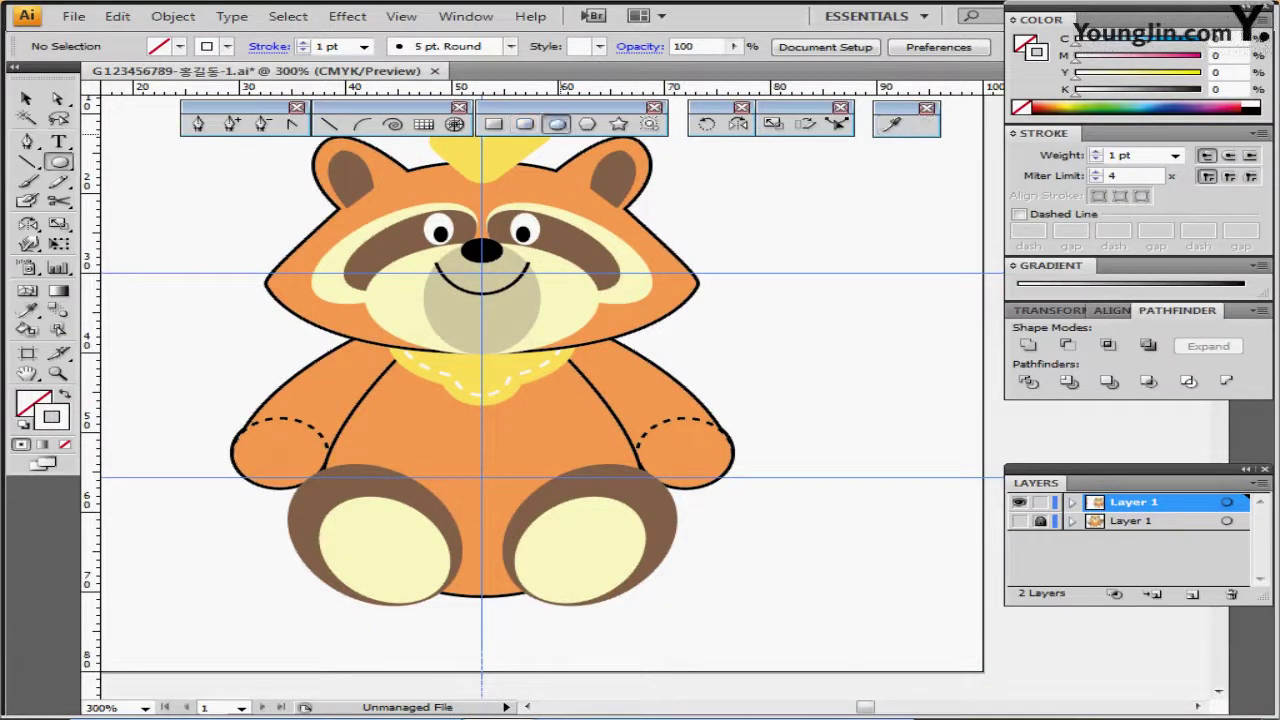
ctrl+click(497, 432)
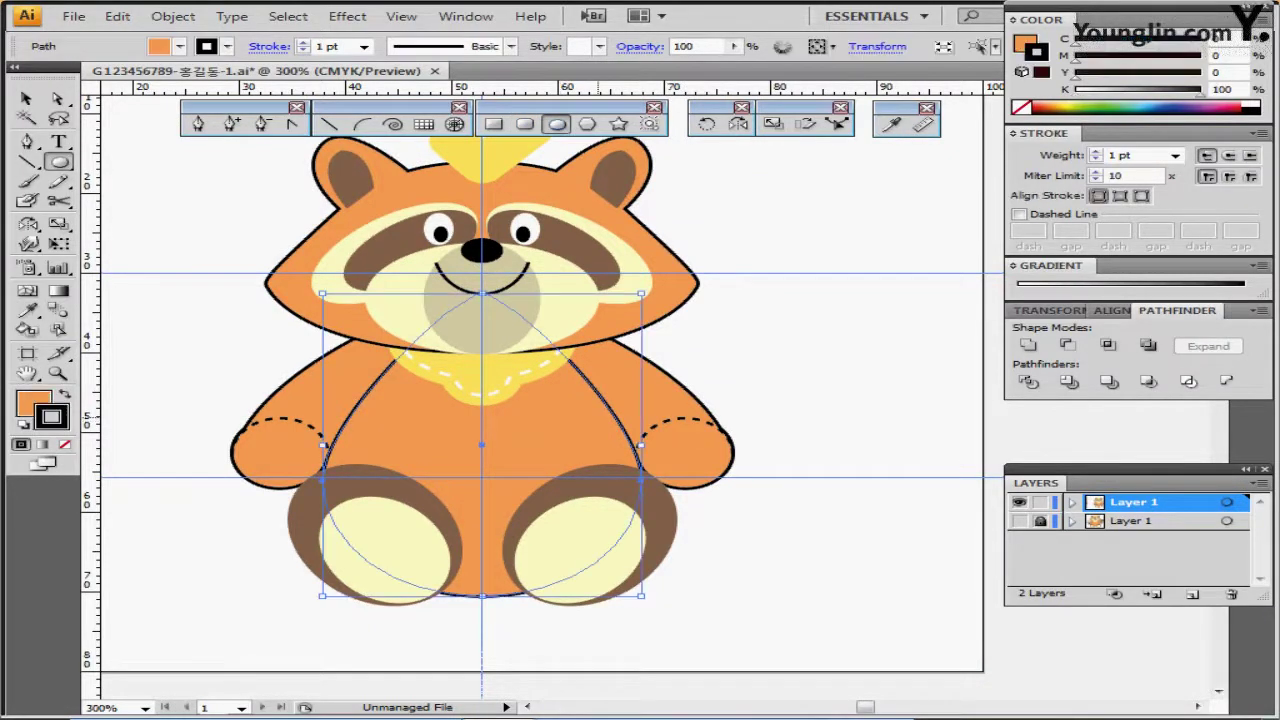
ctrl+click(850, 358)
mouse_move(850, 358)
mouse_down()
mouse_move(715, 338)
mouse_move(745, 364)
mouse_up()
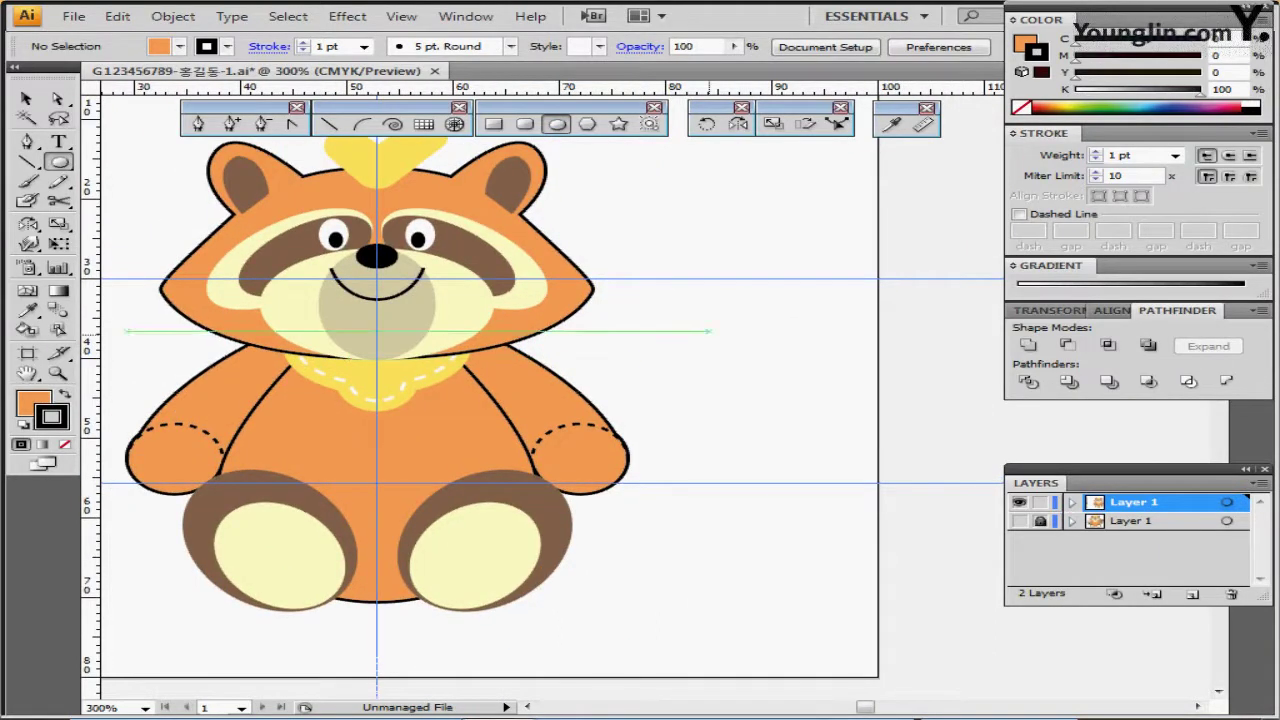
click(709, 331)
text(2)
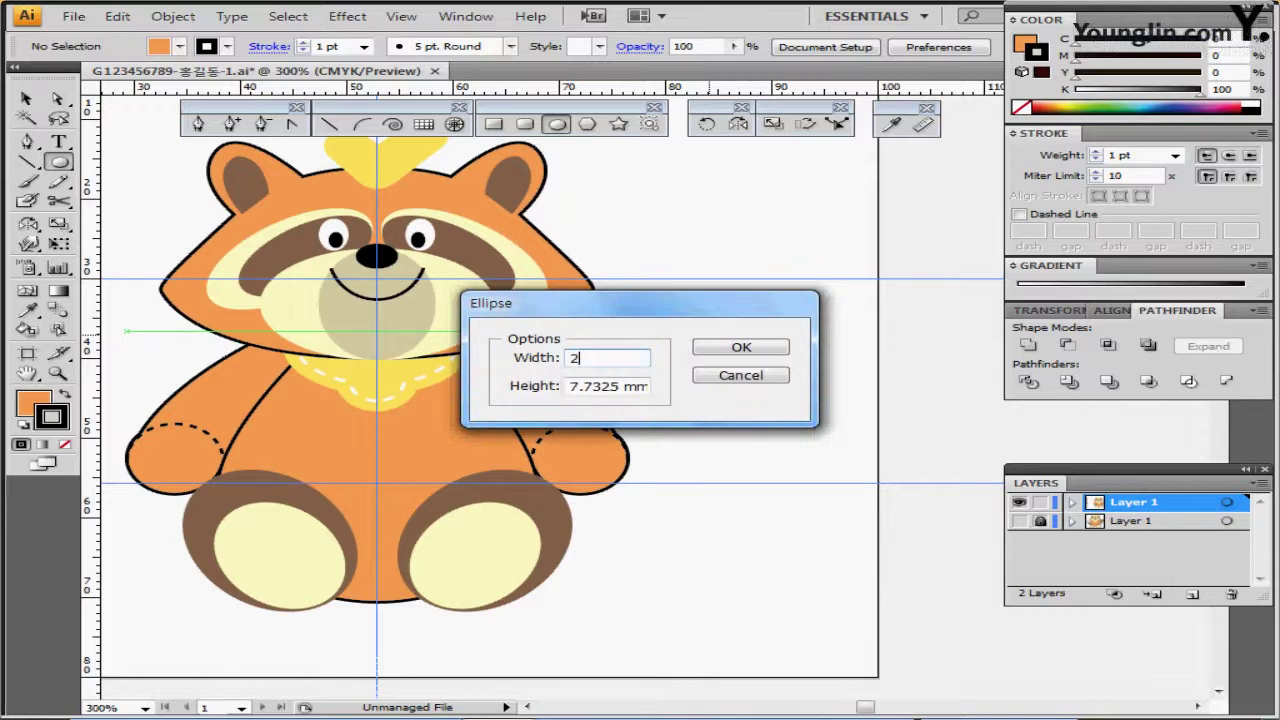
text(7)
key(Tab)
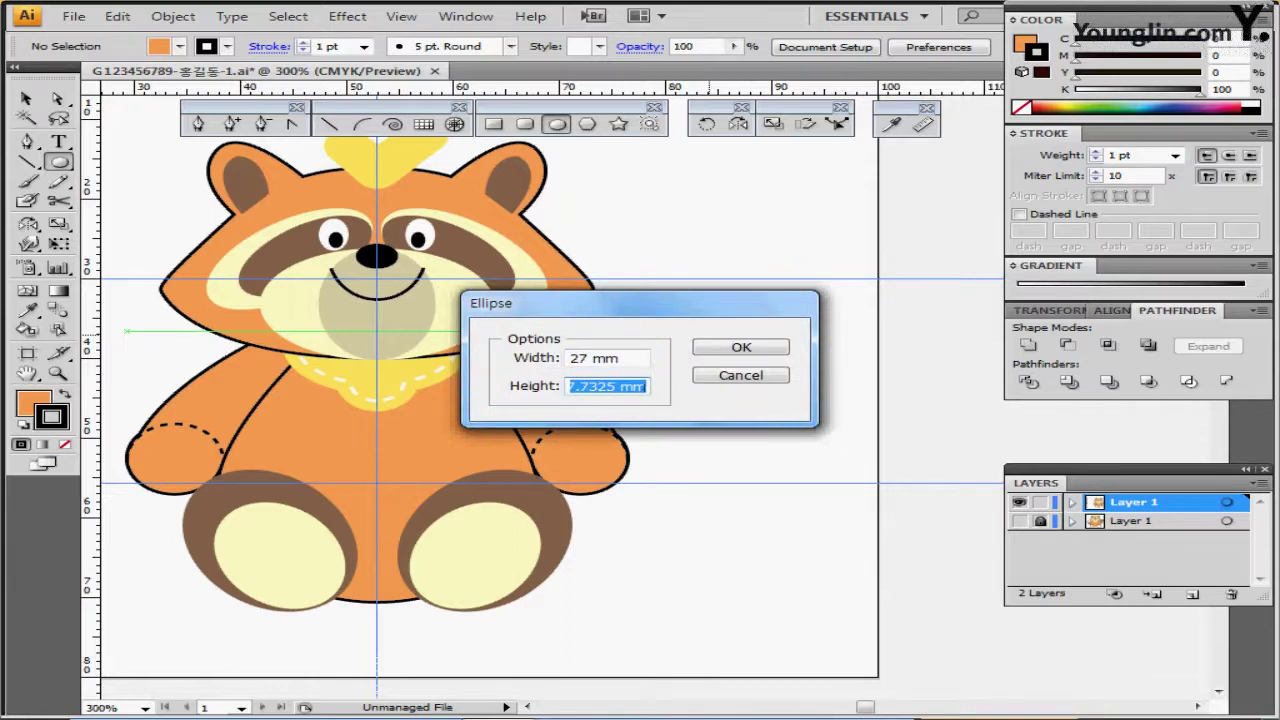
text(9)
key(Return)
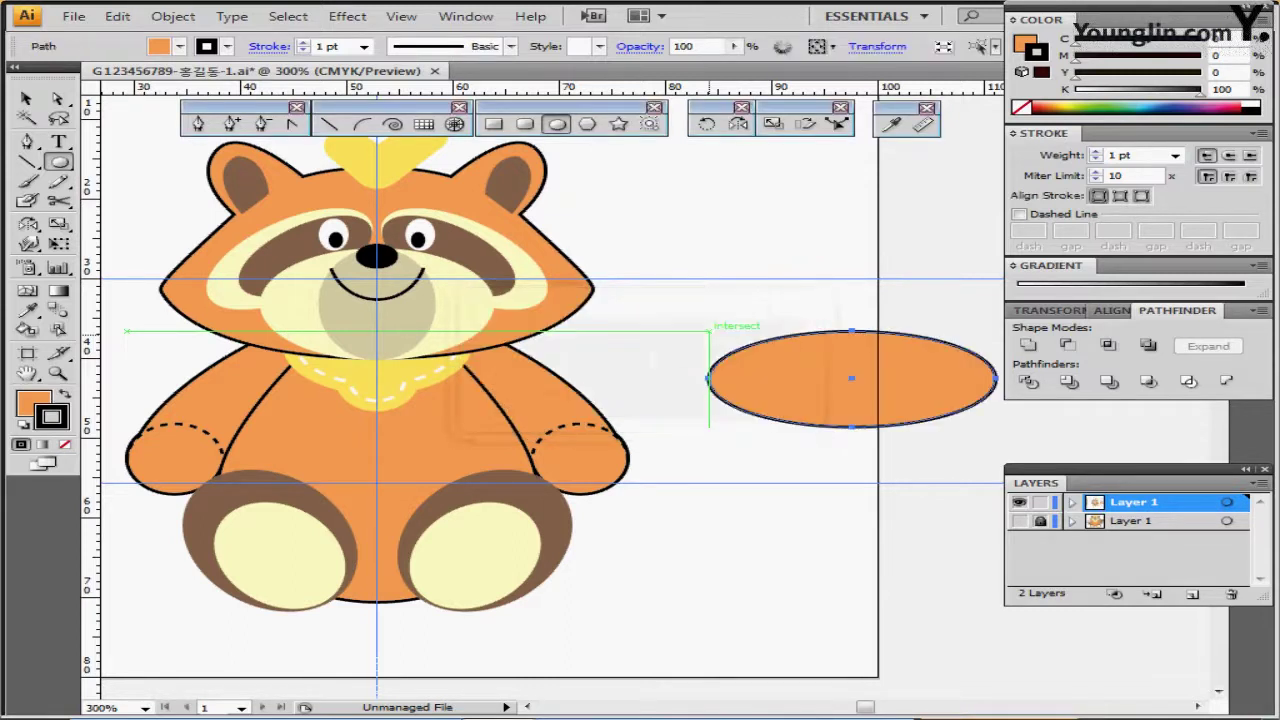
Step: Move the tail ellipse closer to the character's right-hand arm and deselect it
drag(831, 396, 755, 394)
drag(740, 456, 590, 443)
ctrl+click(645, 350)
drag(713, 413, 689, 347)
key(ctrl+shift+a)
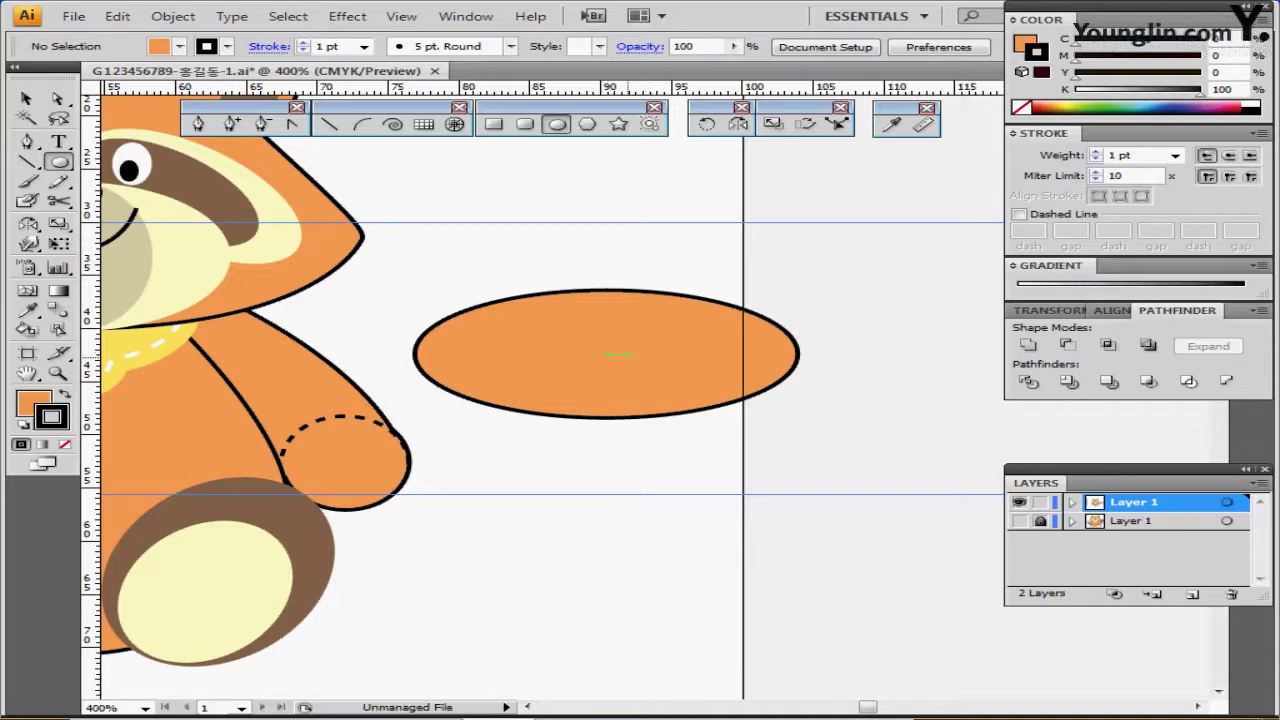
Step: Draw a taller ellipse about 22 mm wide over the middle of the tail, with a black stroke and no fill
drag(628, 354, 711, 472)
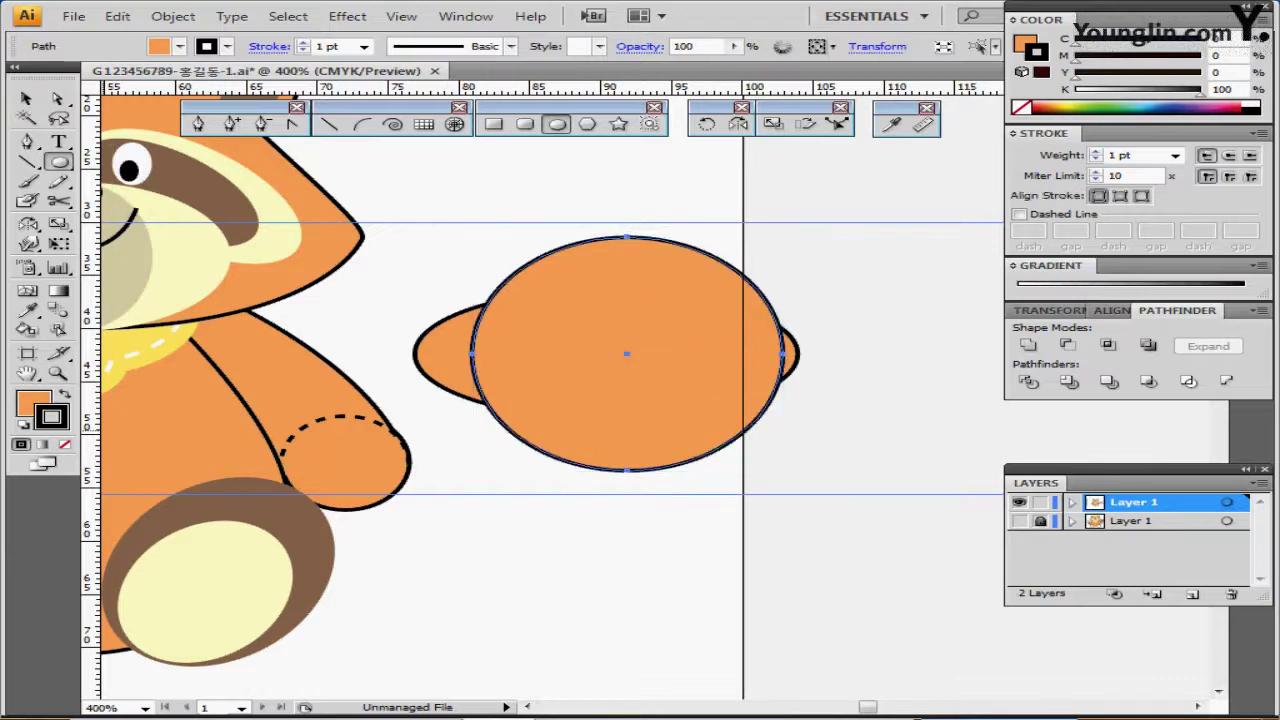
click(31, 402)
click(65, 444)
Step: Nudge the unfilled ellipse left until its left edge sits just inside the tail's left end
key(Left)
key(Left)
key(Left)
key(Left)
key(Left)
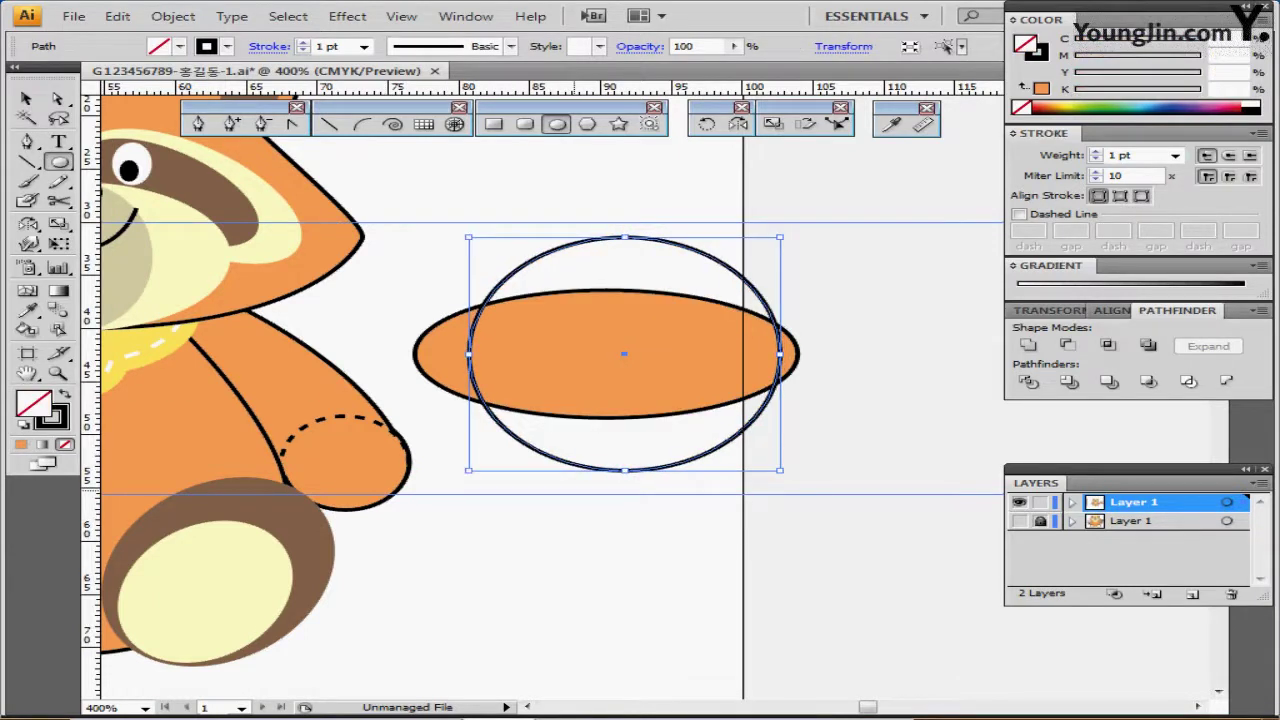
key(Left)
key(Left)
key(Left)
key(Left)
key(Left)
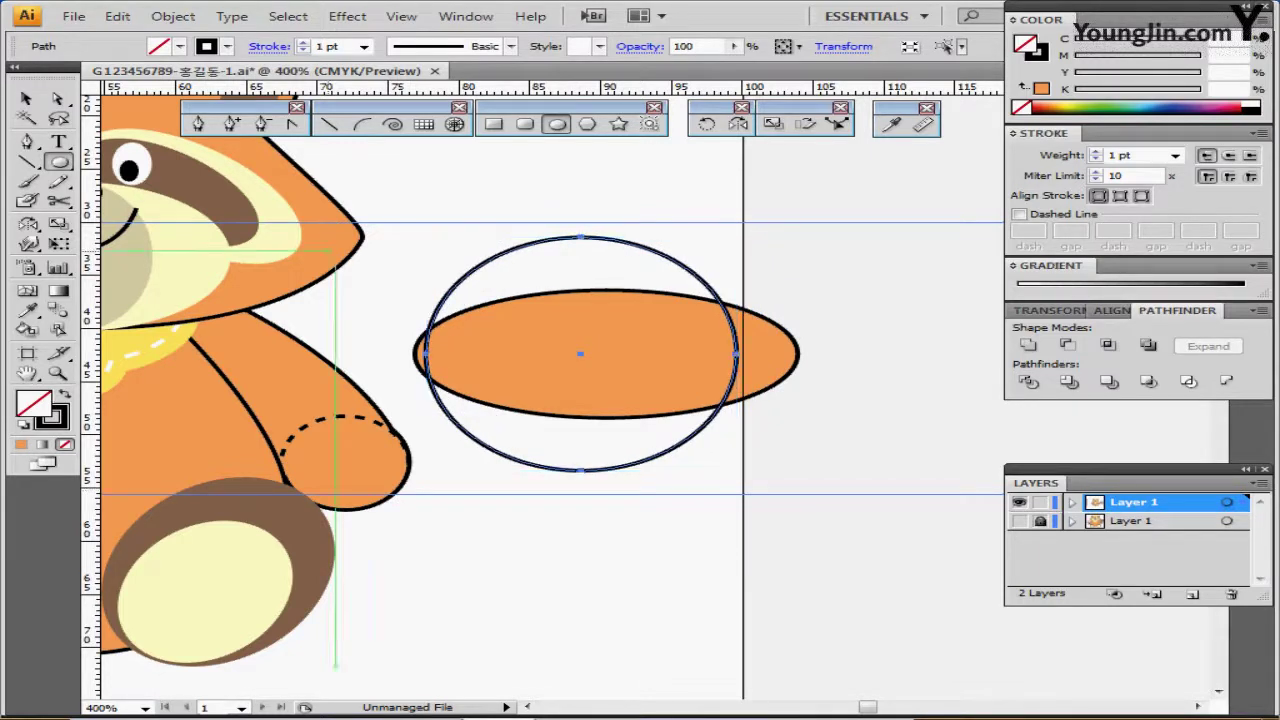
Step: Delete the unfilled ellipse's leftmost anchor point to leave only its right-hand arc
key(a)
click(427, 353)
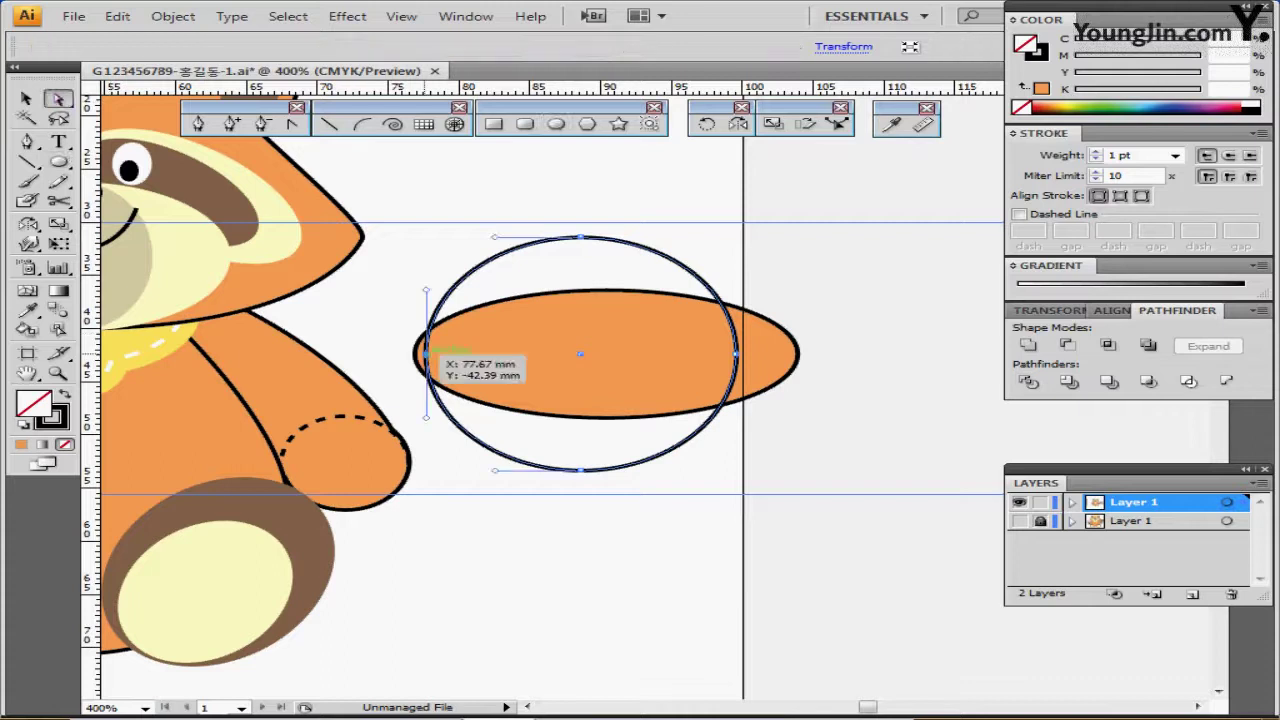
key(Delete)
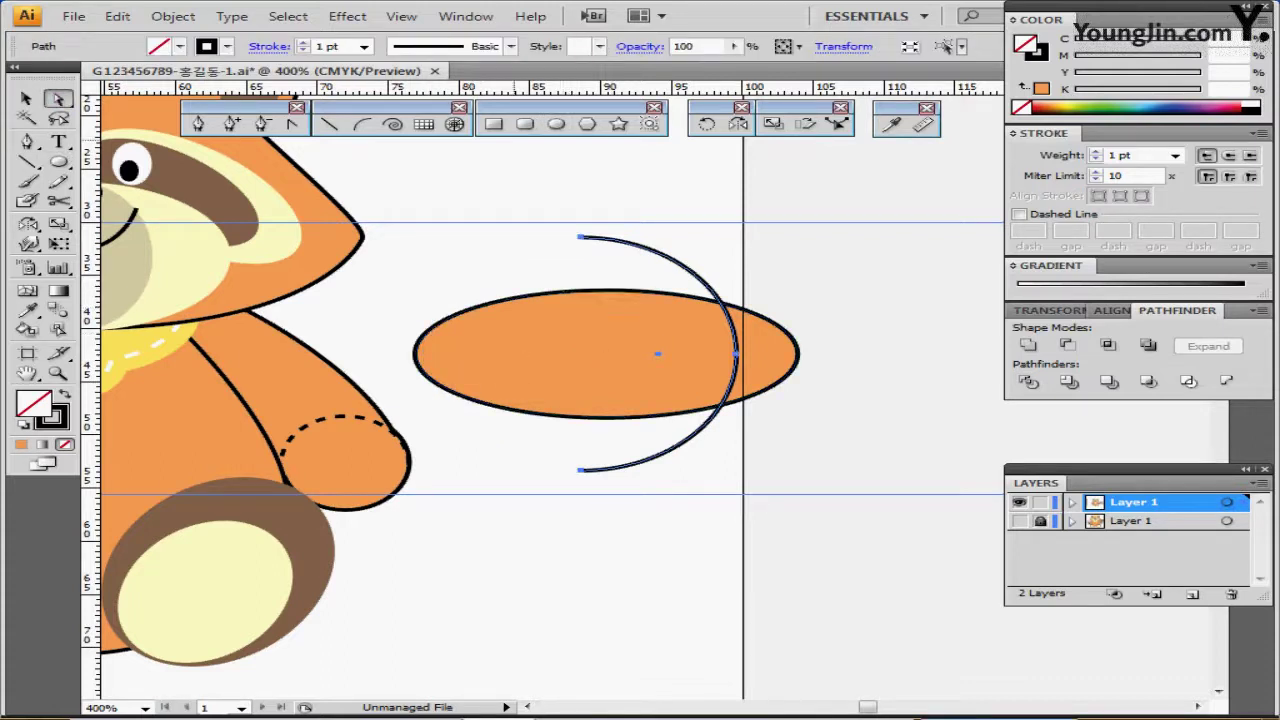
Step: Copy the arc horizontally to the left and repeat the copy to make three evenly spaced arcs across the tail
key(v)
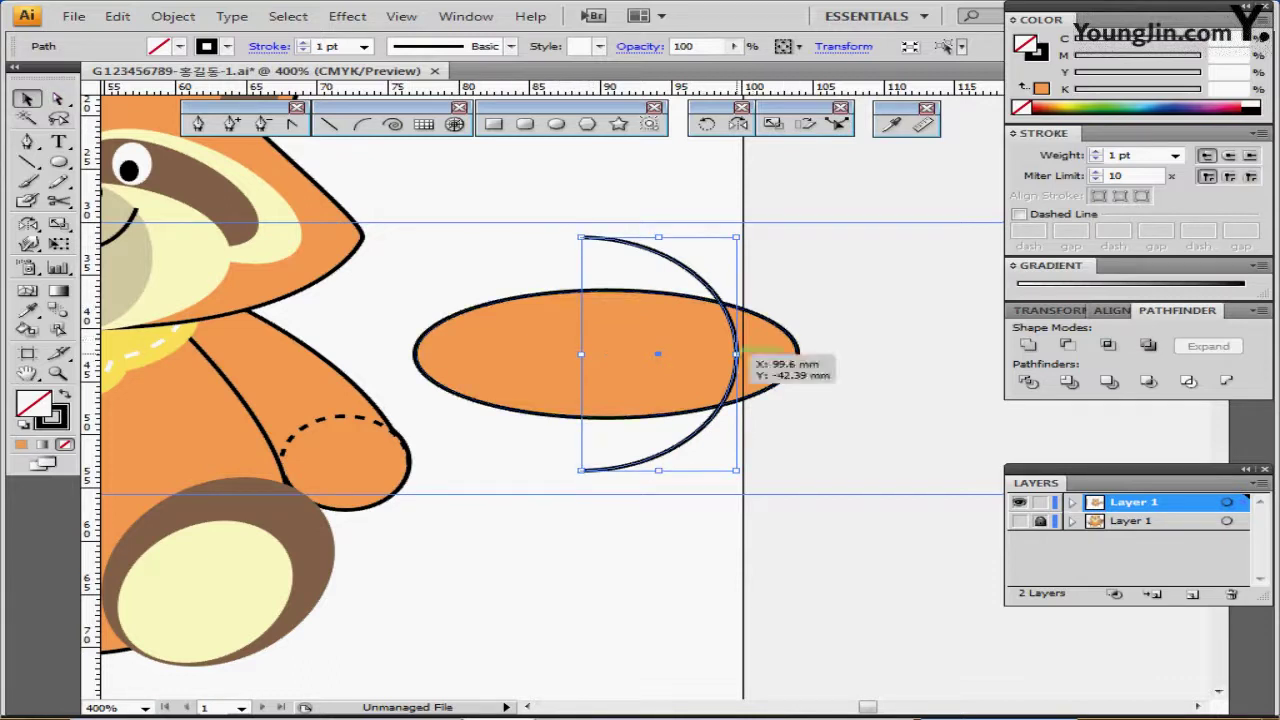
drag(733, 290, 667, 290)
key(ctrl+d)
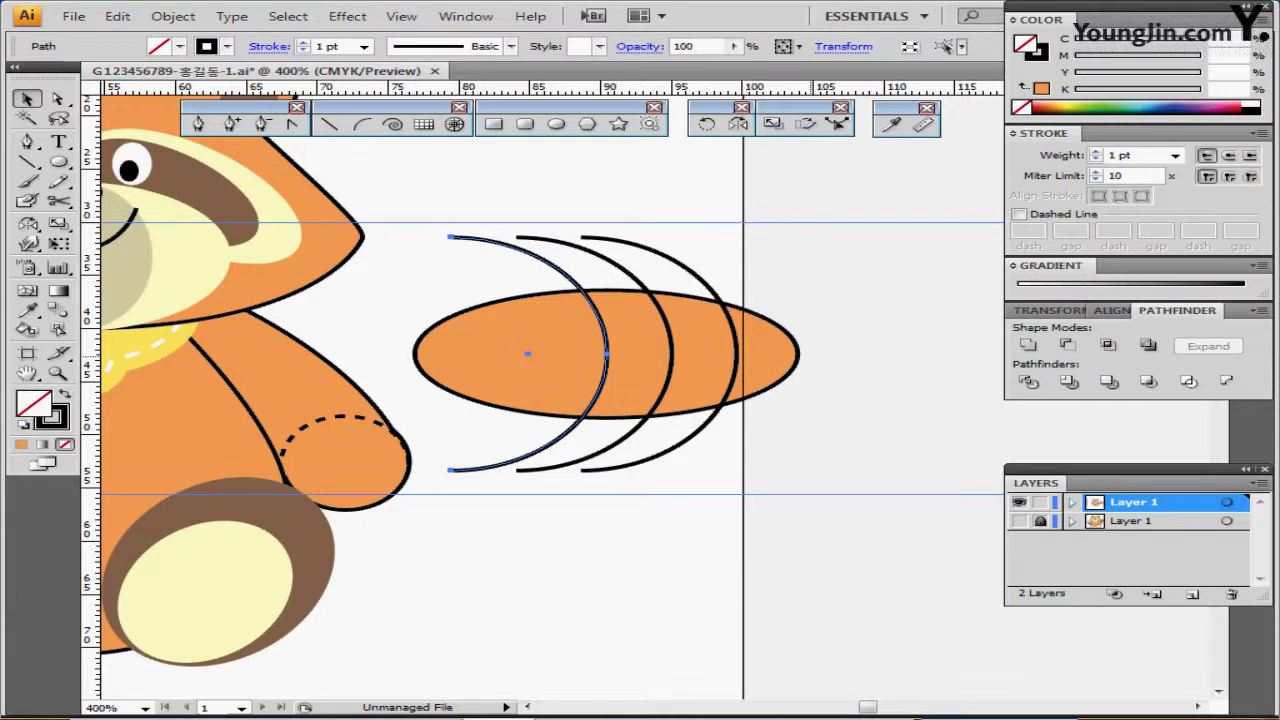
Step: Divide the orange tail ellipse with the three arcs using Pathfinder Divide
drag(786, 256, 697, 328)
drag(553, 416, 553, 416)
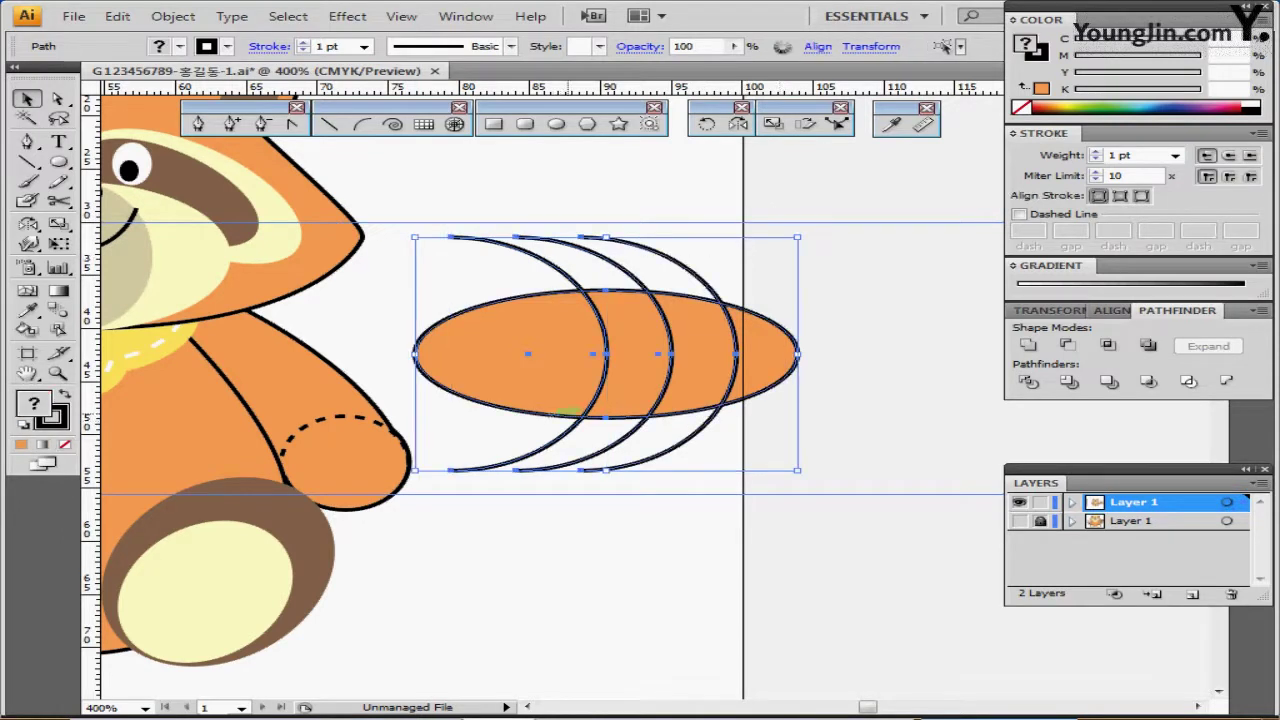
click(1028, 382)
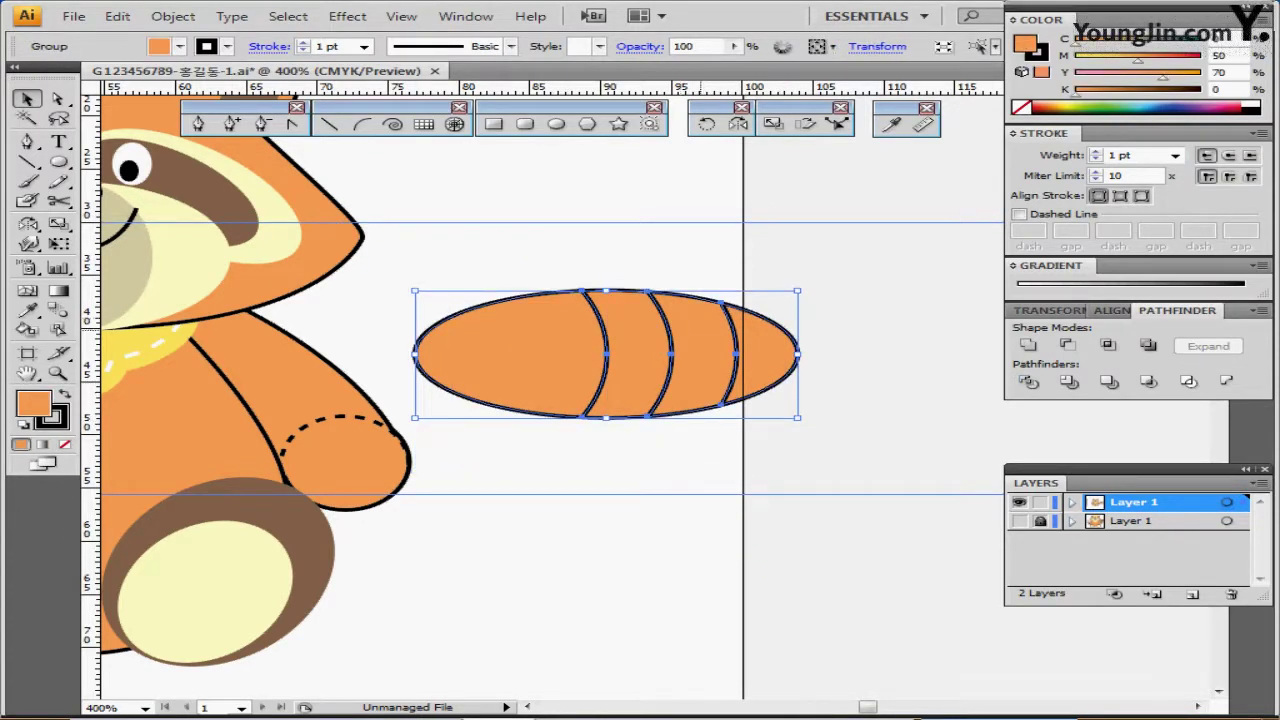
Step: Recolour the tail's leftmost and third segments with the outlined brown swatch to make alternating brown and orange stripes
double_click(711, 378)
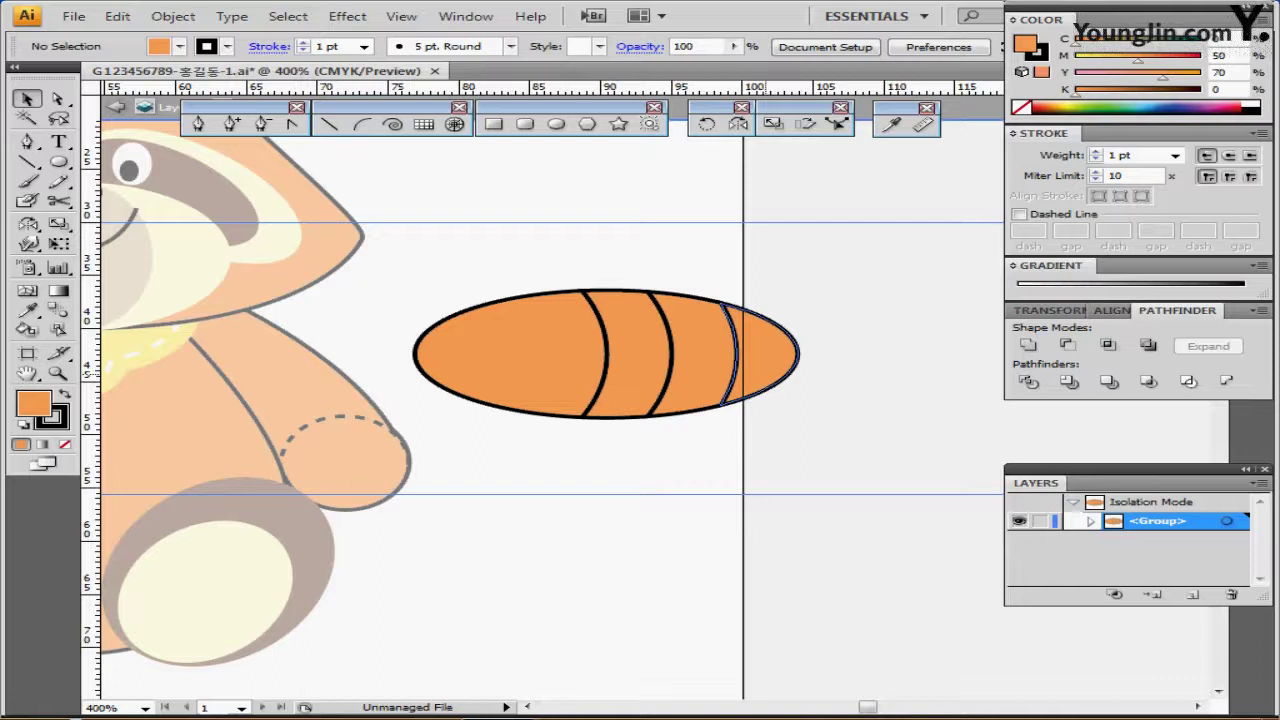
click(696, 376)
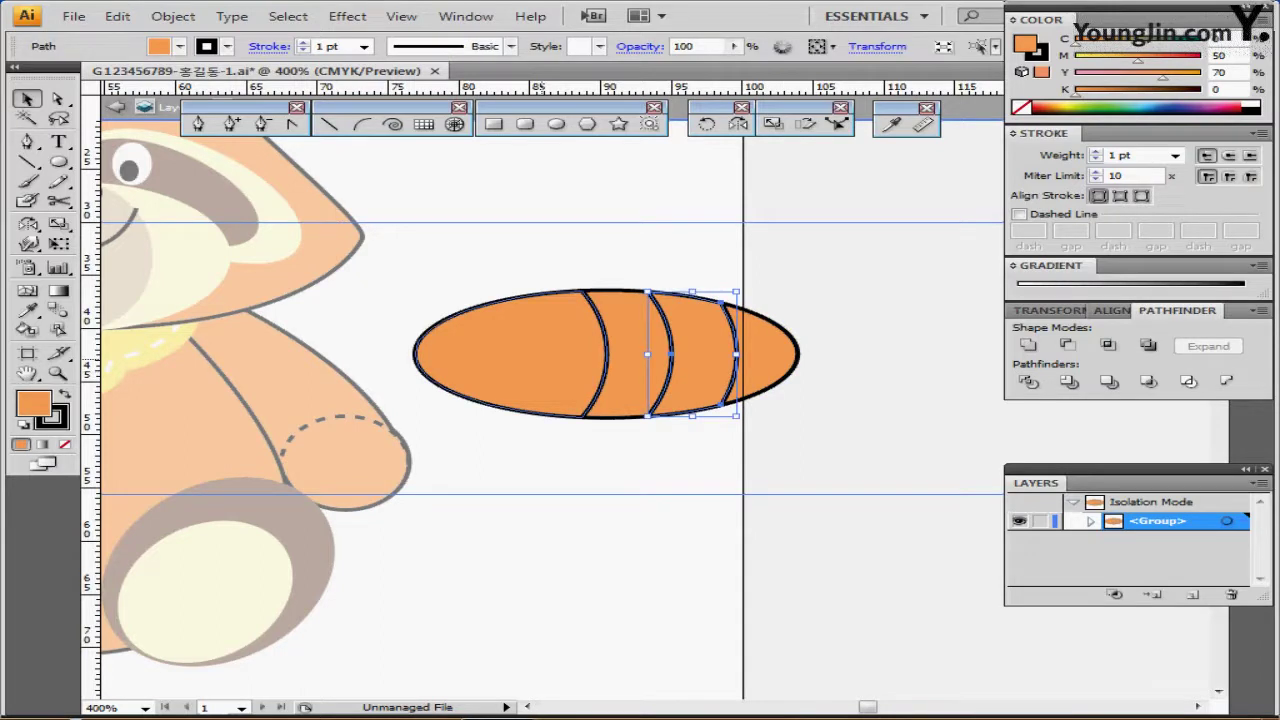
shift+click(543, 359)
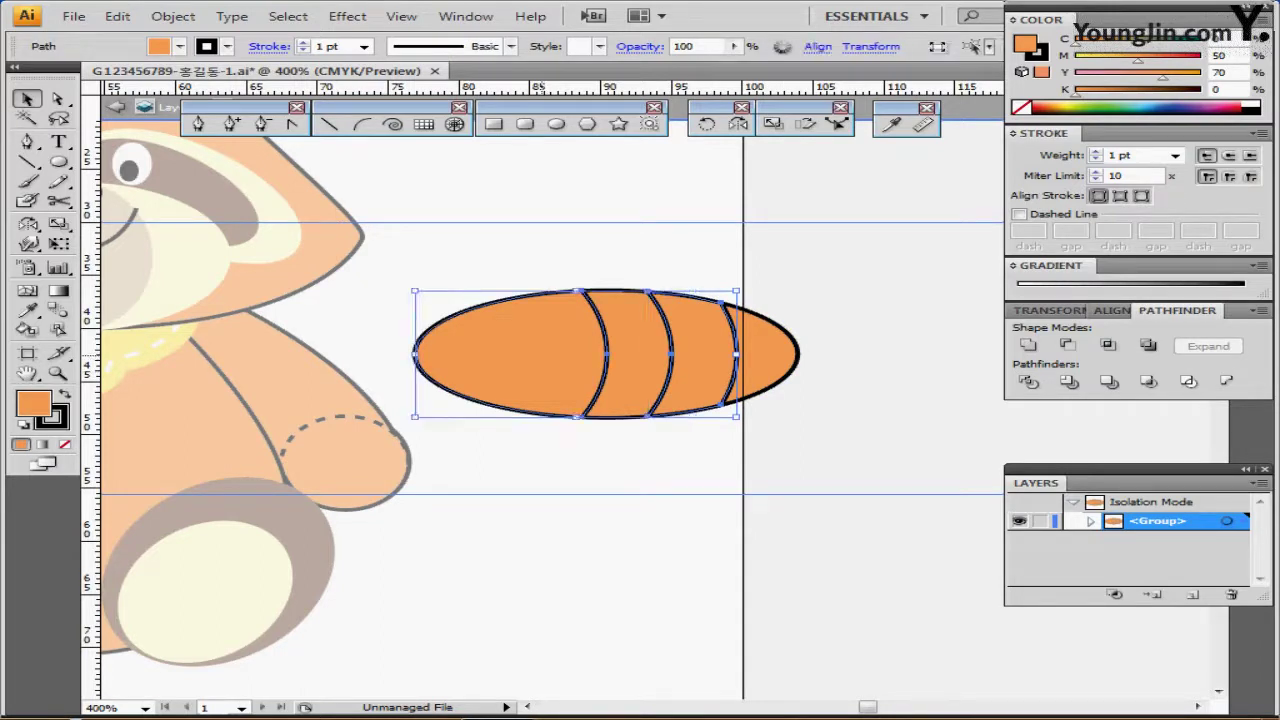
key(i)
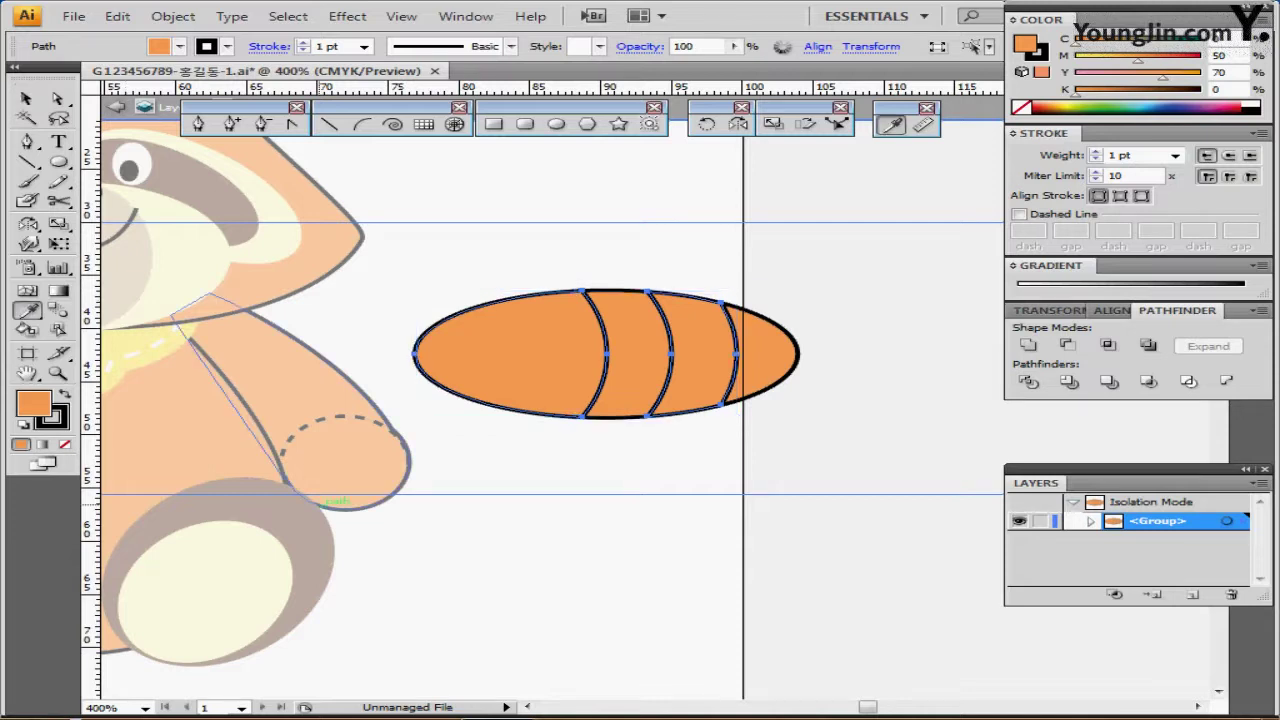
key(ctrl+minus)
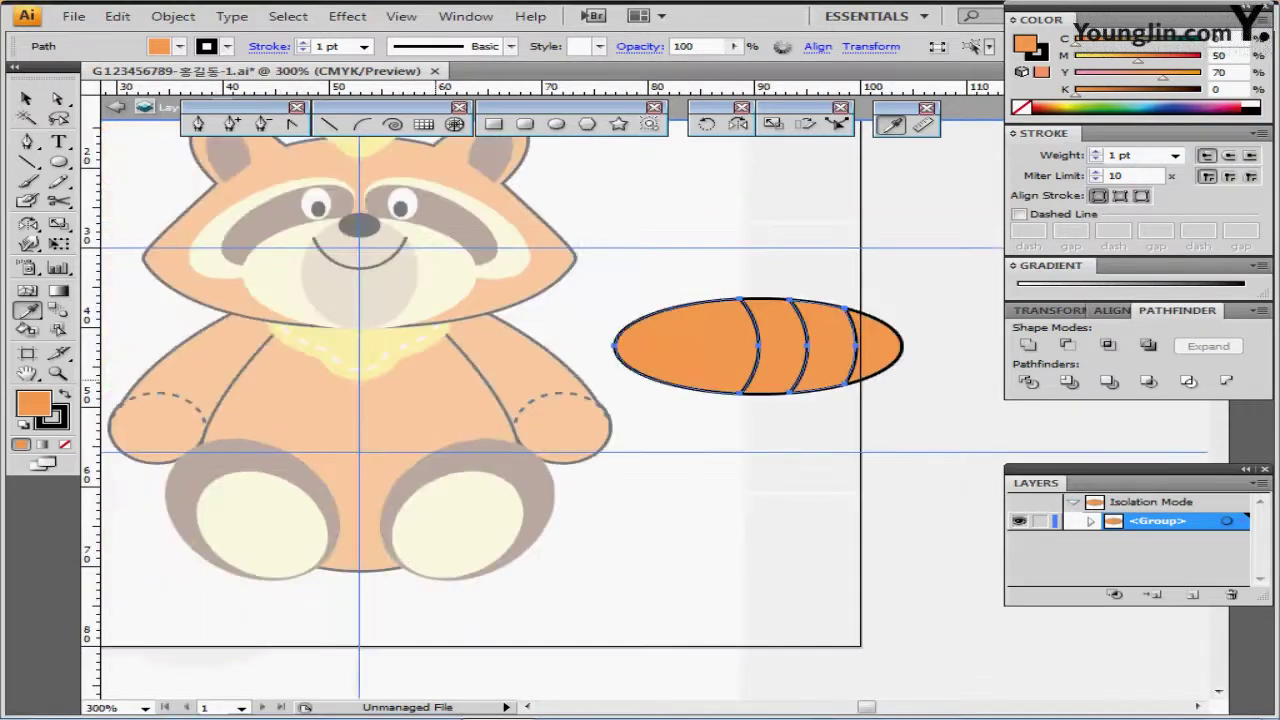
key(ctrl+minus)
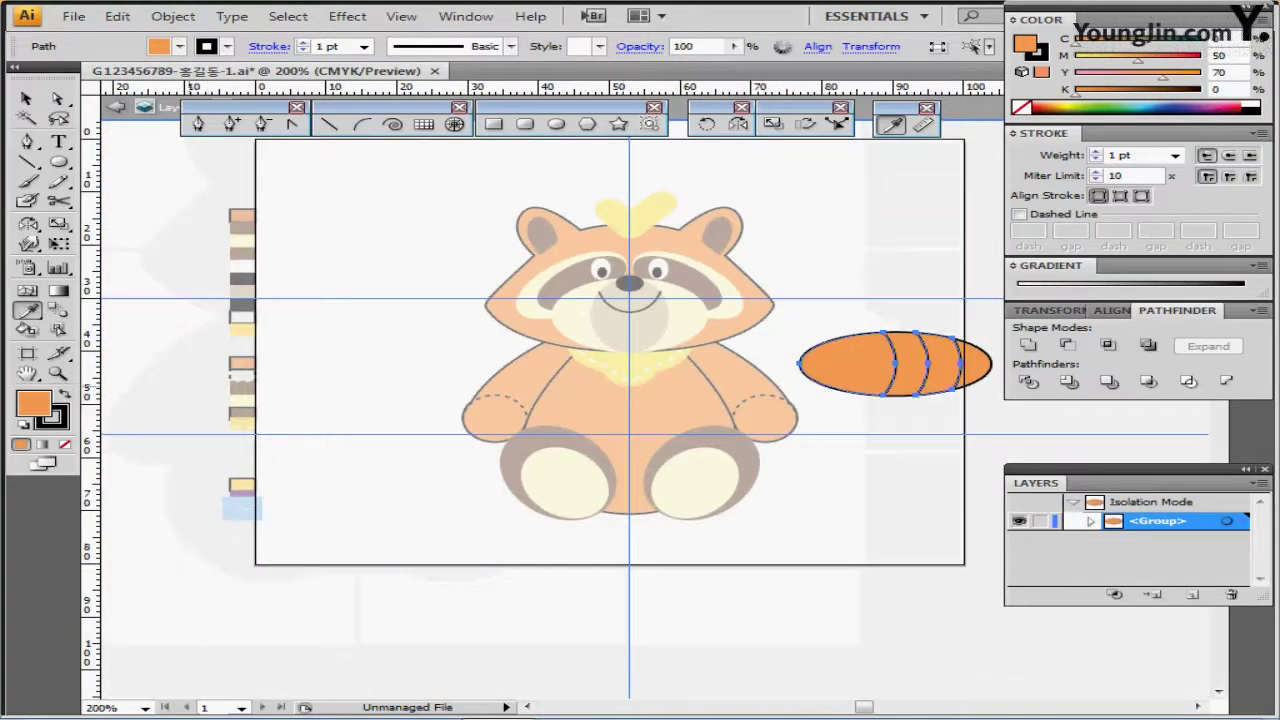
click(242, 412)
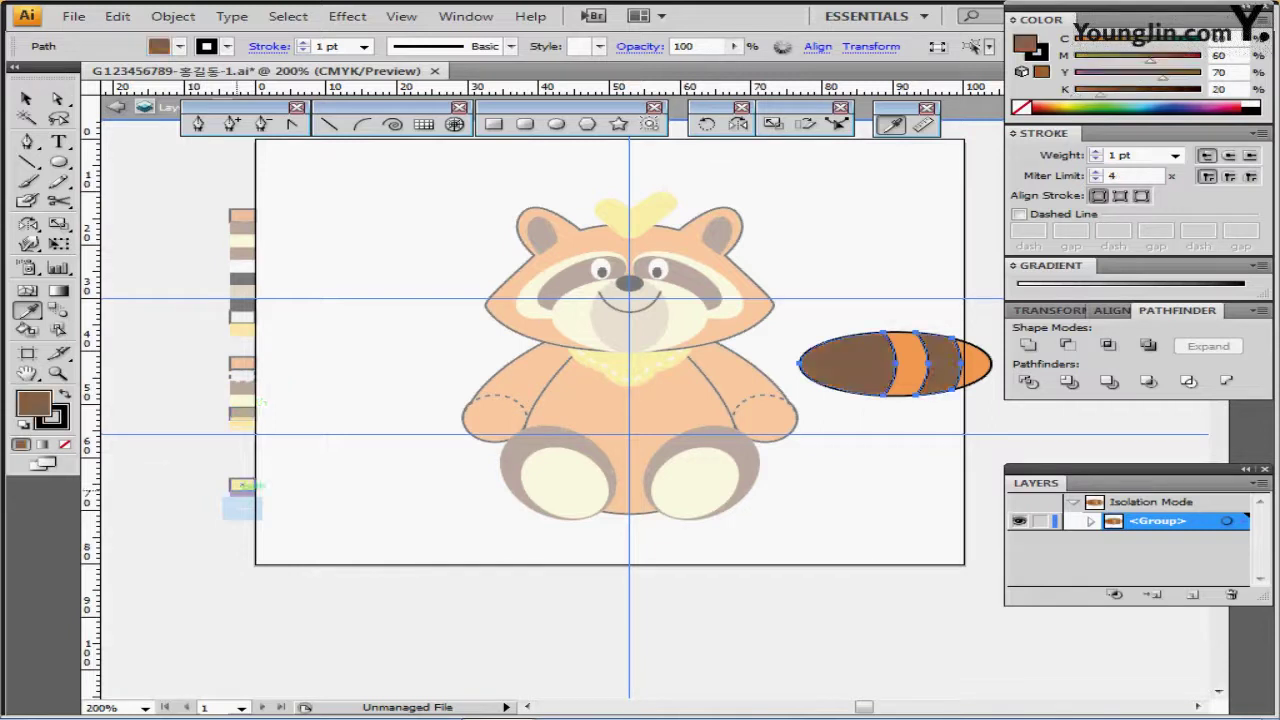
key(ctrl+plus)
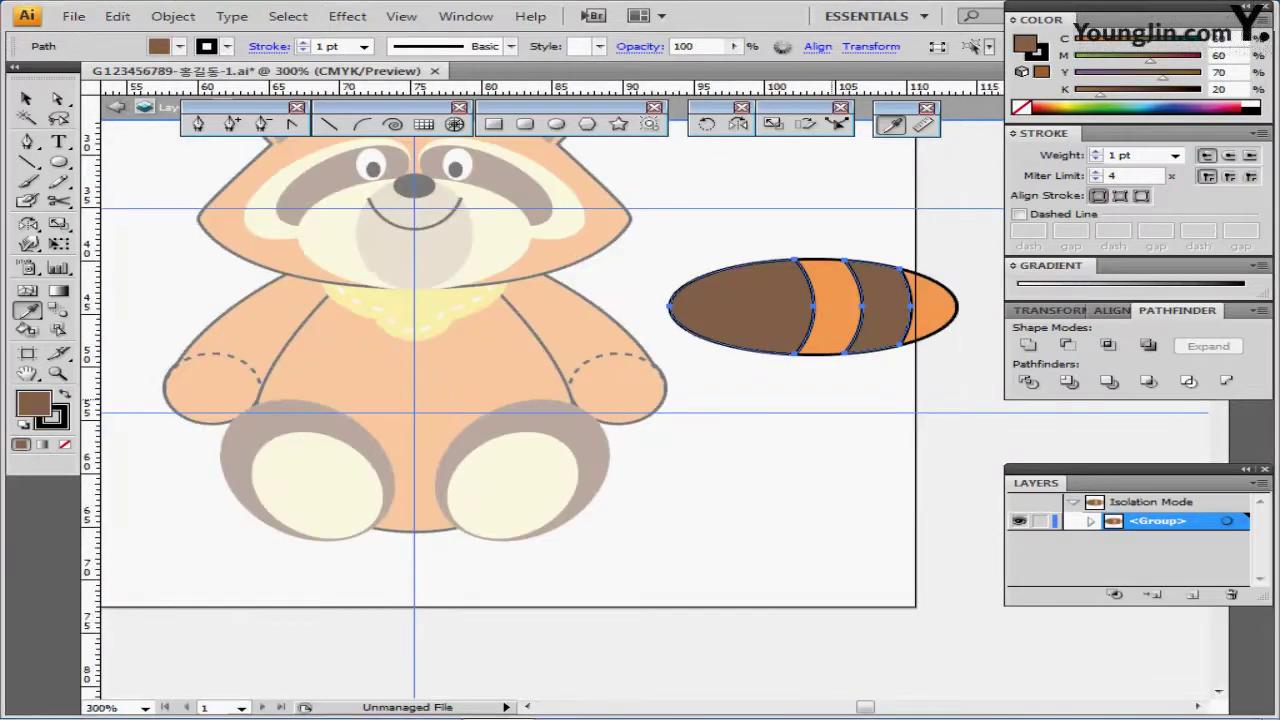
key(ctrl+plus)
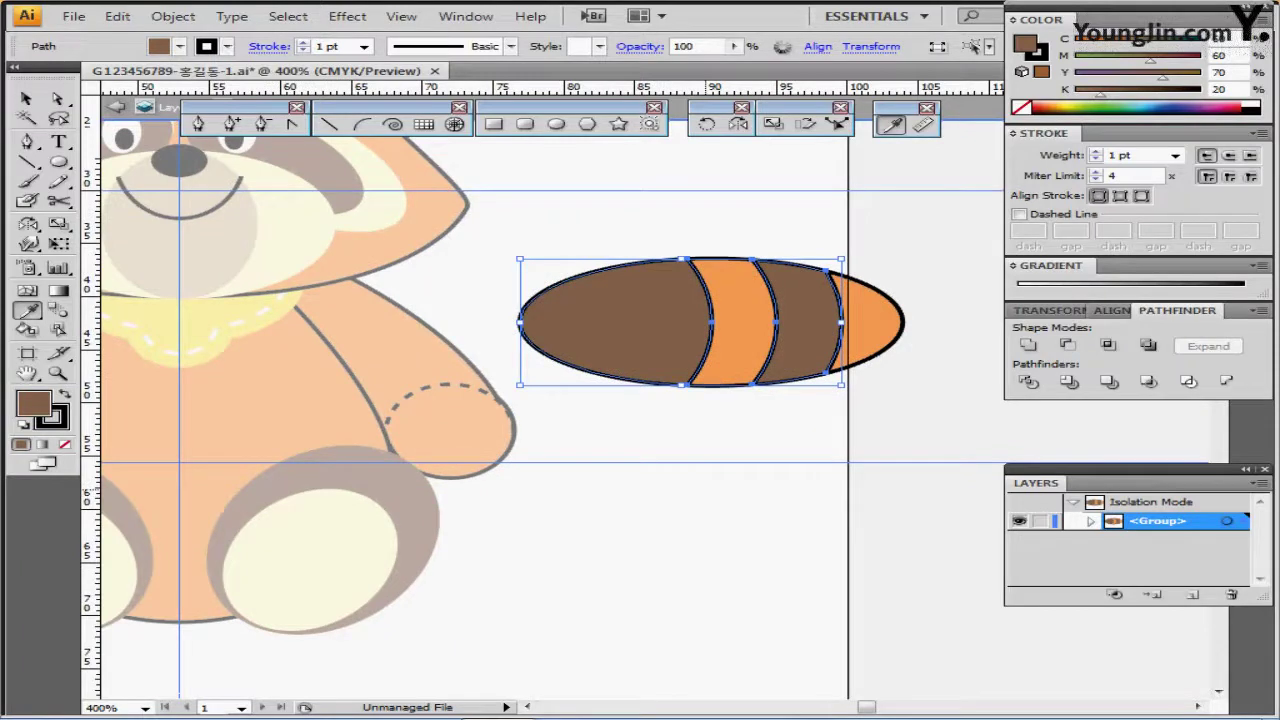
key(Escape)
key(ctrl+shift+a)
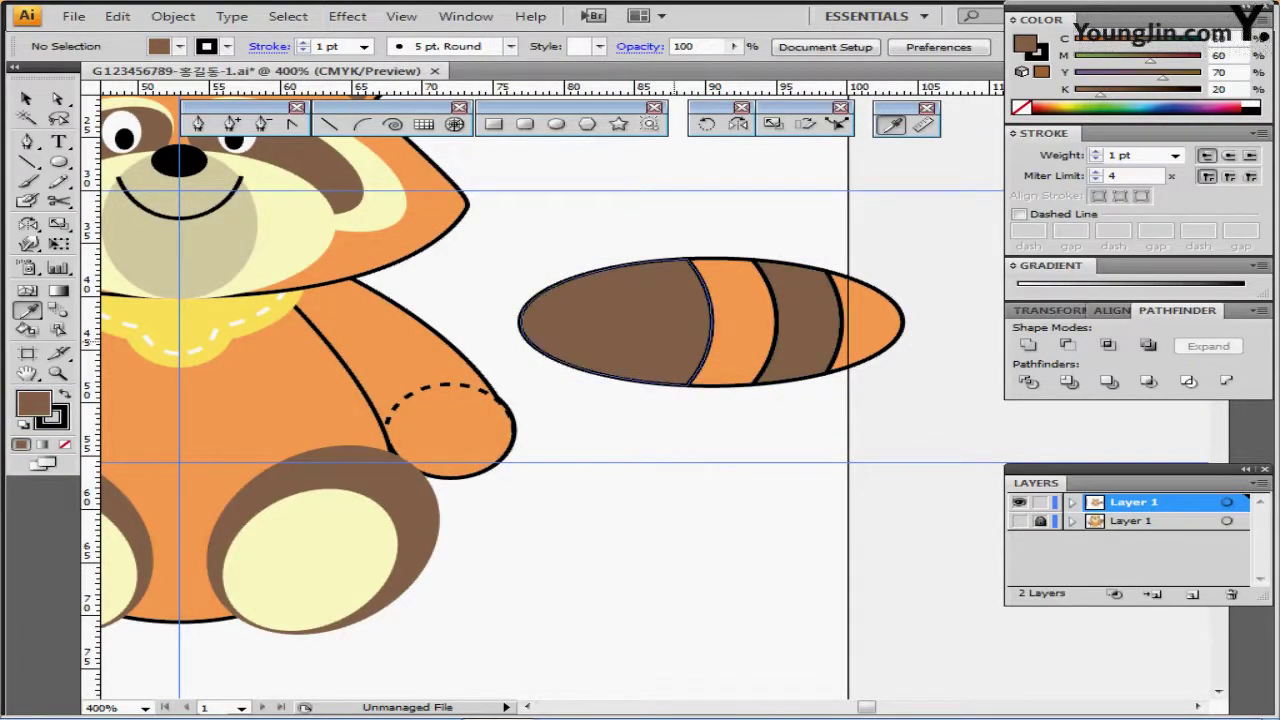
Step: Rotate the whole striped tail group counterclockwise by about 40 degrees
click(722, 300)
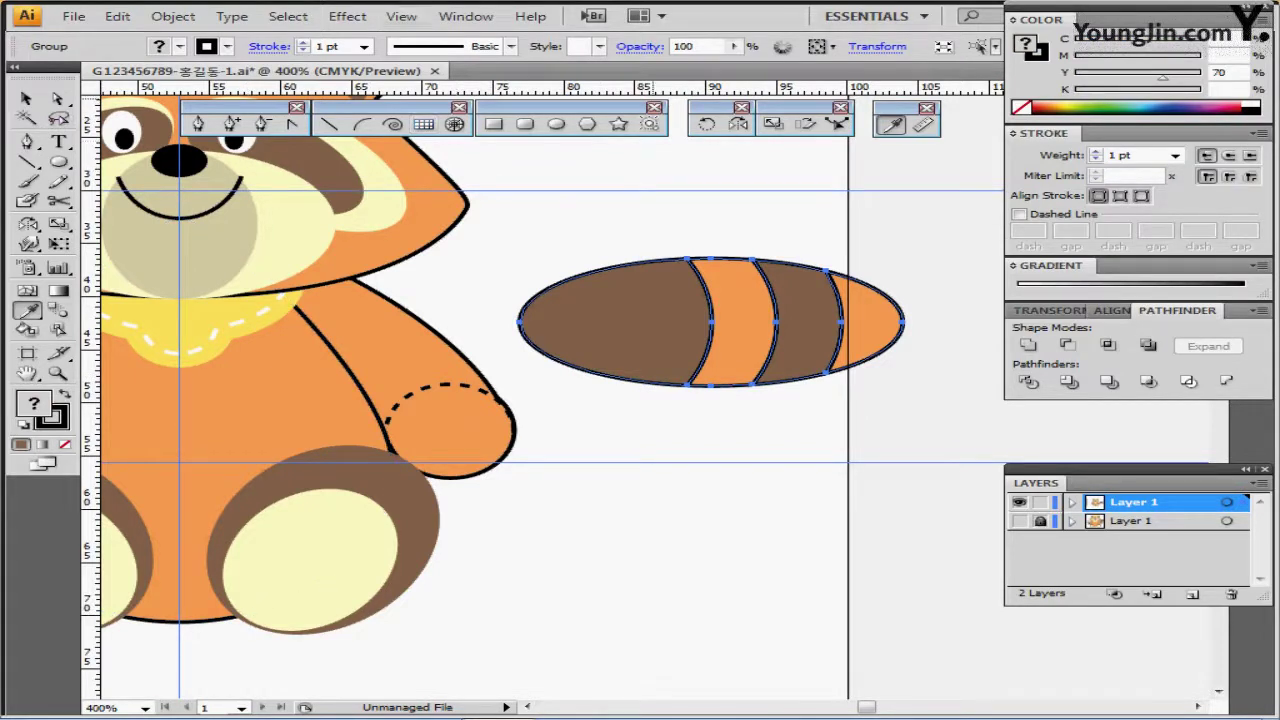
double_click(706, 123)
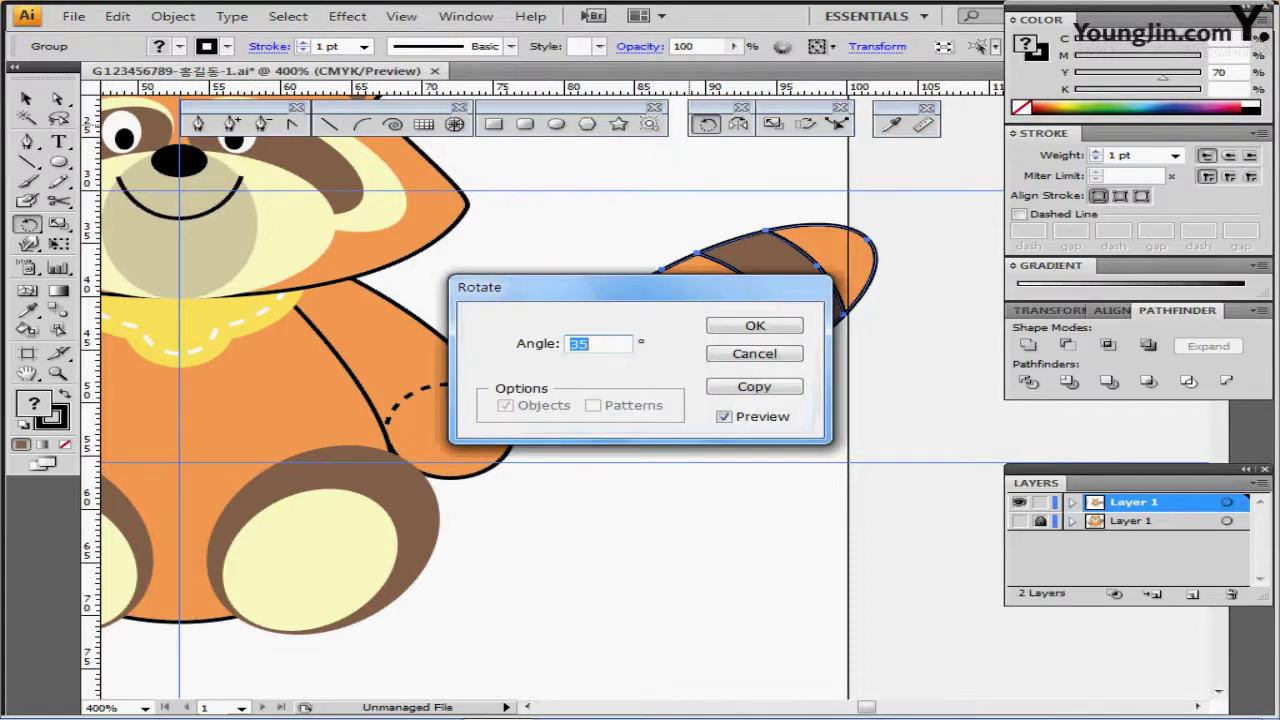
text(45)
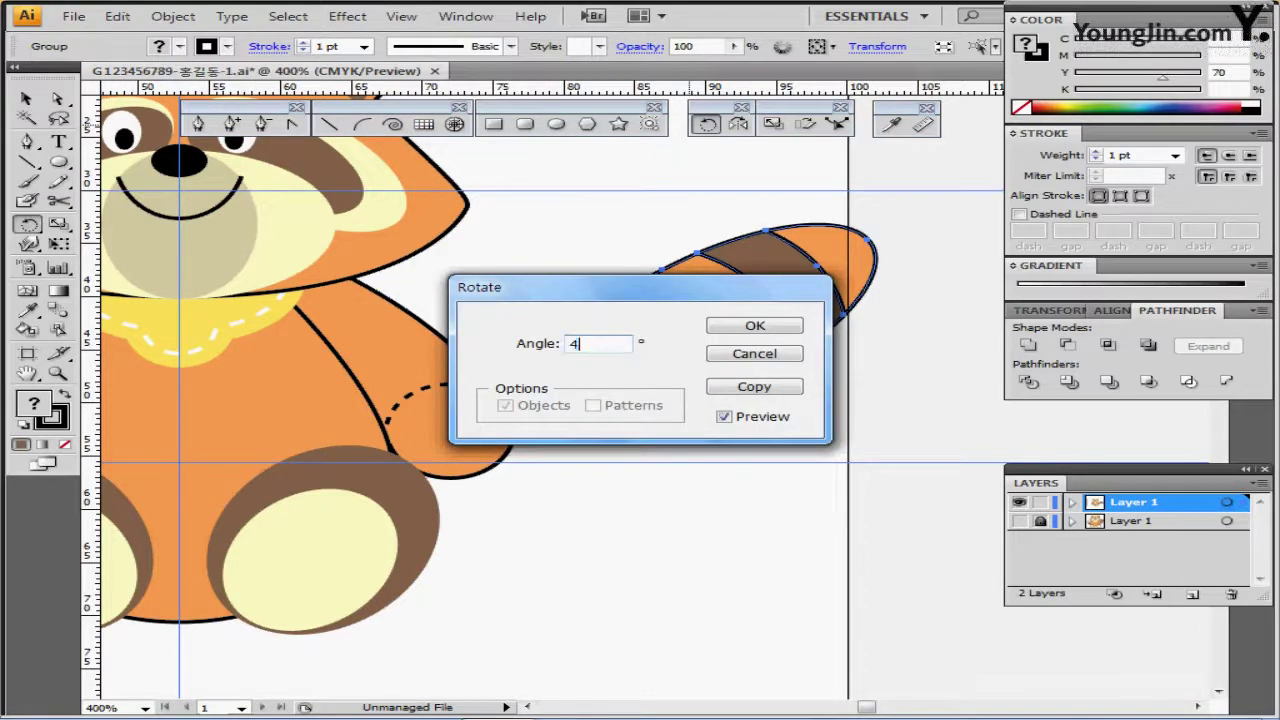
key(Return)
key(ctrl)
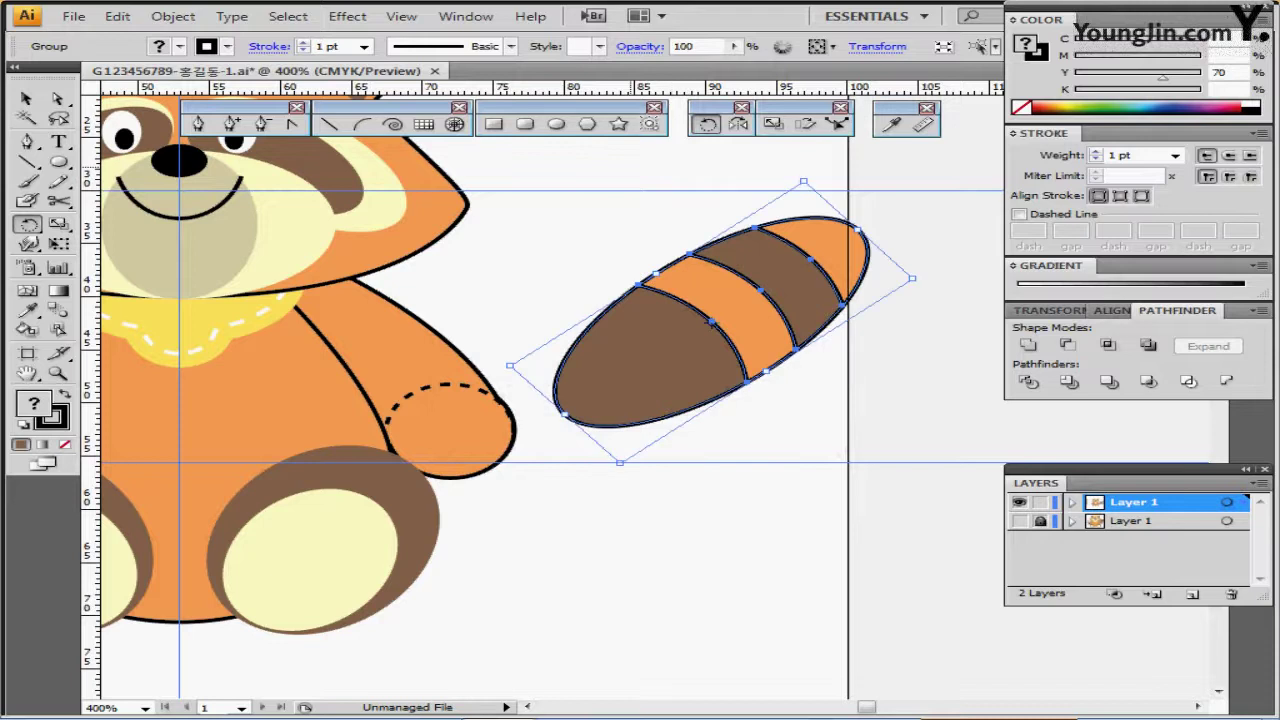
Step: Move the tail onto the raccoon's right-hand arm and send it to the back so its base is hidden behind the body
drag(706, 302, 439, 310)
drag(540, 302, 549, 306)
key(ctrl+shift+[)
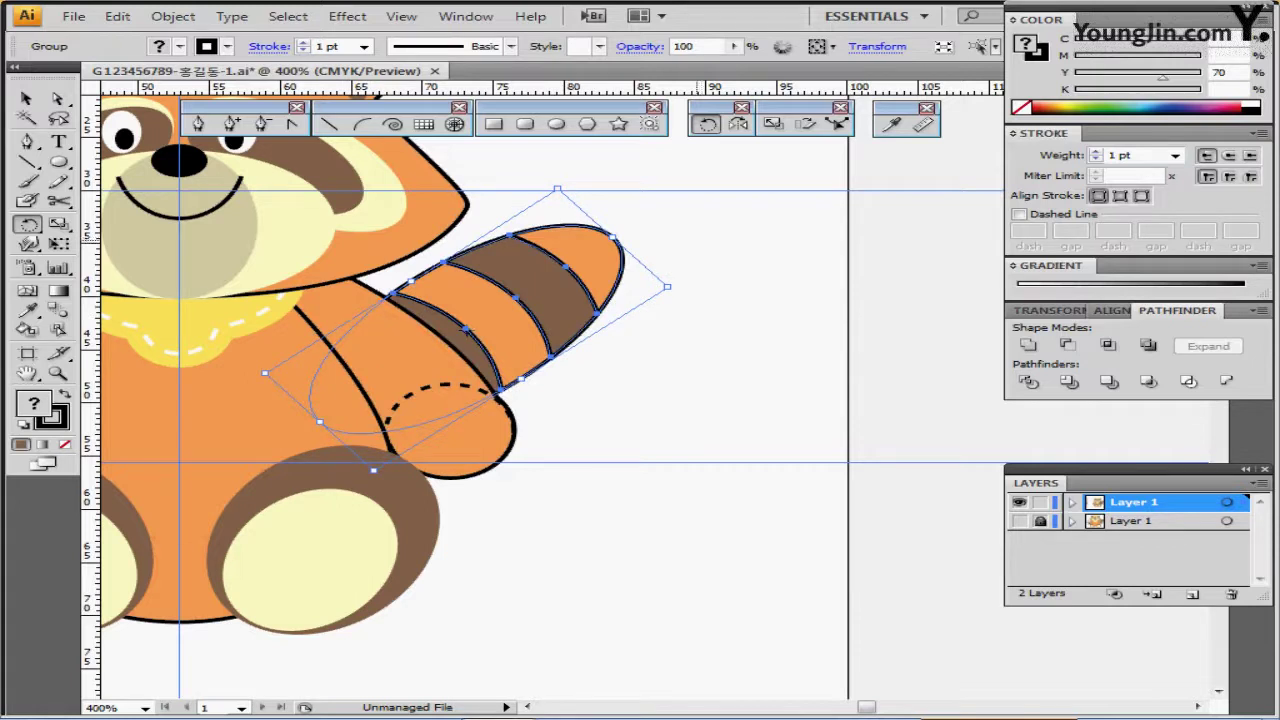
key(ctrl+shift+a)
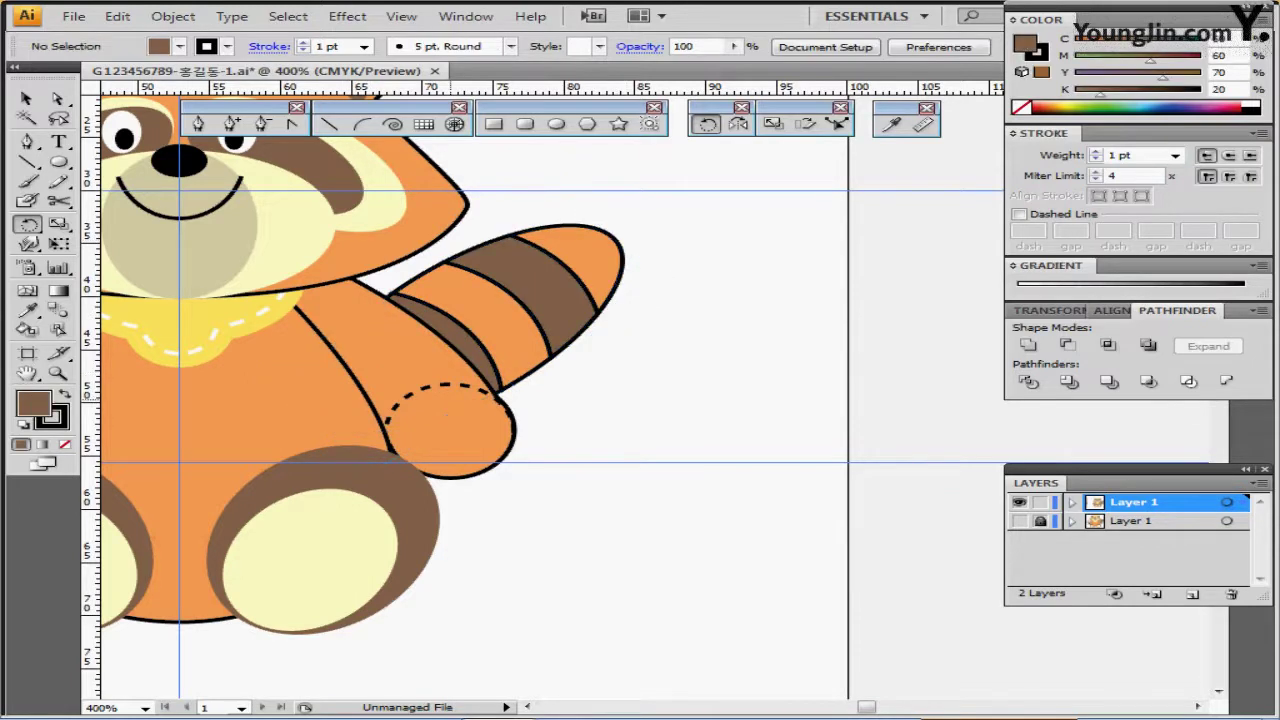
Step: Draw a 10 mm by 10 mm circle left of the raccoon's head with the swatch's yellow fill and black outline
drag(220, 399, 607, 470)
drag(607, 414, 650, 401)
ctrl+alt+click(641, 414)
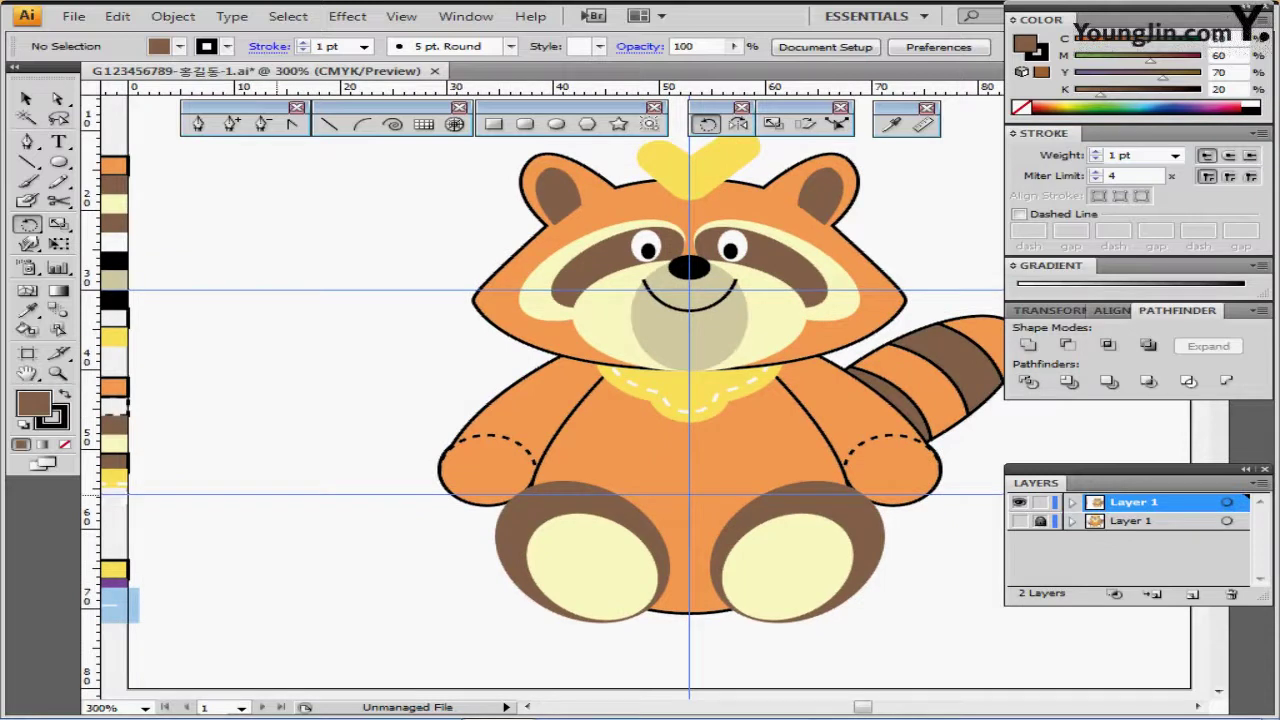
drag(332, 328, 364, 285)
ctrl+click(141, 524)
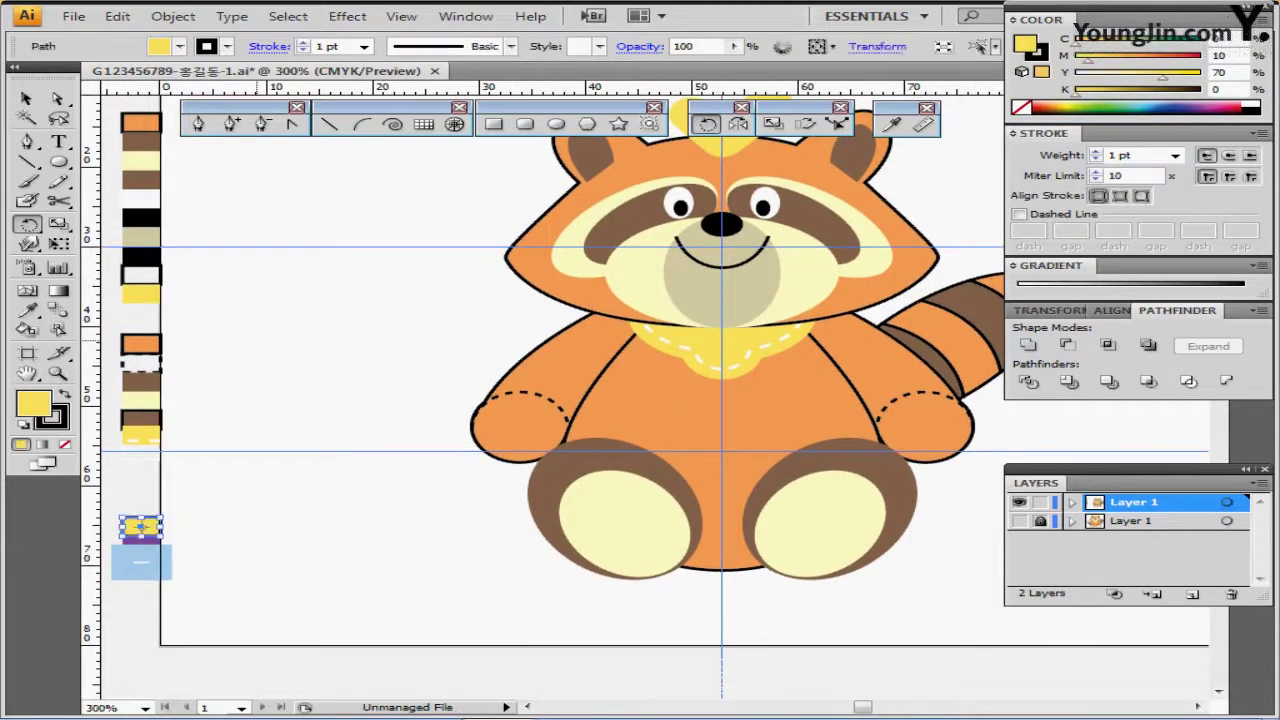
key(ctrl+shift+a)
drag(475, 330, 475, 396)
key(l)
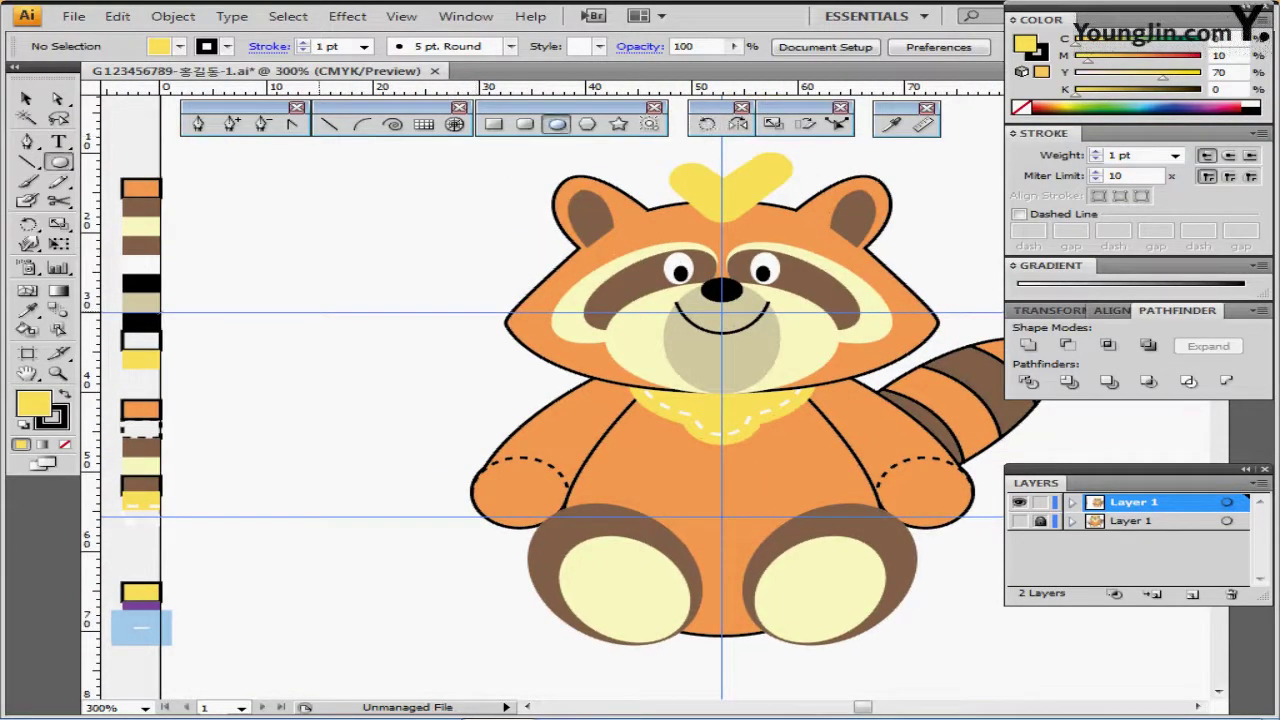
click(329, 310)
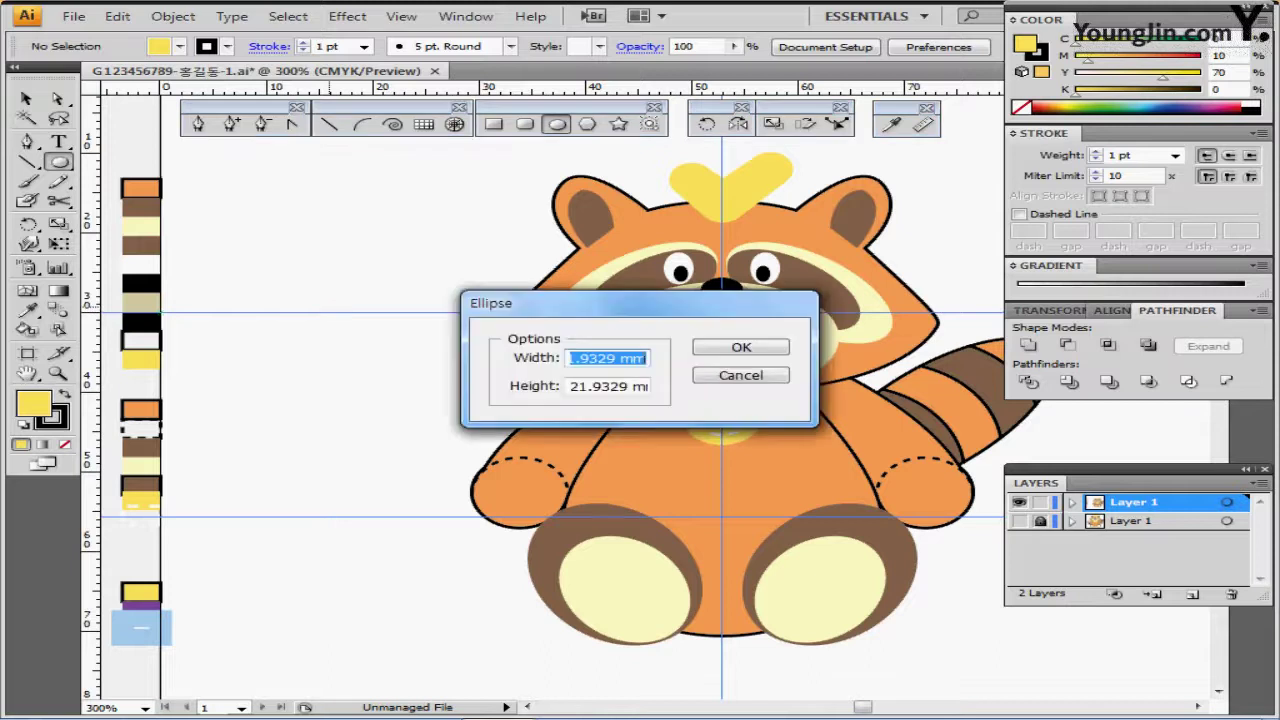
text(18)
key(Tab)
text(18)
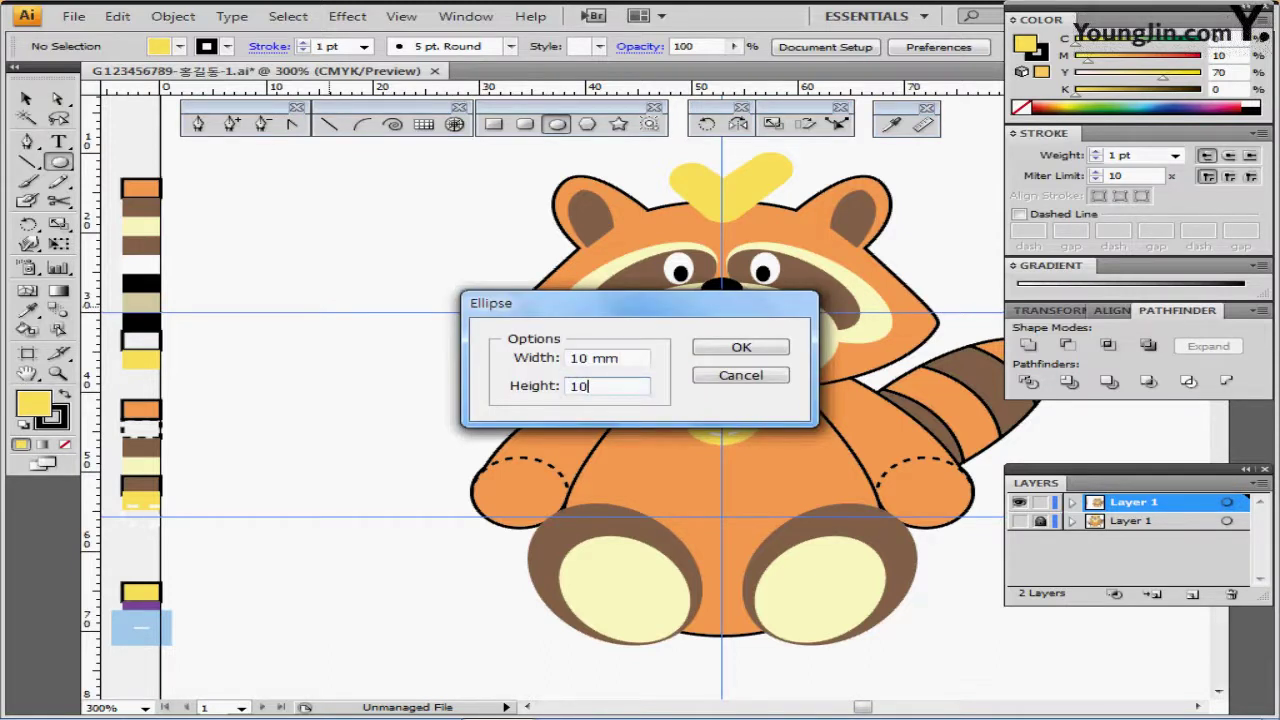
key(Return)
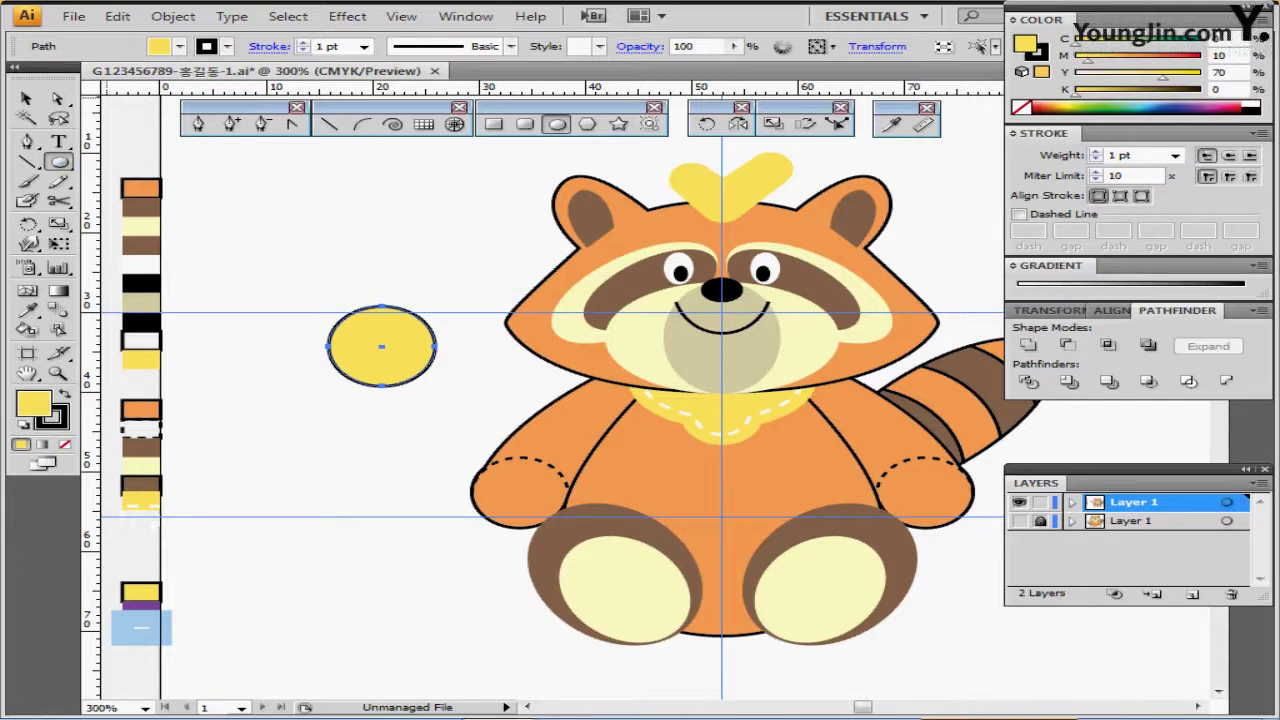
Step: Make a non-uniformly scaled copy of the yellow circle at 90% horizontal and 30% vertical
double_click(773, 124)
double_click(773, 124)
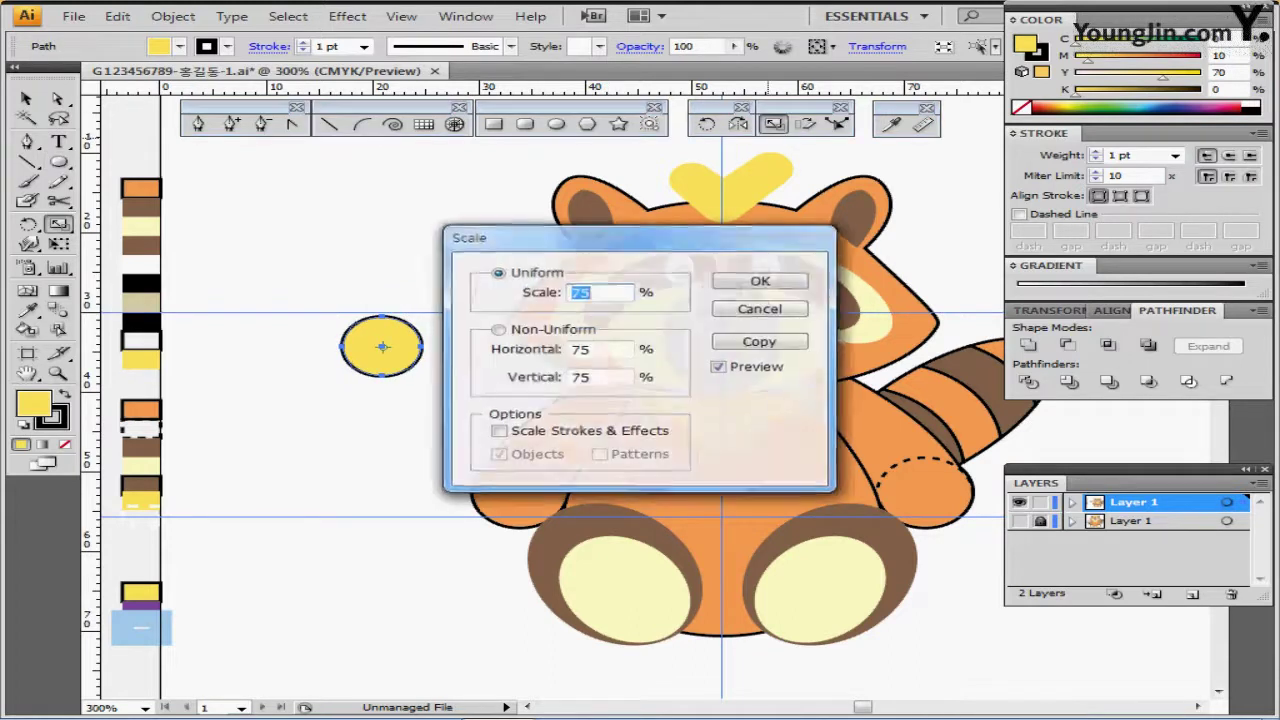
click(498, 329)
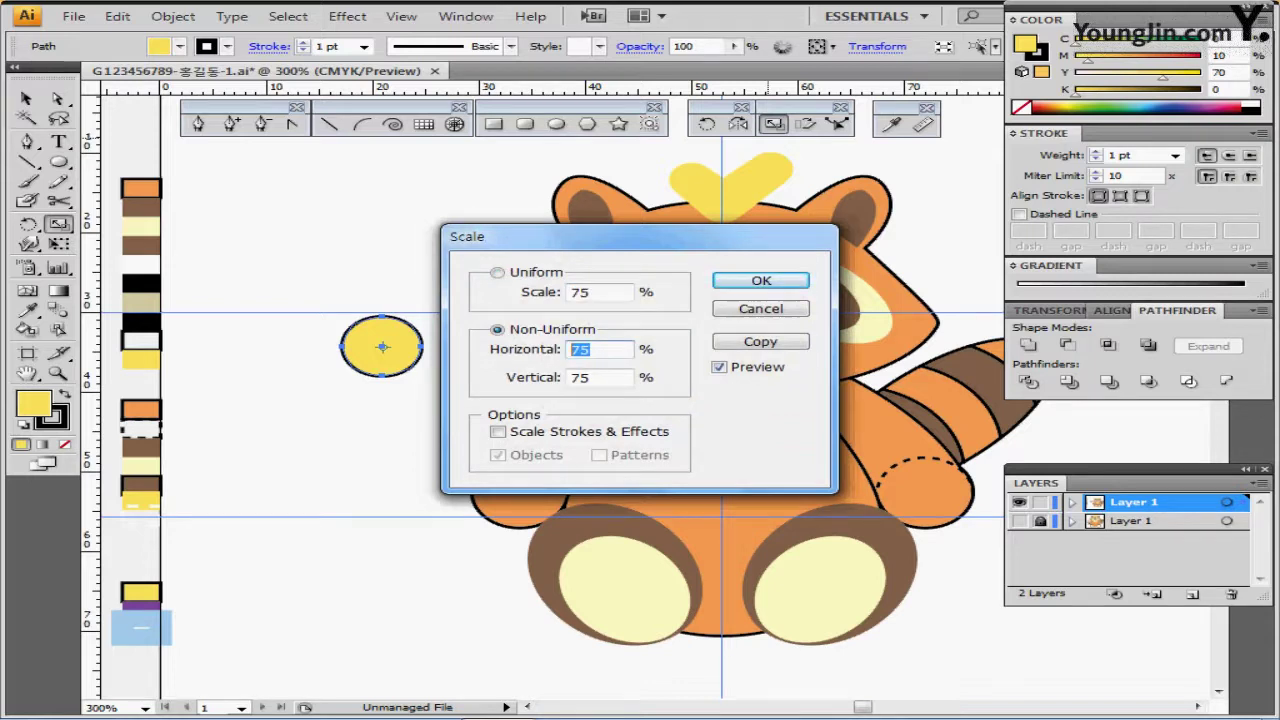
text(90)
key(Tab)
text(30)
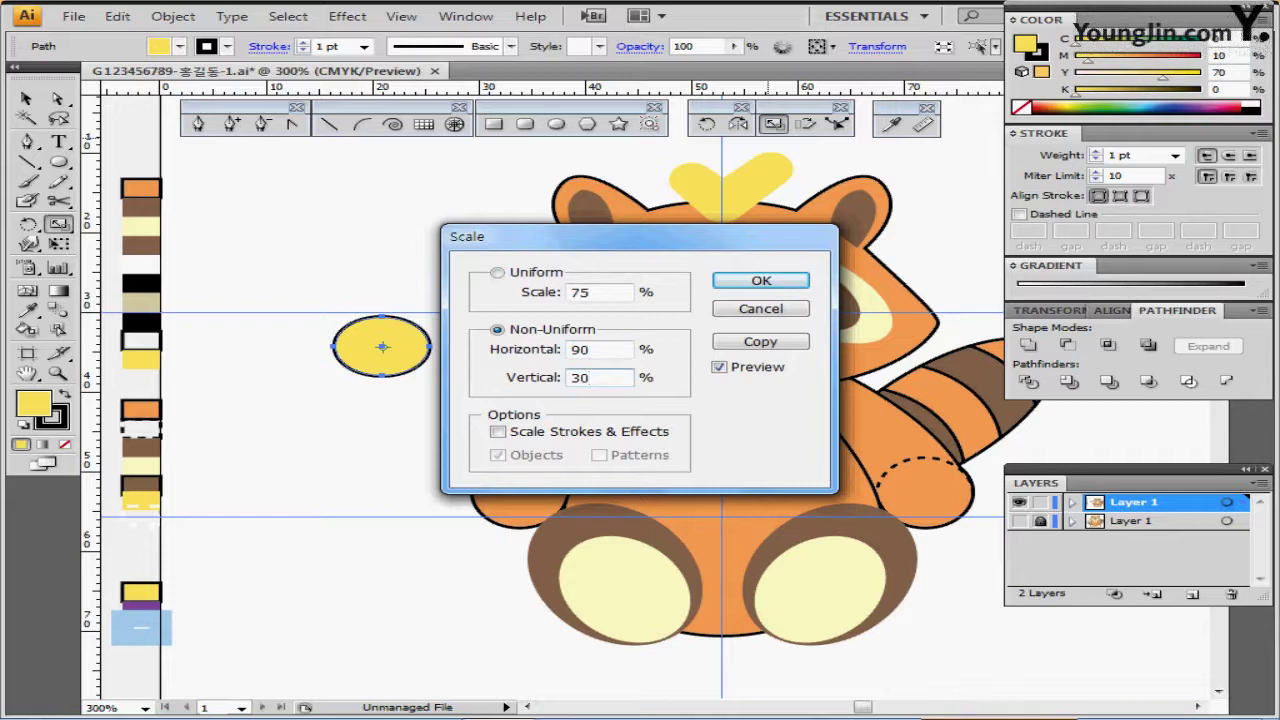
key(Tab)
click(764, 342)
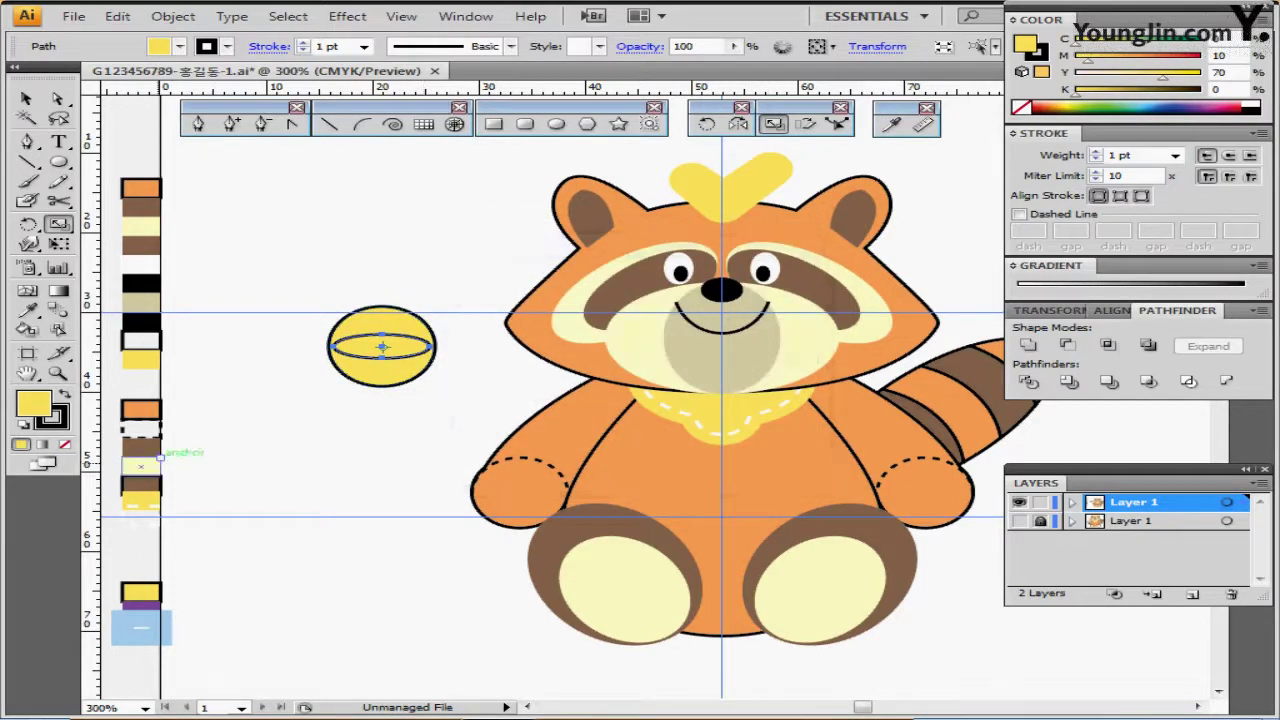
Step: Colour the narrow ellipse with the outline-free purple swatch and nudge it slightly below the yellow circle's centre
key(i)
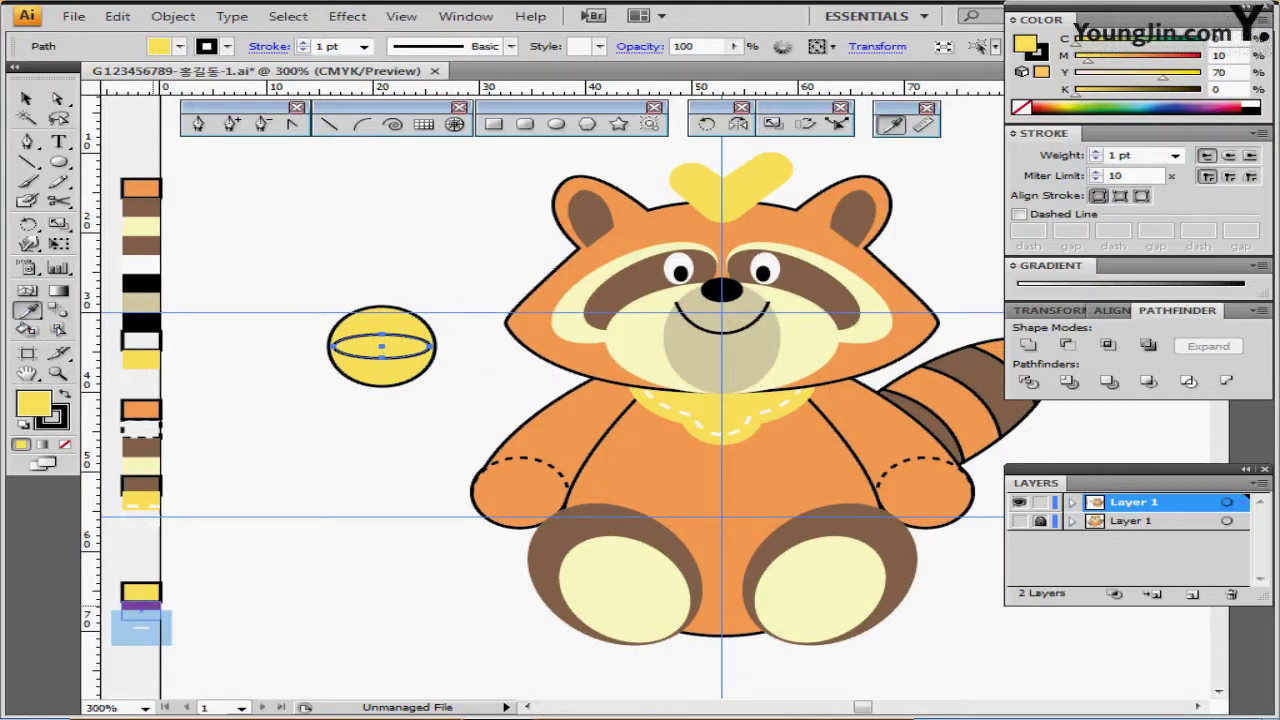
click(140, 605)
key(Down)
key(Down)
key(Down)
key(Down)
key(Down)
key(Down)
key(Down)
key(Down)
key(Down)
key(Down)
key(Down)
key(Down)
key(Down)
key(Down)
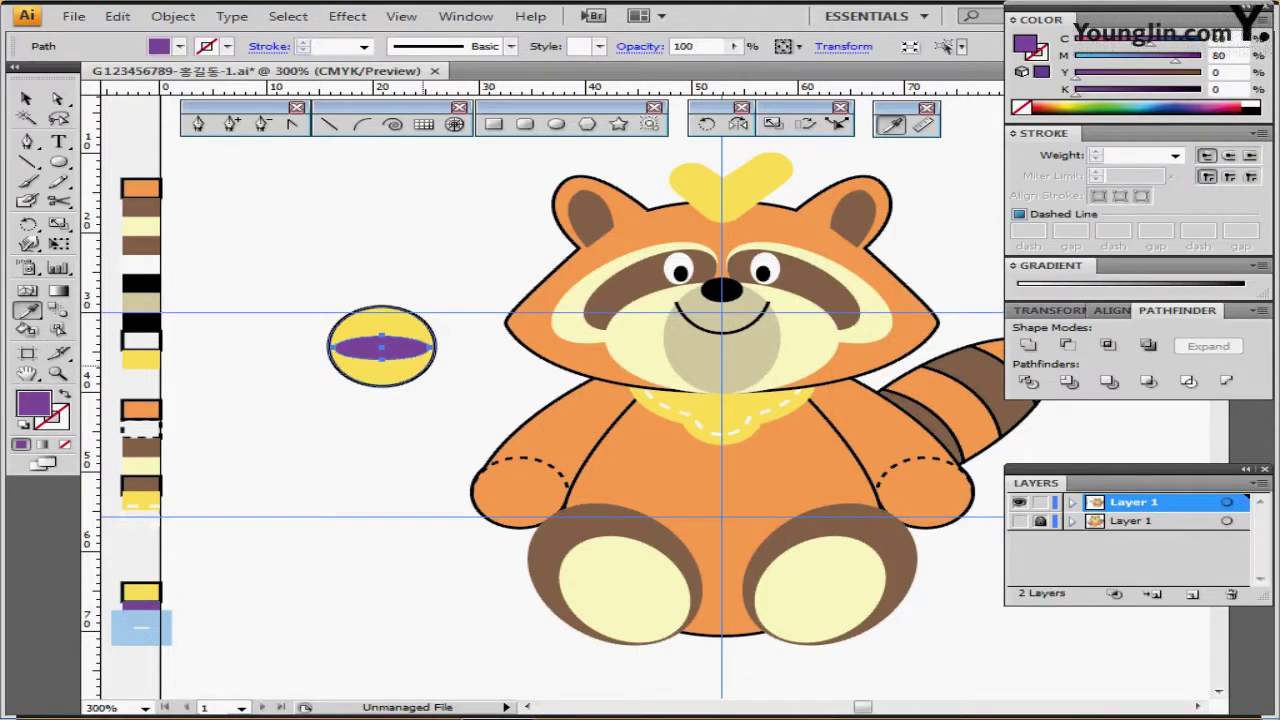
key(Up)
key(Up)
key(Up)
key(Up)
key(Up)
key(Up)
key(Up)
key(Up)
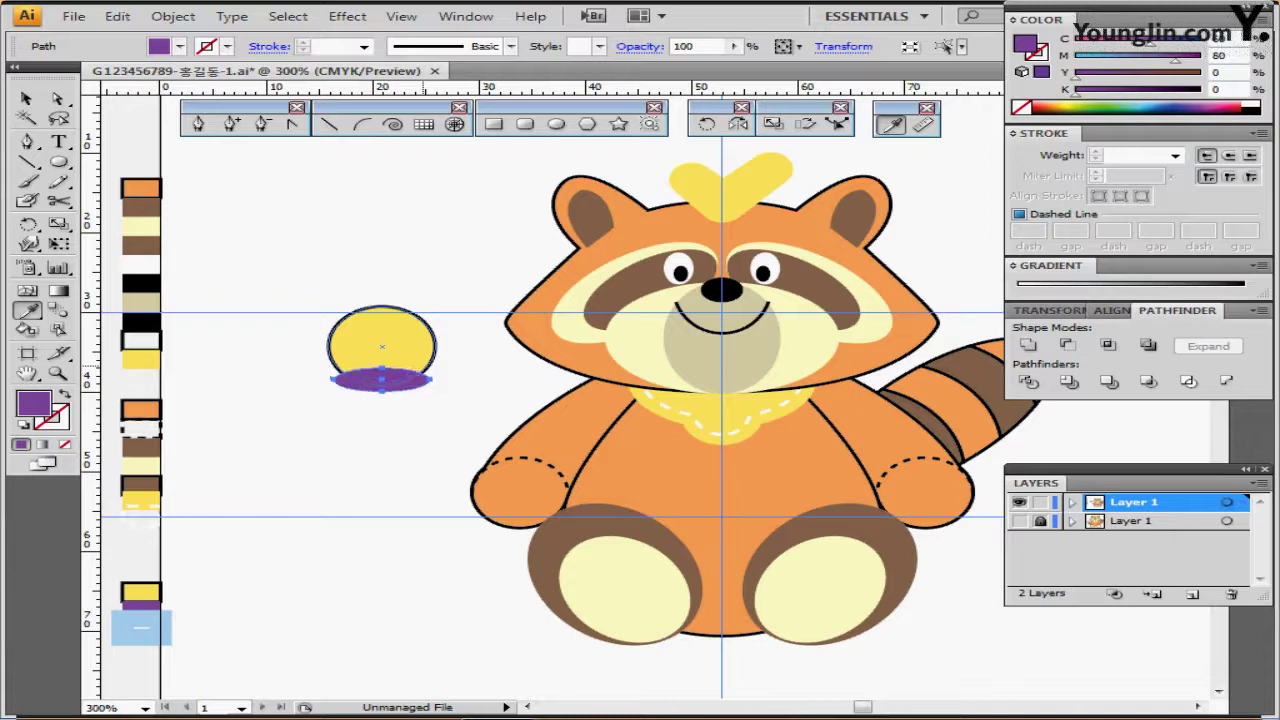
key(Down)
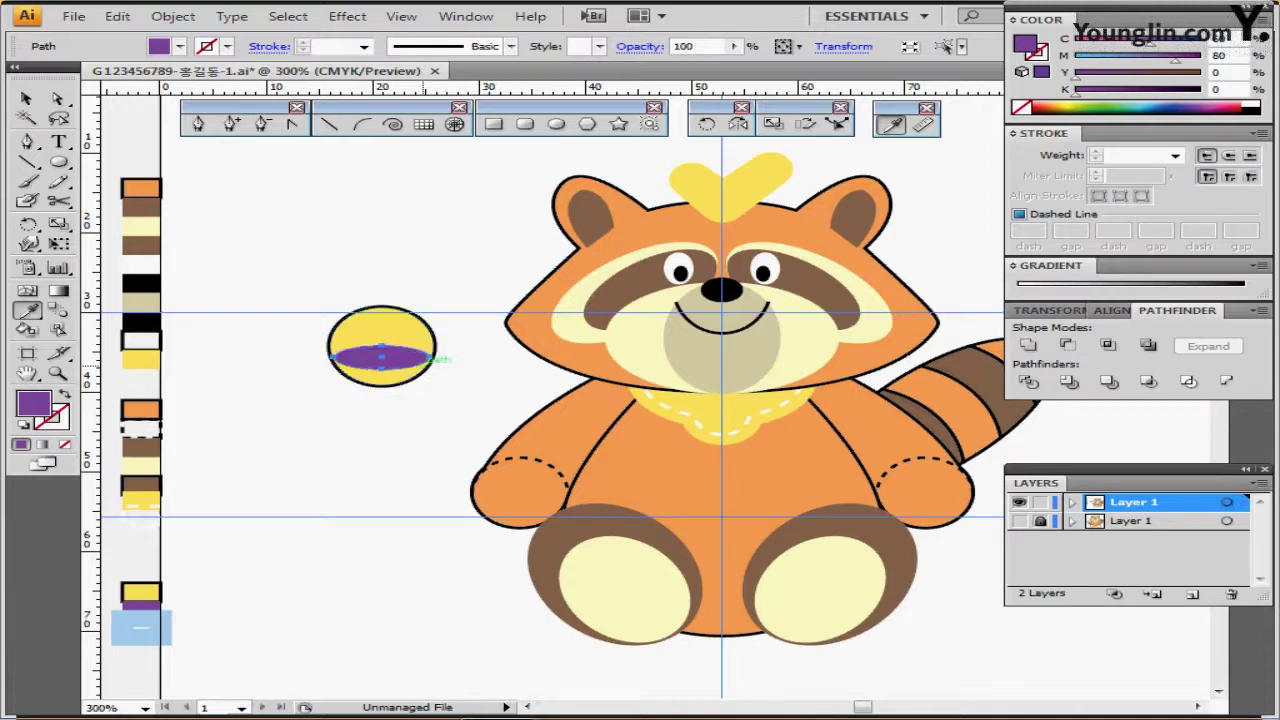
key(Up)
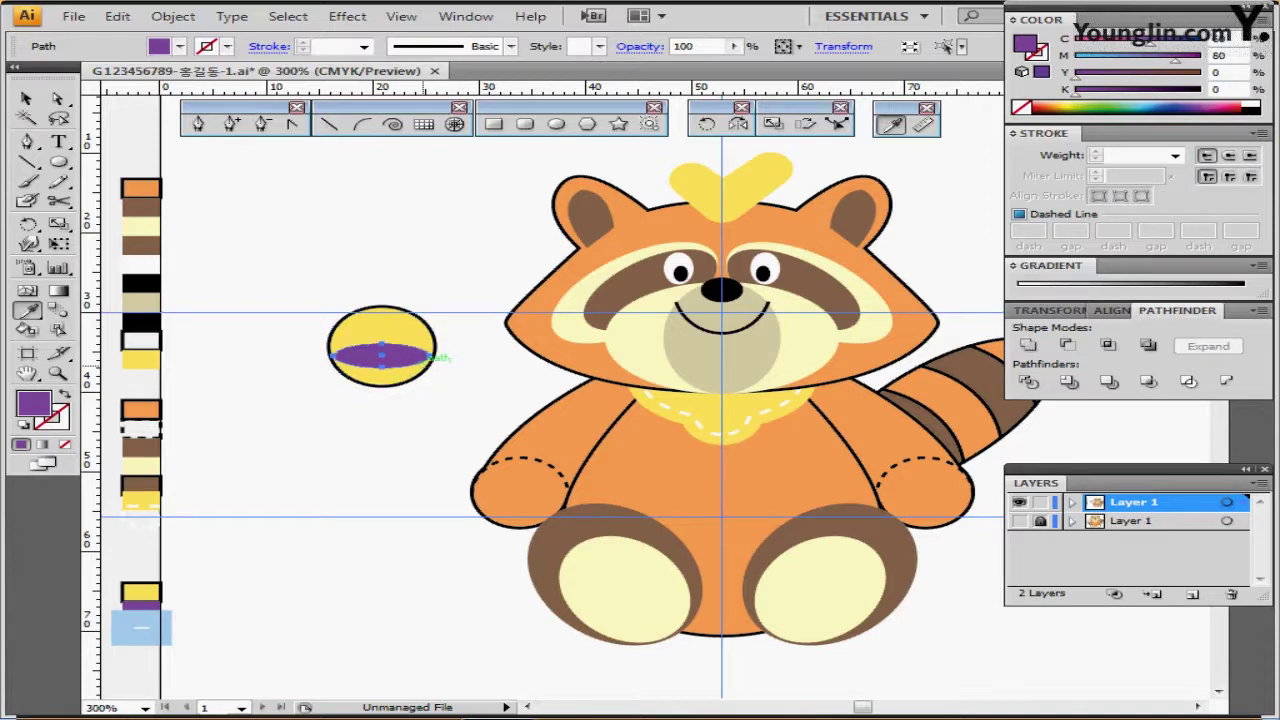
scroll(424, 366, up, 1)
drag(424, 366, 207, 310)
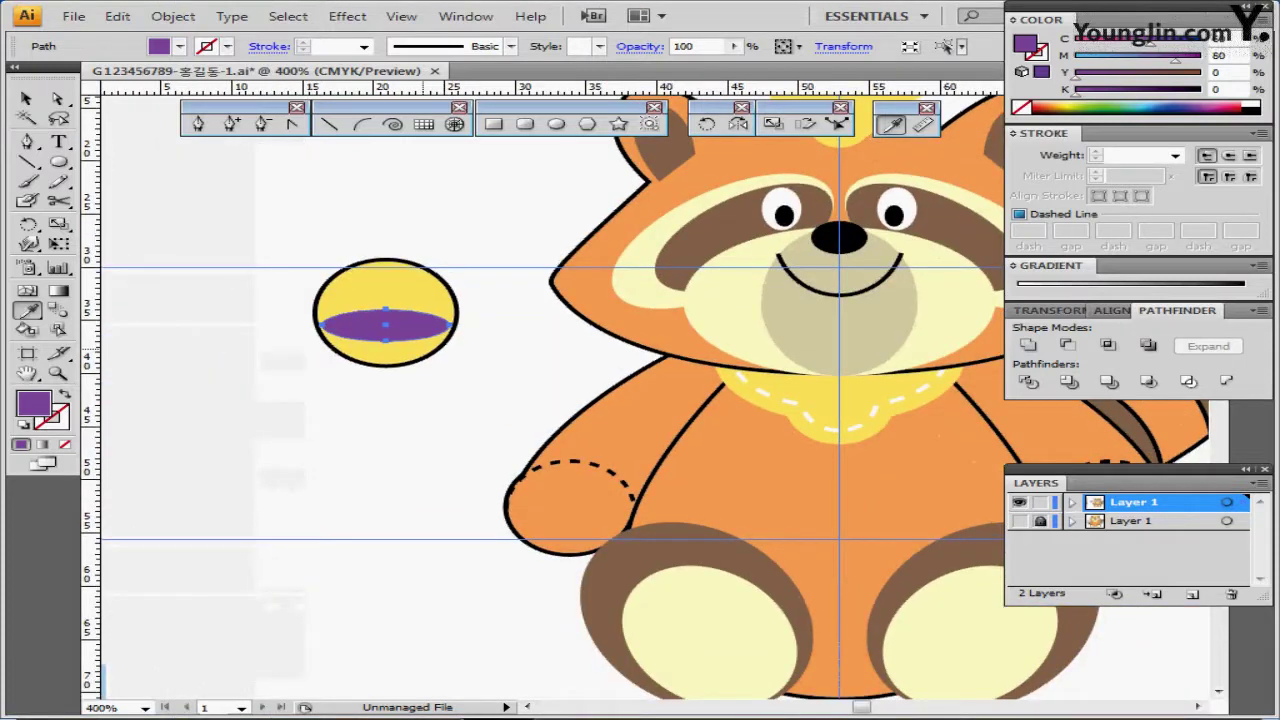
drag(423, 347, 423, 336)
ctrl+click(423, 429)
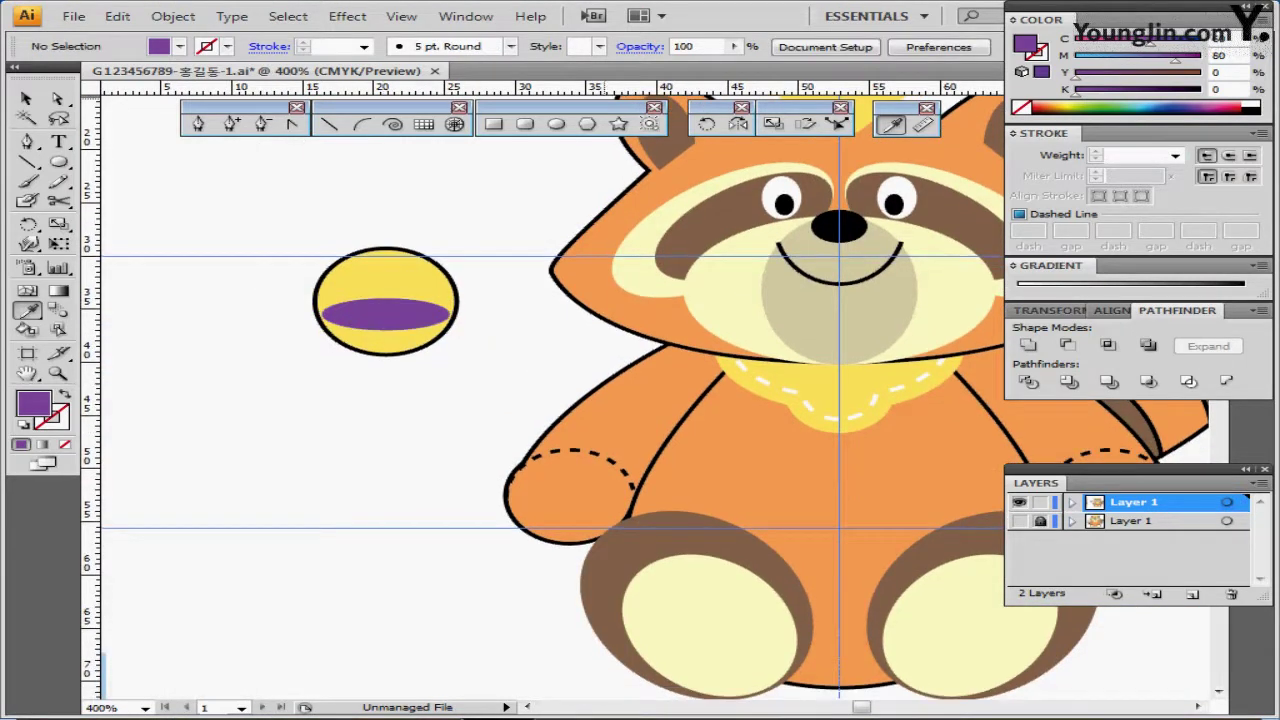
Step: Draw a white five-pointed star without an outline on the middle of the purple band and nudge it to the right
click(619, 123)
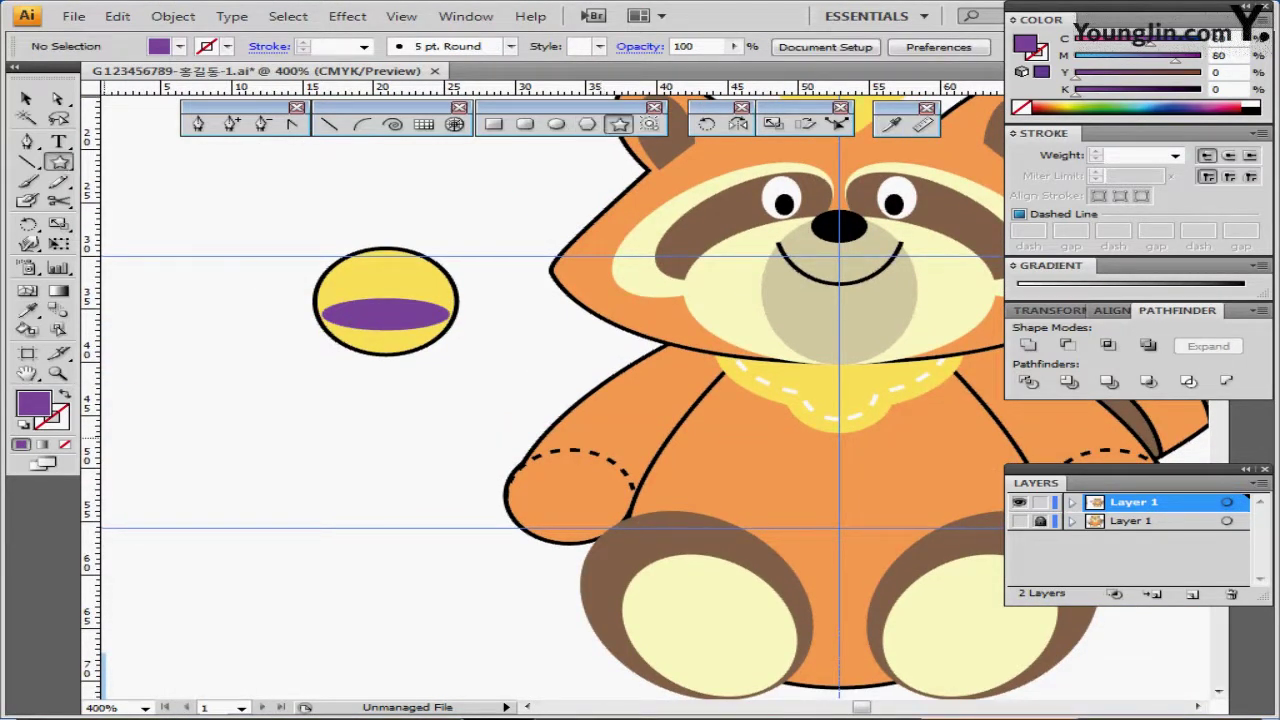
key(d)
click(65, 444)
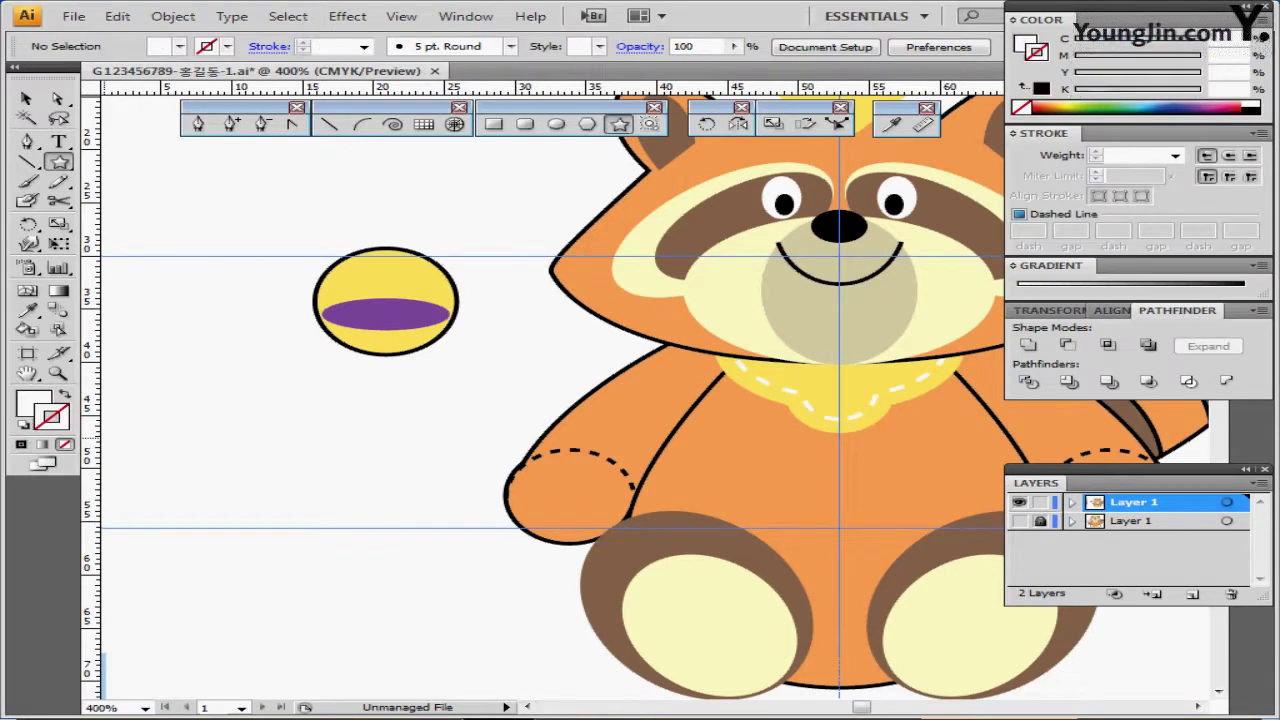
mouse_move(265, 284)
mouse_down()
mouse_move(243, 340)
mouse_move(215, 306)
mouse_up()
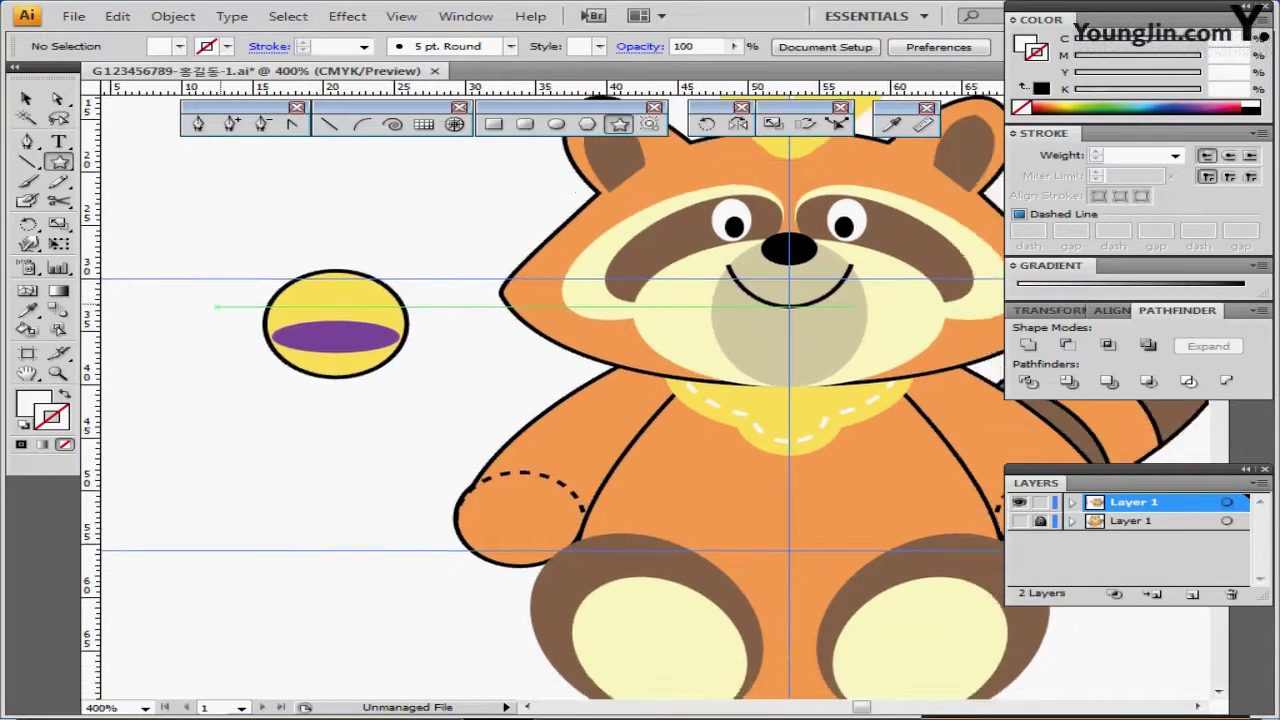
drag(337, 339, 354, 346)
ctrl+click(363, 363)
ctrl+click(532, 365)
drag(763, 384, 453, 307)
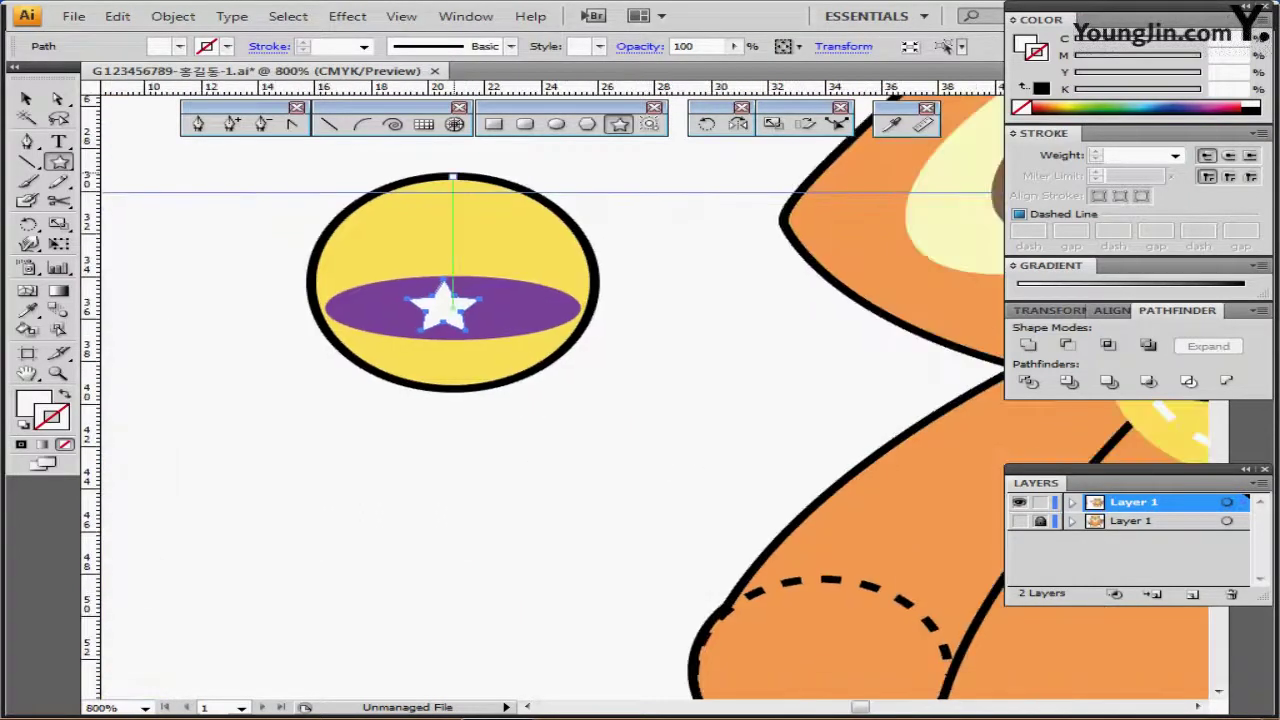
key(Right)
key(ctrl+shift+a)
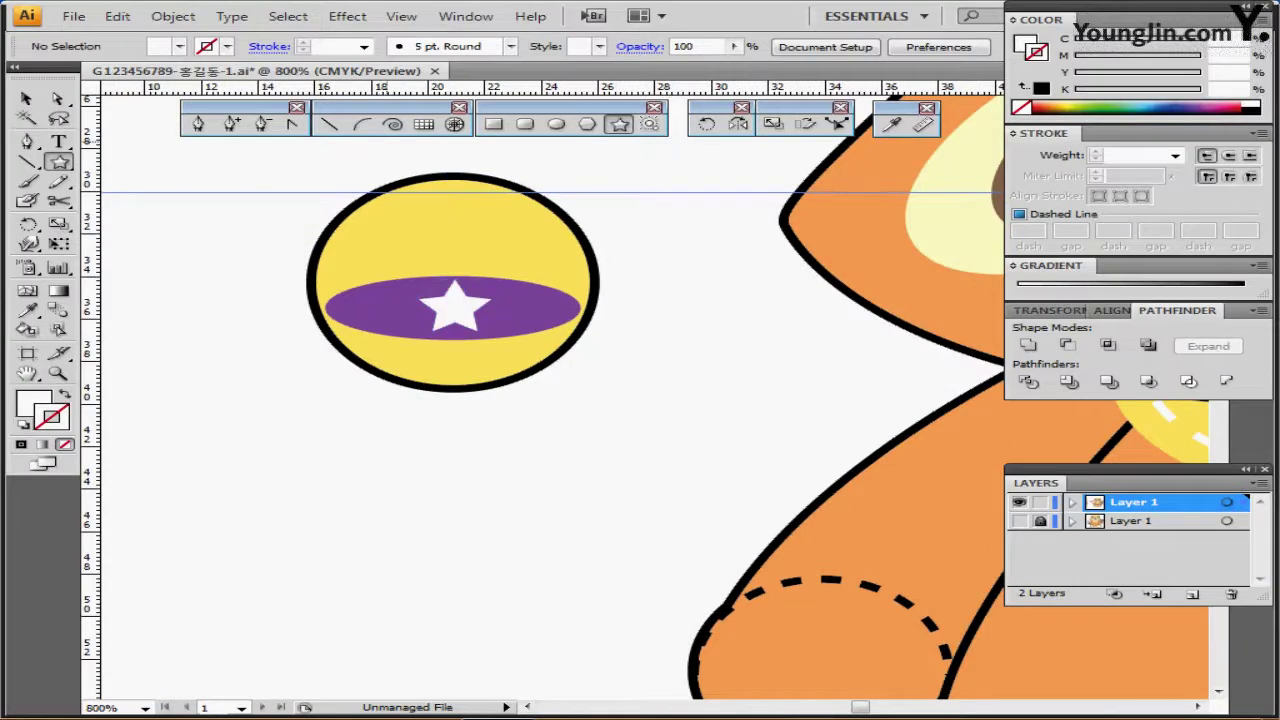
Step: Align the yellow circle, purple band and star on their horizontal centres
key(ctrl+a)
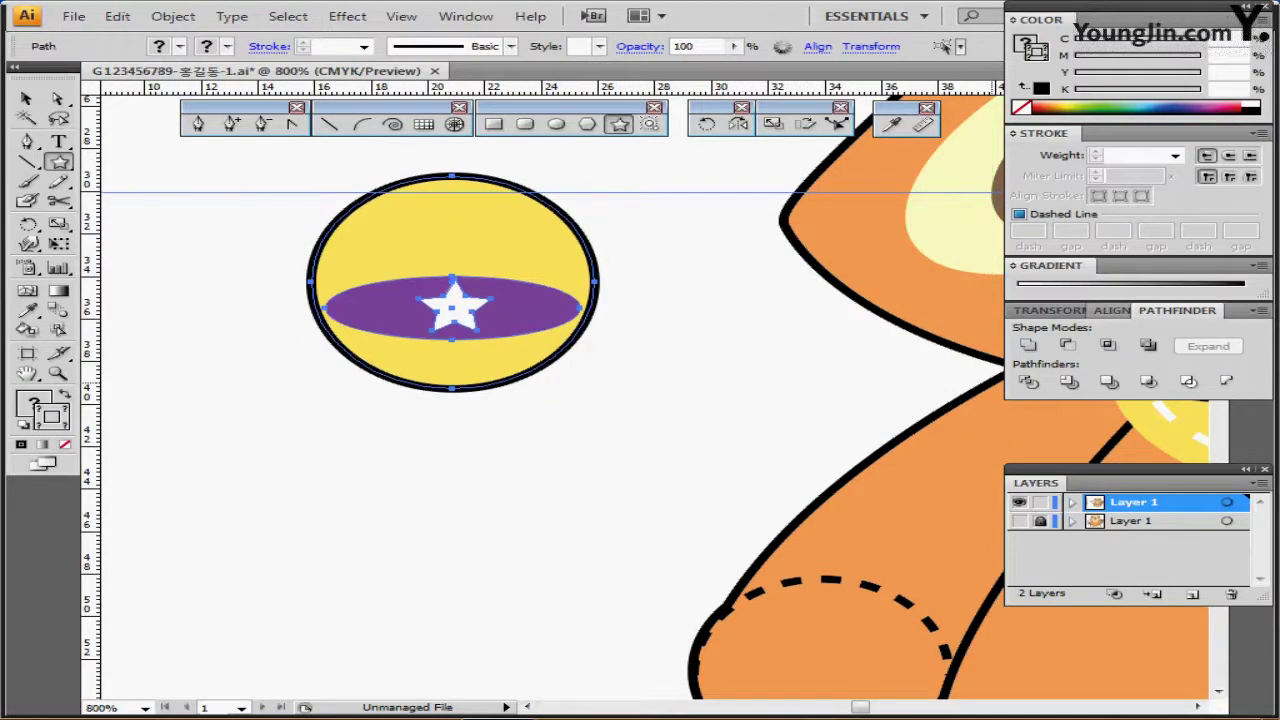
click(1110, 310)
click(1072, 344)
key(ctrl+shift+a)
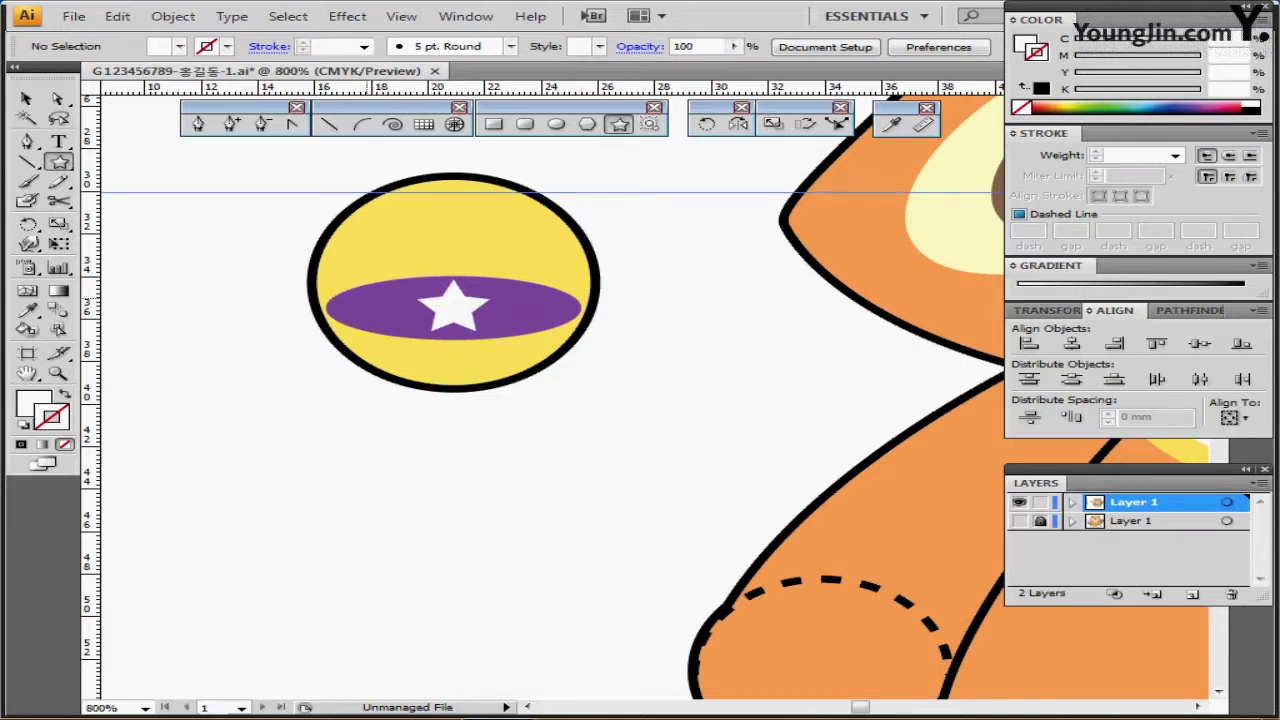
Step: Draw a smaller white star on the band's left part and reflect a copy of it across the ball's centre
mouse_move(372, 304)
mouse_down()
mouse_move(389, 311)
mouse_move(381, 304)
mouse_up()
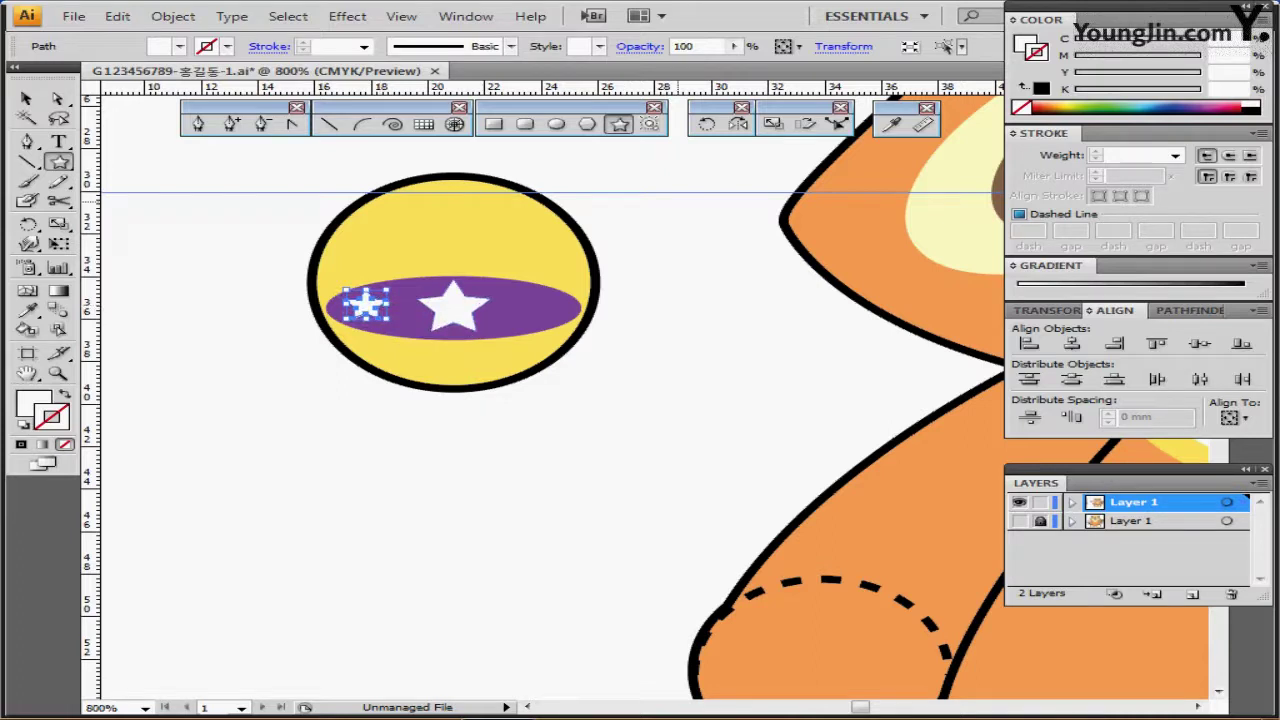
click(738, 123)
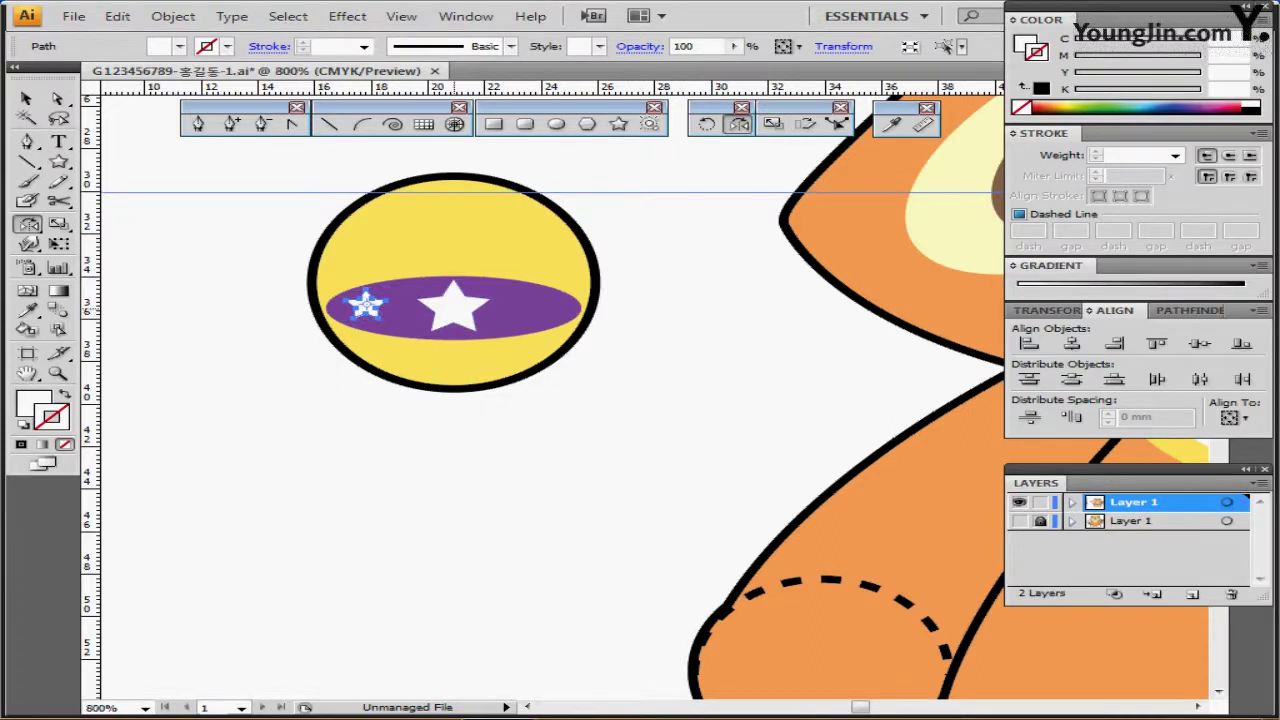
click(454, 309)
drag(368, 304, 566, 309)
Step: Place two copies of the small star side by side on the yellow area above the purple band
ctrl+click(364, 304)
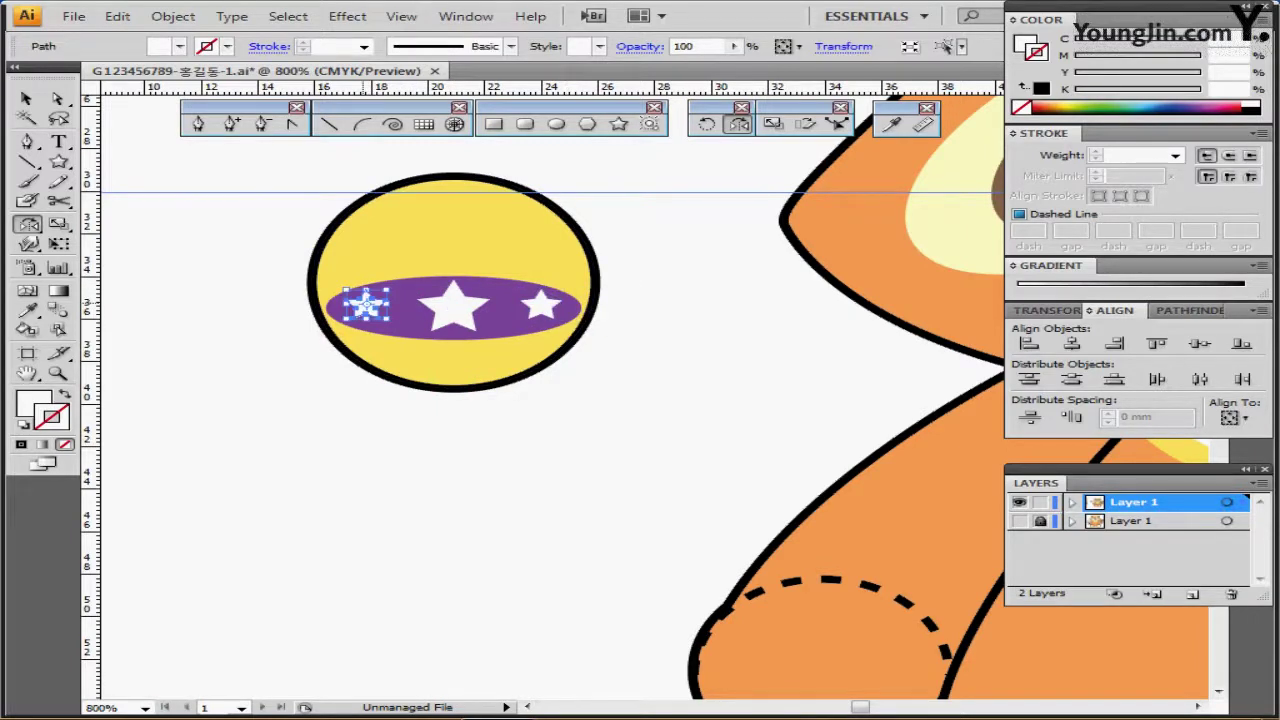
drag(365, 305, 490, 236)
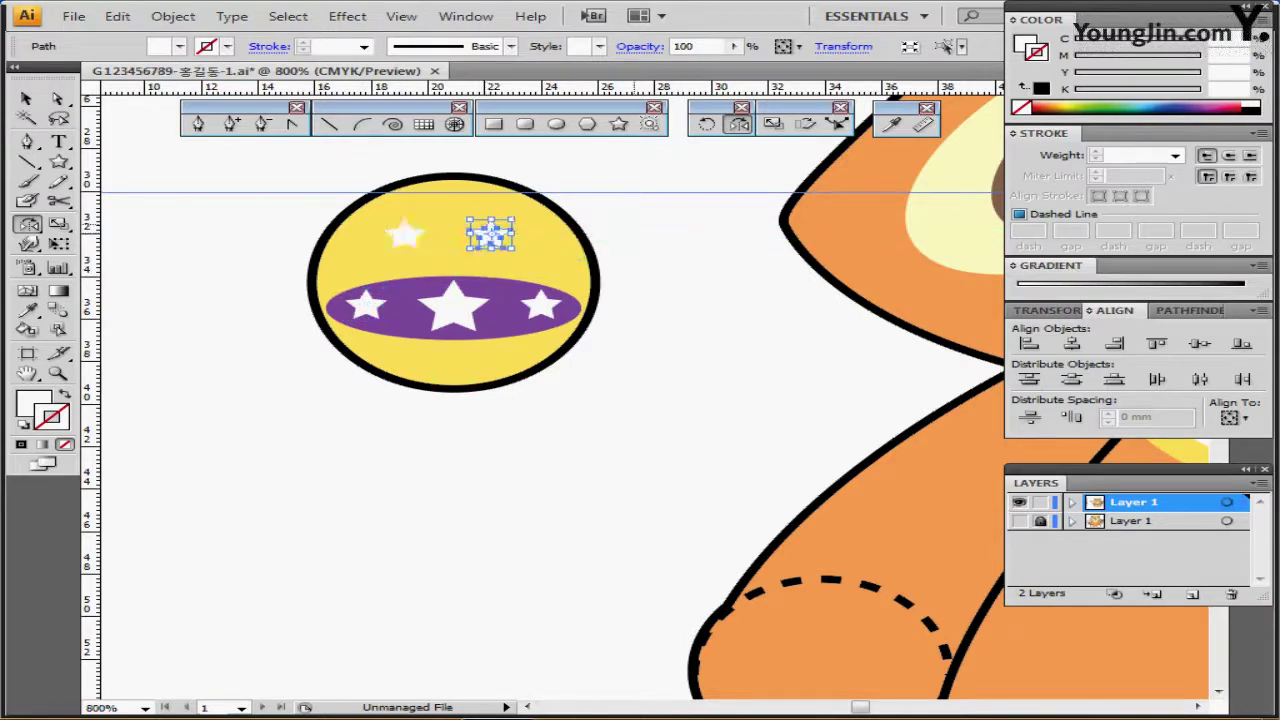
key(ctrl+shift+a)
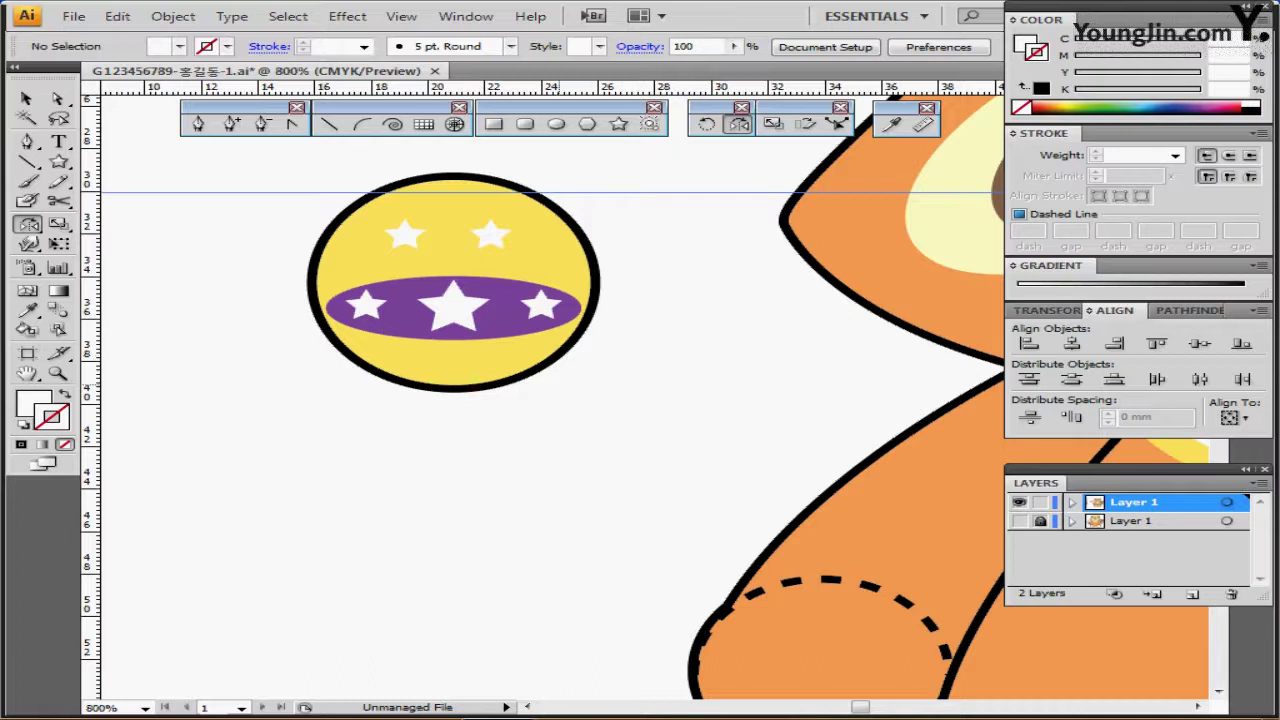
Step: Draw a vertical handle line down from the ball's bottom edge with the swatch's light blue 6 pt stroke and no fill
key(ctrl+minus)
drag(532, 301, 402, 226)
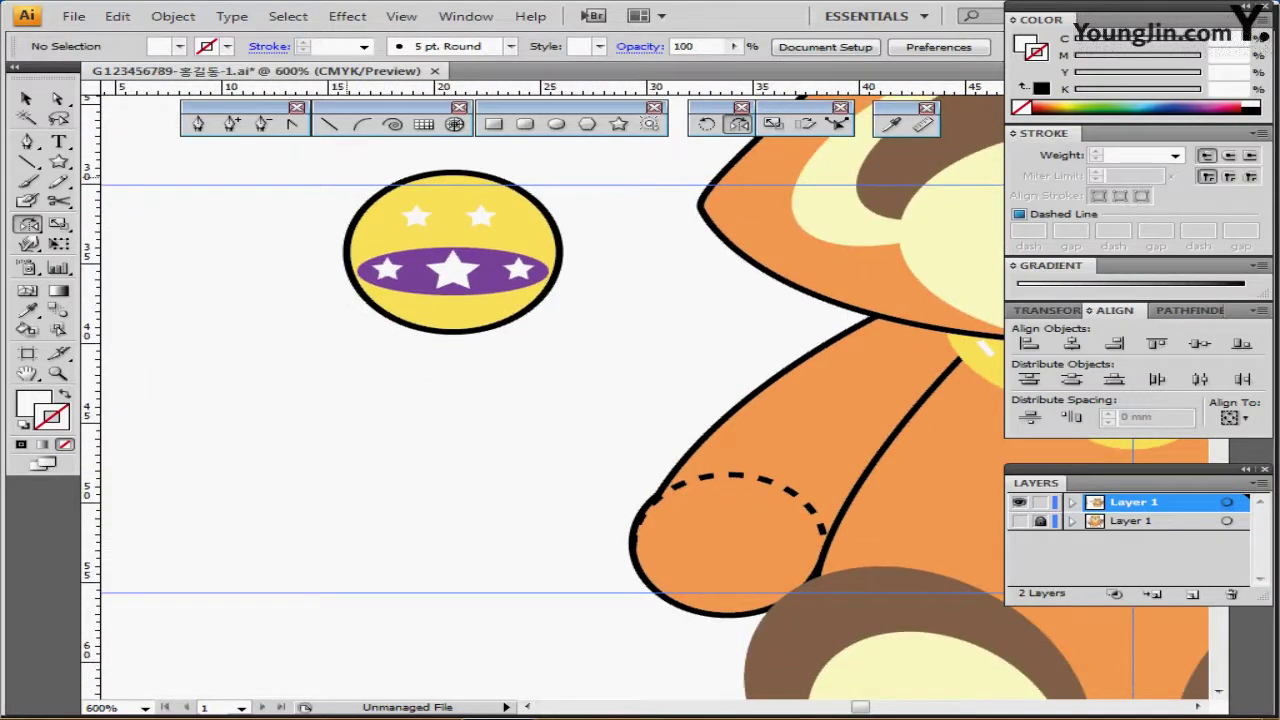
click(329, 124)
drag(400, 450, 604, 315)
ctrl+click(178, 640)
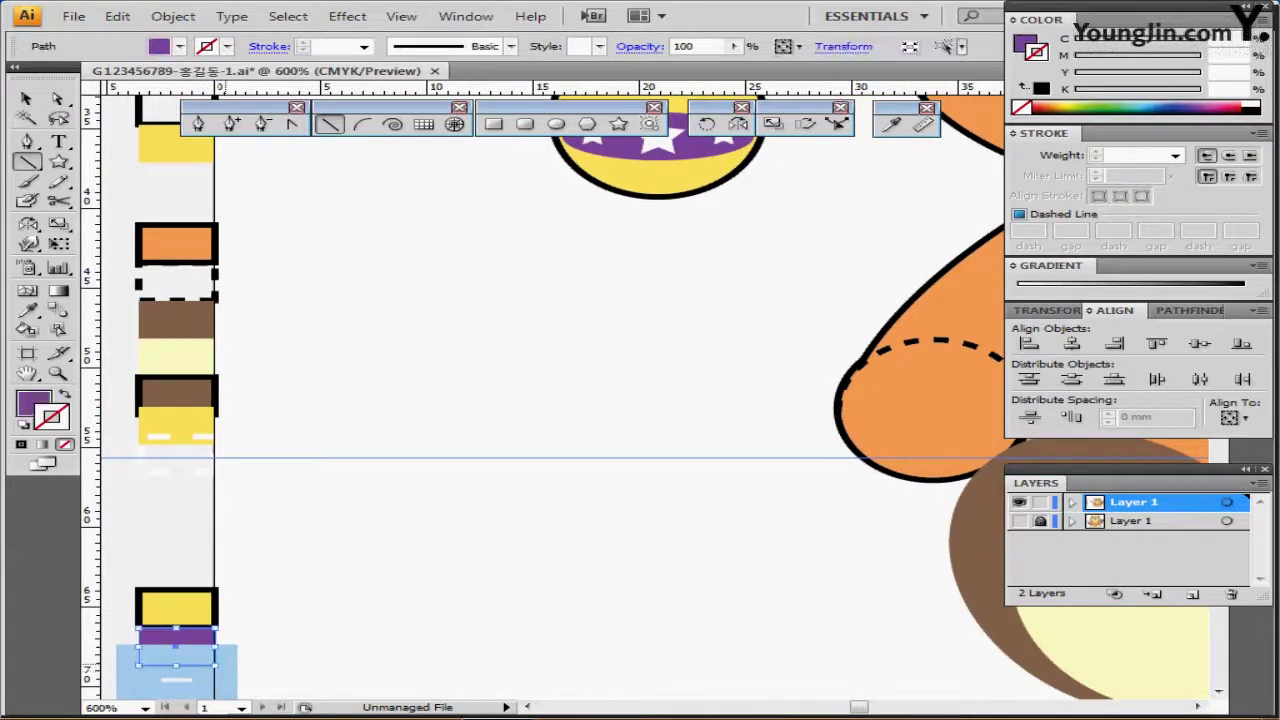
ctrl+shift+click(178, 680)
drag(670, 270, 490, 371)
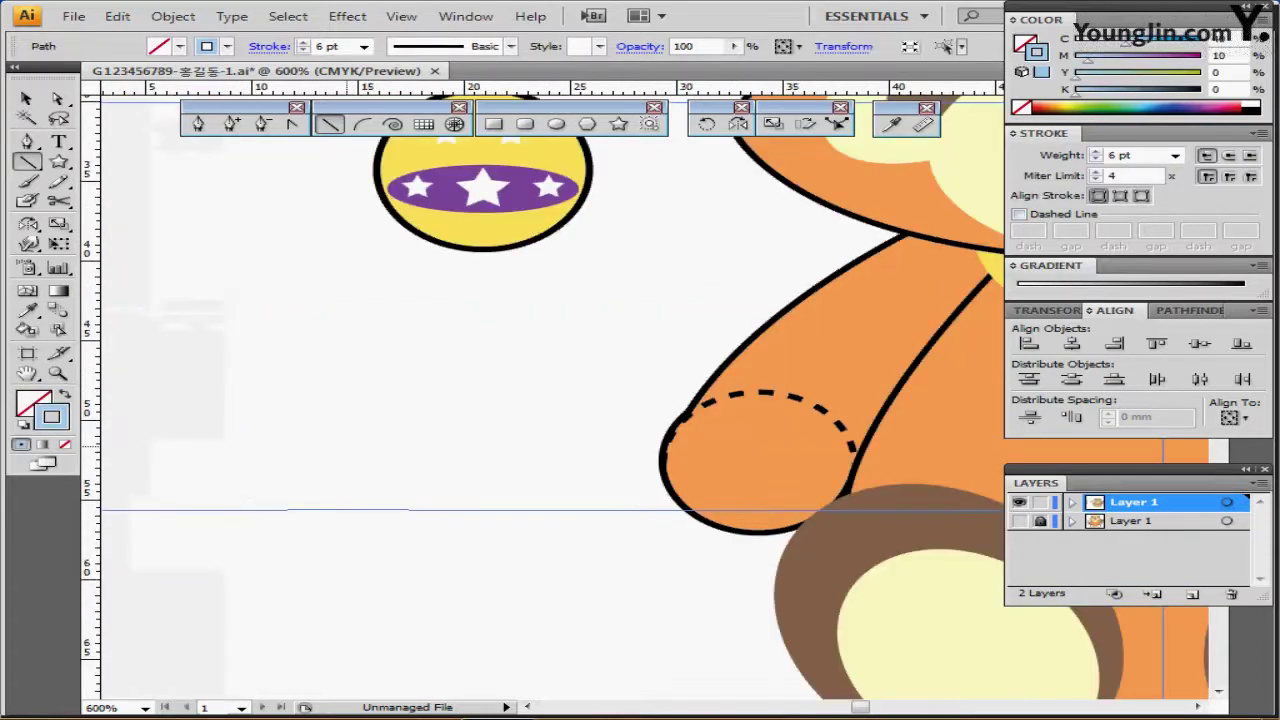
drag(347, 446, 267, 514)
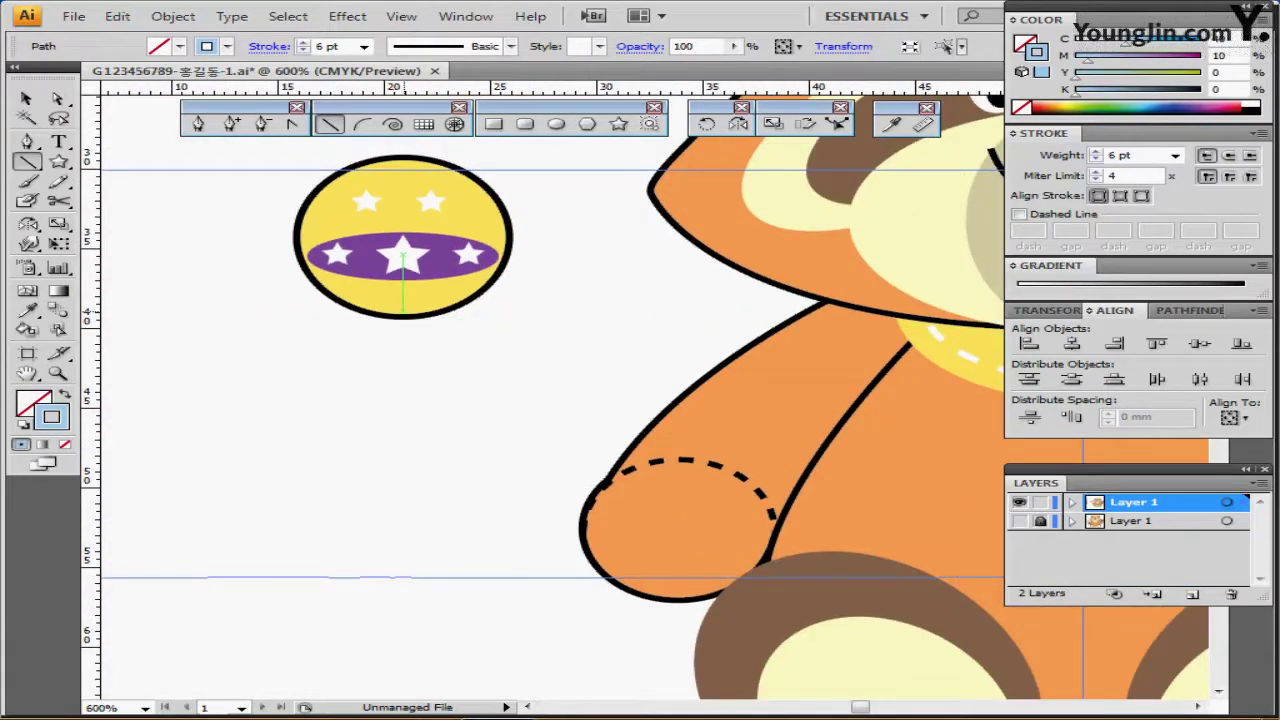
drag(403, 314, 404, 450)
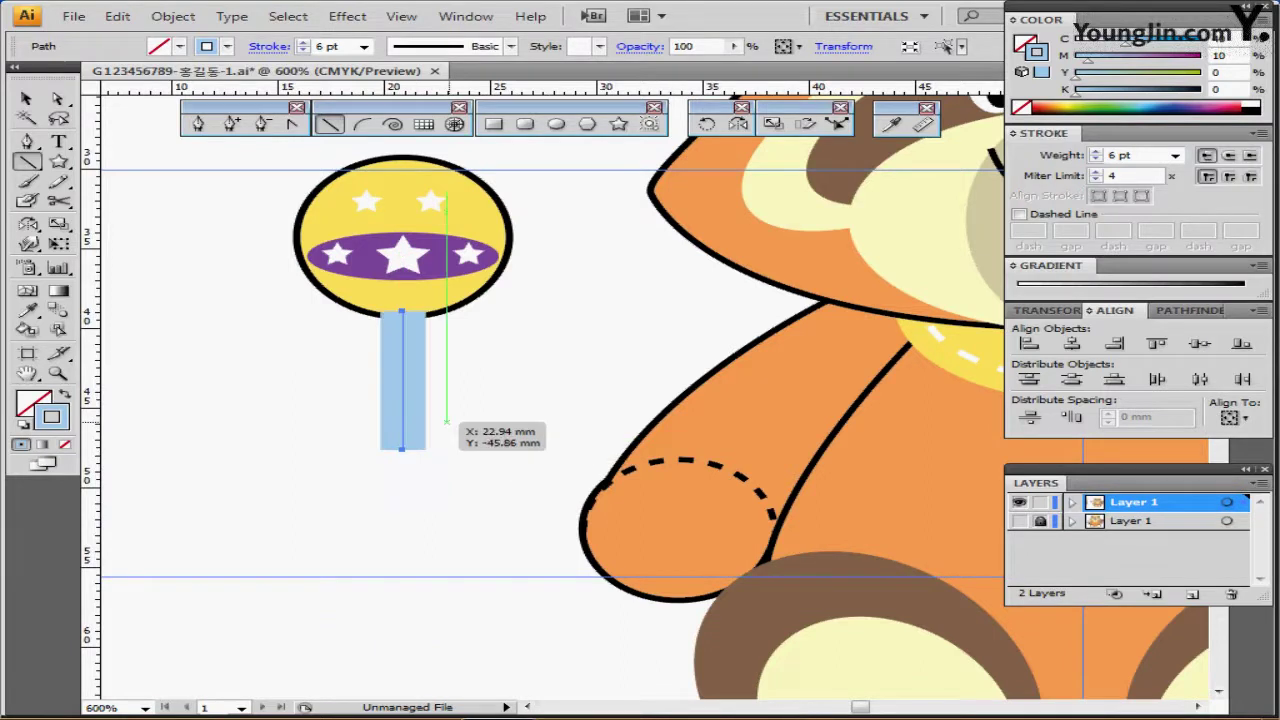
Step: Draw a light blue 6 pt ring at the handle's lower end and scale it down slightly
drag(518, 413, 523, 379)
scroll(522, 380, down, 5)
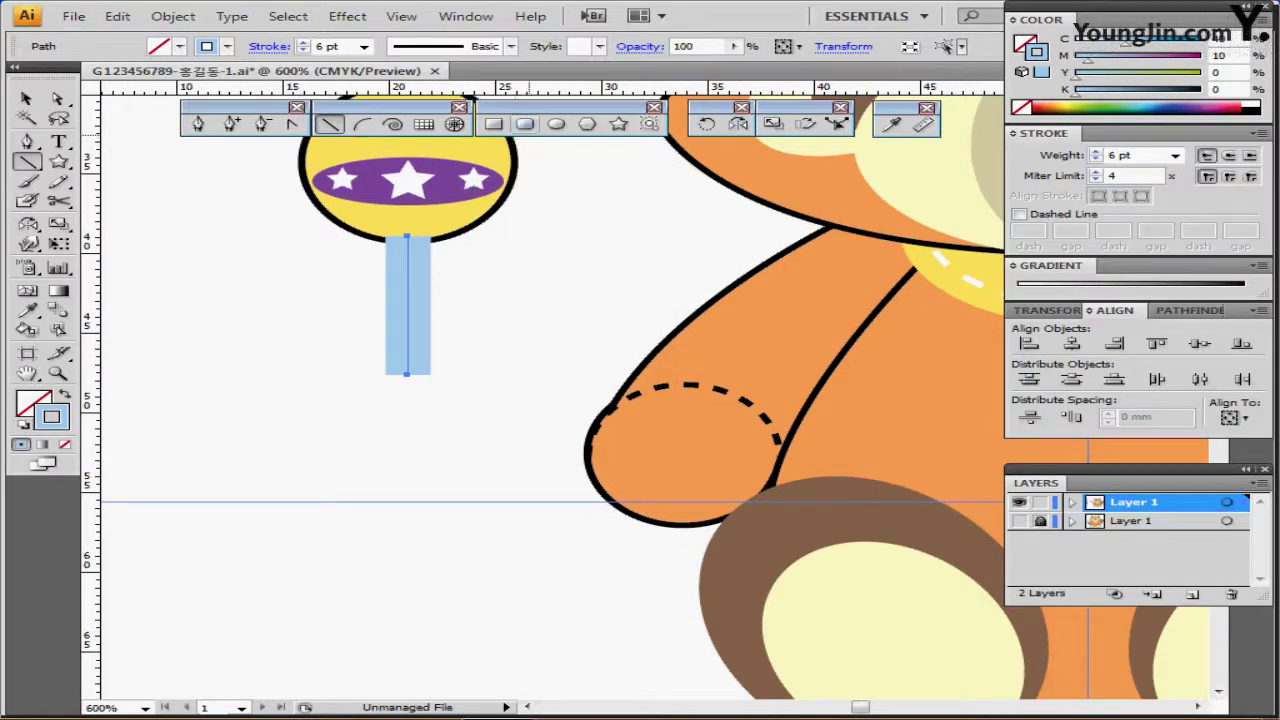
click(556, 123)
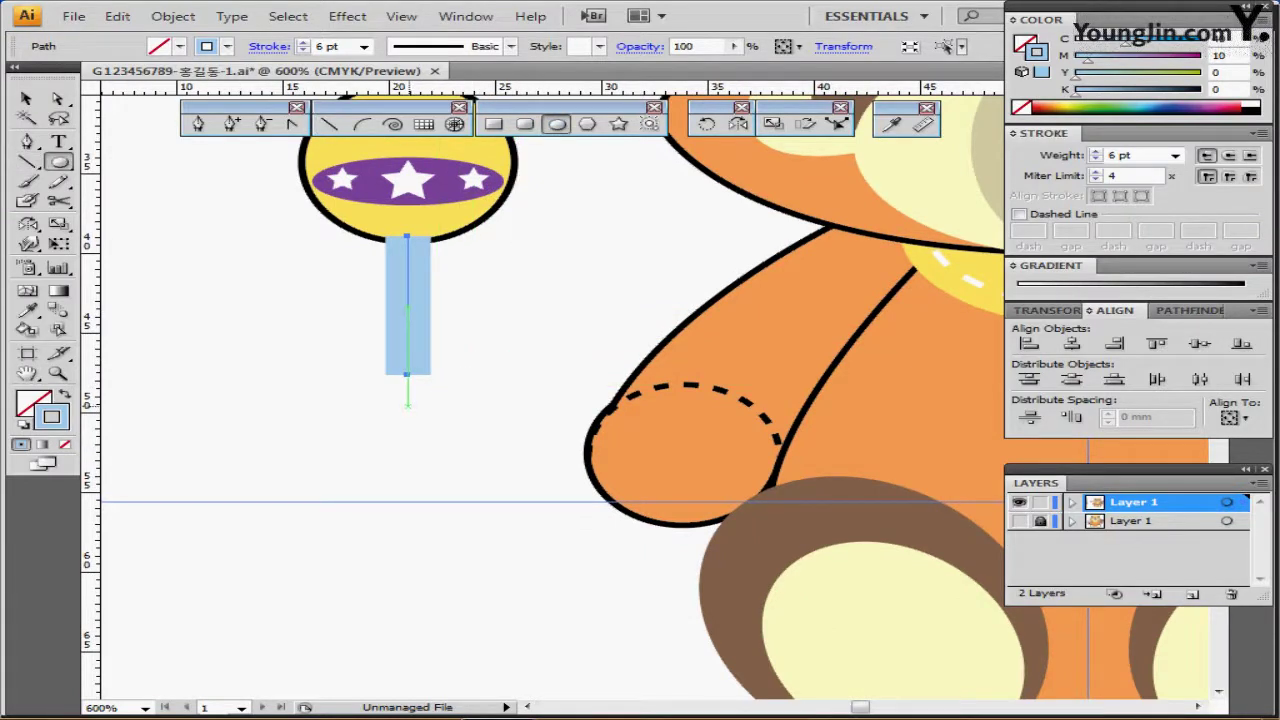
drag(407, 403, 444, 438)
mouse_move(474, 291)
mouse_down()
mouse_move(459, 403)
mouse_move(469, 302)
mouse_up()
drag(295, 307, 428, 430)
drag(372, 512, 430, 444)
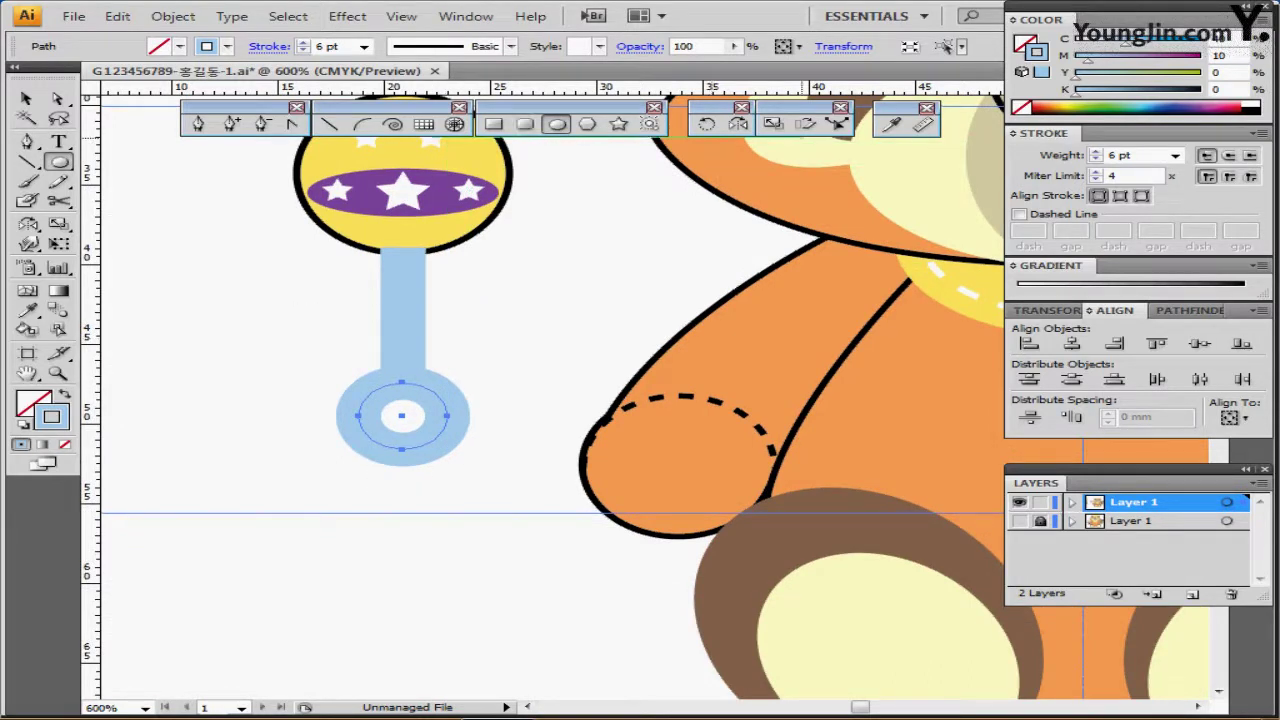
key(v)
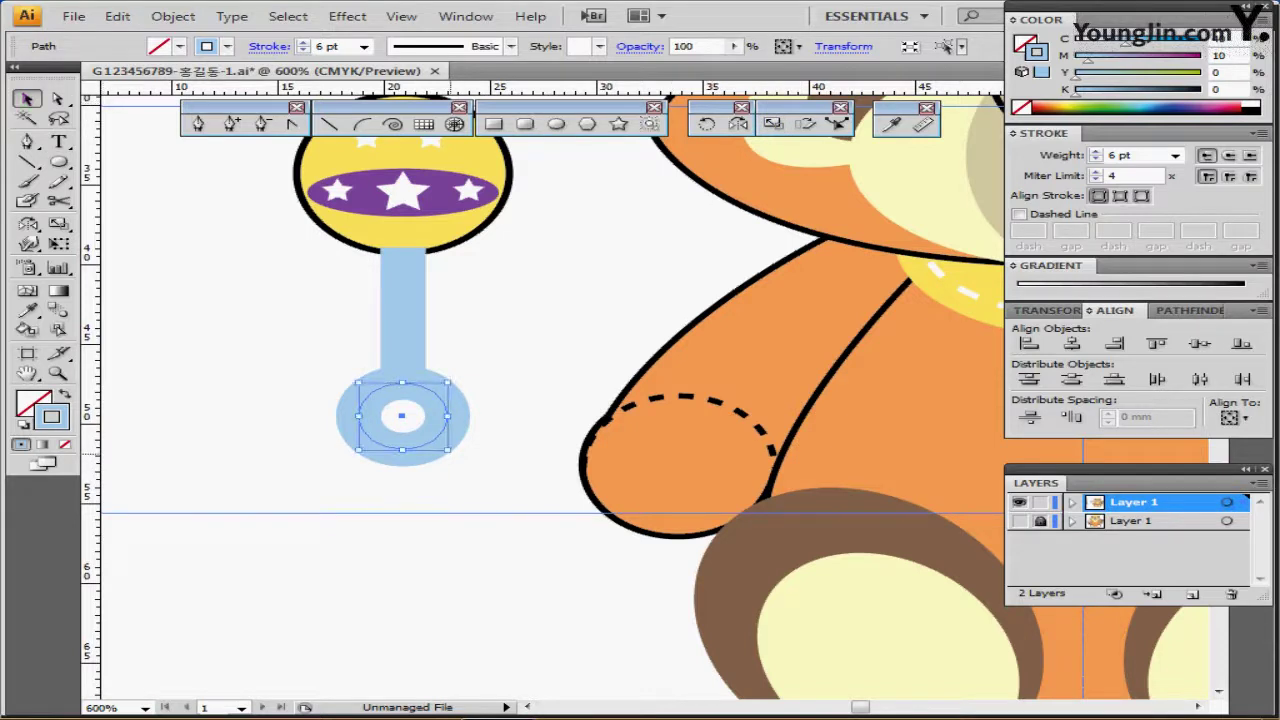
drag(447, 450, 434, 440)
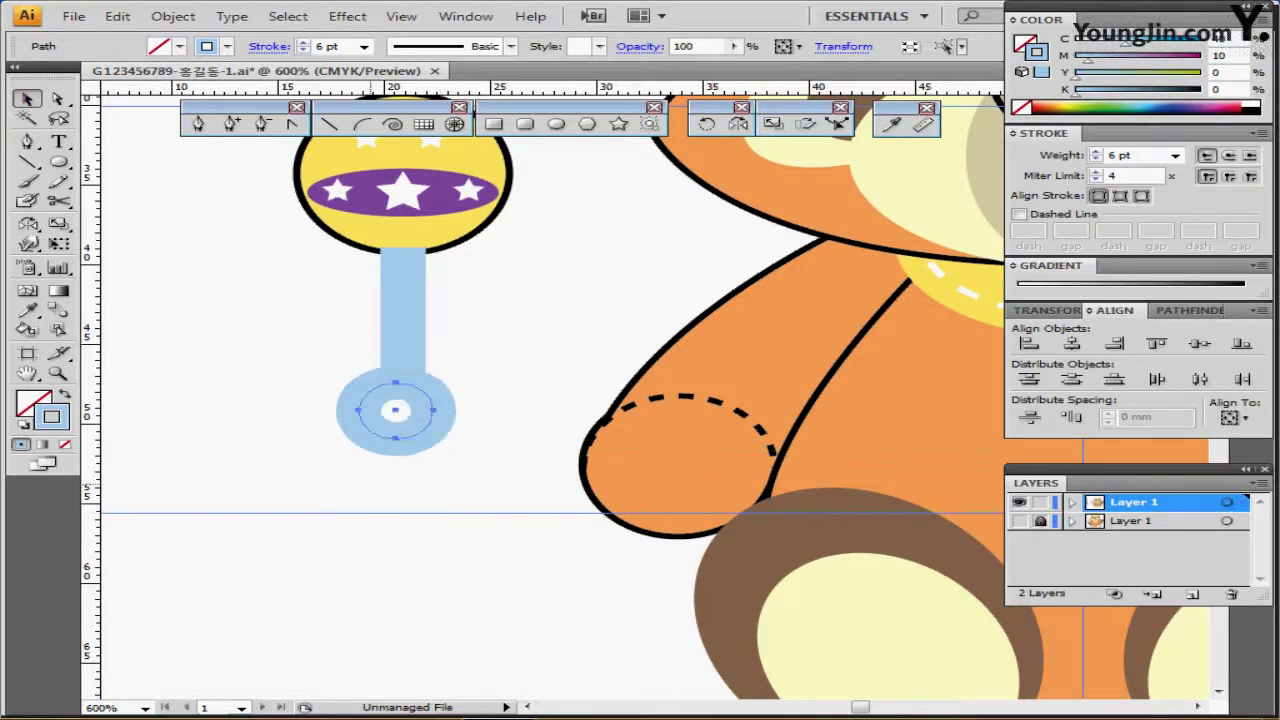
Step: Centre the handle line and ring horizontally on each other and nudge them right under the middle of the ball
click(347, 482)
drag(347, 482, 448, 365)
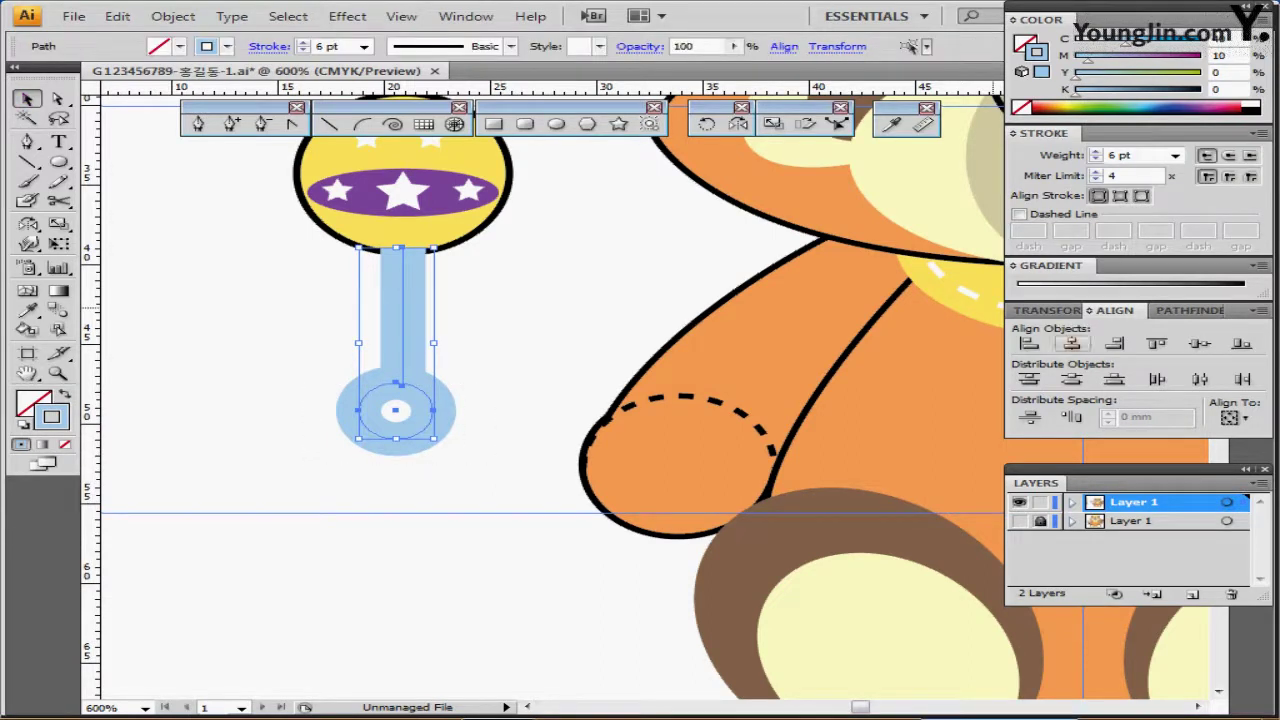
key(Right)
click(570, 333)
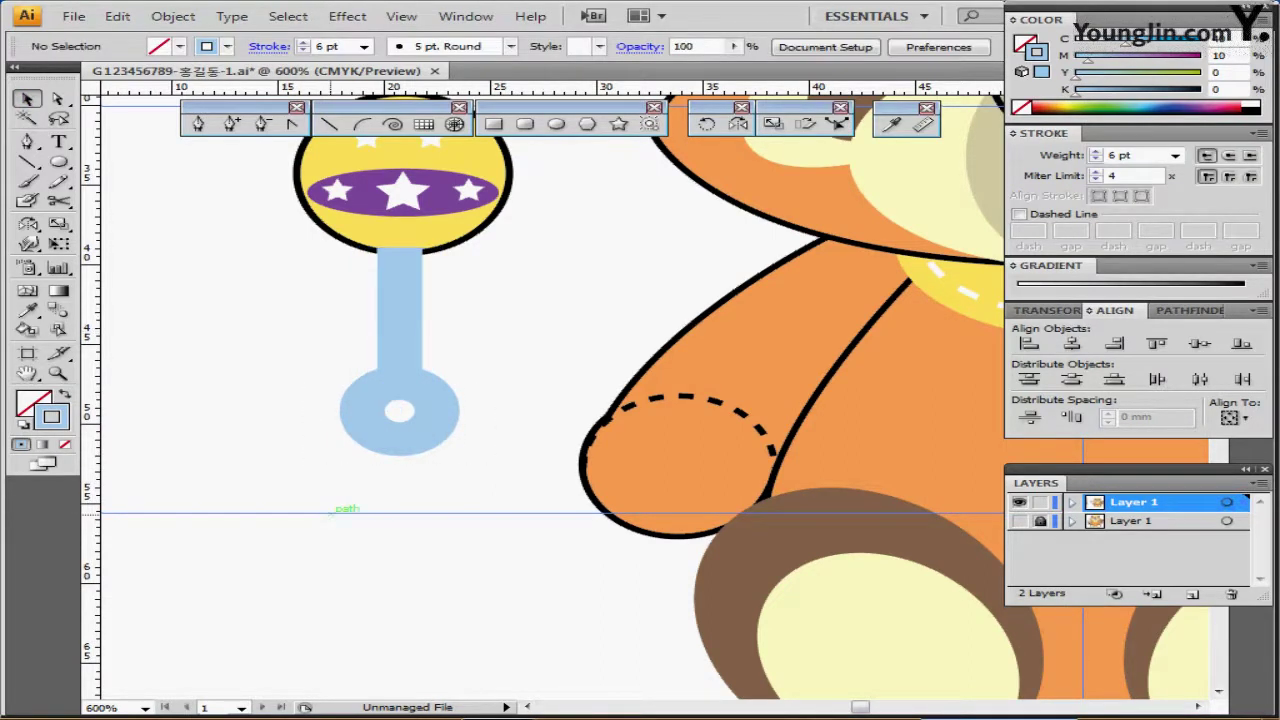
drag(324, 511, 452, 338)
key(Right)
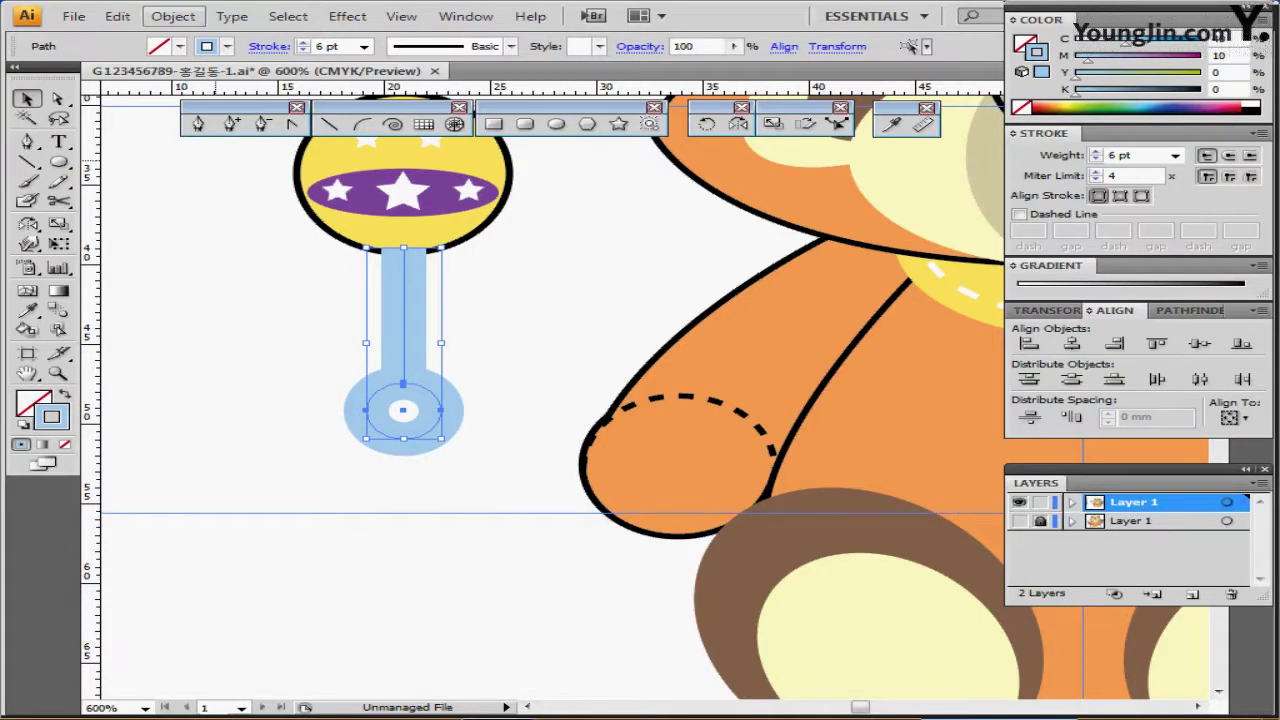
Step: Convert the handle and ring strokes to filled outlines and unite them into one shape
click(173, 16)
mouse_move(250, 378)
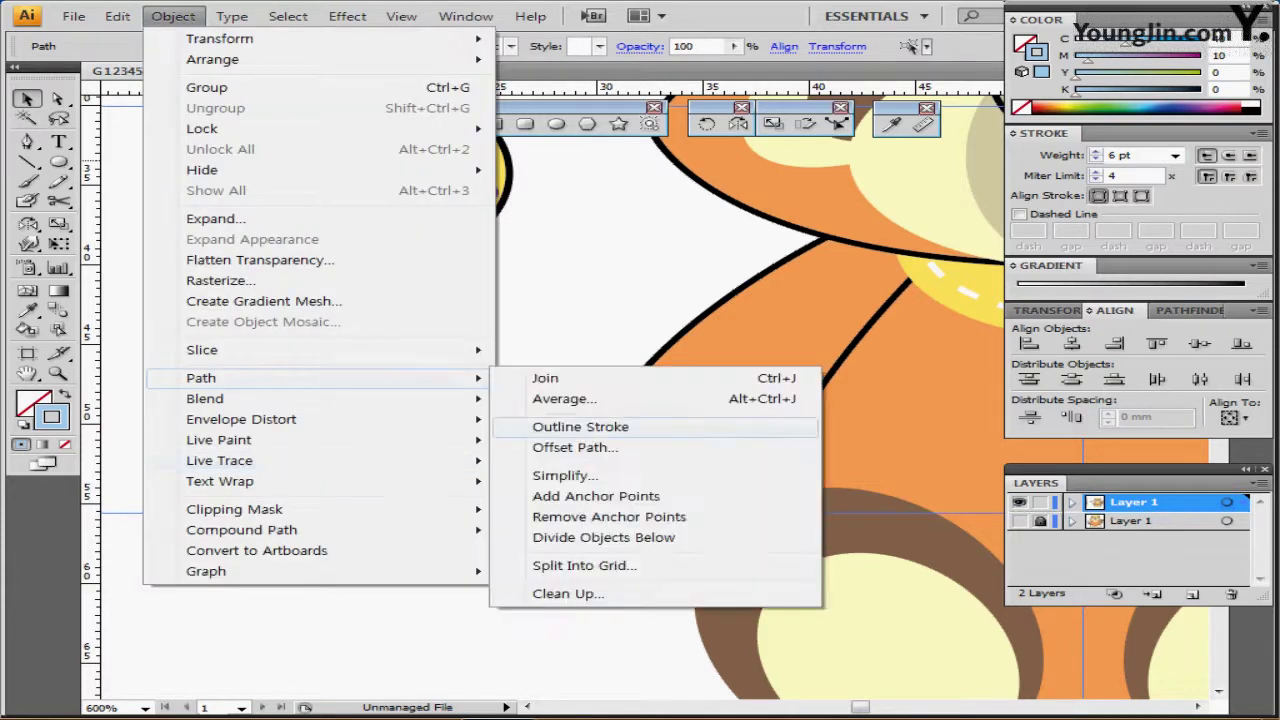
click(580, 426)
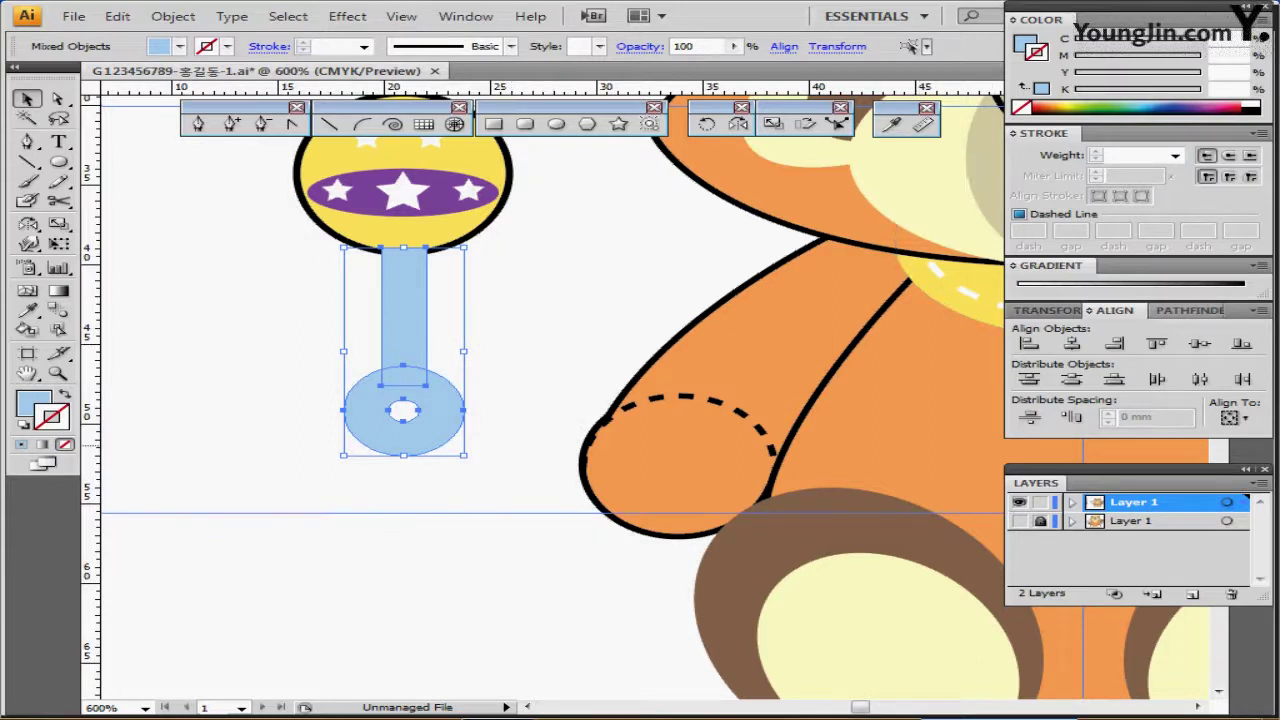
click(1189, 311)
click(1028, 345)
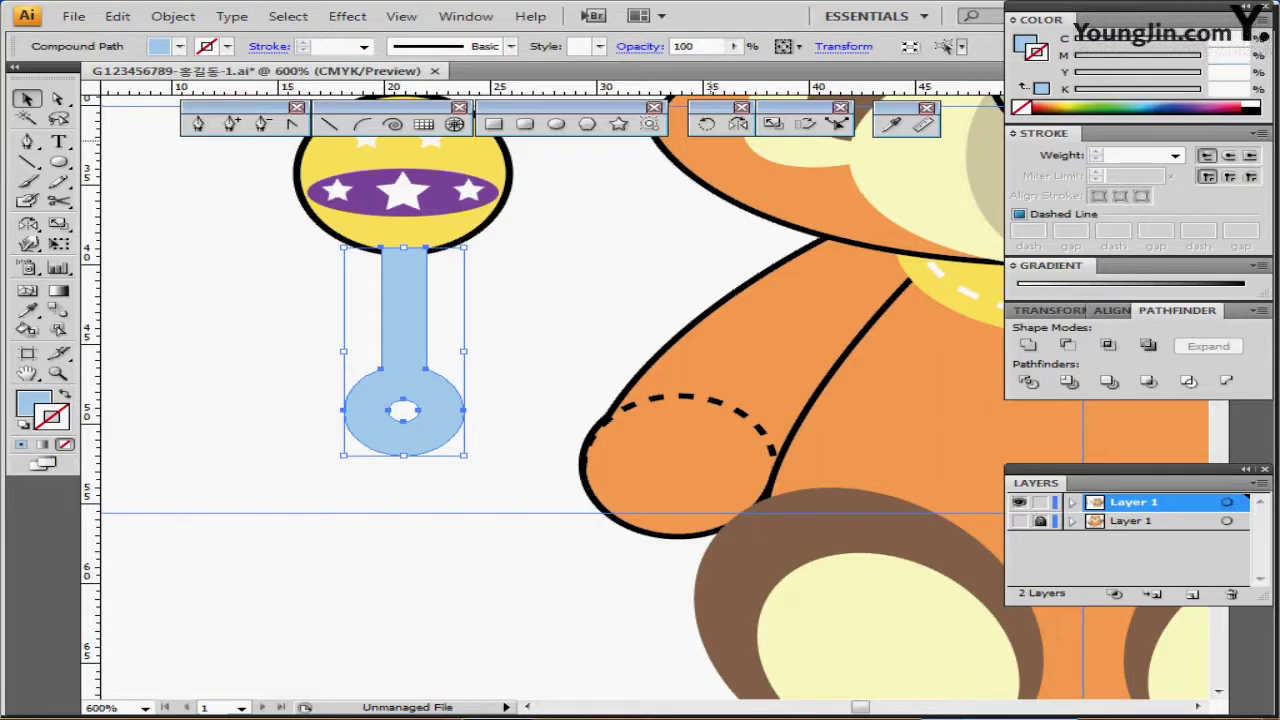
Step: Give the united light blue handle a black 1 pt outline and send it behind the ball
click(1252, 110)
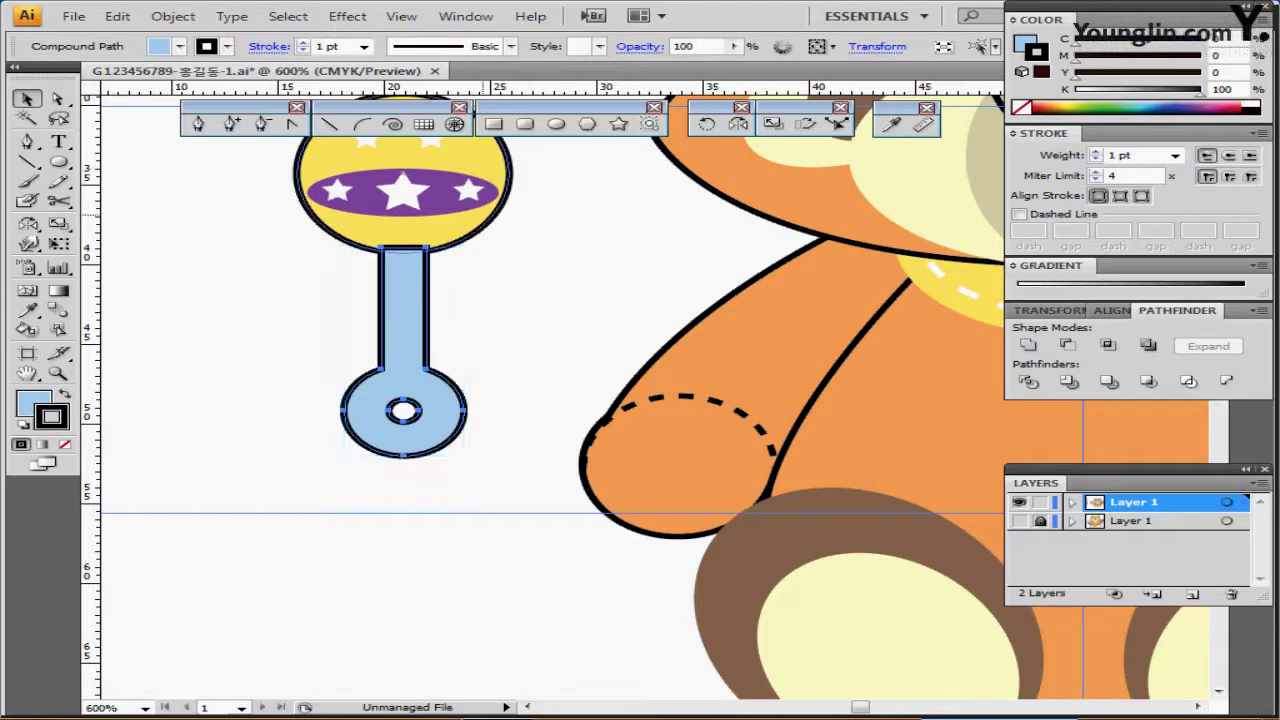
key(ctrl+shift+[)
drag(500, 300, 490, 409)
click(264, 208)
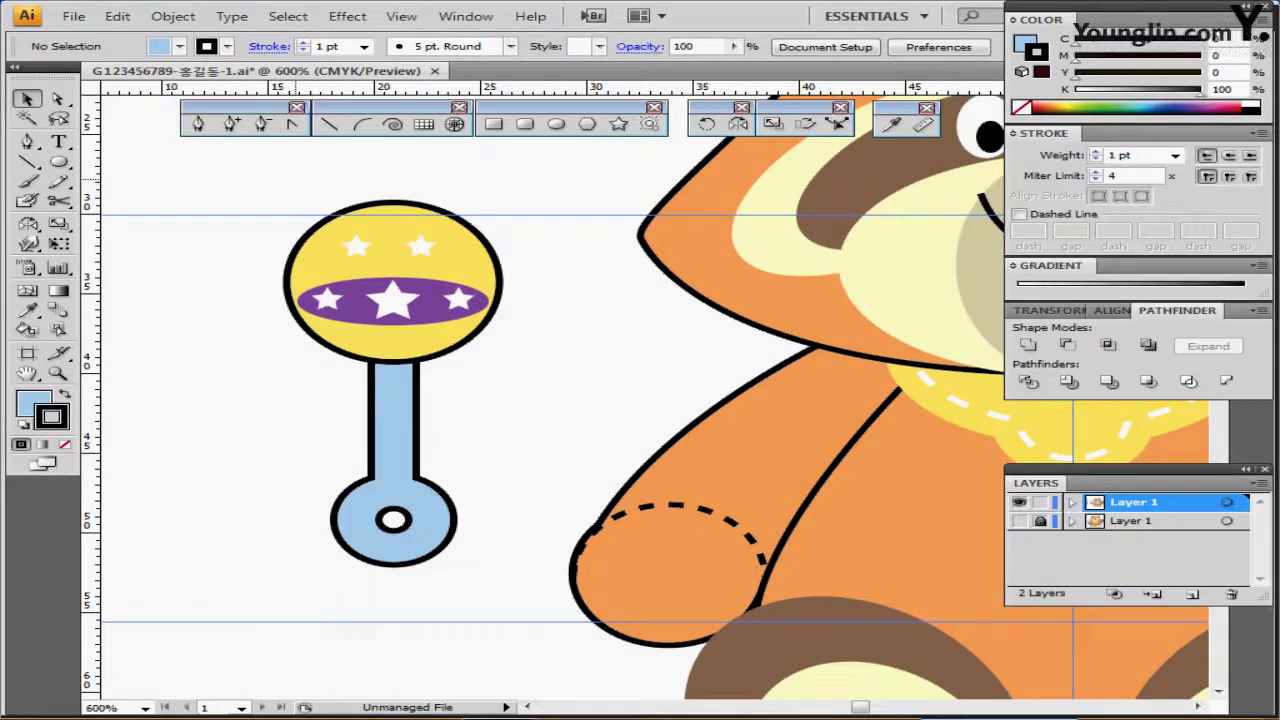
Step: Group the ball, stars and handle into one rattle and rotate it by 25°
drag(294, 177, 456, 524)
click(240, 187)
drag(248, 184, 466, 540)
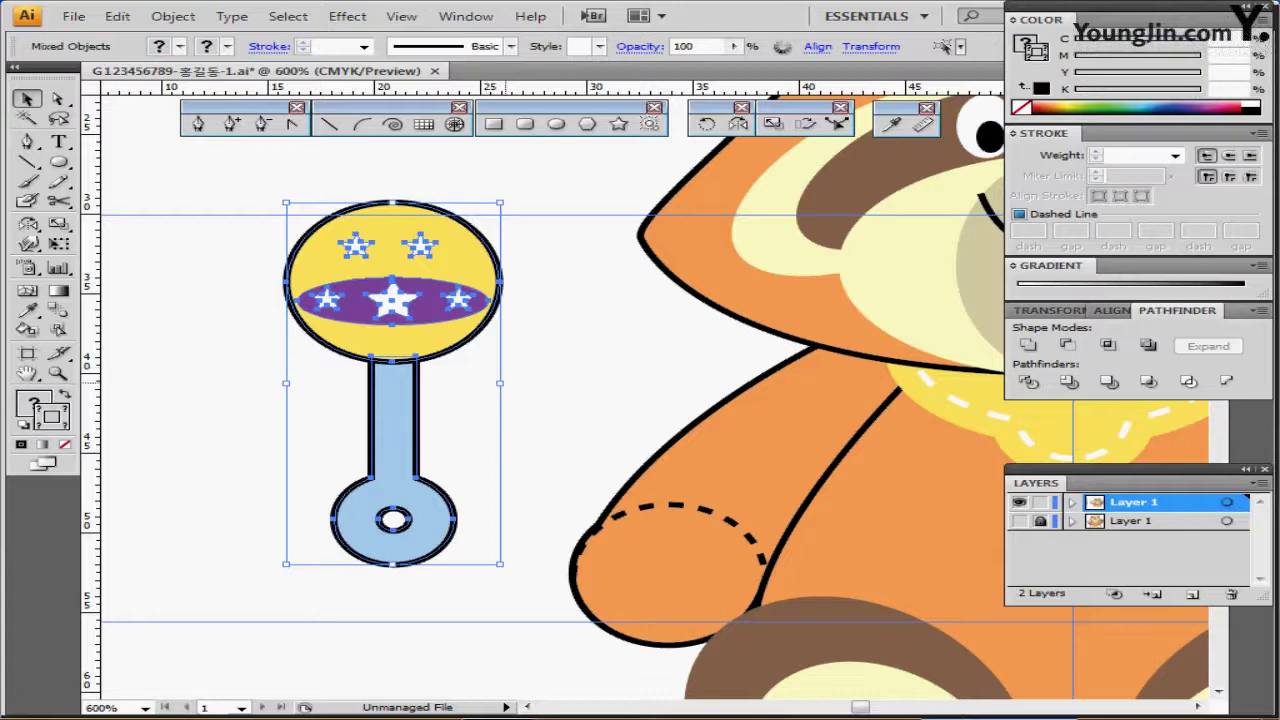
key(ctrl+g)
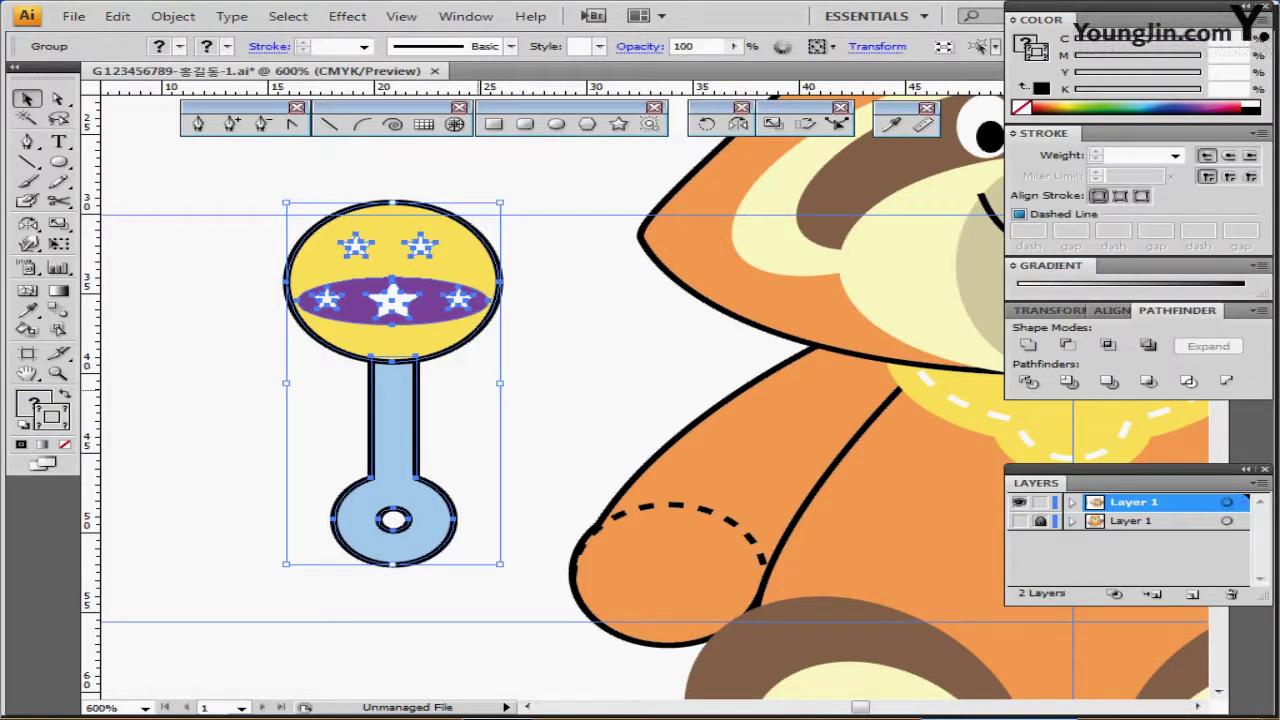
key(r)
key(Return)
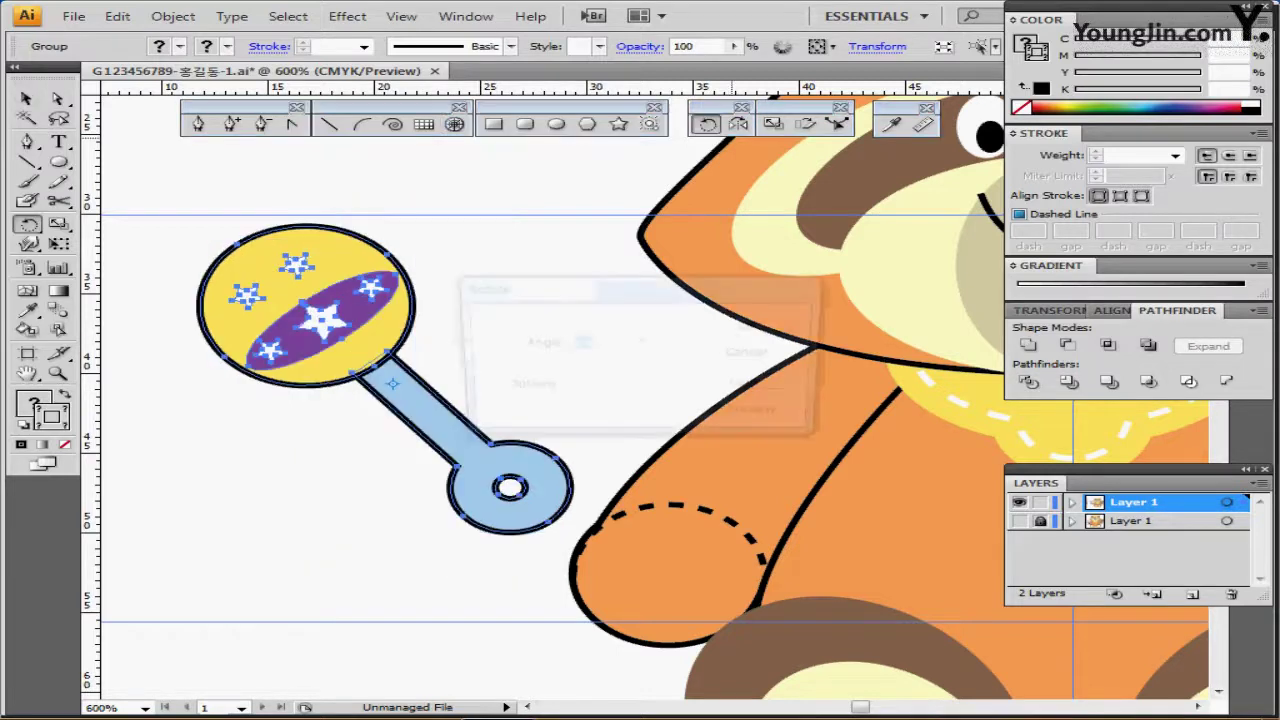
text(25)
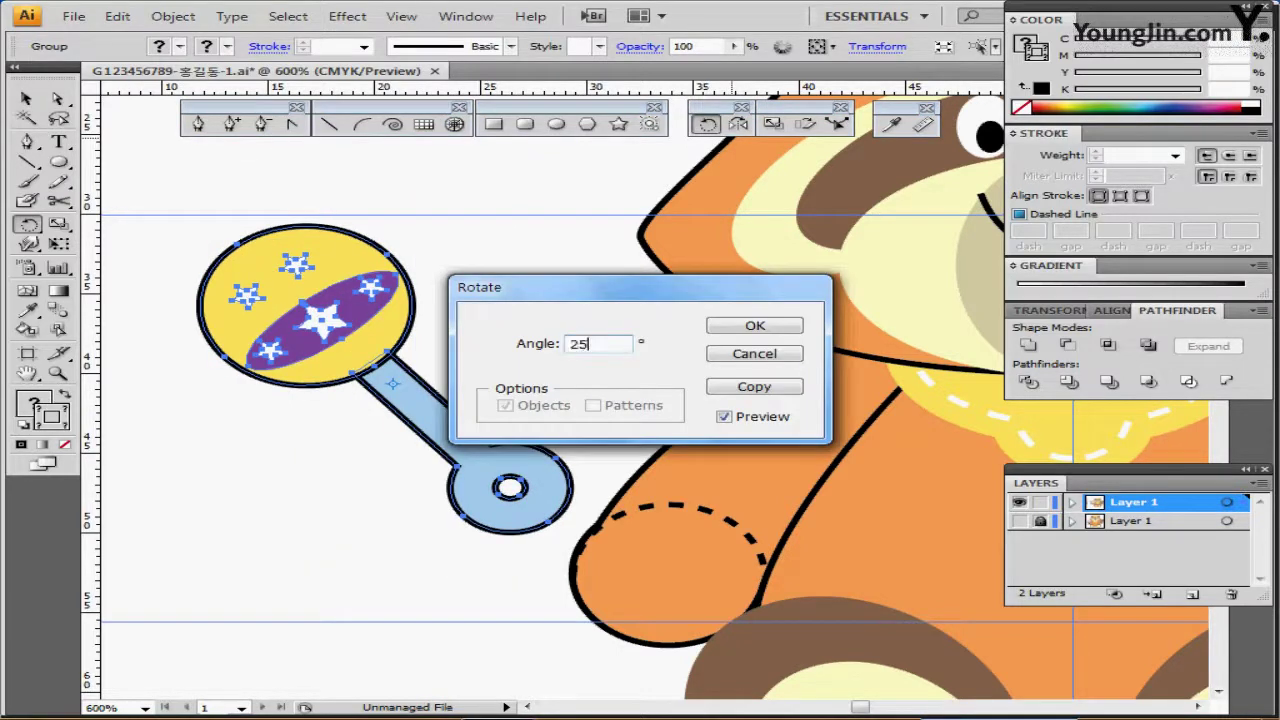
key(Return)
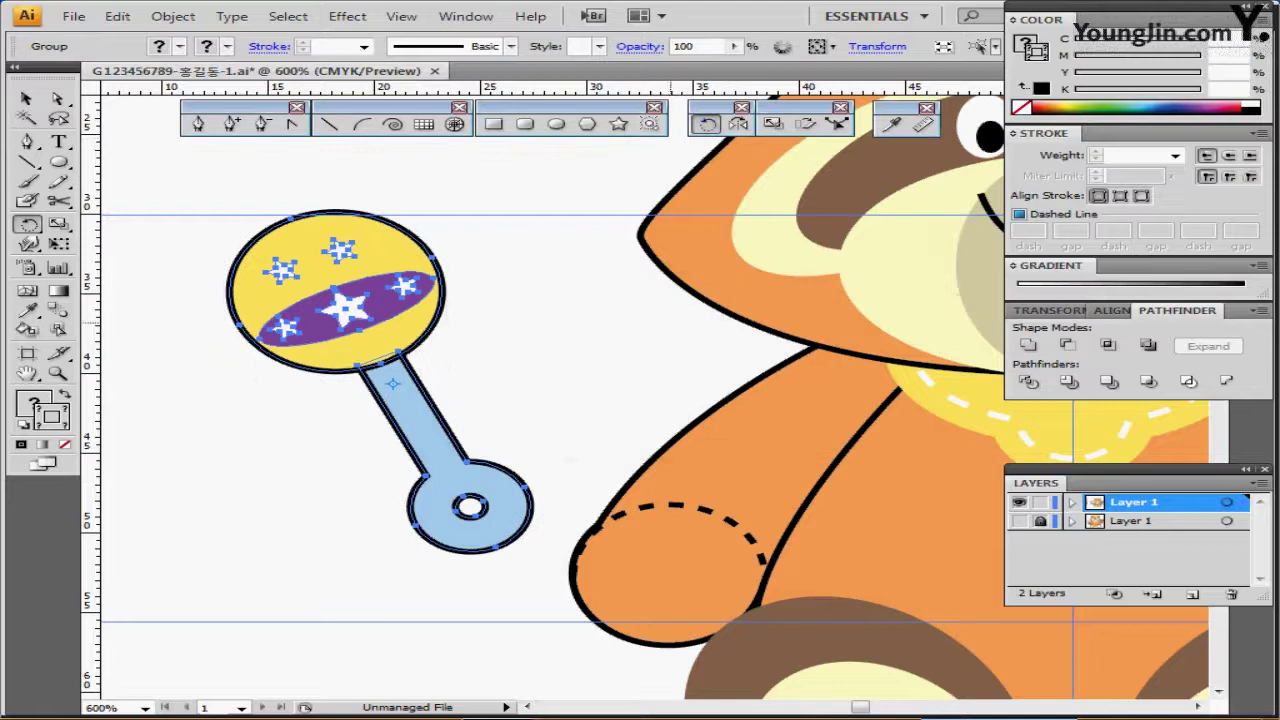
Step: Move the rattle so its ring overlaps the raccoon's left-hand paw
key(ctrl+minus)
drag(618, 391, 394, 283)
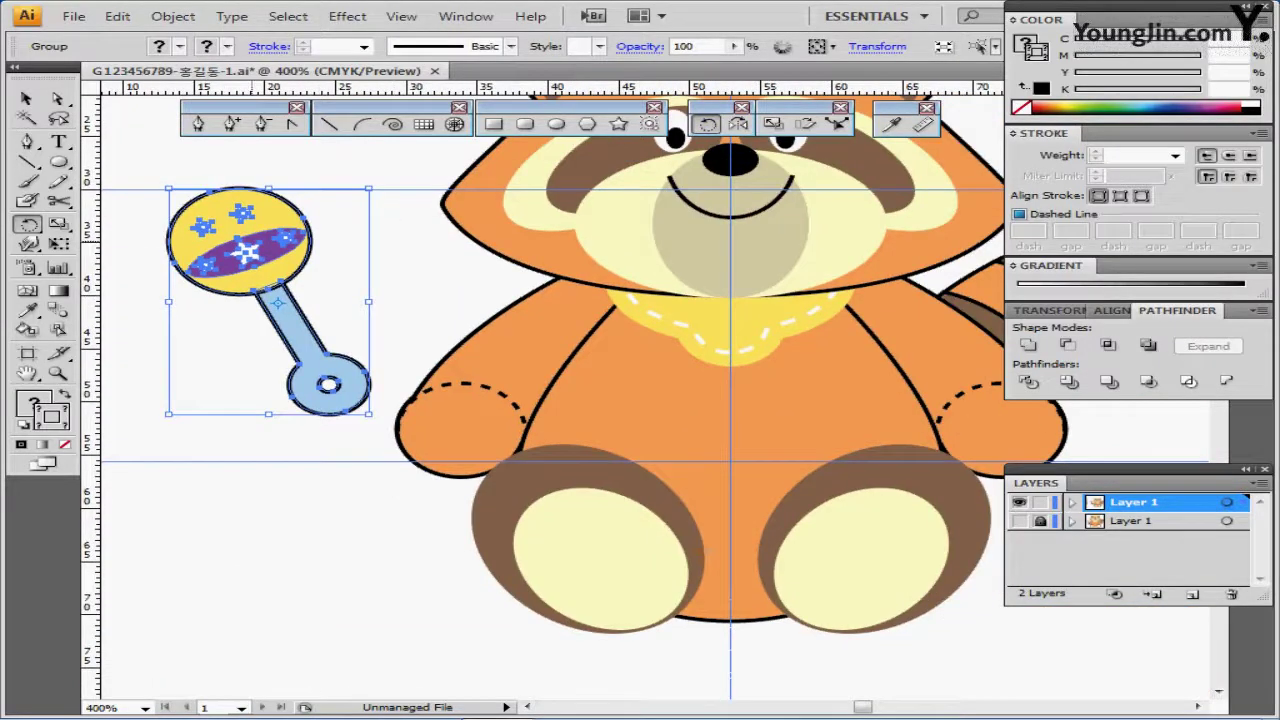
drag(251, 242, 333, 282)
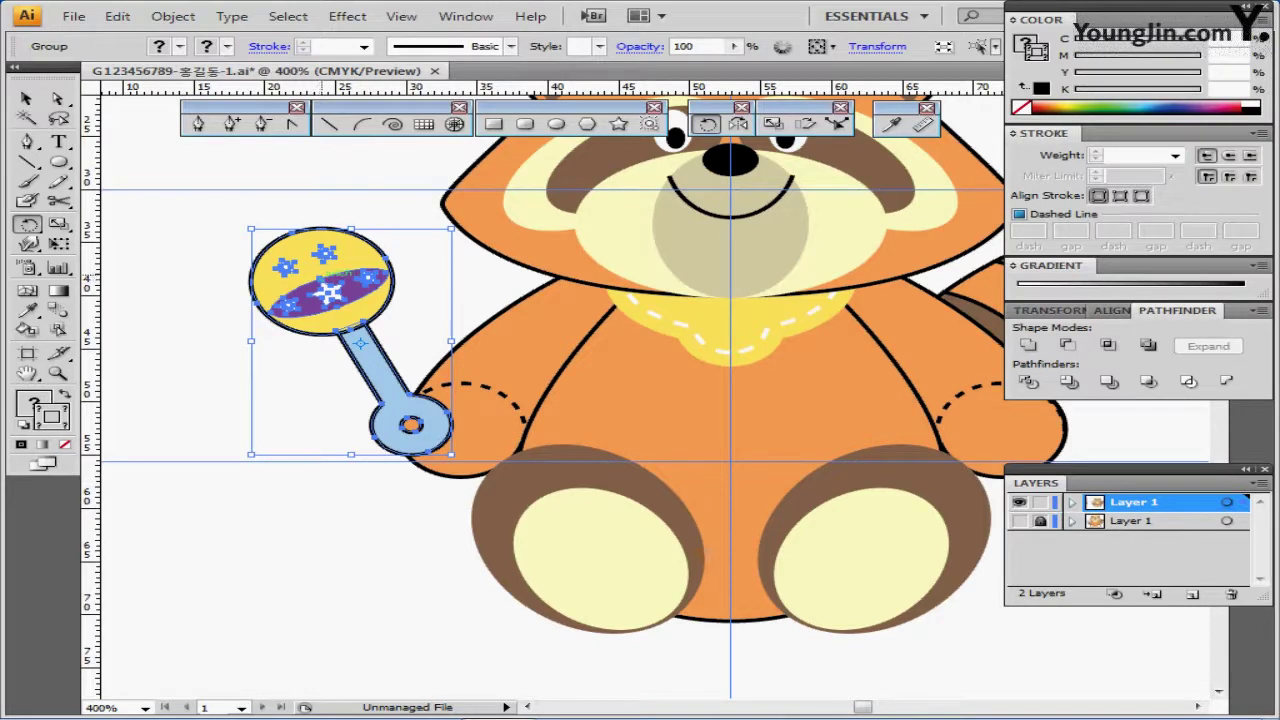
key(ctrl+shift+a)
Step: Fit the whole artboard in view and hide the guides
double_click(28, 373)
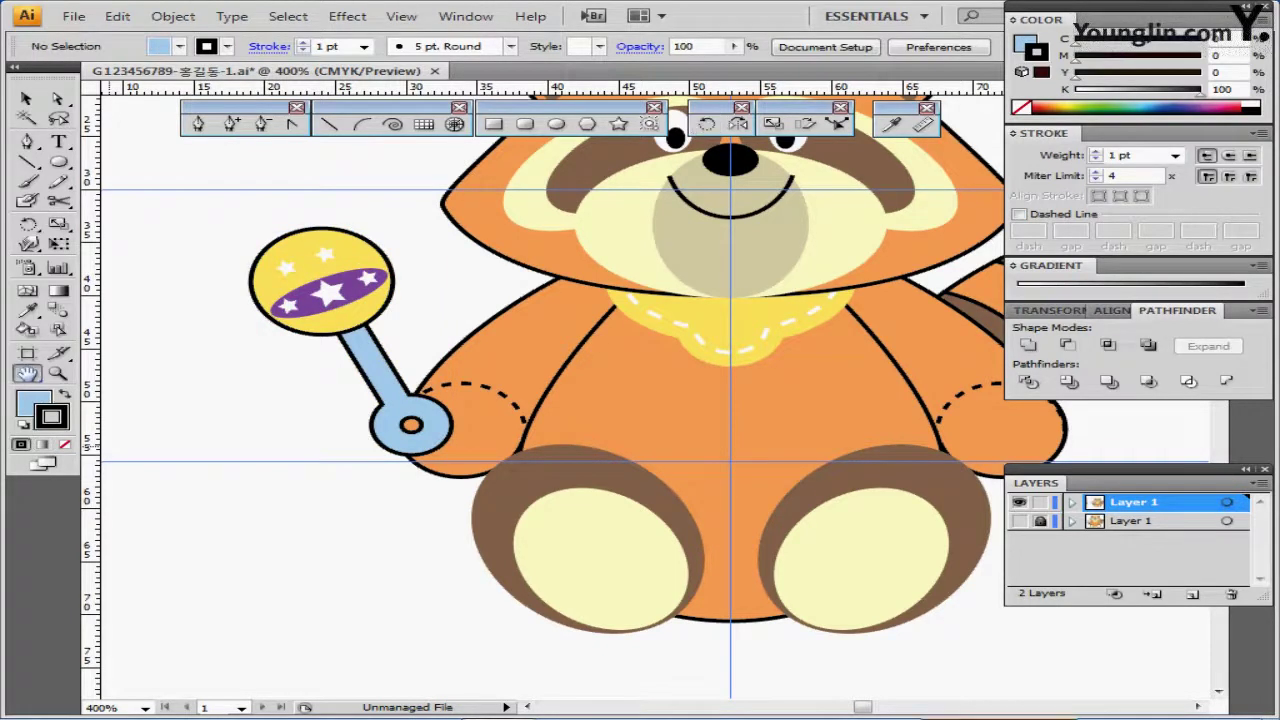
drag(395, 410, 332, 396)
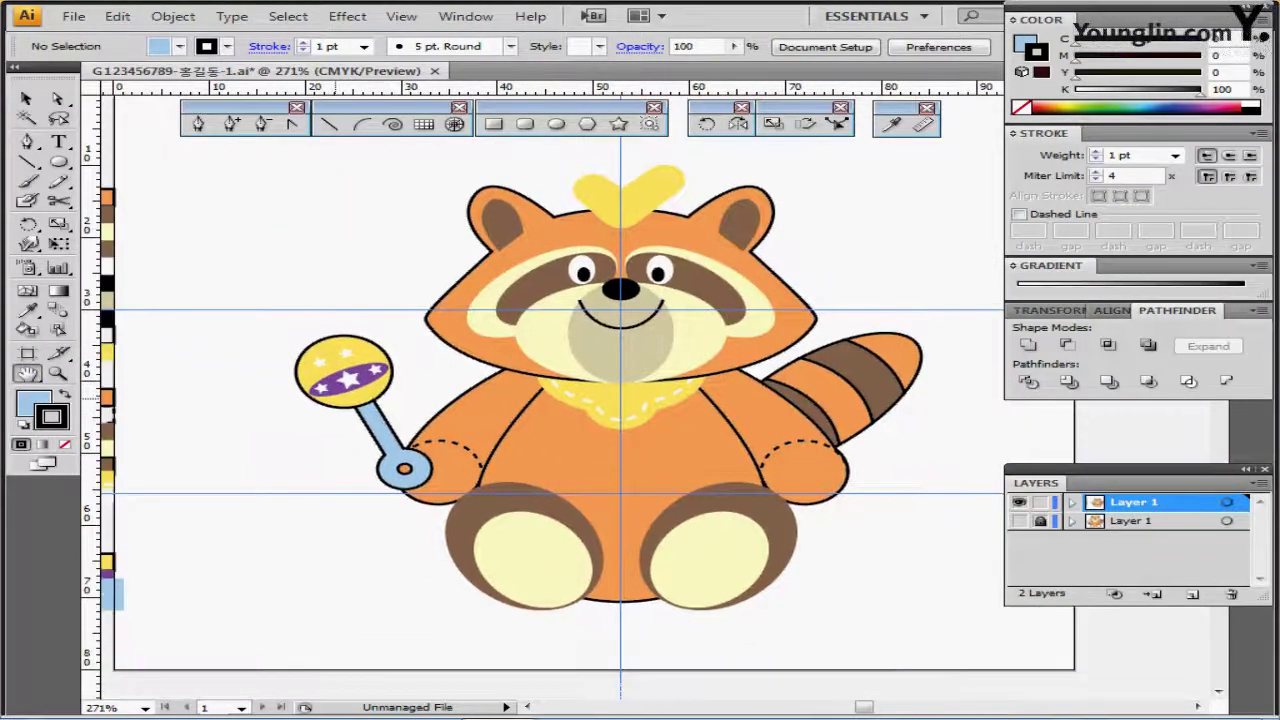
key(ctrl+semicolon)
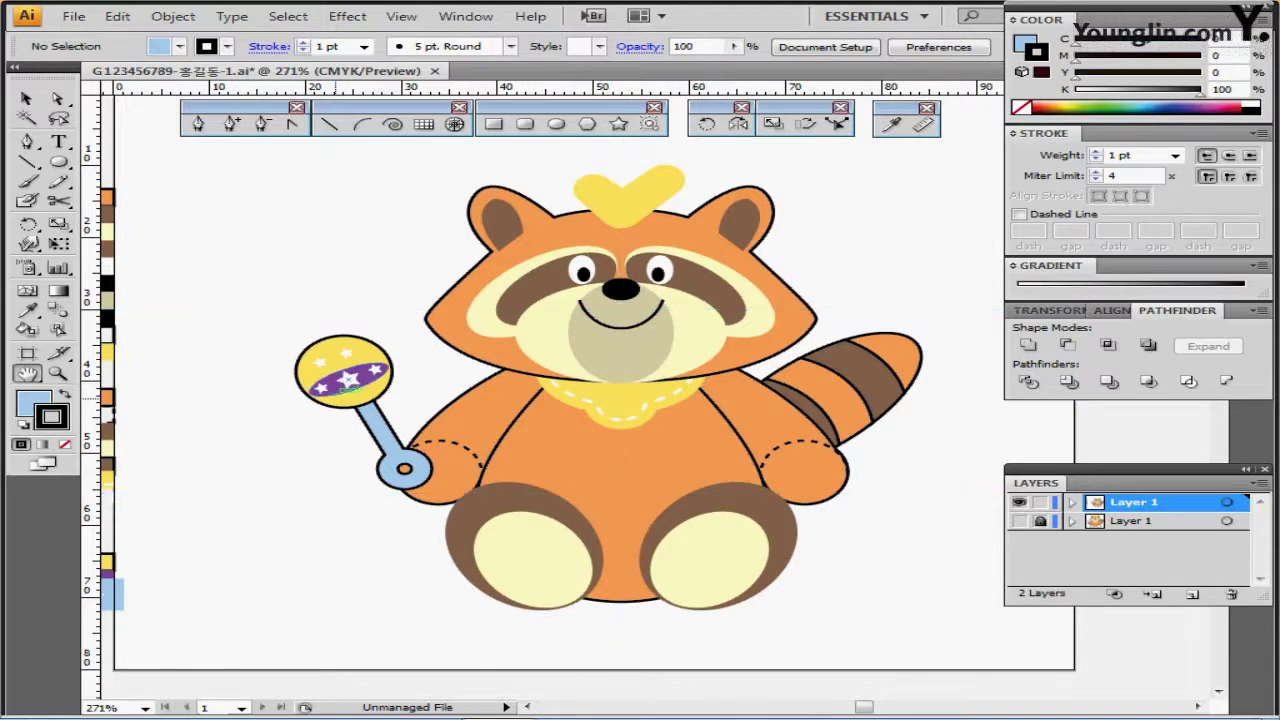